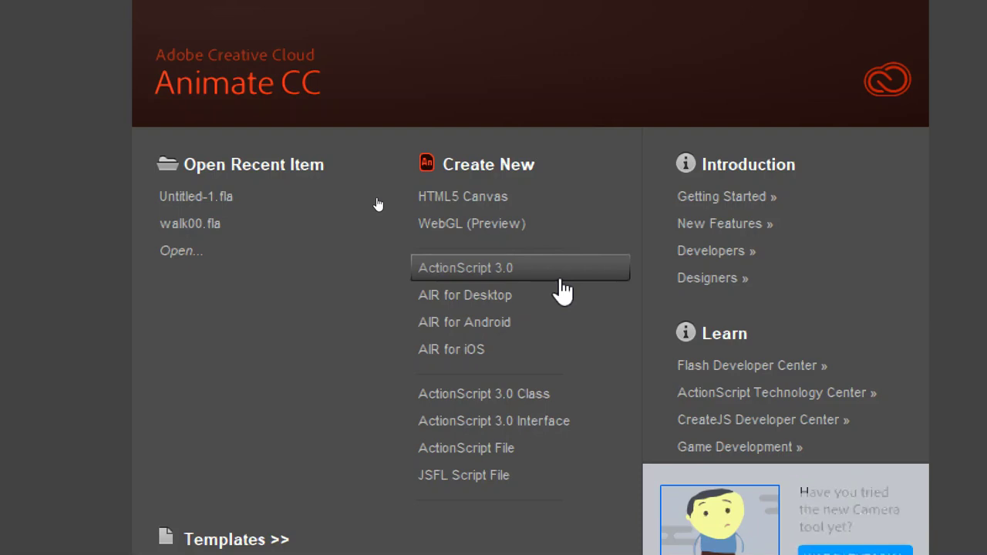
# Create an ActionScript 3.0 document and set its stage size to 1920 by 1080 px
pyautogui.press('super+minus')
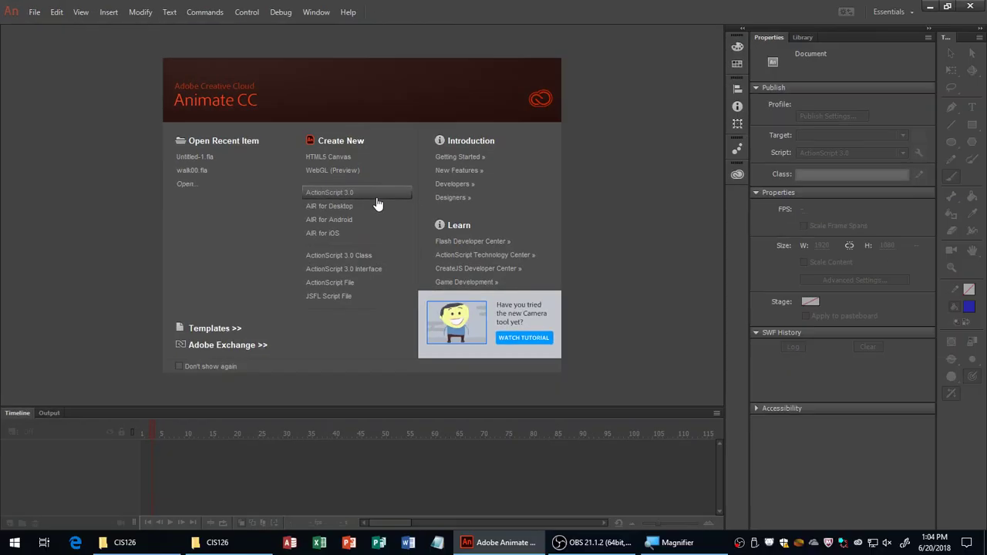
pyautogui.click(376, 198)
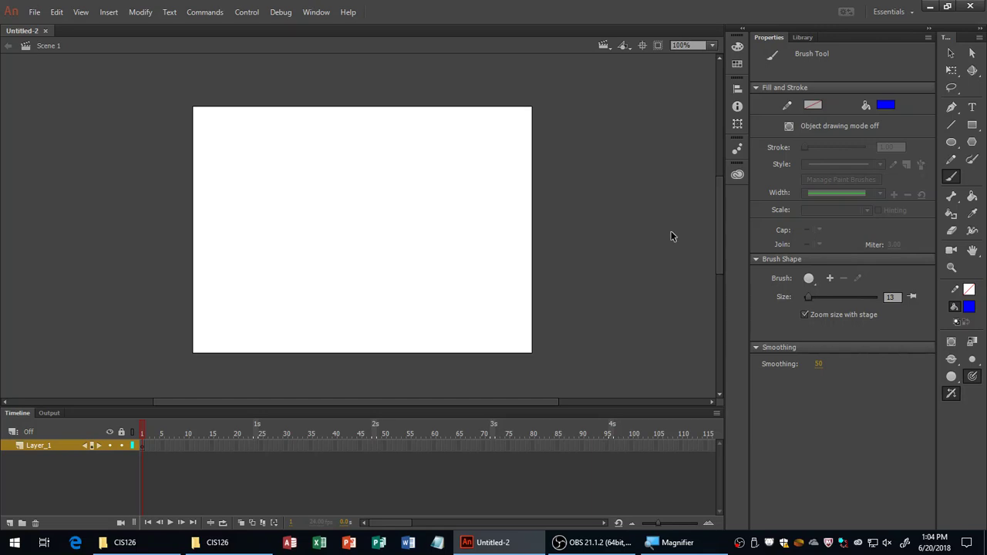
pyautogui.press('v')
pyautogui.click(820, 246)
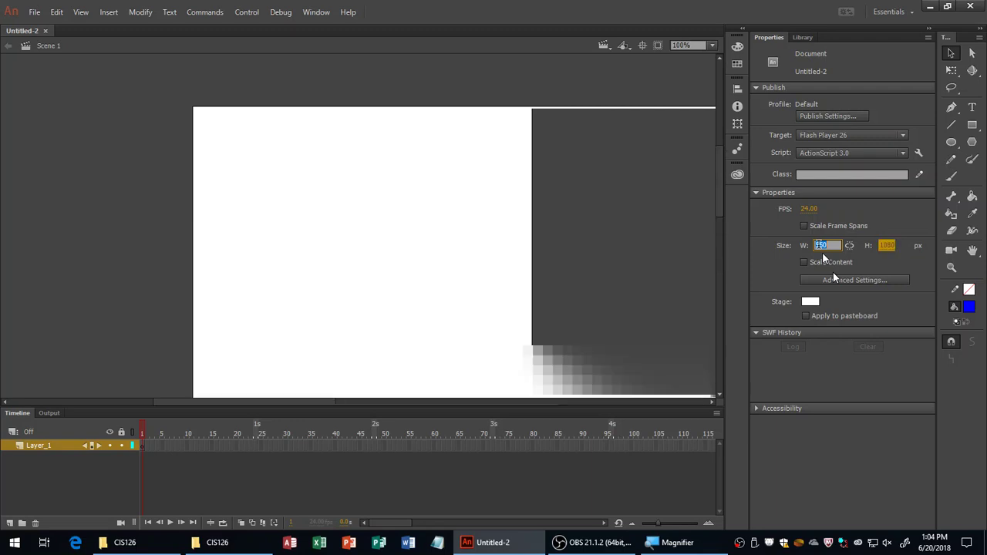
pyautogui.click(711, 46)
pyautogui.click(711, 59)
# Save the document as "20180620 practice" in the zz\z folder of the CIS126 (D:) drive
pyautogui.click(35, 11)
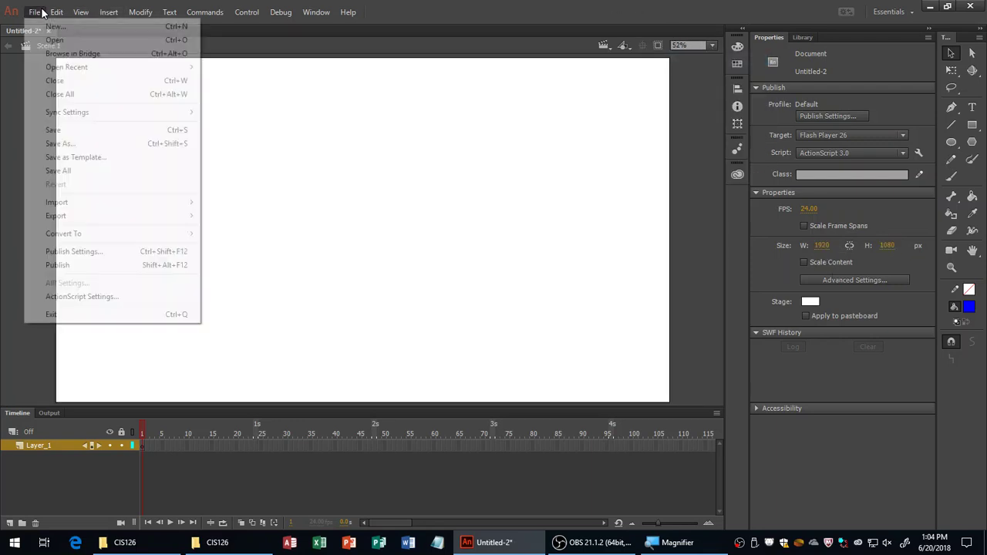
pyautogui.click(77, 145)
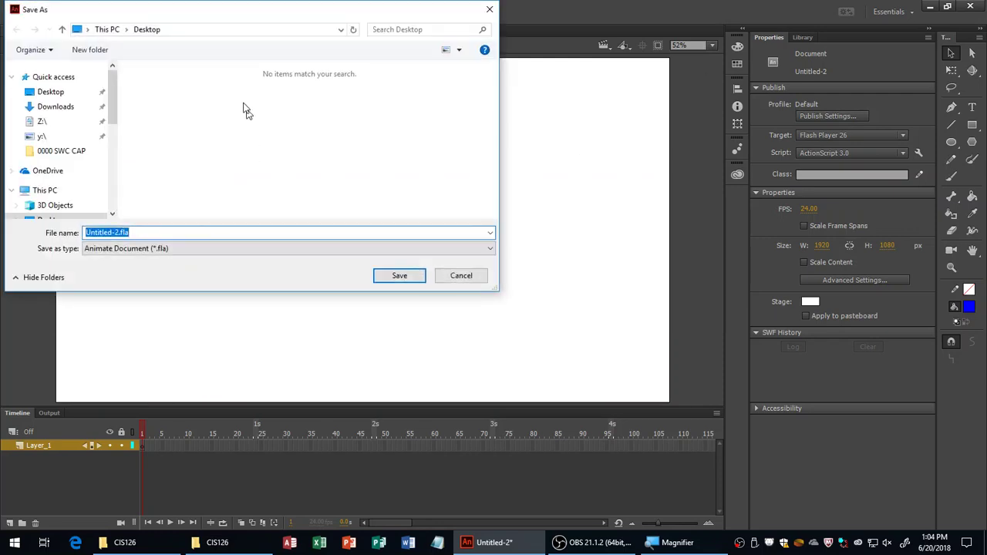
pyautogui.click(27, 190)
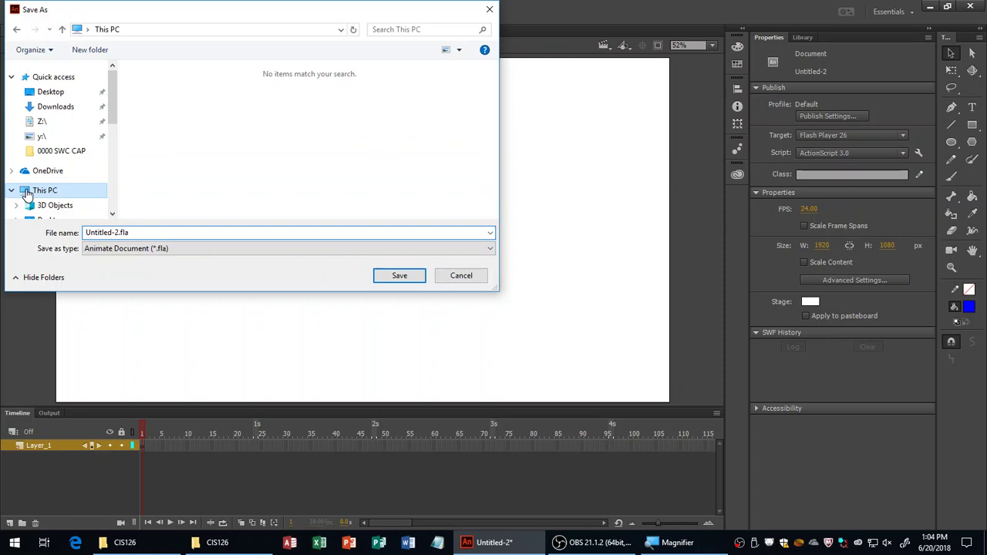
pyautogui.doubleClick(316, 137)
pyautogui.doubleClick(154, 111)
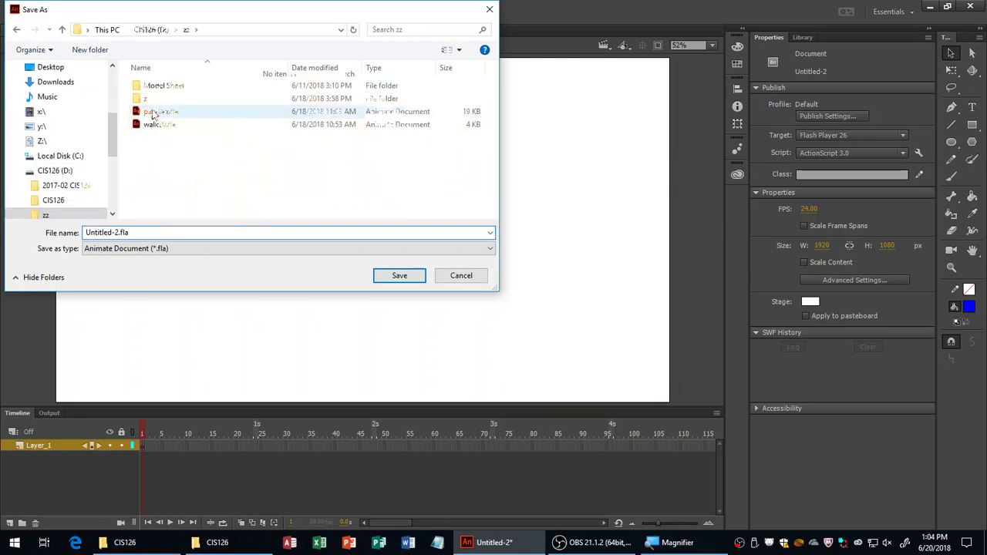
pyautogui.doubleClick(161, 100)
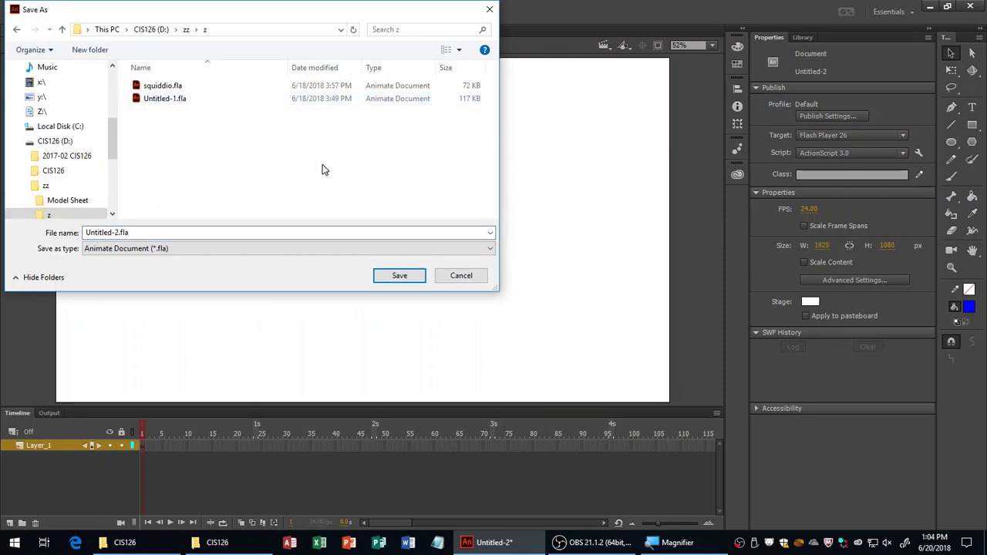
pyautogui.click(257, 232)
pyautogui.write('201806')
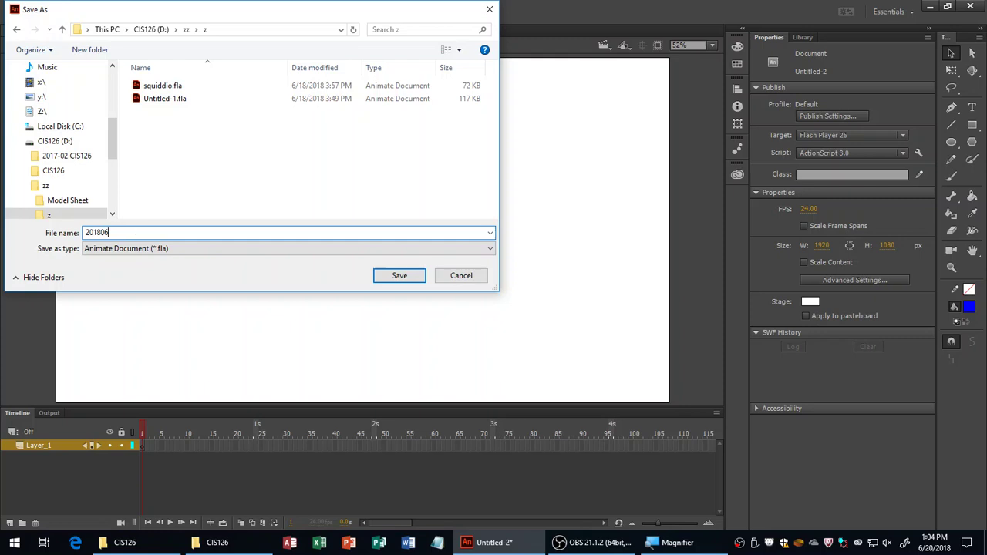
pyautogui.write('20 practice')
pyautogui.press('Return')
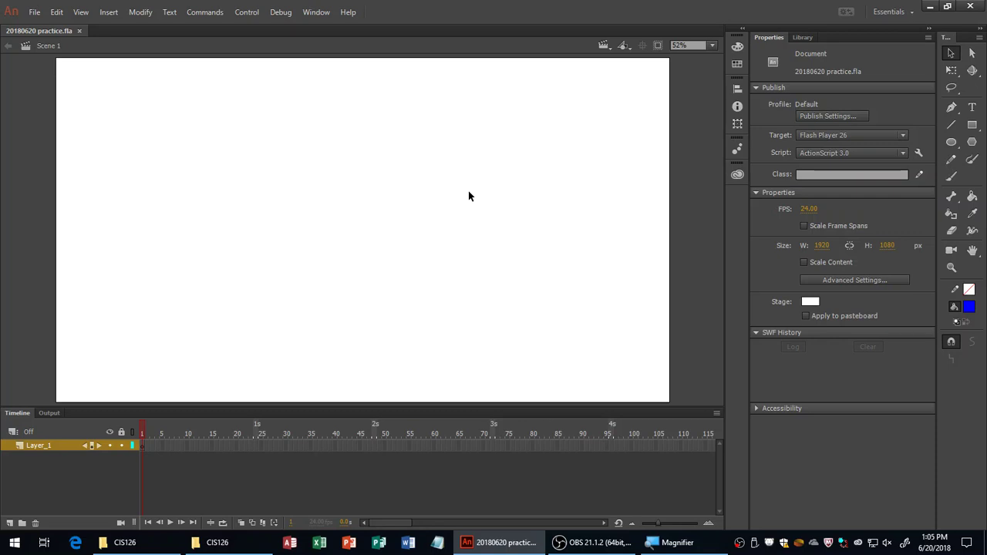
# Draw the table's front edge and two front legs with the blue Brush tool, plus a flower in a vase above it
pyautogui.press('b')
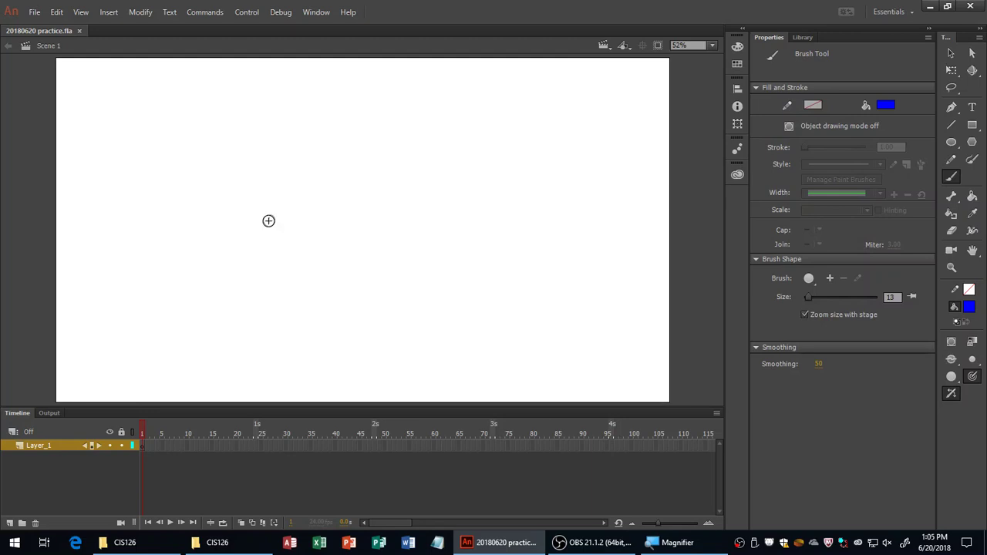
pyautogui.moveTo(298, 340)
pyautogui.mouseDown()
pyautogui.moveTo(293, 268)
pyautogui.moveTo(431, 242)
pyautogui.moveTo(429, 258)
pyautogui.moveTo(263, 269)
pyautogui.mouseUp()
pyautogui.moveTo(379, 266)
pyautogui.mouseDown()
pyautogui.moveTo(377, 343)
pyautogui.moveTo(391, 312)
pyautogui.mouseUp()
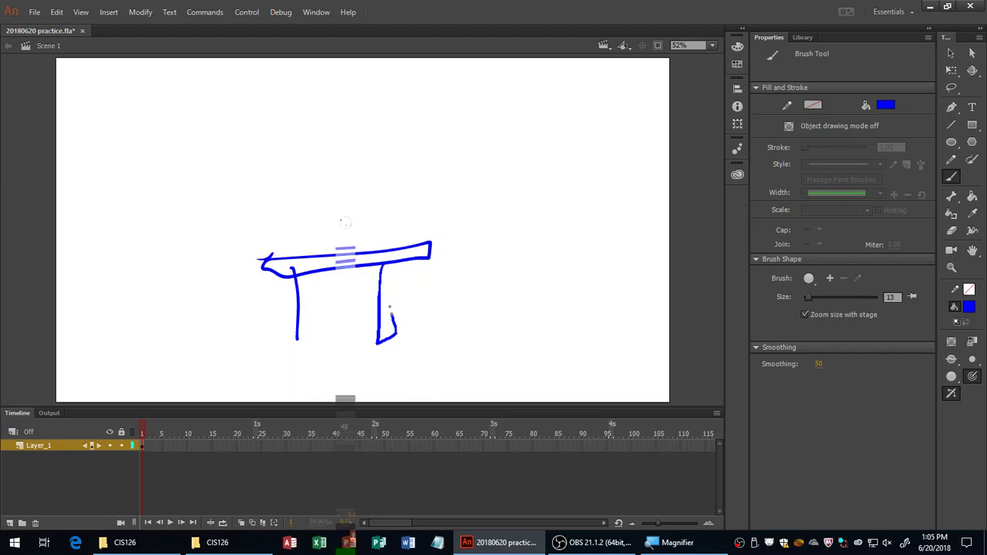
pyautogui.moveTo(330, 212)
pyautogui.mouseDown()
pyautogui.moveTo(359, 234)
pyautogui.moveTo(334, 231)
pyautogui.moveTo(344, 209)
pyautogui.moveTo(345, 162)
pyautogui.moveTo(335, 156)
pyautogui.moveTo(348, 144)
pyautogui.moveTo(334, 160)
pyautogui.moveTo(347, 174)
pyautogui.moveTo(361, 162)
pyautogui.moveTo(337, 165)
pyautogui.mouseUp()
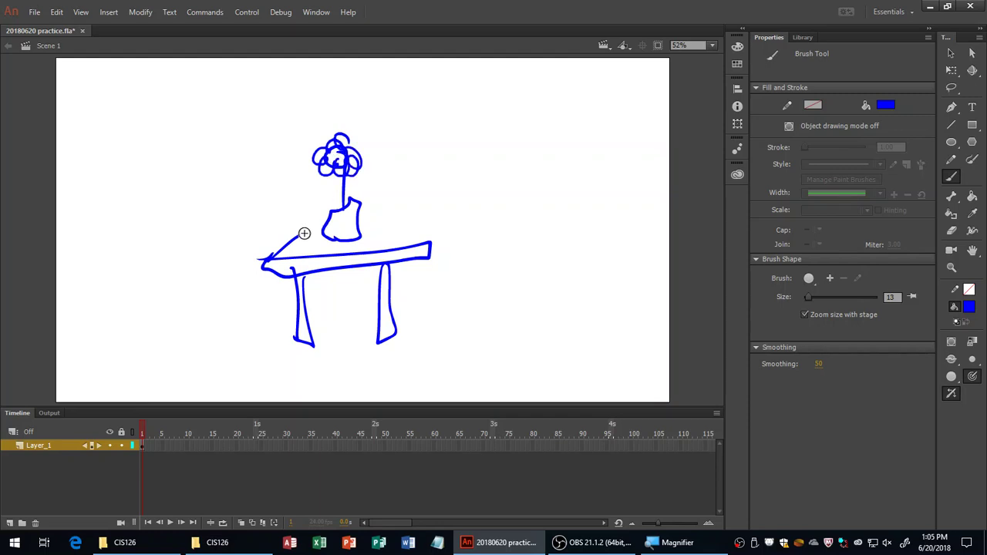
# Brush in the tabletop's depth and two rear legs, and draw a horizon line running past both stage edges
pyautogui.moveTo(302, 233)
pyautogui.mouseDown()
pyautogui.moveTo(439, 226)
pyautogui.moveTo(421, 245)
pyautogui.moveTo(447, 236)
pyautogui.moveTo(418, 306)
pyautogui.mouseUp()
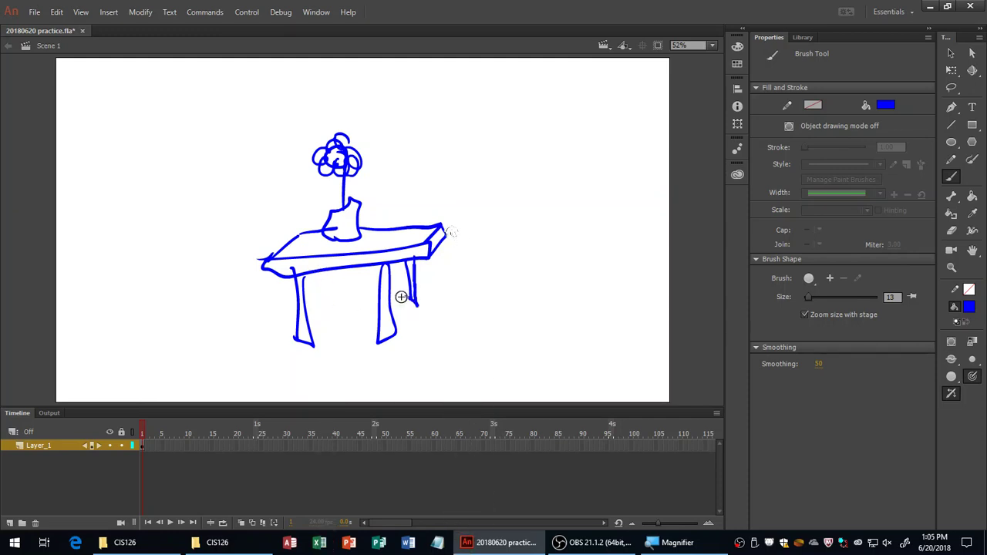
pyautogui.moveTo(266, 255); pyautogui.dragTo(4, 263)
pyautogui.moveTo(321, 274); pyautogui.dragTo(329, 307)
pyautogui.moveTo(440, 245); pyautogui.dragTo(677, 230)
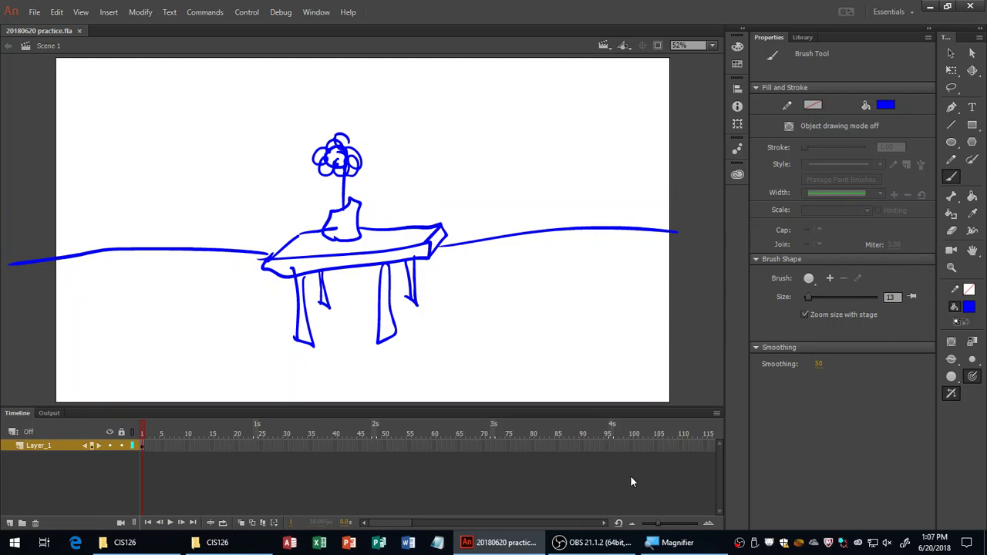
# Rename the layer as table and extend its frames to frame 96, the 4-second mark
pyautogui.doubleClick(43, 446)
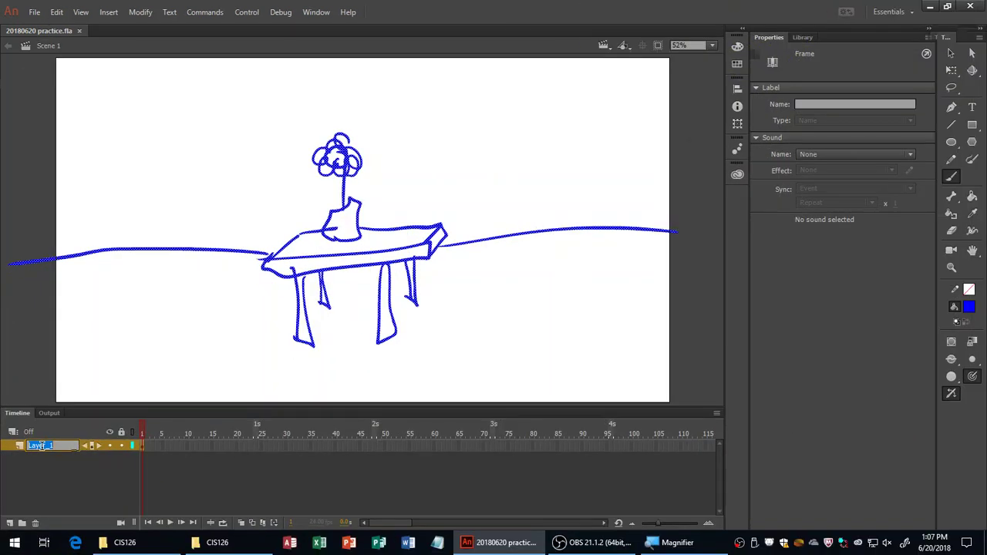
pyautogui.press('super+plus')
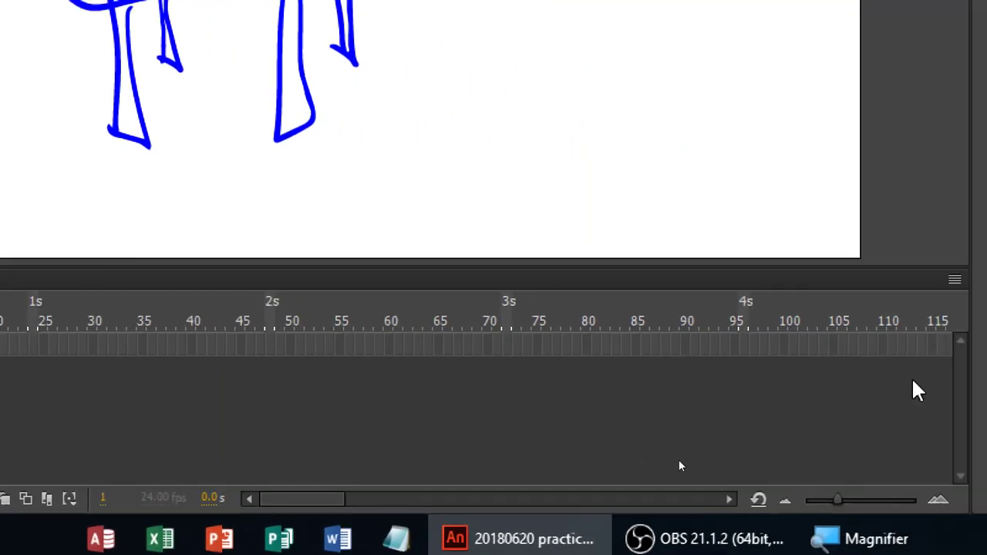
pyautogui.click(745, 351)
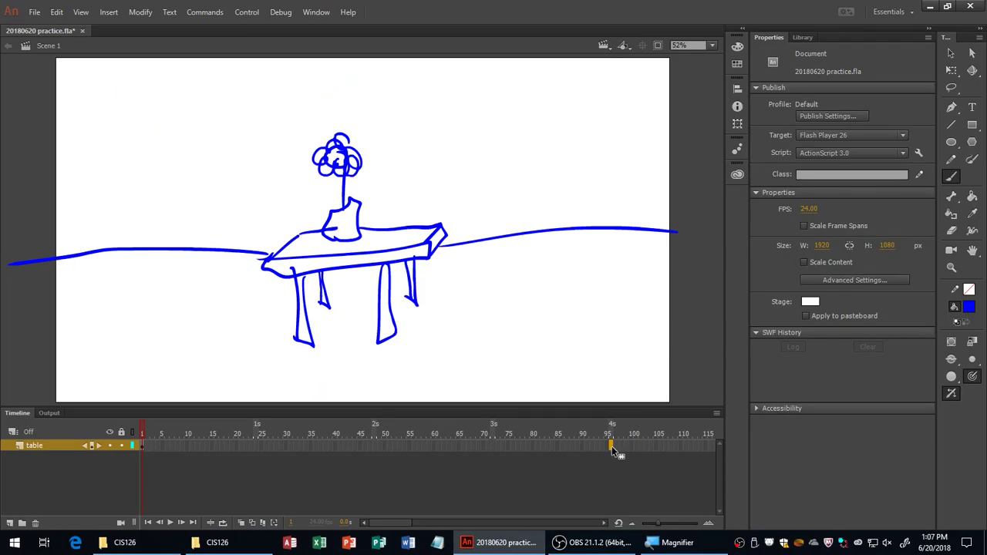
pyautogui.rightClick(613, 449)
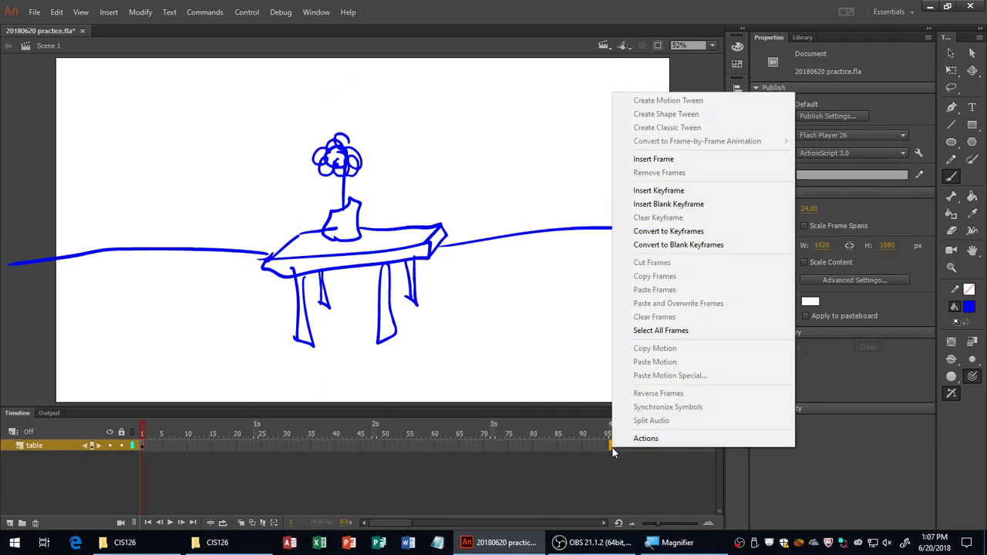
pyautogui.click(714, 162)
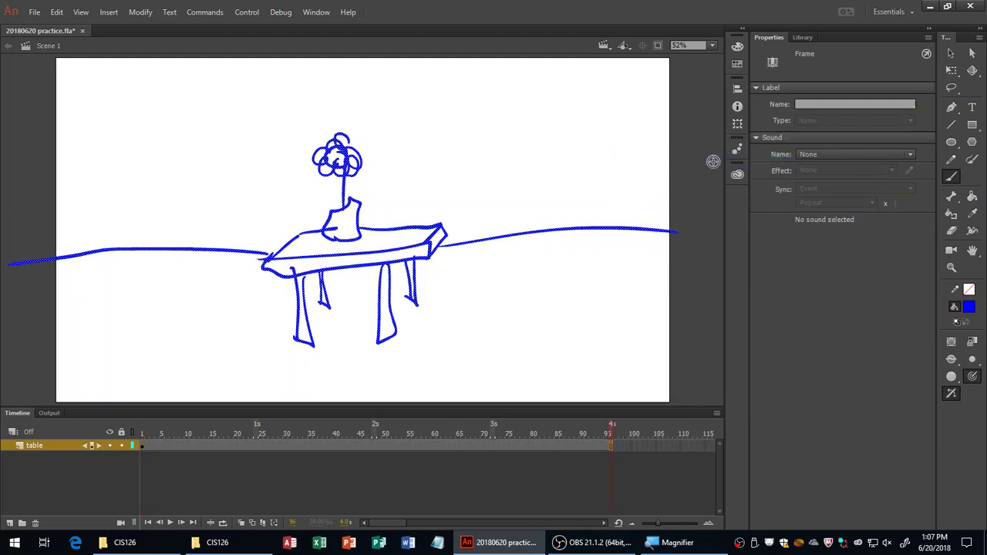
# Delete the stray tabletop line inside the vase, and save the file with the table layer locked
pyautogui.click(121, 446)
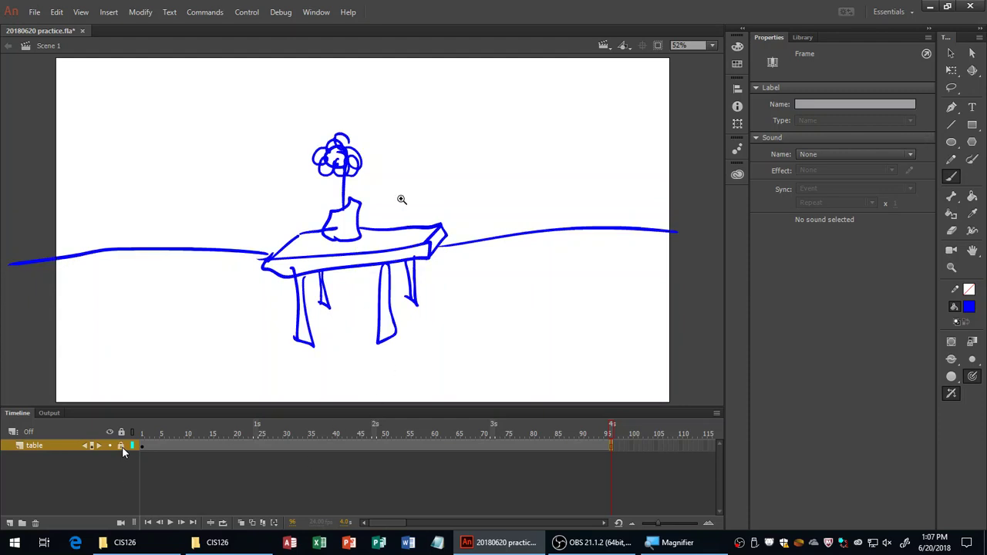
pyautogui.click(371, 234)
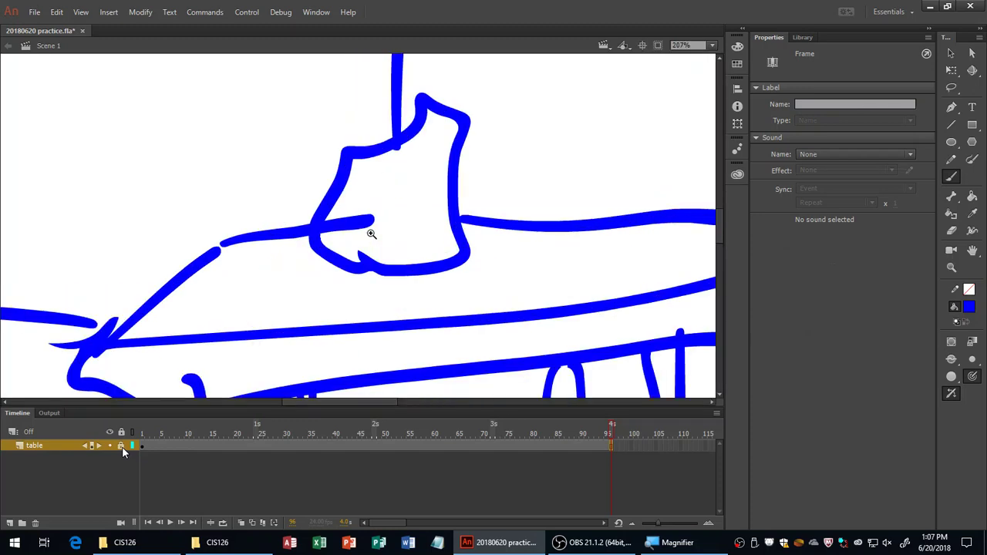
pyautogui.press('v')
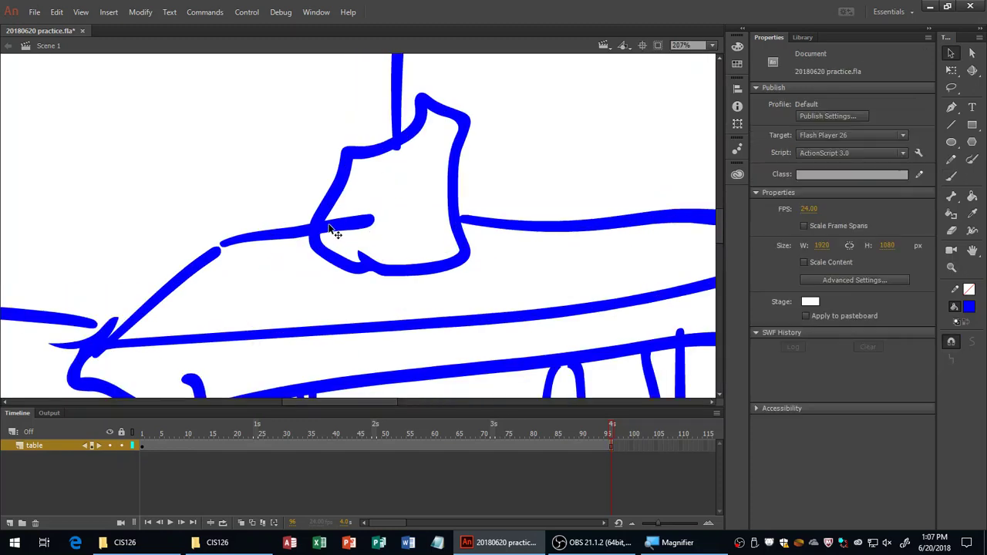
pyautogui.click(347, 224)
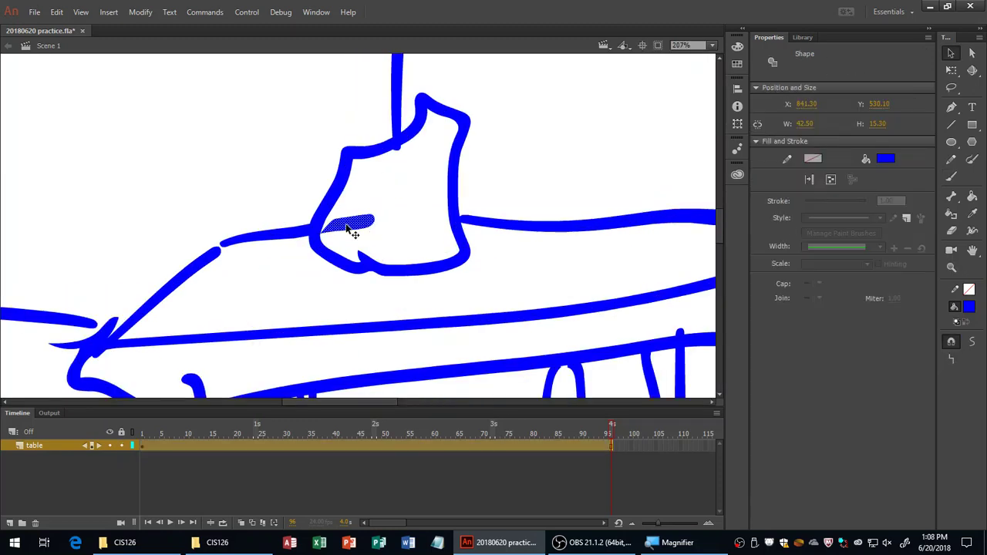
pyautogui.press('Delete')
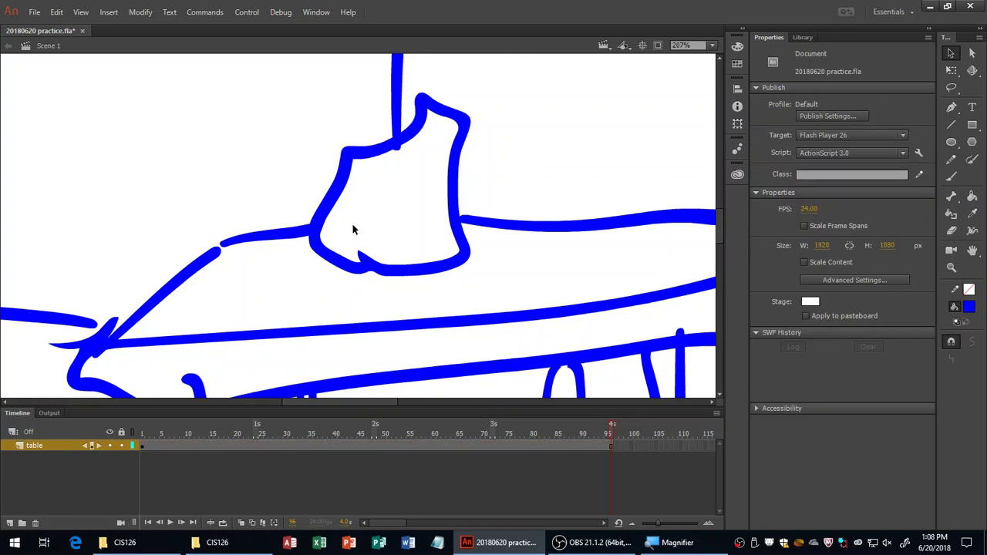
pyautogui.hotkey('ctrl', '2')
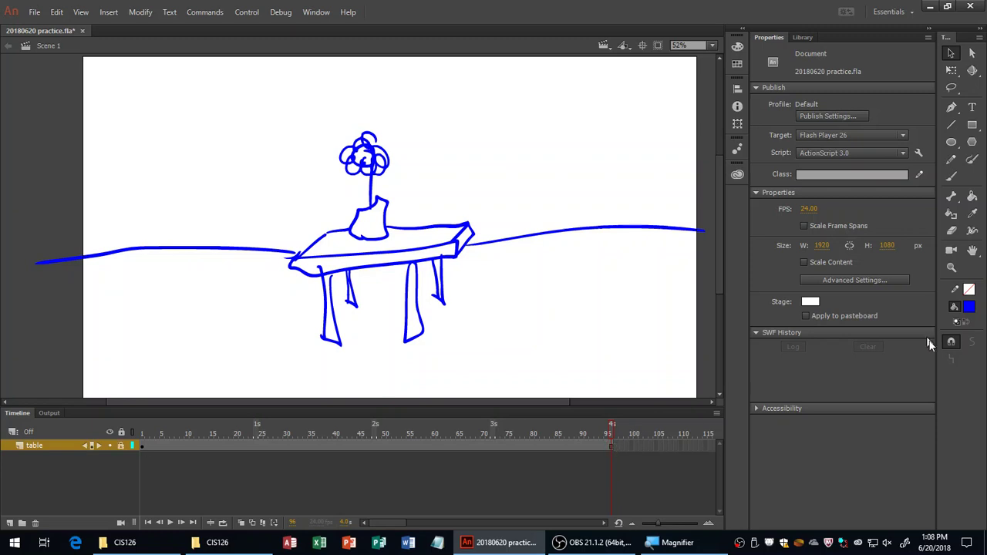
pyautogui.hotkey('ctrl', 's')
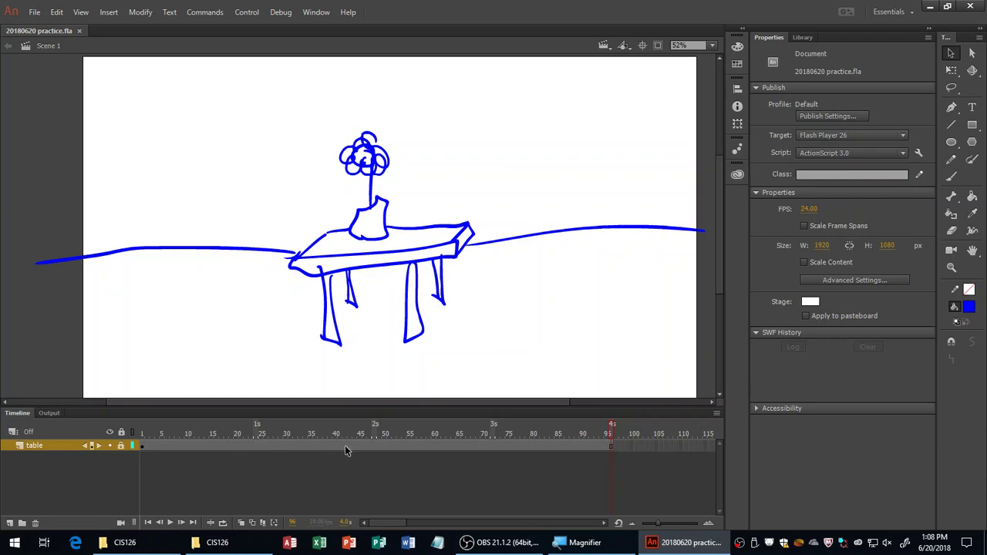
# Extend the table layer's frames to frame 120, the 5-second mark, and save the file
pyautogui.click(142, 446)
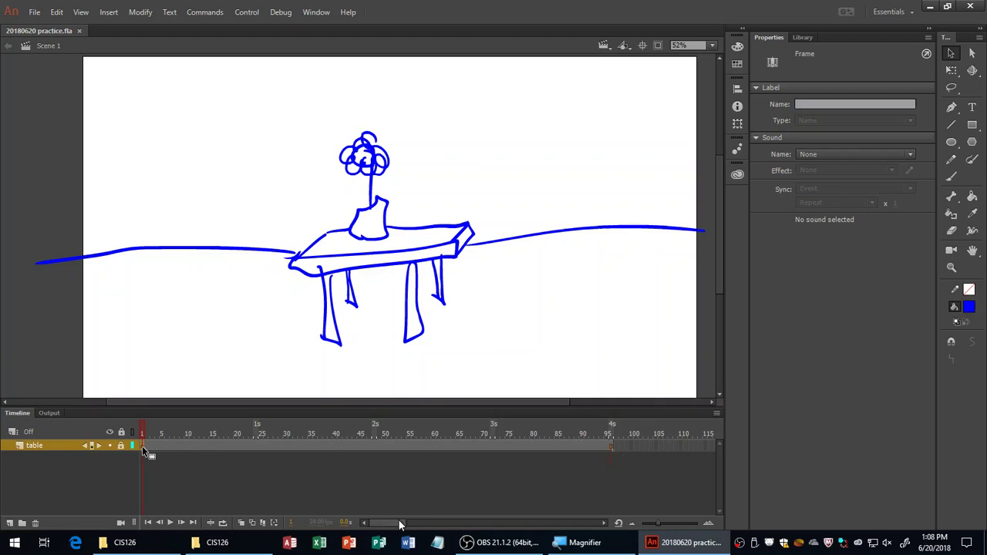
pyautogui.moveTo(399, 523); pyautogui.dragTo(407, 525)
pyautogui.click(527, 446)
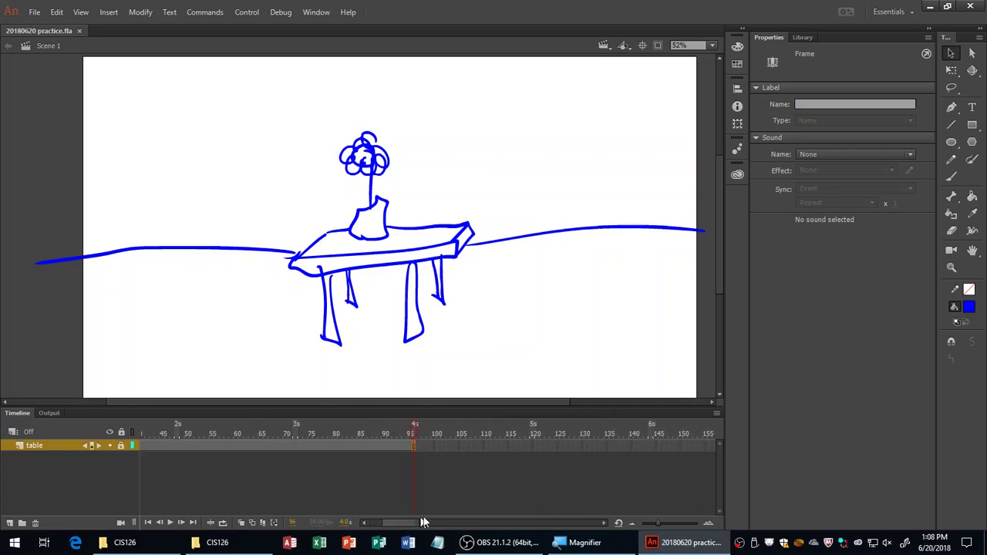
pyautogui.click(533, 447)
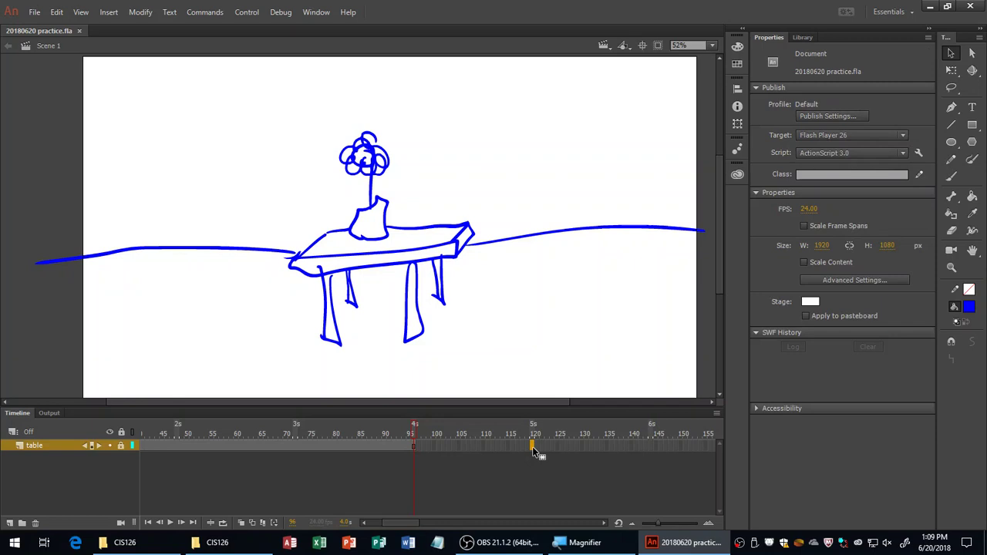
pyautogui.click(532, 446)
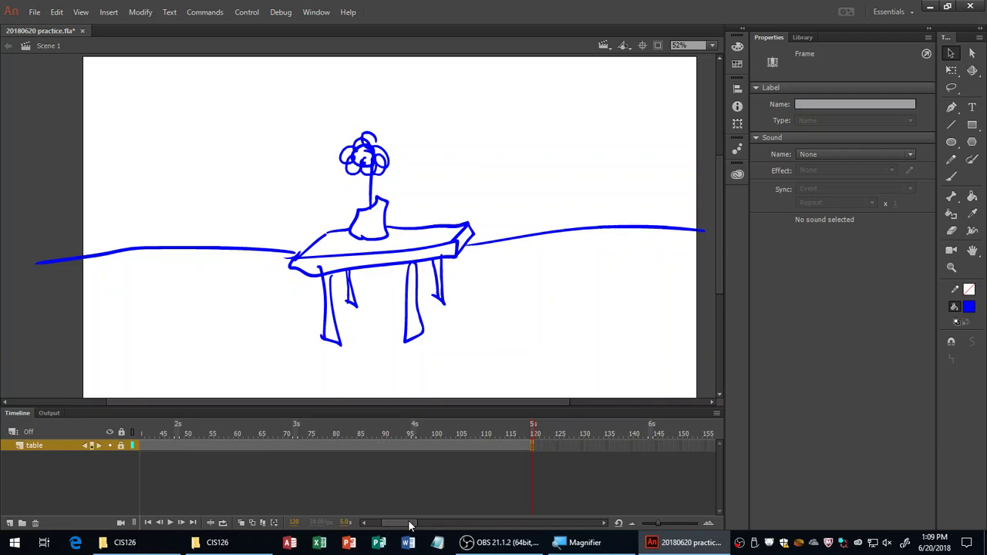
pyautogui.moveTo(409, 526); pyautogui.dragTo(398, 525)
pyautogui.hotkey('ctrl', 's')
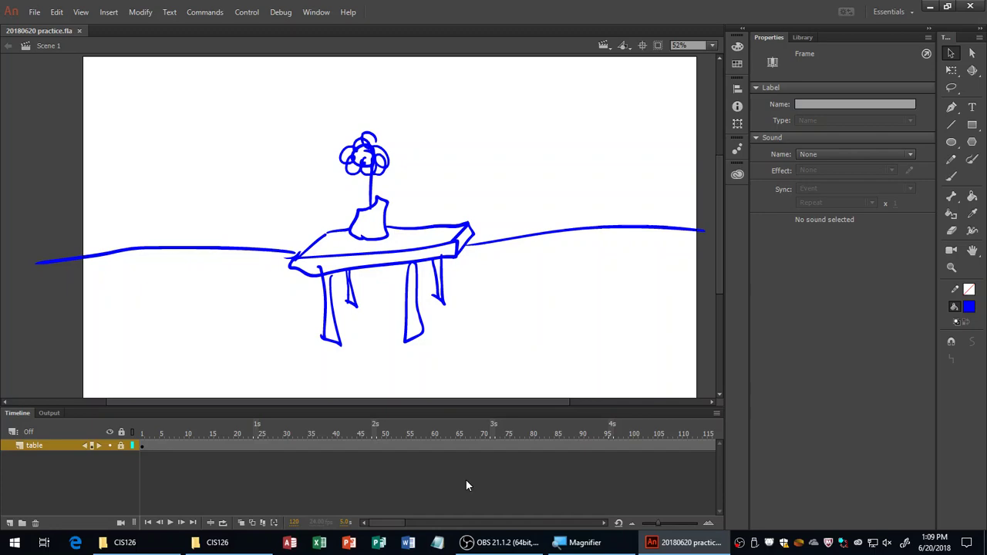
# Add a camera layer above the table layer
pyautogui.press('super+plus')
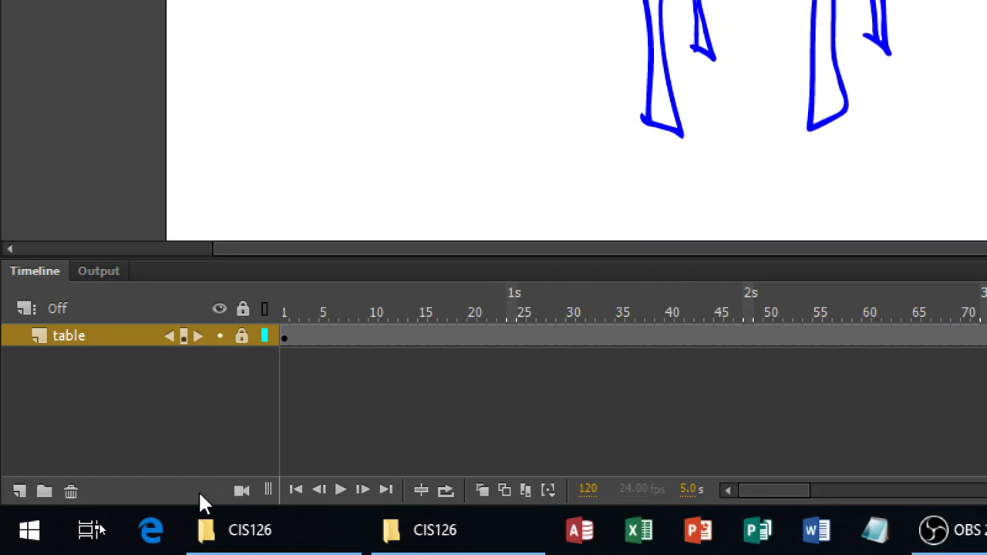
pyautogui.click(243, 493)
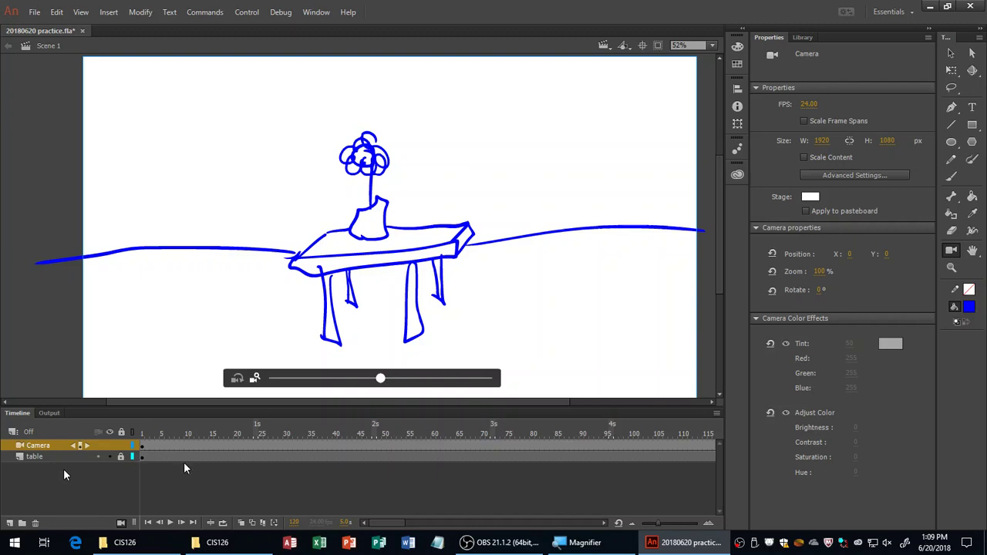
pyautogui.press('super+plus')
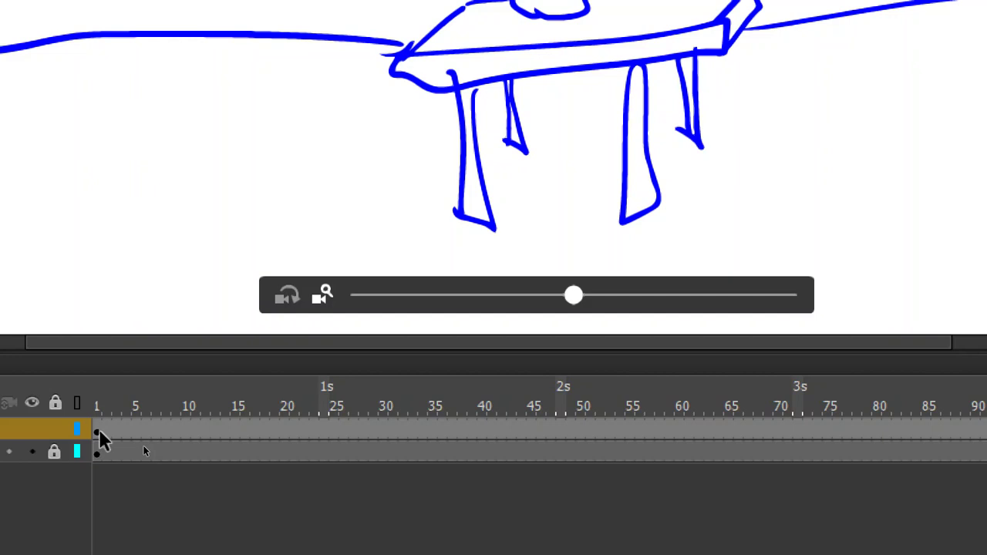
# Insert a keyframe at frame 24, the 1-second mark, on the Camera layer
pyautogui.press('super+minus')
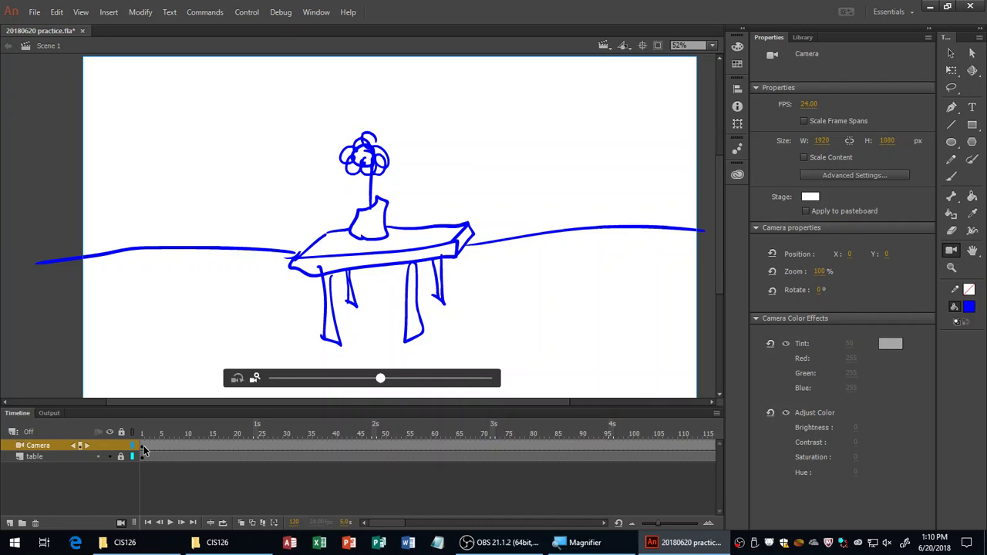
pyautogui.click(255, 445)
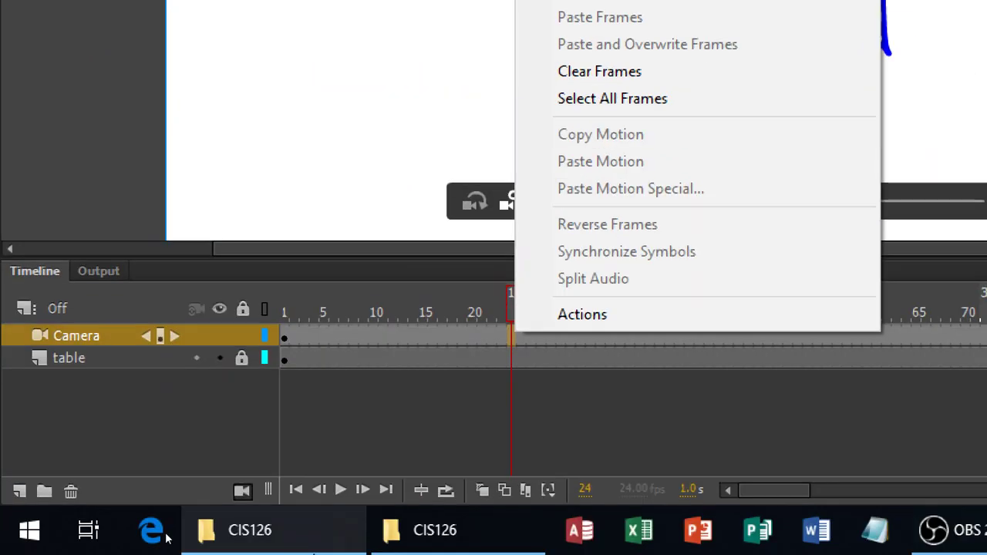
pyautogui.click(587, 89)
pyautogui.moveTo(507, 344); pyautogui.dragTo(513, 340)
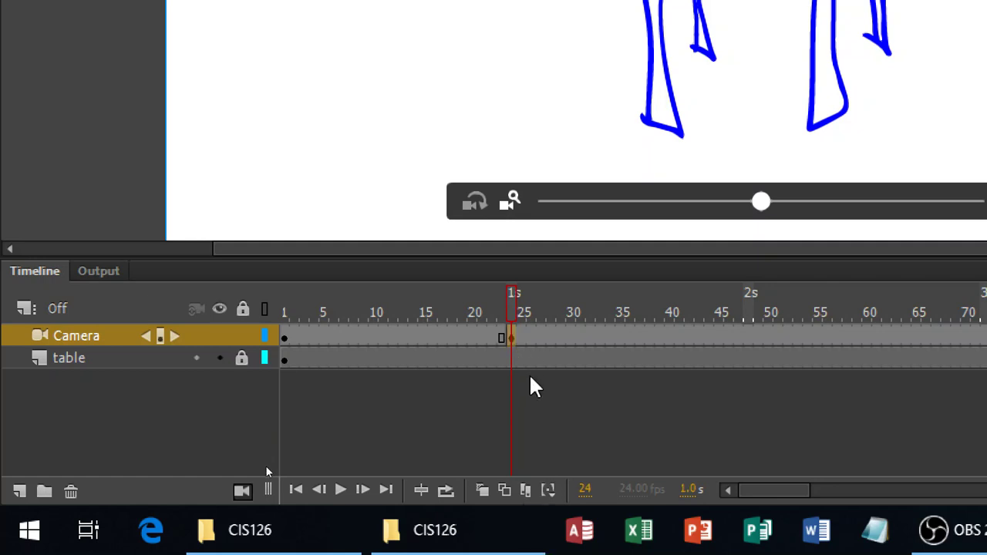
# Insert another keyframe at frame 30 on the Camera layer
pyautogui.press('Return')
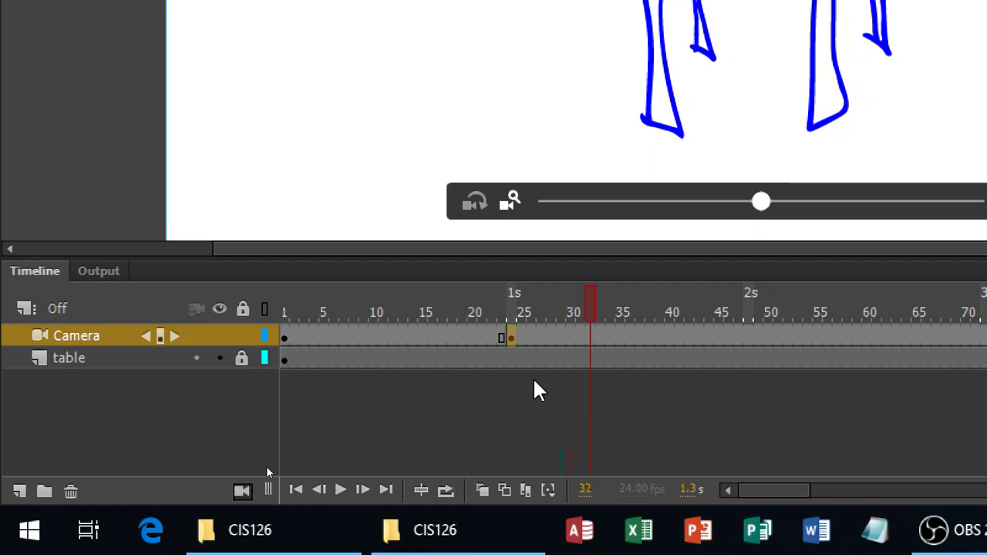
pyautogui.press(',')
pyautogui.press(',')
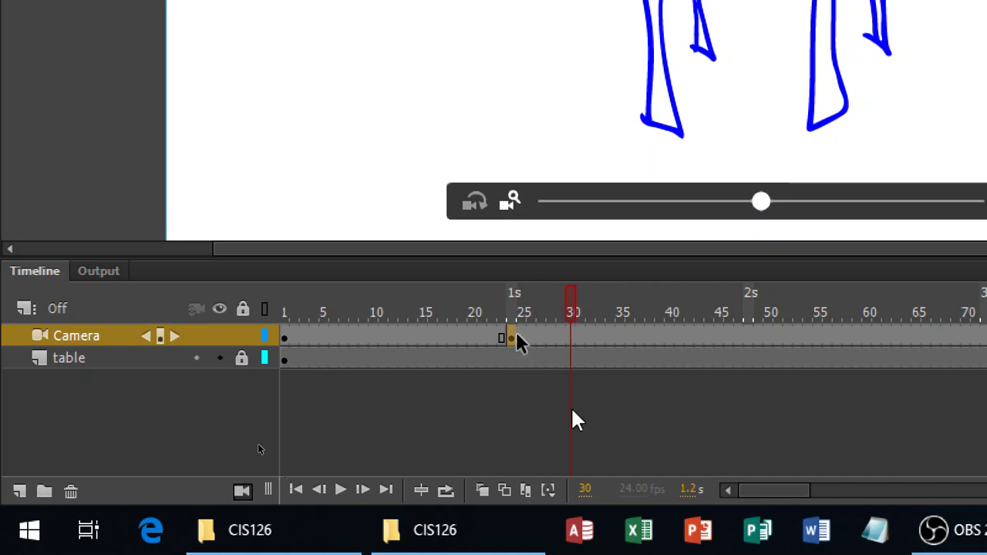
pyautogui.moveTo(518, 337); pyautogui.dragTo(585, 345)
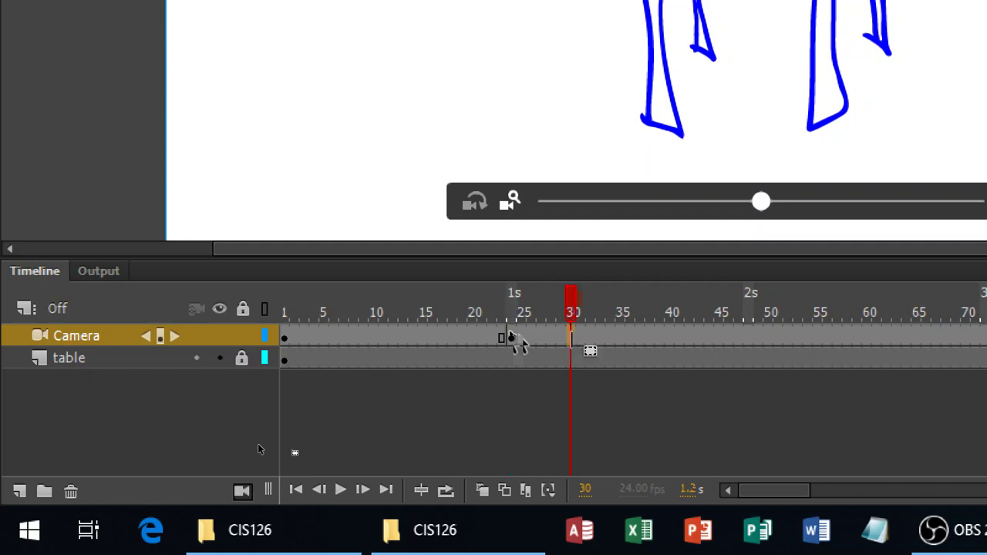
pyautogui.moveTo(522, 345); pyautogui.dragTo(571, 339)
pyautogui.press('super+minus')
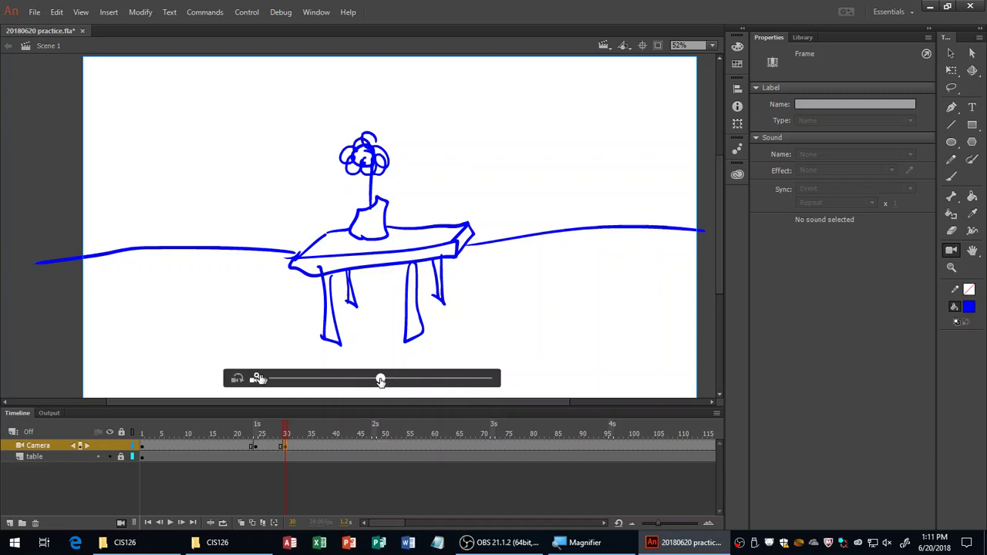
# At frame 30, zoom the camera in to about 184% and reposition it to about X 113, Y 208 to frame the flower vase
pyautogui.moveTo(380, 381)
pyautogui.mouseDown()
pyautogui.moveTo(460, 381)
pyautogui.moveTo(262, 382)
pyautogui.moveTo(439, 381)
pyautogui.moveTo(301, 381)
pyautogui.moveTo(366, 379)
pyautogui.mouseUp()
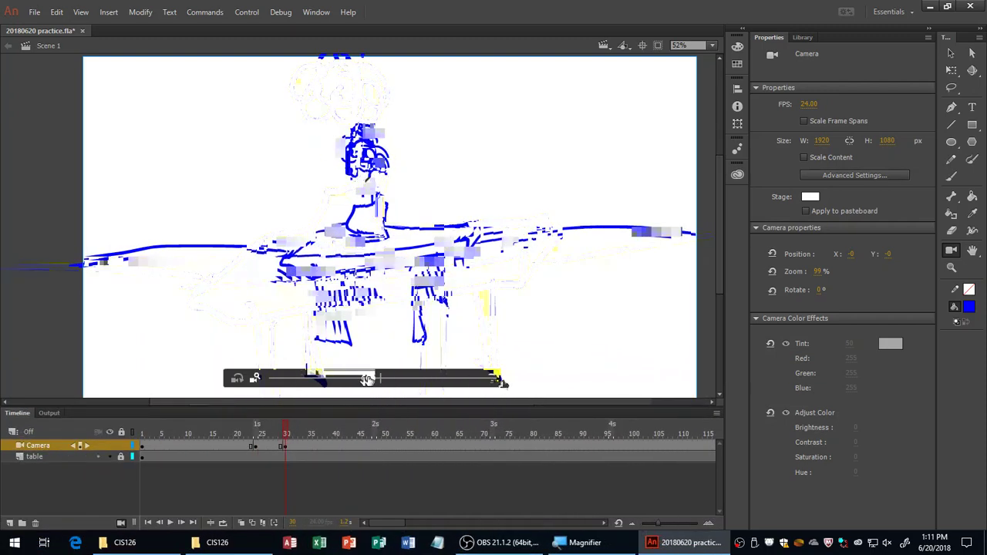
pyautogui.moveTo(507, 382); pyautogui.dragTo(509, 384)
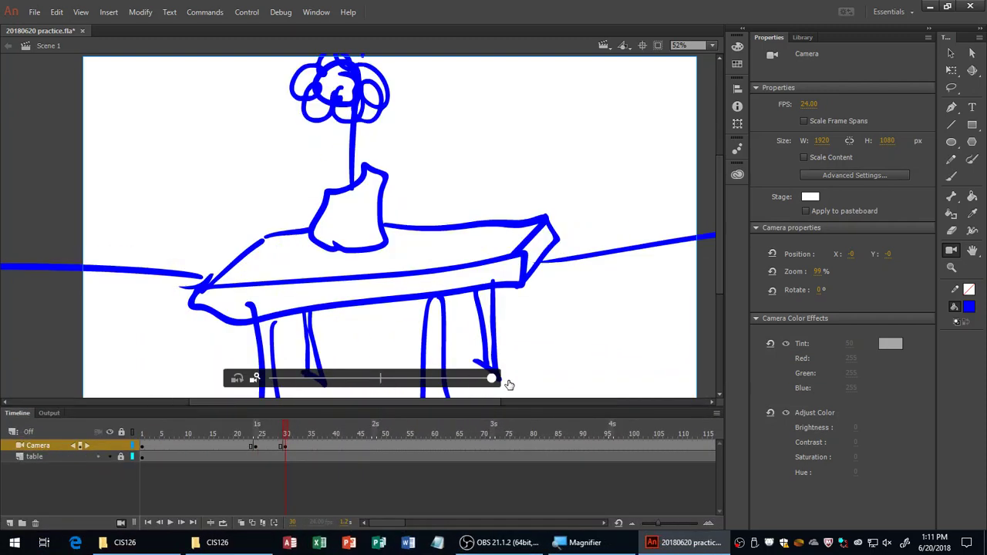
pyautogui.moveTo(509, 384); pyautogui.dragTo(507, 379)
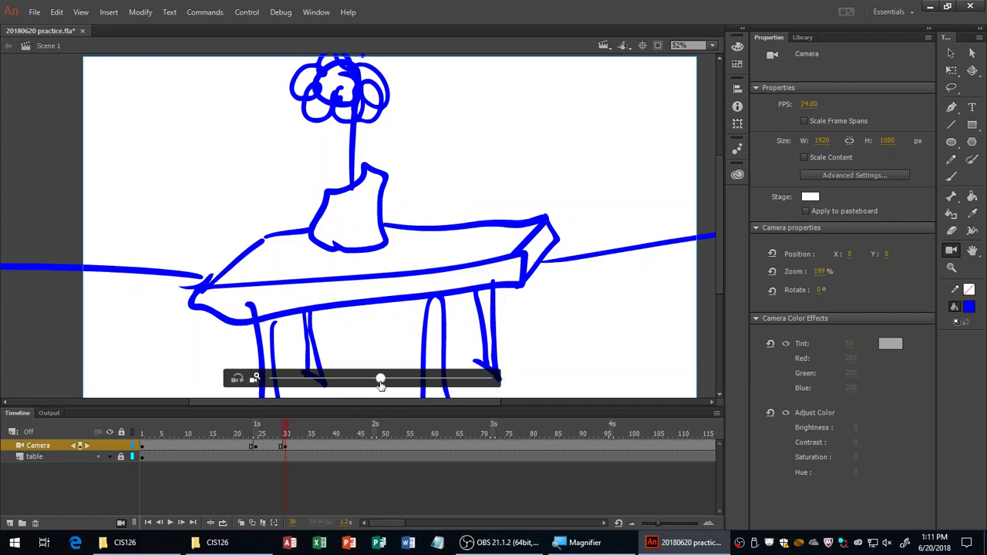
pyautogui.moveTo(380, 383)
pyautogui.mouseDown()
pyautogui.moveTo(511, 388)
pyautogui.moveTo(308, 381)
pyautogui.mouseUp()
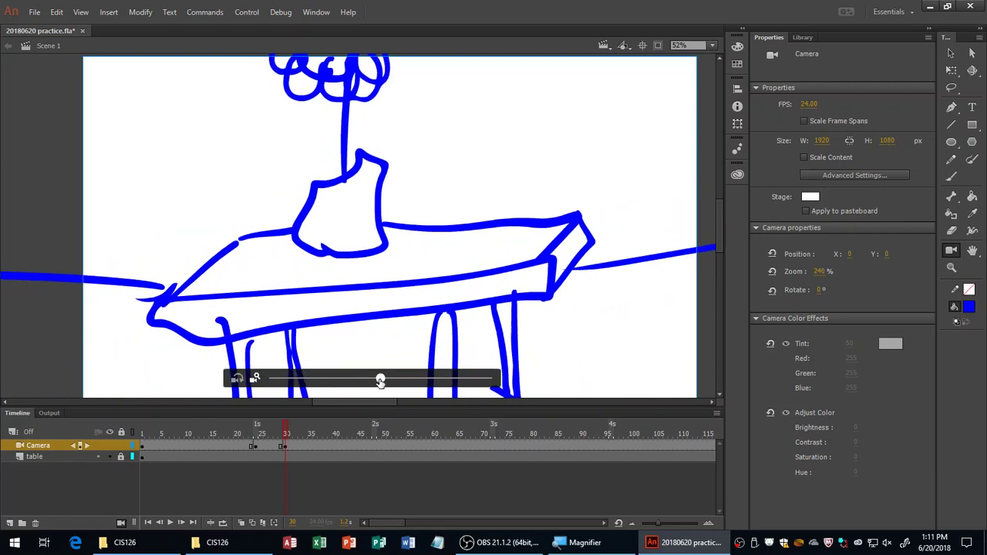
pyautogui.moveTo(381, 379)
pyautogui.mouseDown()
pyautogui.moveTo(335, 379)
pyautogui.moveTo(415, 380)
pyautogui.moveTo(368, 379)
pyautogui.moveTo(409, 384)
pyautogui.moveTo(379, 380)
pyautogui.mouseUp()
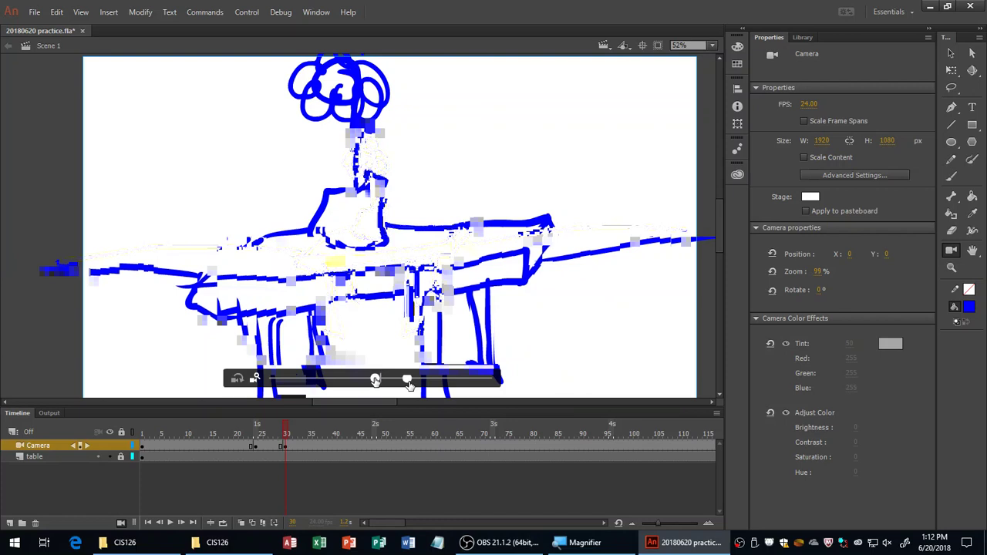
pyautogui.moveTo(381, 381)
pyautogui.mouseDown()
pyautogui.moveTo(462, 380)
pyautogui.moveTo(467, 395)
pyautogui.mouseUp()
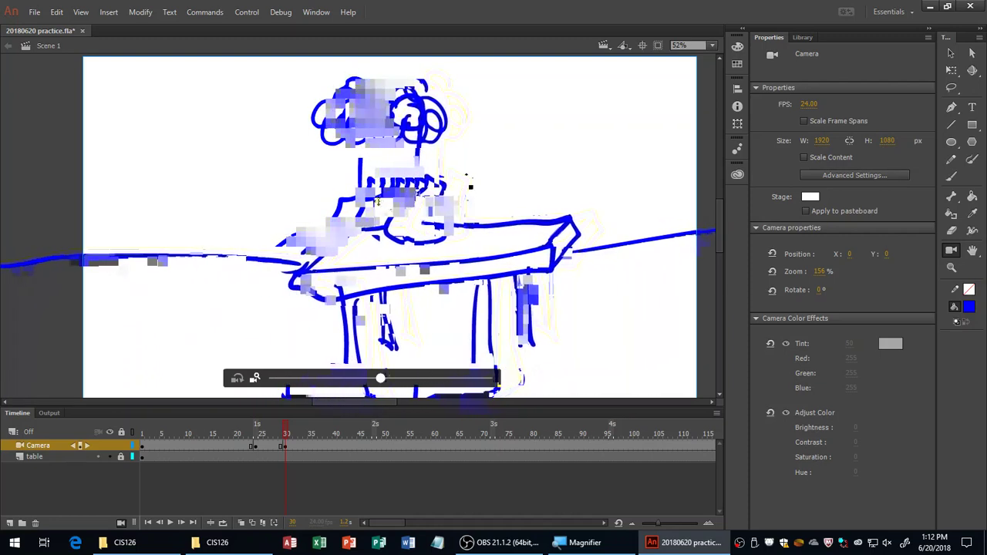
pyautogui.moveTo(430, 193)
pyautogui.mouseDown()
pyautogui.moveTo(533, 192)
pyautogui.moveTo(432, 209)
pyautogui.moveTo(445, 131)
pyautogui.mouseUp()
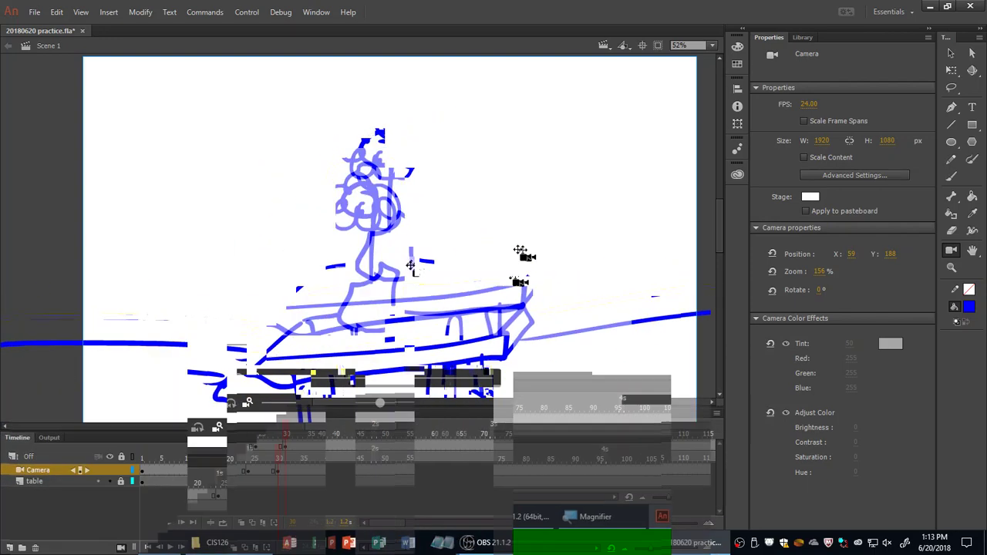
pyautogui.scroll(3, 524, 252)
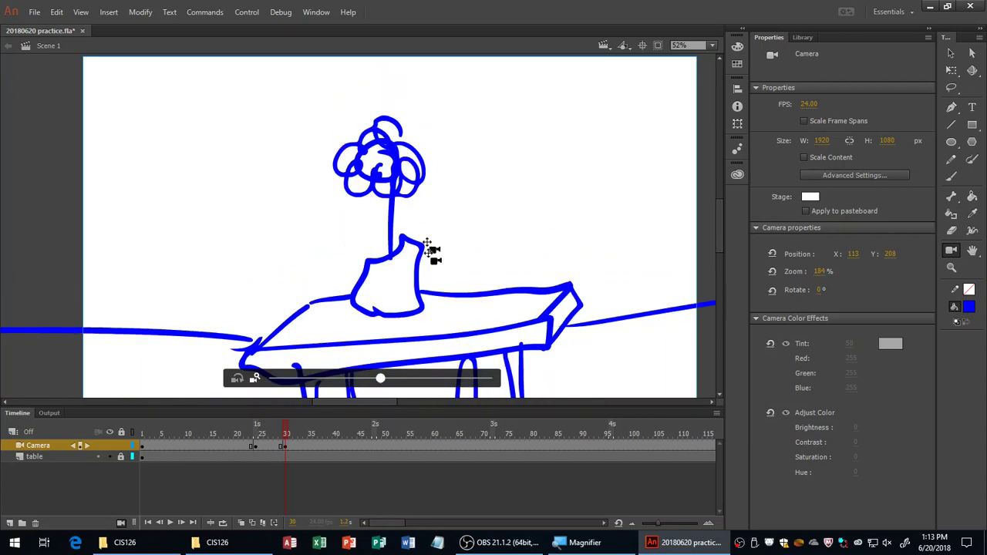
# Scrub between frames 24 and 35 to compare the camera view before and after the keyframe at frame 30
pyautogui.click(260, 434)
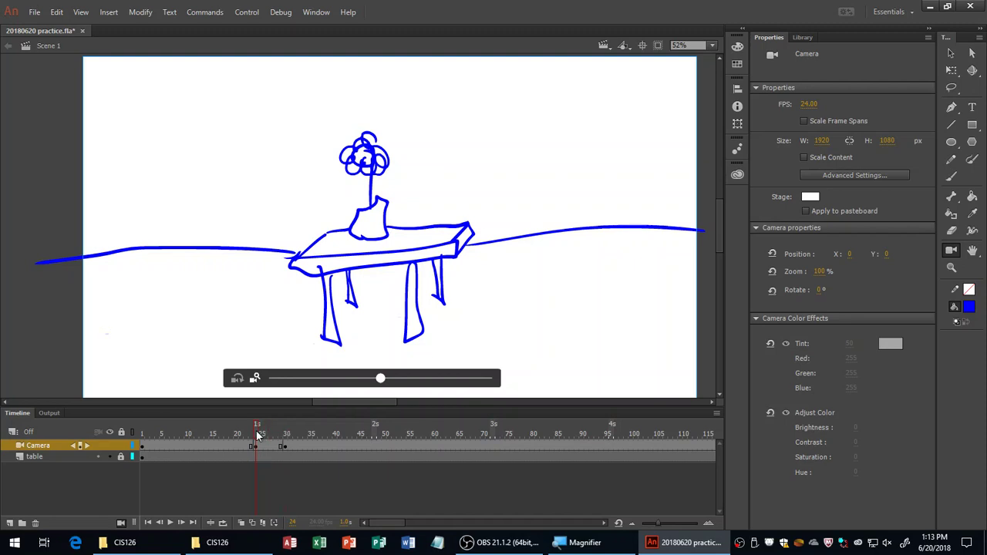
pyautogui.moveTo(258, 436); pyautogui.dragTo(286, 443)
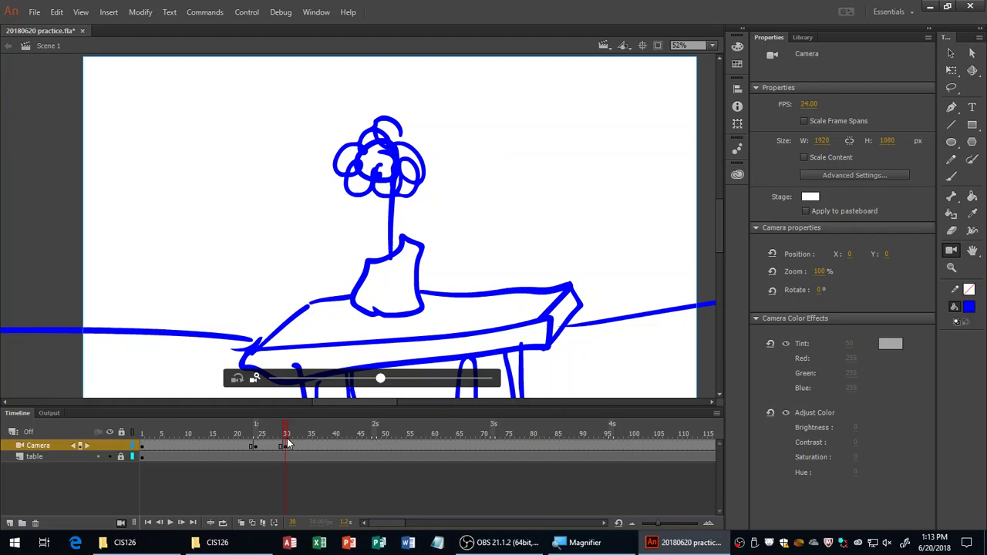
pyautogui.moveTo(286, 441); pyautogui.dragTo(258, 444)
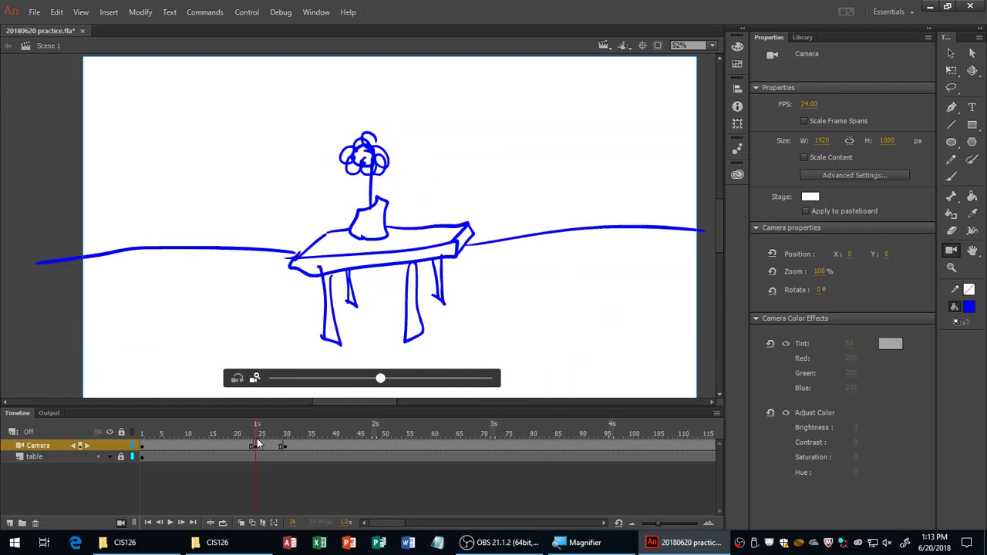
pyautogui.moveTo(260, 444); pyautogui.dragTo(311, 441)
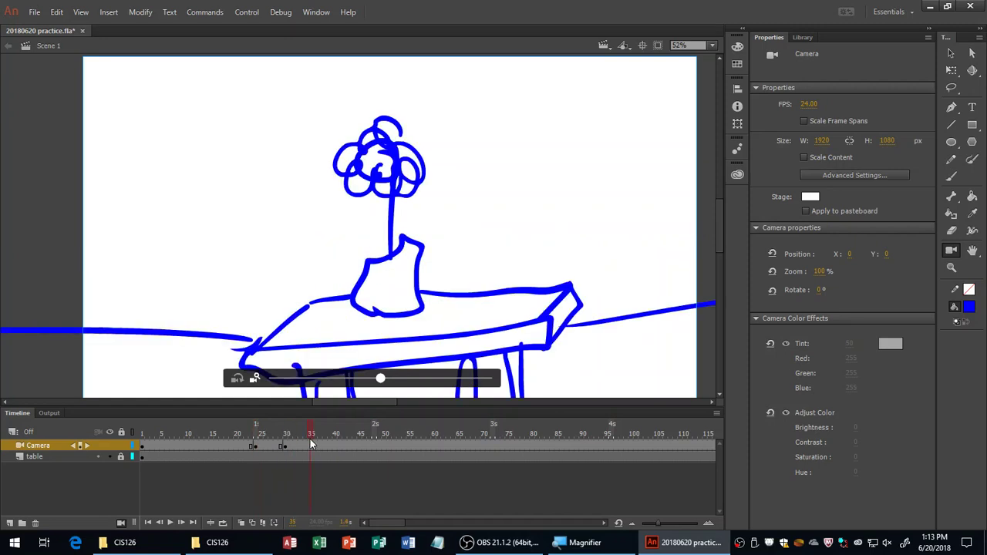
pyautogui.moveTo(310, 439); pyautogui.dragTo(274, 445)
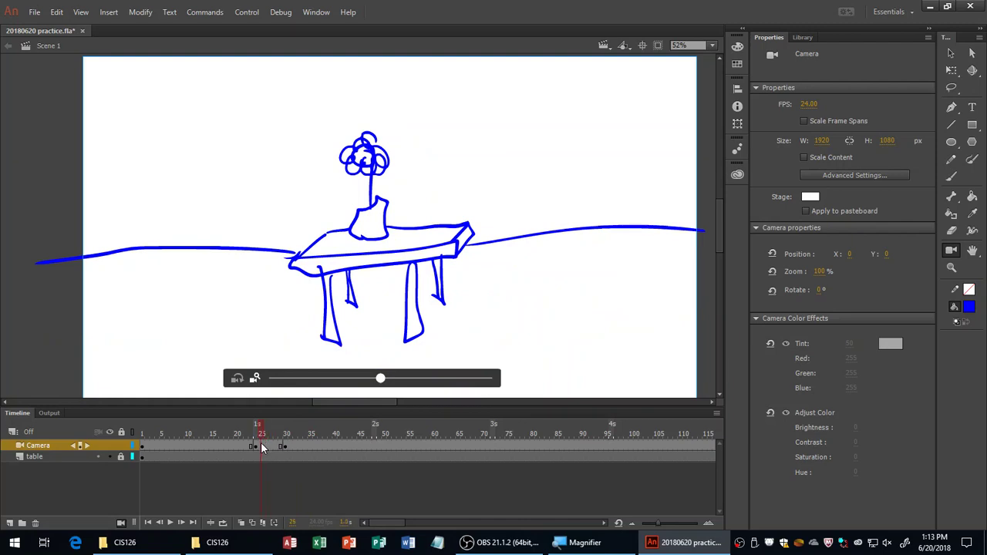
pyautogui.click(283, 446)
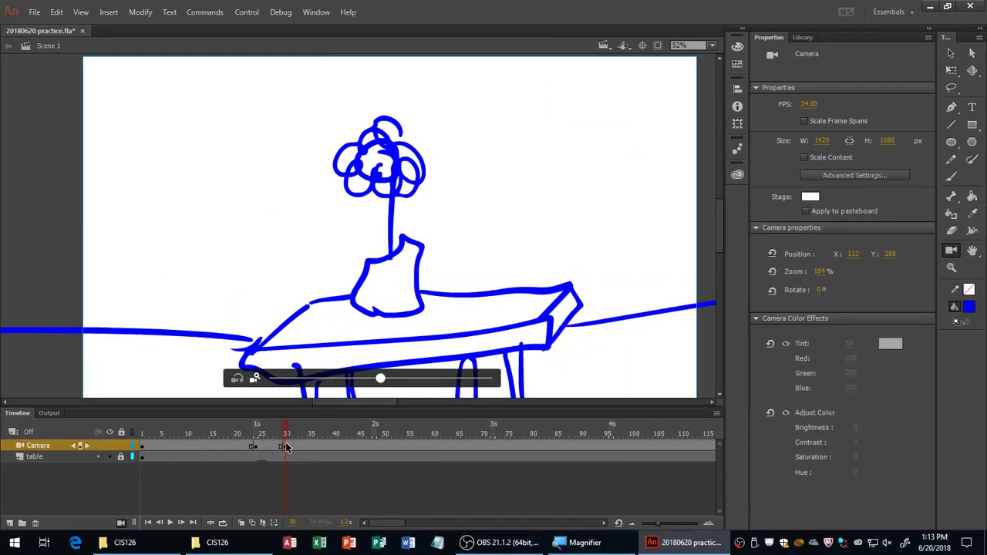
# Create a classic tween between the camera keyframes at frames 24 and 30, and play the animation from frame 1 to check it
pyautogui.rightClick(255, 449)
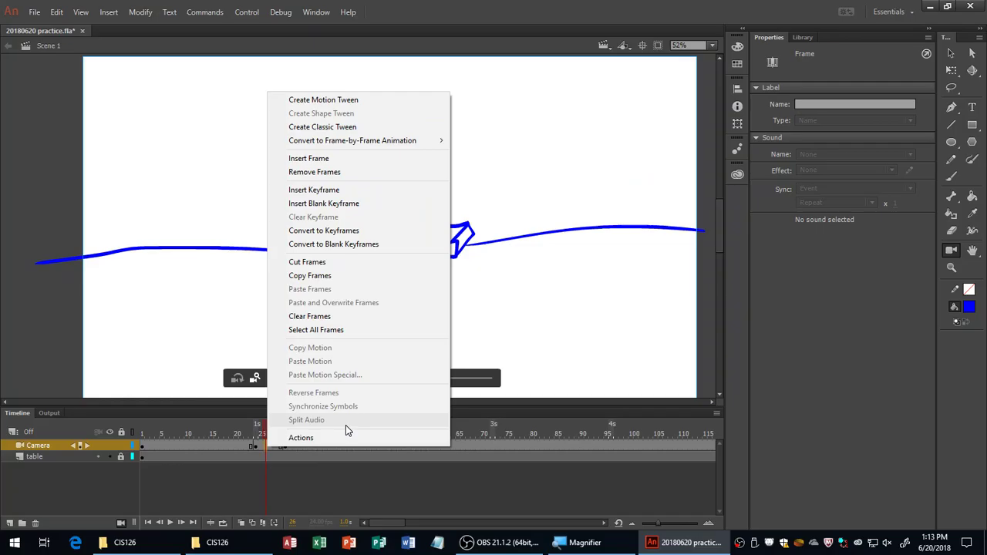
pyautogui.click(410, 128)
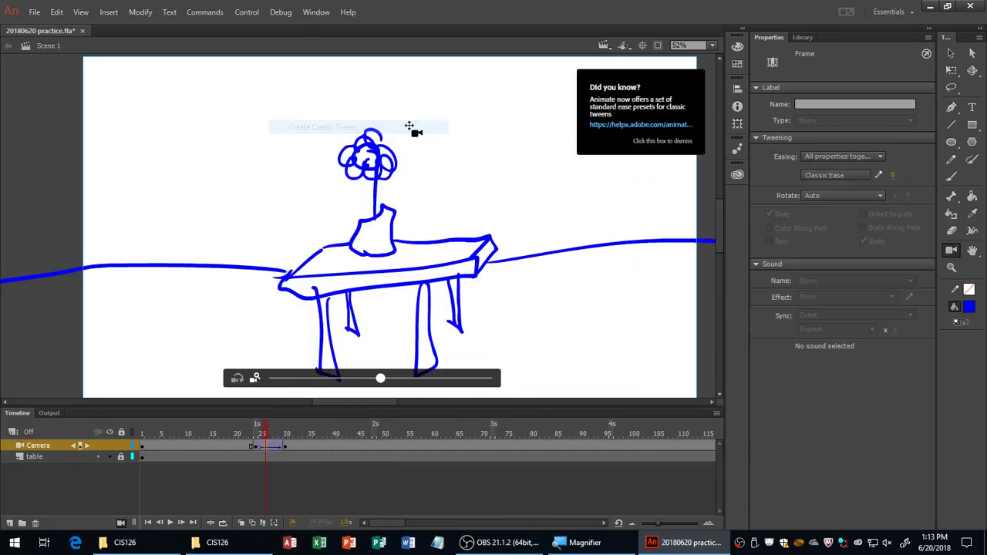
pyautogui.click(244, 442)
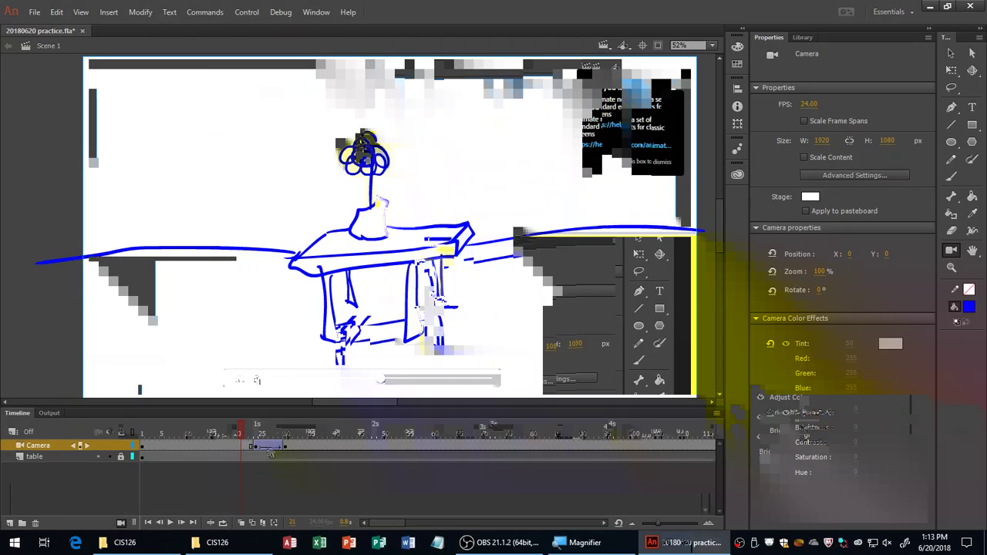
pyautogui.press('Return')
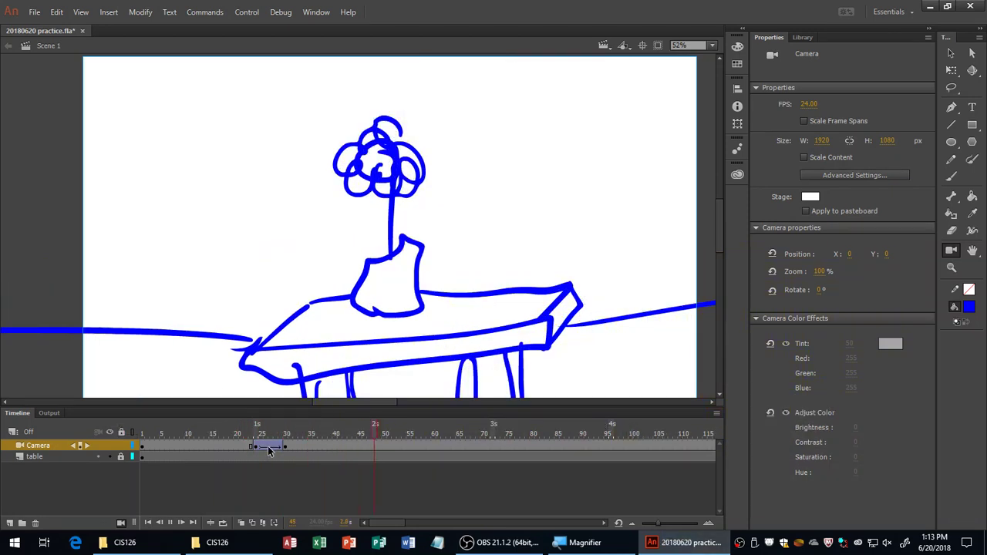
pyautogui.click(222, 435)
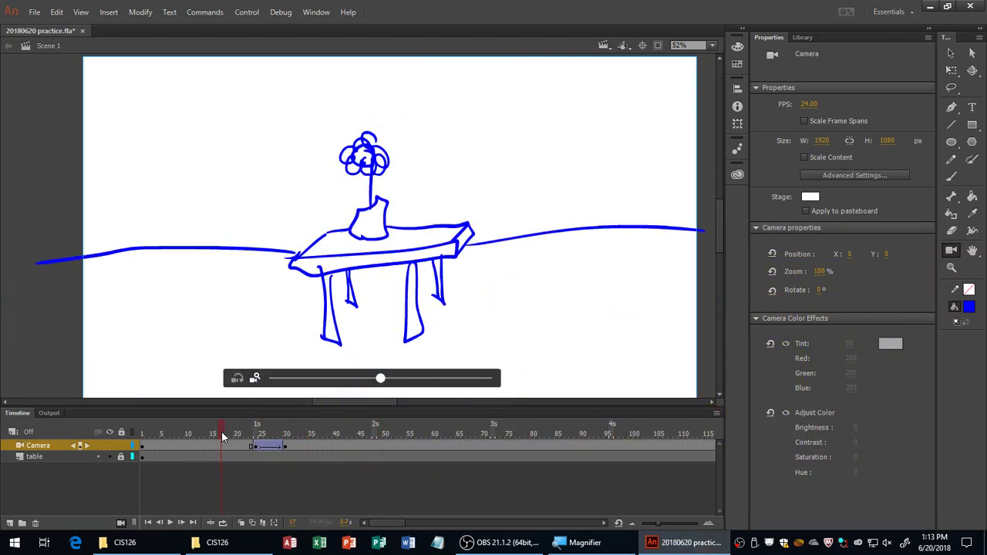
pyautogui.click(140, 433)
pyautogui.press('Return')
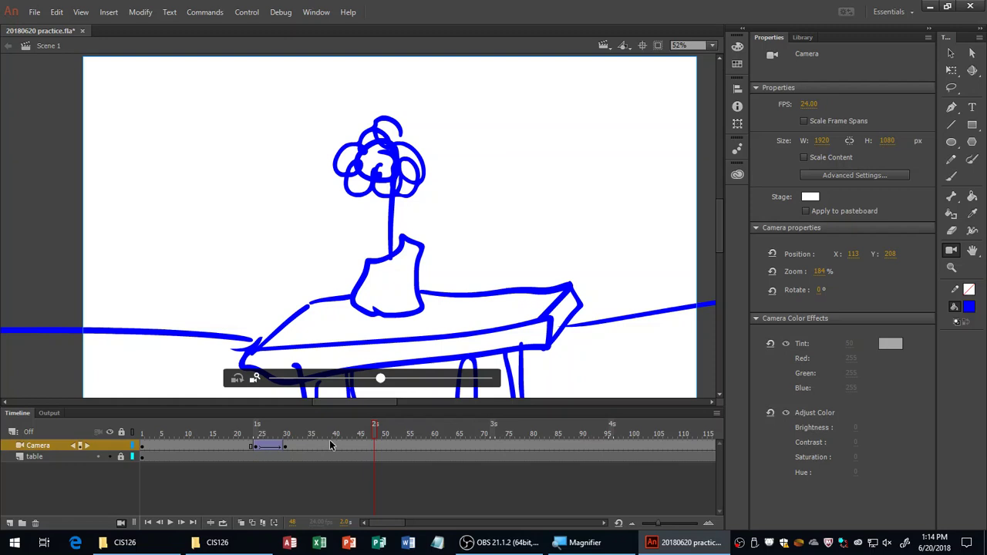
# Insert a keyframe at frame 42 on the Camera layer to hold the zoomed-in view
pyautogui.click(285, 447)
pyautogui.press('super+plus')
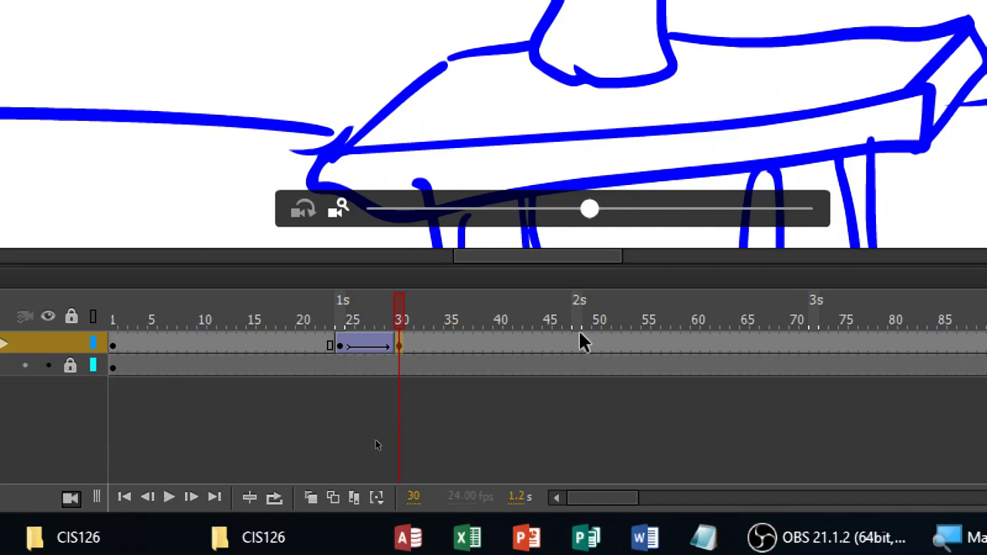
pyautogui.click(636, 346)
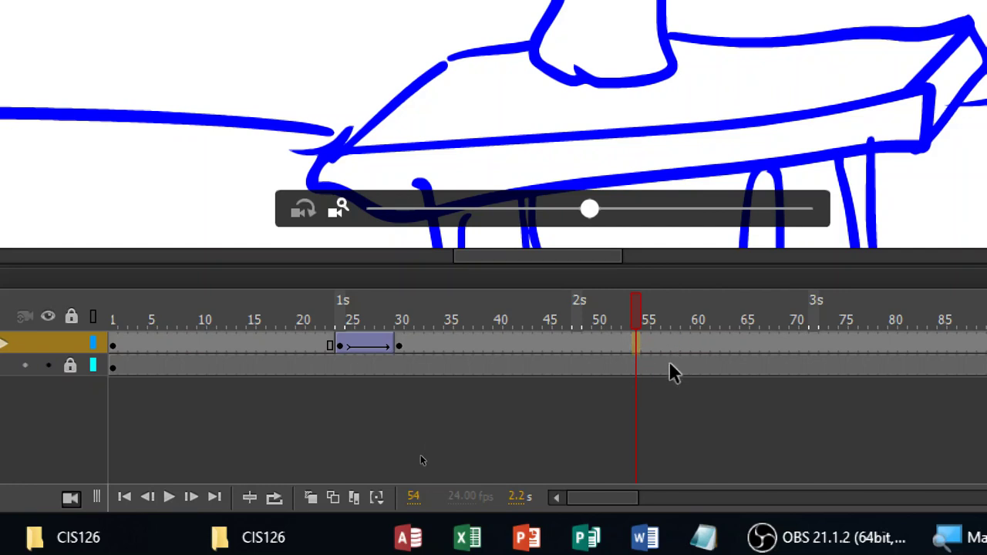
pyautogui.click(399, 342)
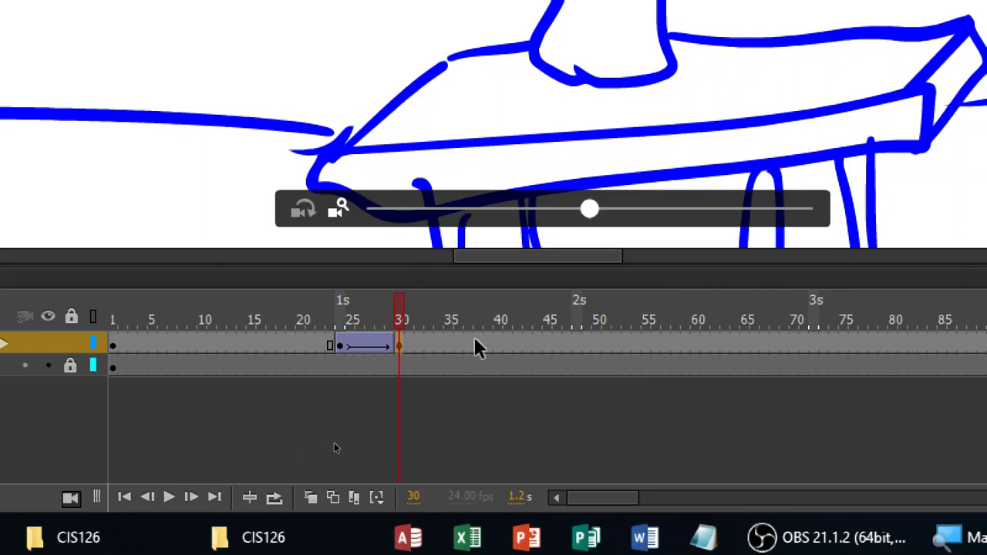
pyautogui.click(517, 345)
pyautogui.press('F6')
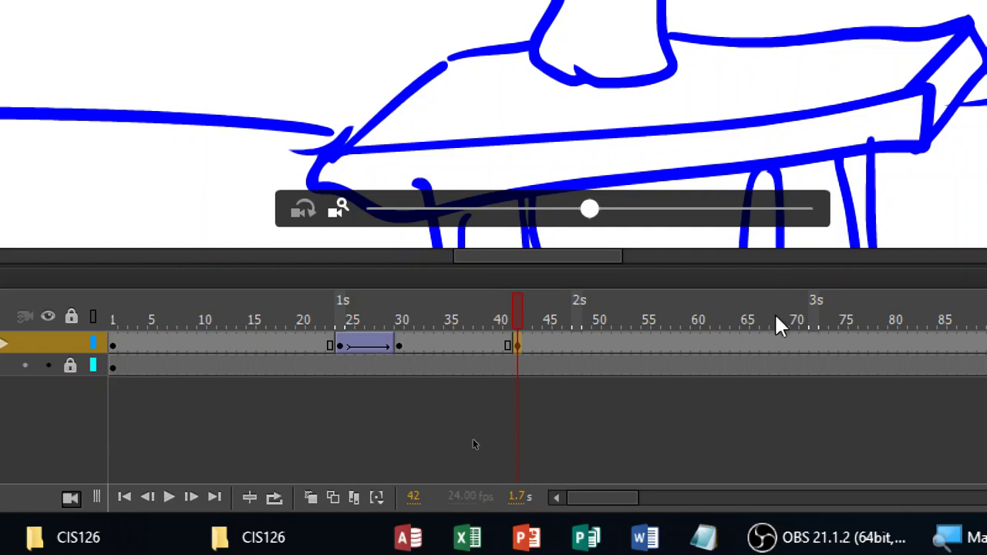
# Insert a camera keyframe at frame 66, pan the camera to about X -538, Y 187, and zoom it to about 210%
pyautogui.click(755, 346)
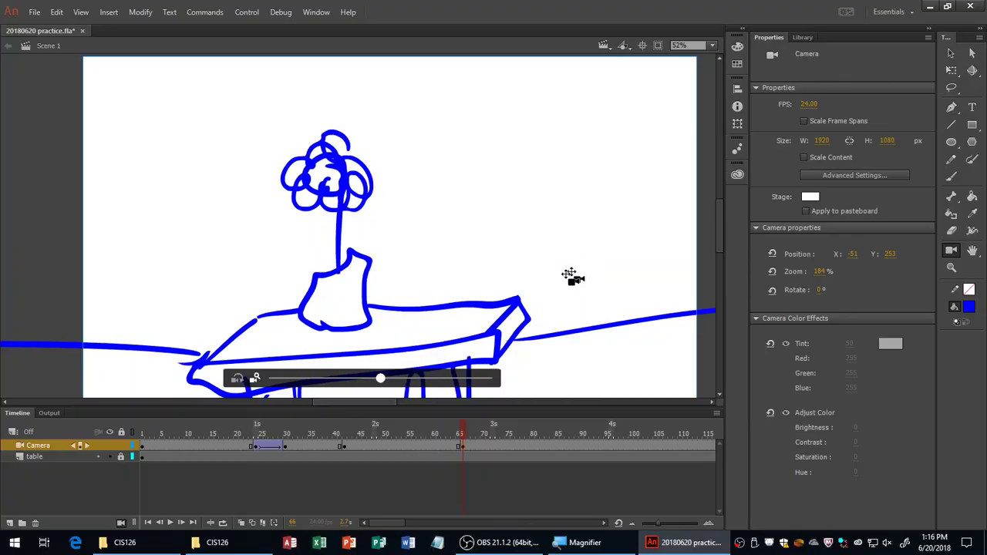
pyautogui.moveTo(569, 276); pyautogui.dragTo(642, 341)
pyautogui.moveTo(546, 328); pyautogui.dragTo(581, 324)
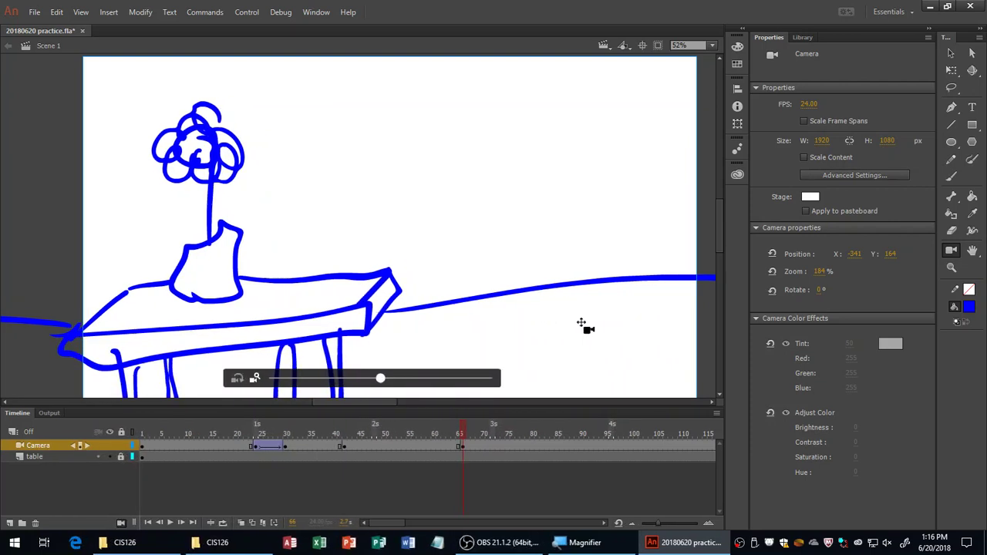
pyautogui.scroll(3, 582, 325)
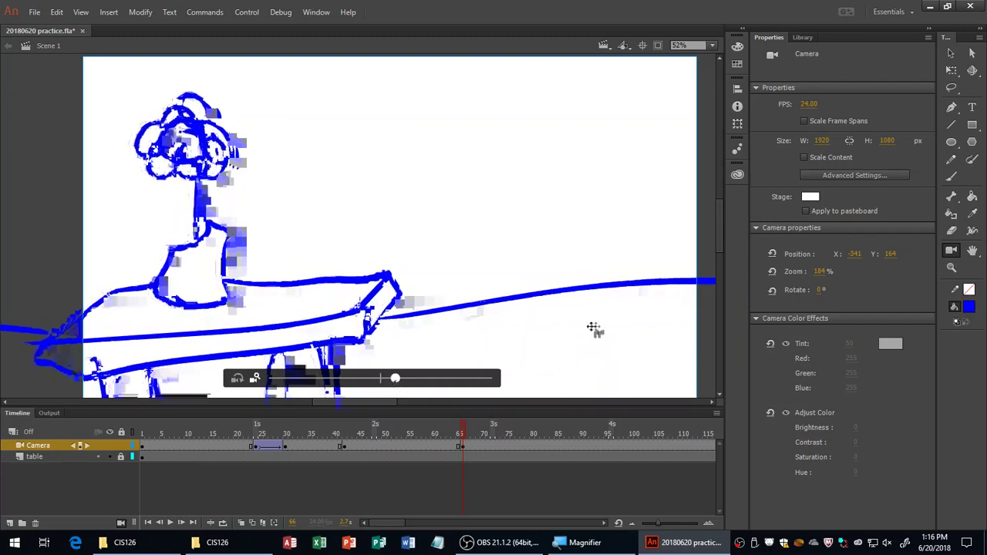
pyautogui.scroll(4, 594, 330)
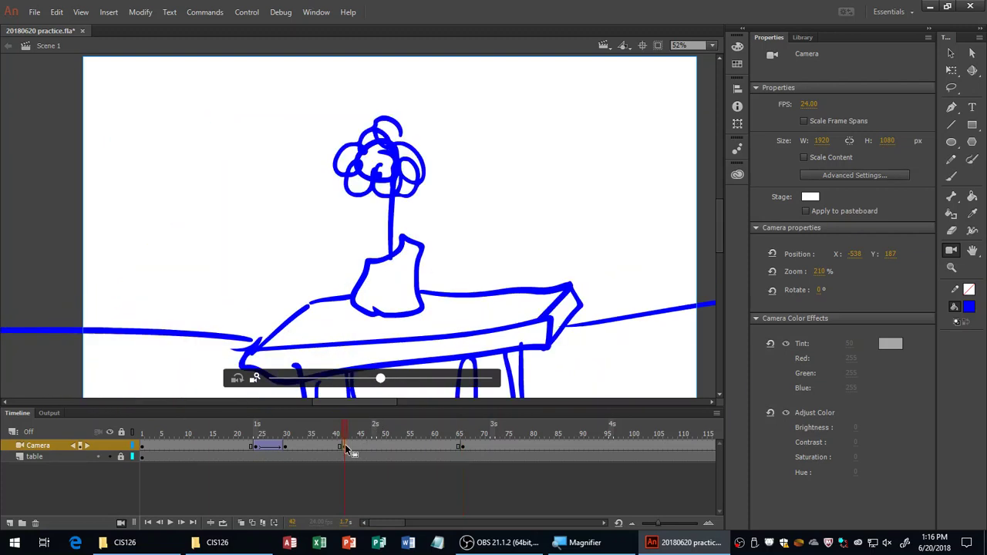
# Create a classic tween on the Camera layer between the keyframes at frames 42 and 66
pyautogui.click(345, 445)
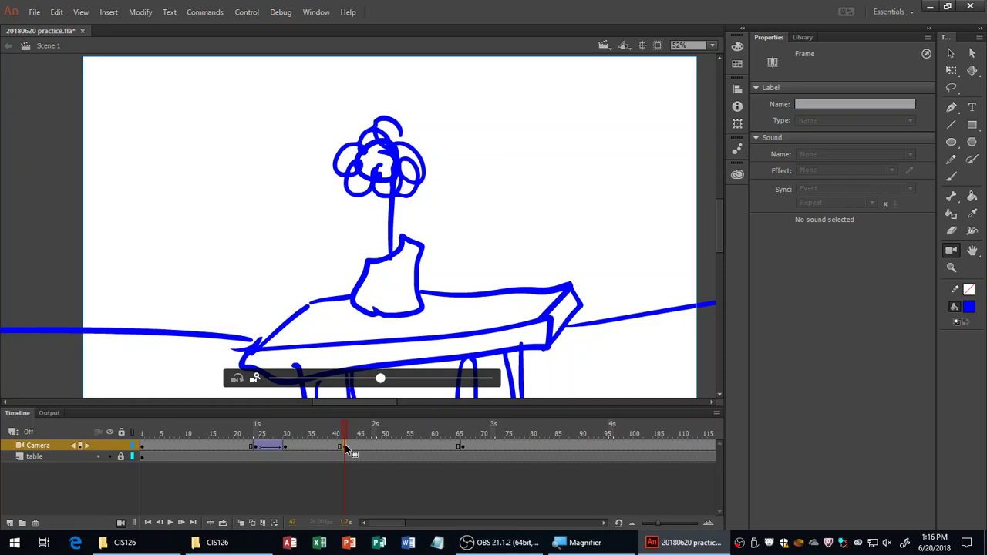
pyautogui.click(461, 447)
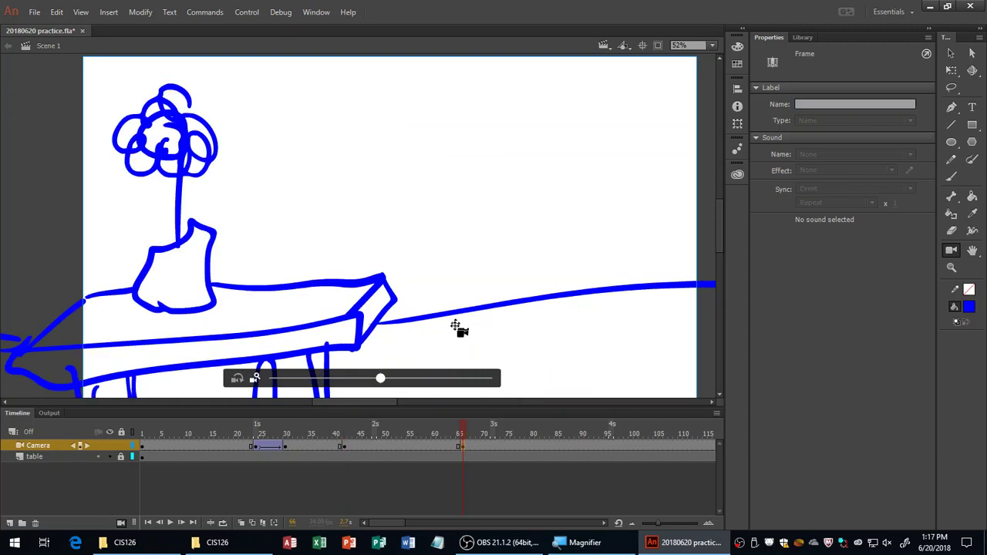
pyautogui.click(402, 448)
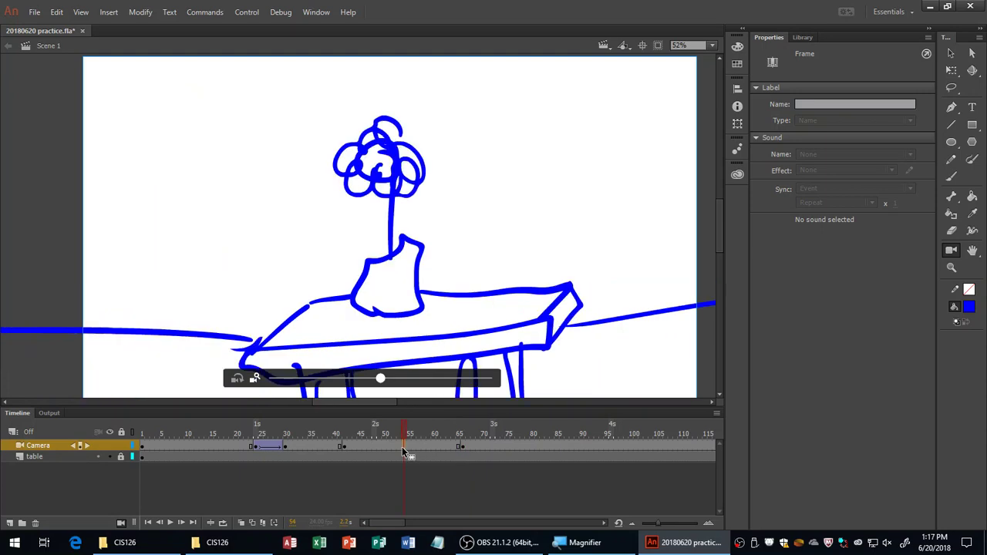
pyautogui.rightClick(401, 447)
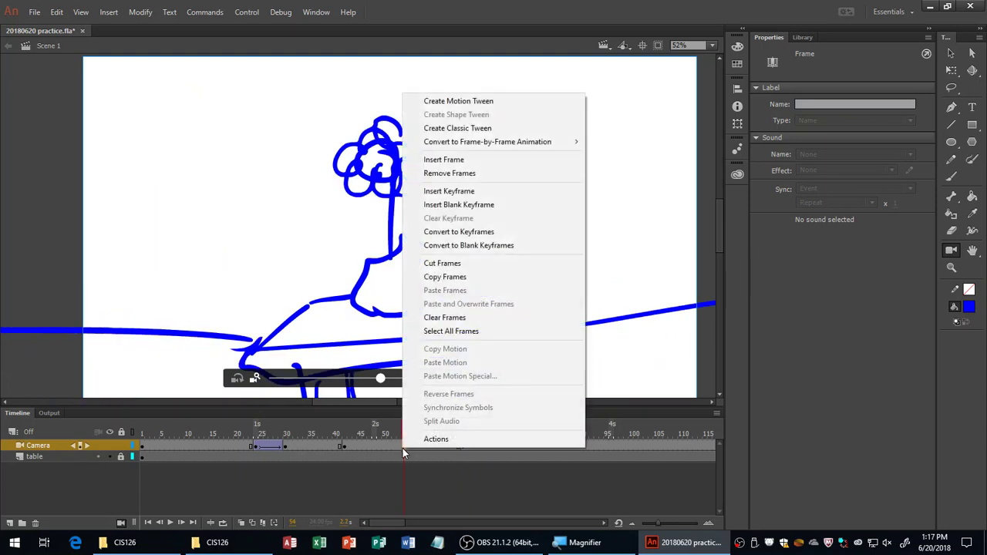
pyautogui.click(428, 277)
# Play the animation repeatedly from frame 1 to check the tweened camera zoom and pan
pyautogui.click(321, 434)
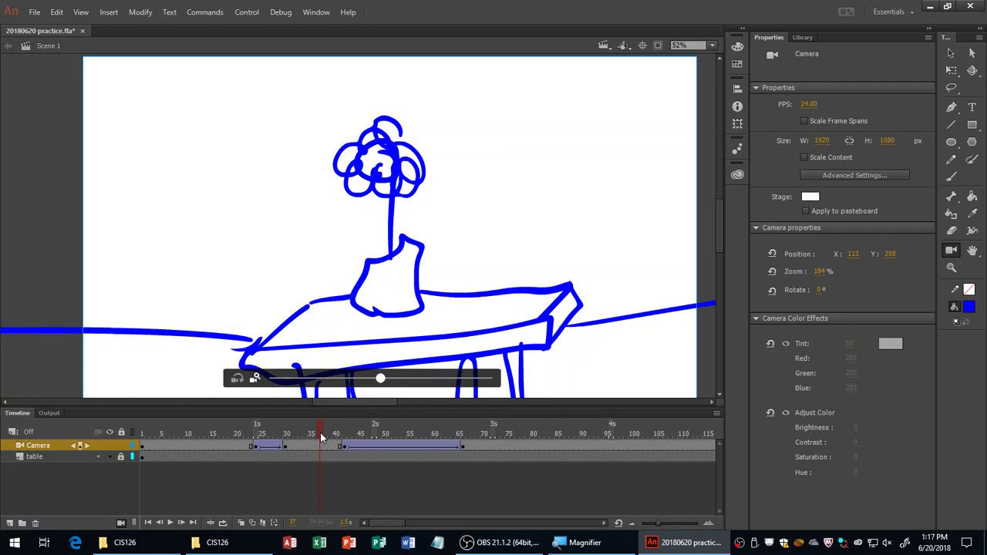
pyautogui.click(143, 445)
pyautogui.press('Return')
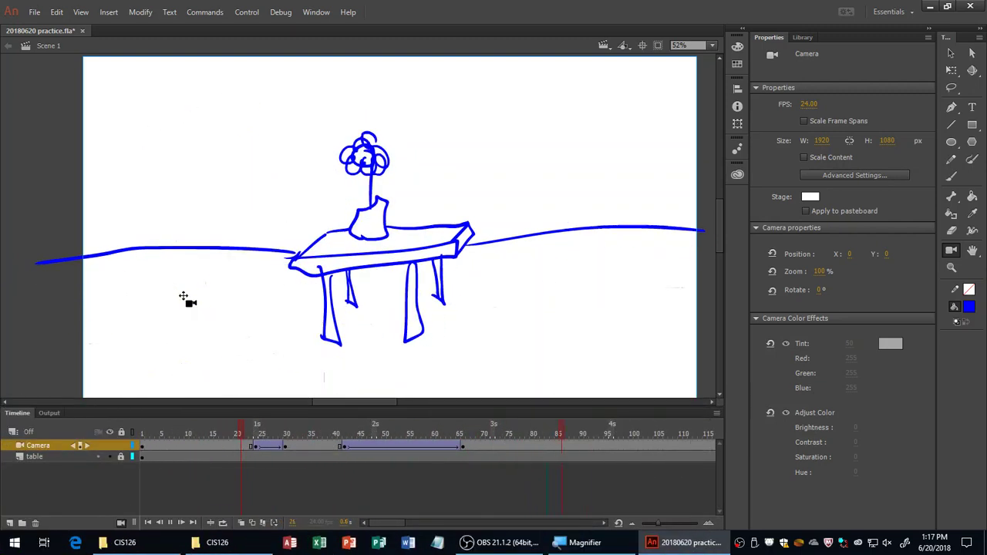
pyautogui.click(141, 440)
pyautogui.press('Return')
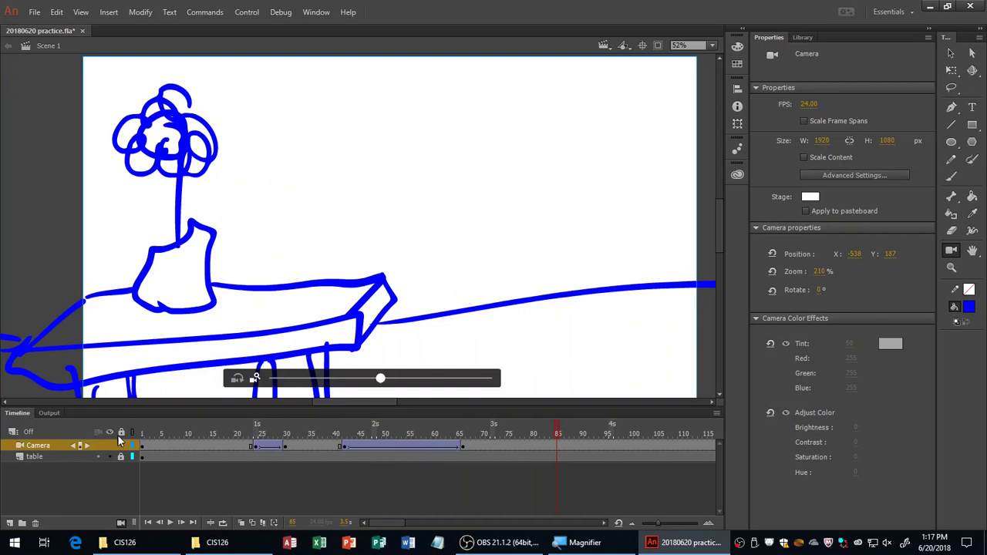
pyautogui.click(141, 440)
pyautogui.press('Return')
# Insert a keyframe at frame 90 on the Camera layer and save the file
pyautogui.click(462, 444)
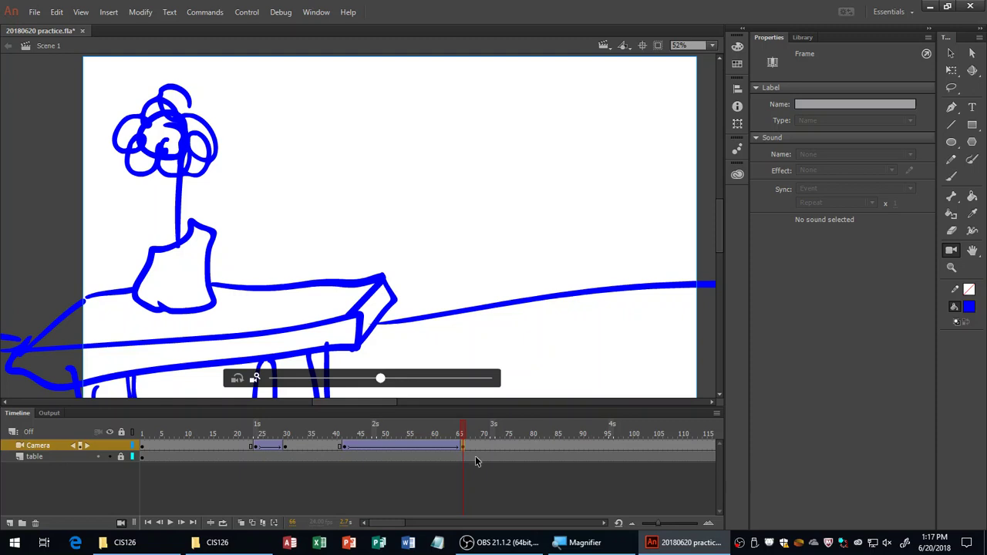
pyautogui.click(583, 448)
pyautogui.hotkey('ctrl', 's')
# Add a new layer above the table layer and name it ghost
pyautogui.click(10, 523)
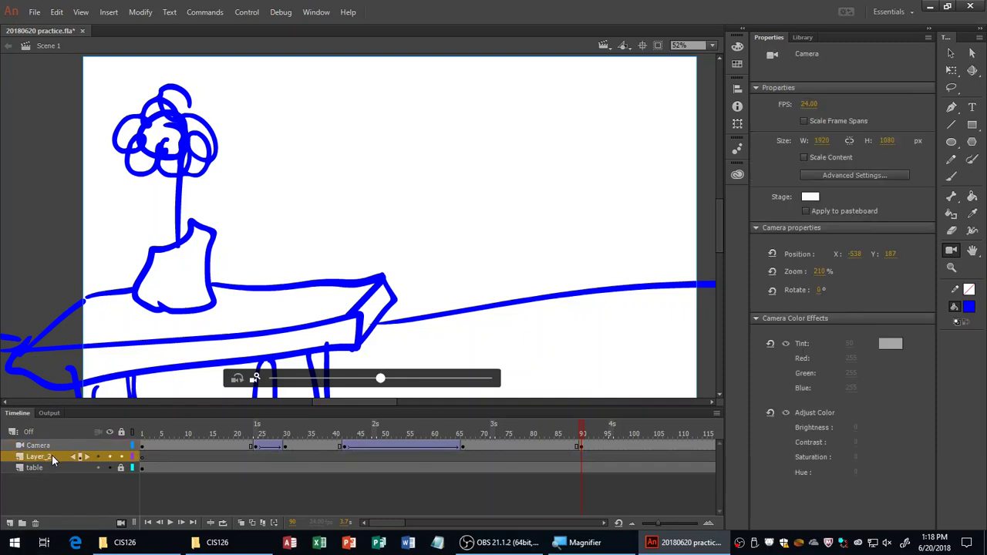
pyautogui.doubleClick(52, 457)
pyautogui.write('ghost')
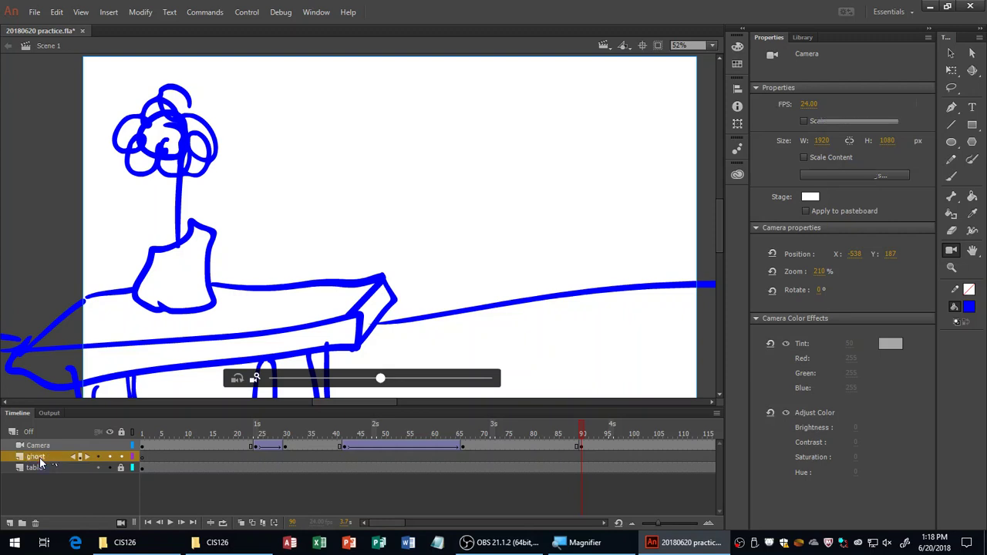
pyautogui.press('Return')
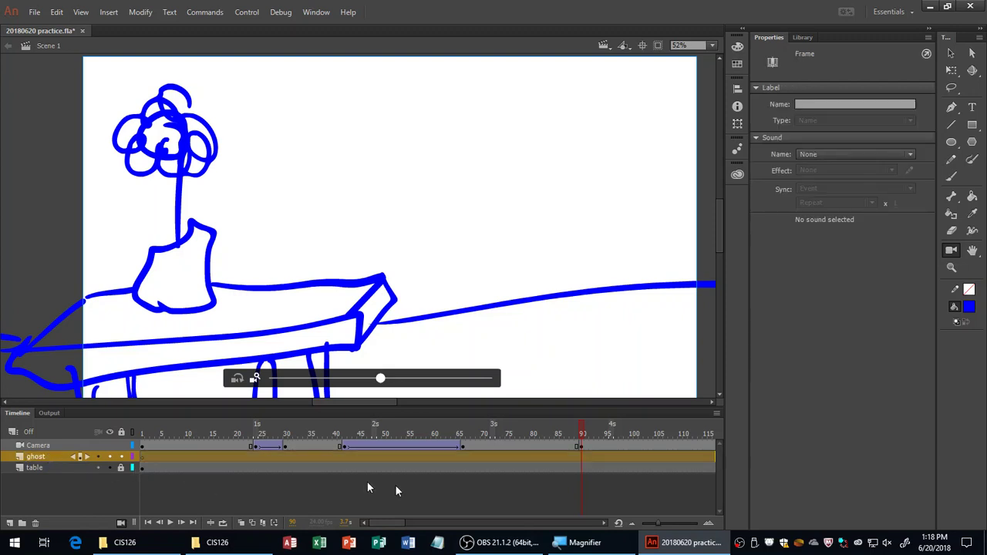
# Insert a blank keyframe at frame 90 on the ghost layer
pyautogui.click(580, 456)
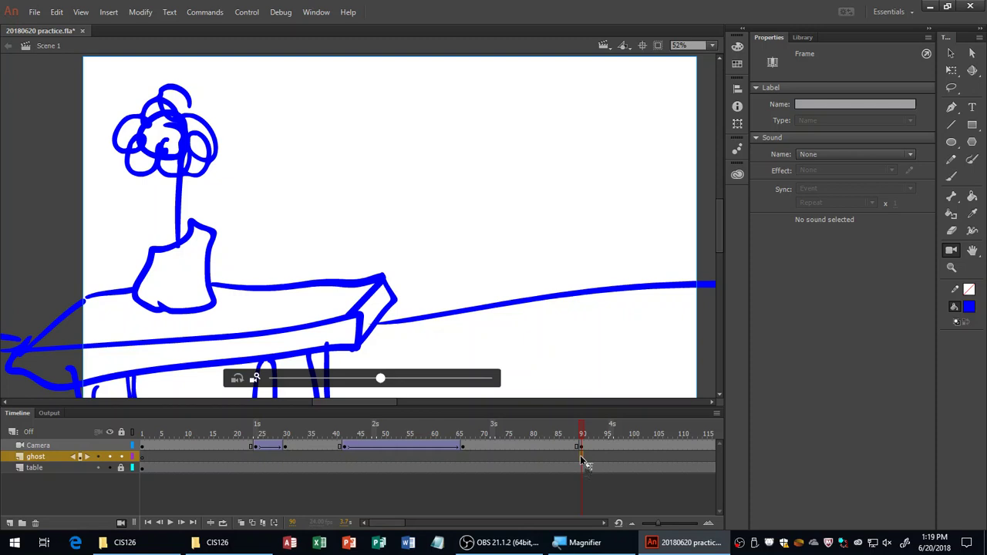
pyautogui.rightClick(583, 459)
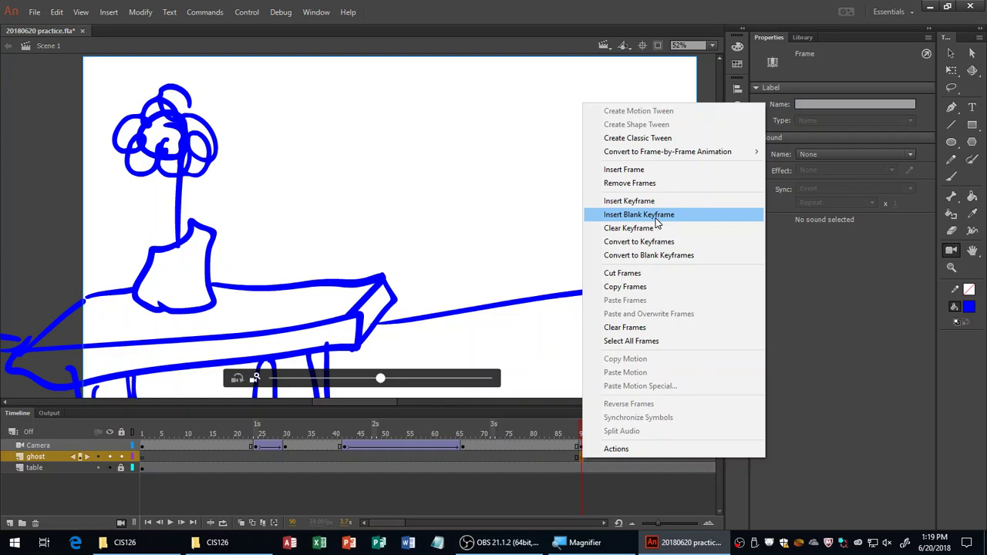
pyautogui.press('Escape')
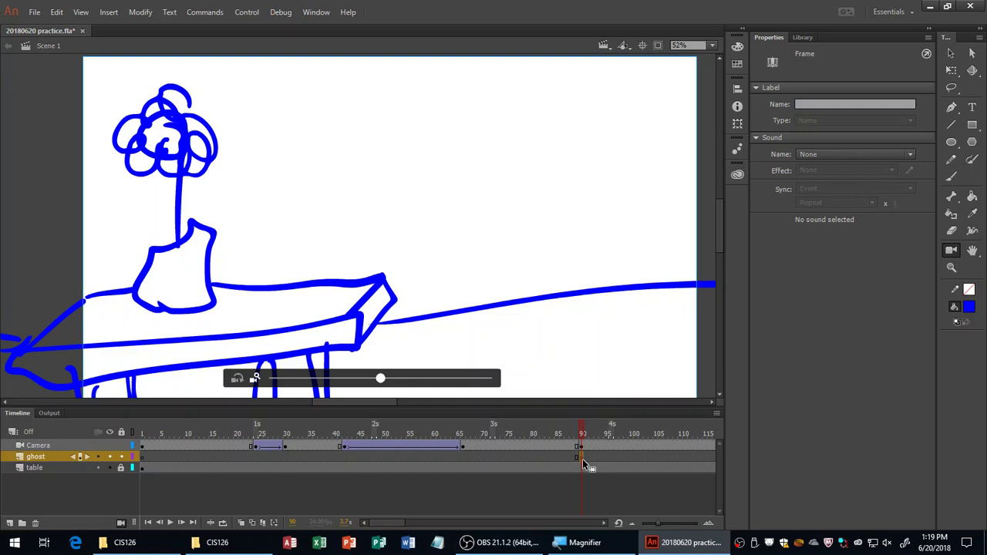
# Draw a small ghost with a wavy lower edge and two eyes above the horizon line, using the Brush tool
pyautogui.press('b')
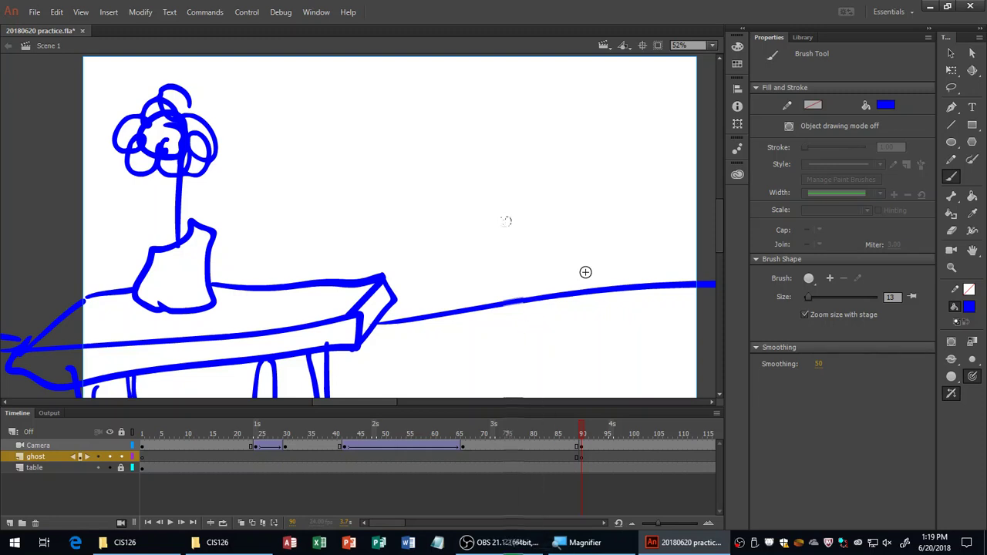
pyautogui.moveTo(494, 224)
pyautogui.mouseDown()
pyautogui.moveTo(530, 109)
pyautogui.moveTo(562, 175)
pyautogui.moveTo(561, 221)
pyautogui.moveTo(498, 228)
pyautogui.mouseUp()
pyautogui.moveTo(518, 145)
pyautogui.mouseDown()
pyautogui.moveTo(539, 164)
pyautogui.moveTo(544, 149)
pyautogui.moveTo(517, 153)
pyautogui.moveTo(542, 158)
pyautogui.moveTo(544, 148)
pyautogui.mouseUp()
# Undo the strokes filling the ghost's eyes, and draw short eyebrows above them
pyautogui.hotkey('ctrl', 'z')
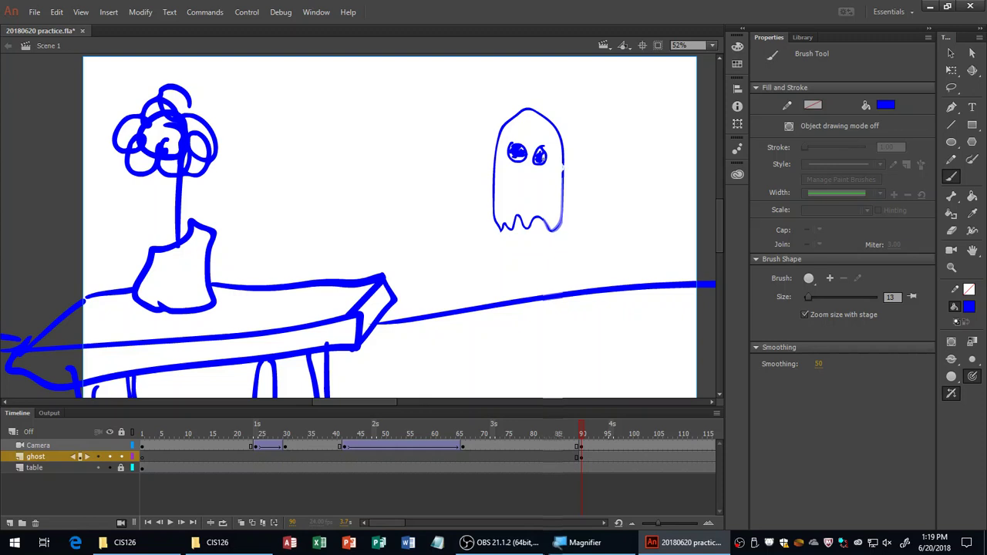
pyautogui.hotkey('ctrl', 'z')
pyautogui.hotkey('ctrl', 'z')
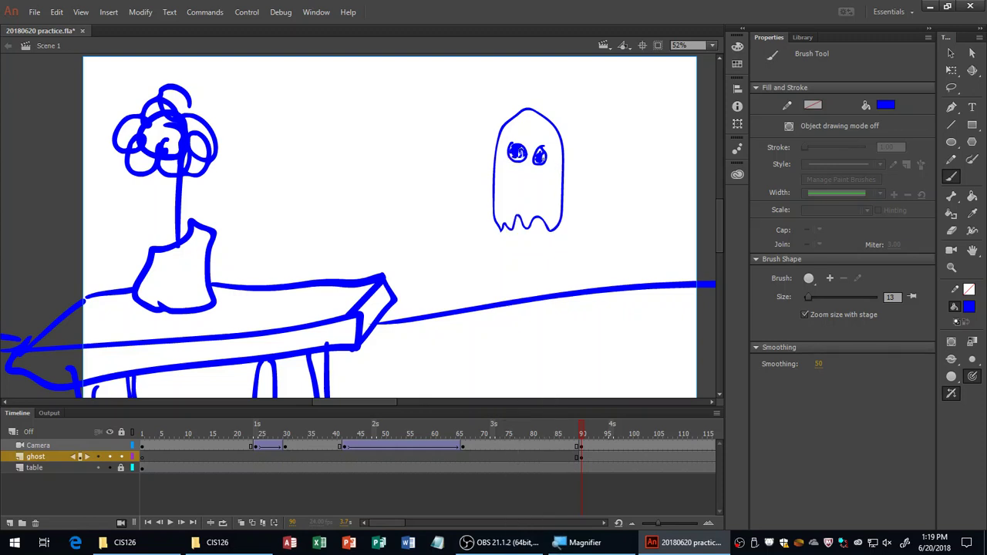
pyautogui.hotkey('ctrl', 'z')
pyautogui.hotkey('ctrl', 'z')
pyautogui.hotkey('ctrl', 'z')
pyautogui.hotkey('ctrl', 'z')
pyautogui.moveTo(537, 140)
pyautogui.mouseDown()
pyautogui.moveTo(545, 142)
pyautogui.moveTo(515, 140)
pyautogui.mouseUp()
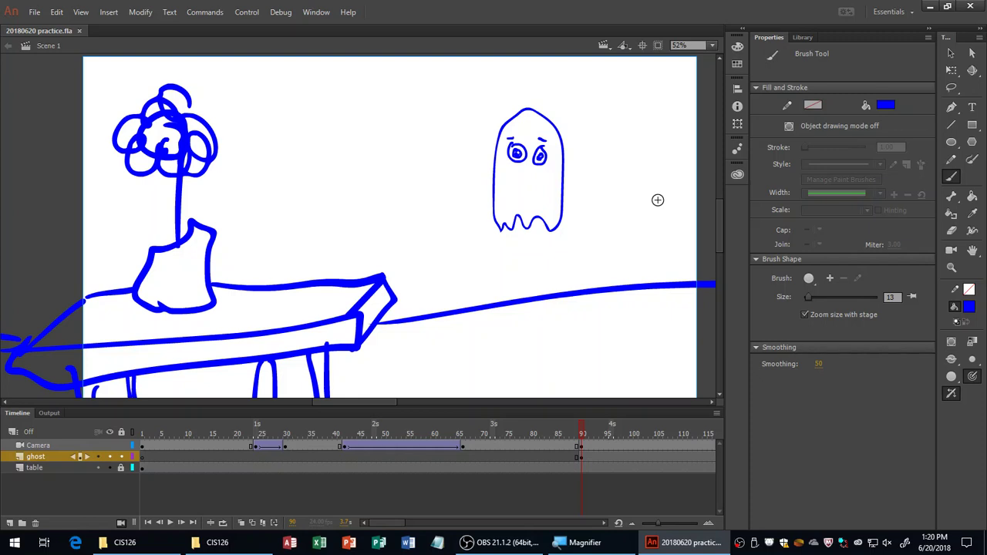
# Convert the whole ghost drawing to a movie clip symbol named mcGhost
pyautogui.press('v')
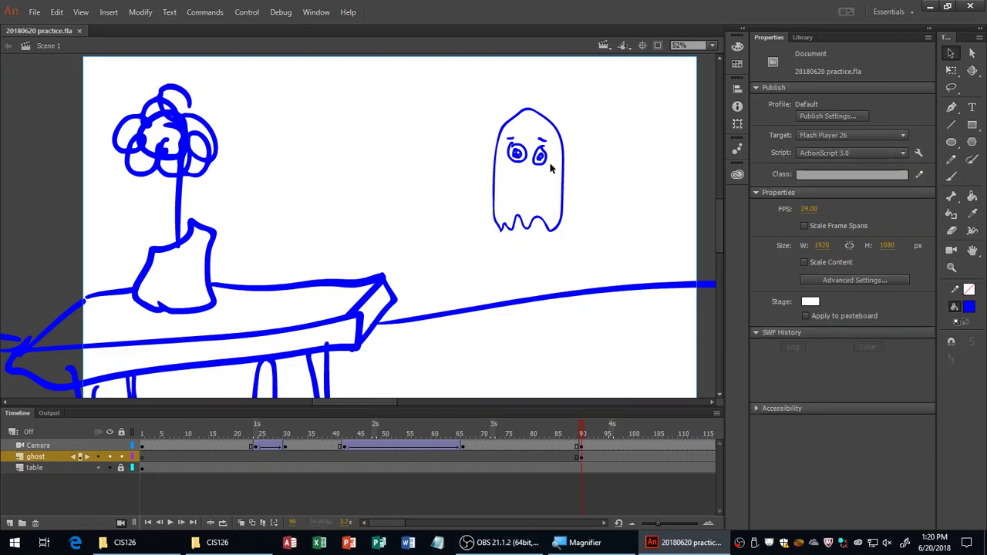
pyautogui.moveTo(459, 85)
pyautogui.mouseDown()
pyautogui.moveTo(524, 202)
pyautogui.moveTo(580, 259)
pyautogui.mouseUp()
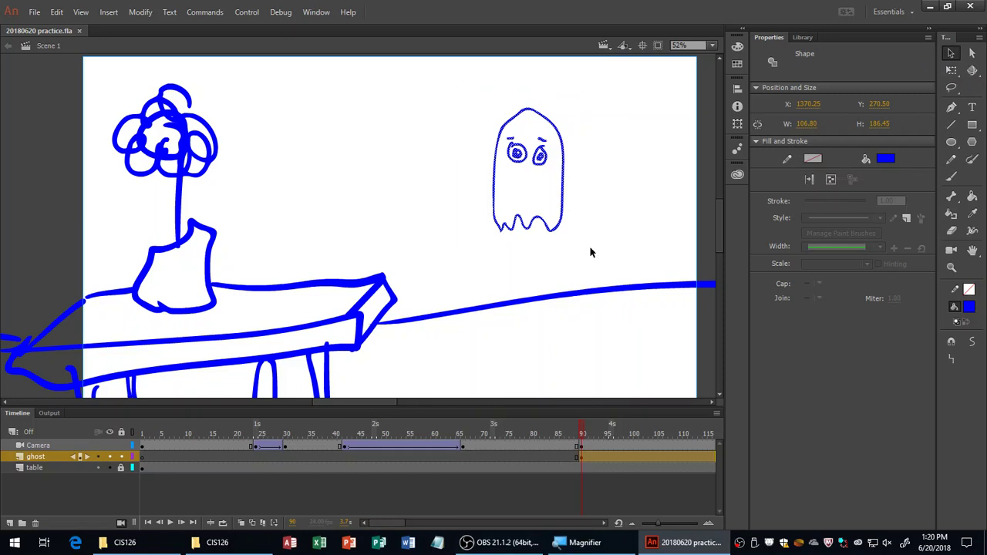
pyautogui.press('F8')
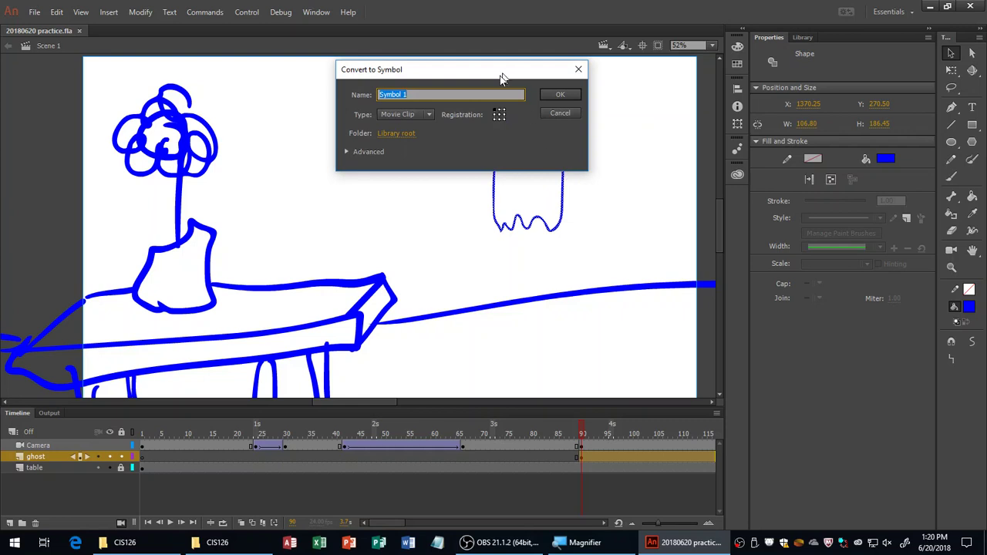
pyautogui.moveTo(502, 77); pyautogui.dragTo(393, 104)
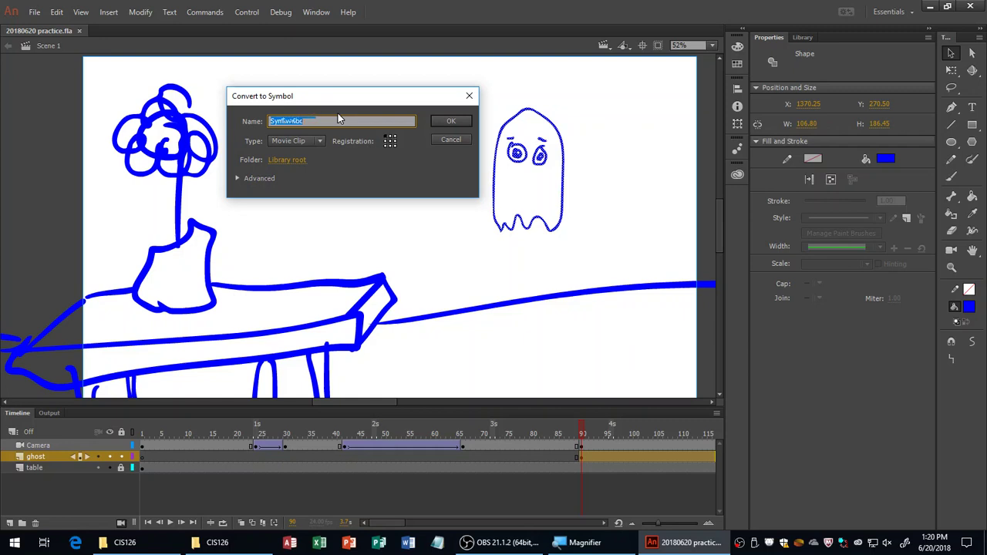
pyautogui.write('mcGhost')
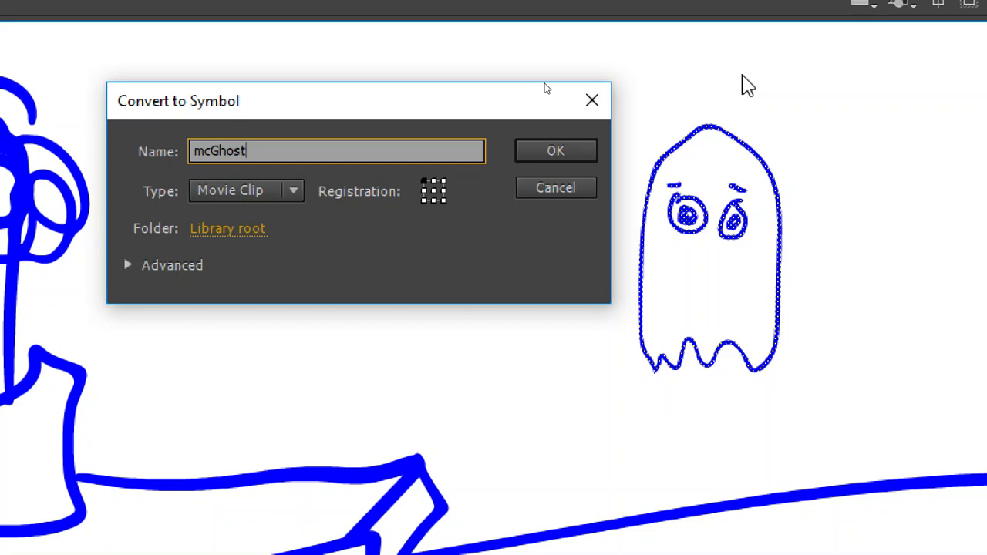
pyautogui.press('super+minus')
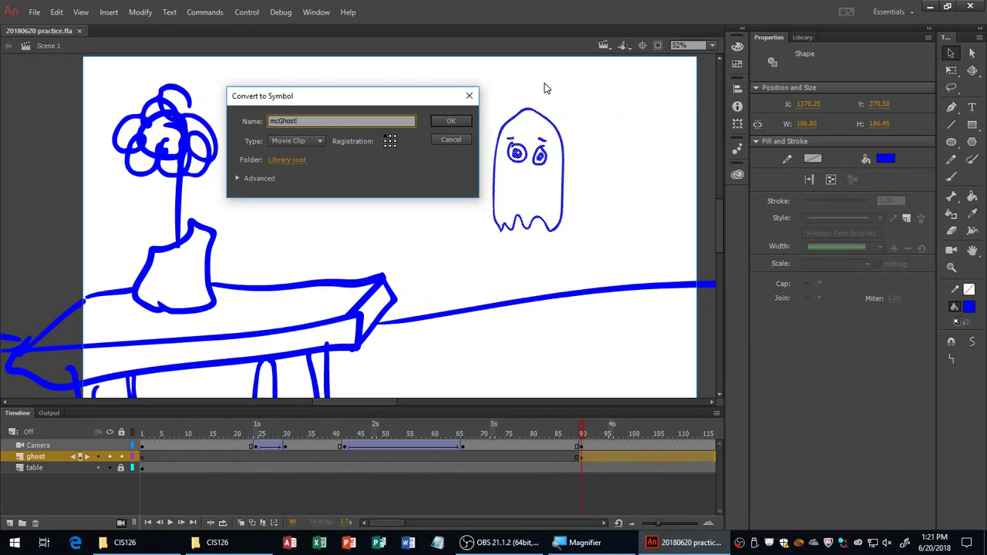
pyautogui.click(457, 125)
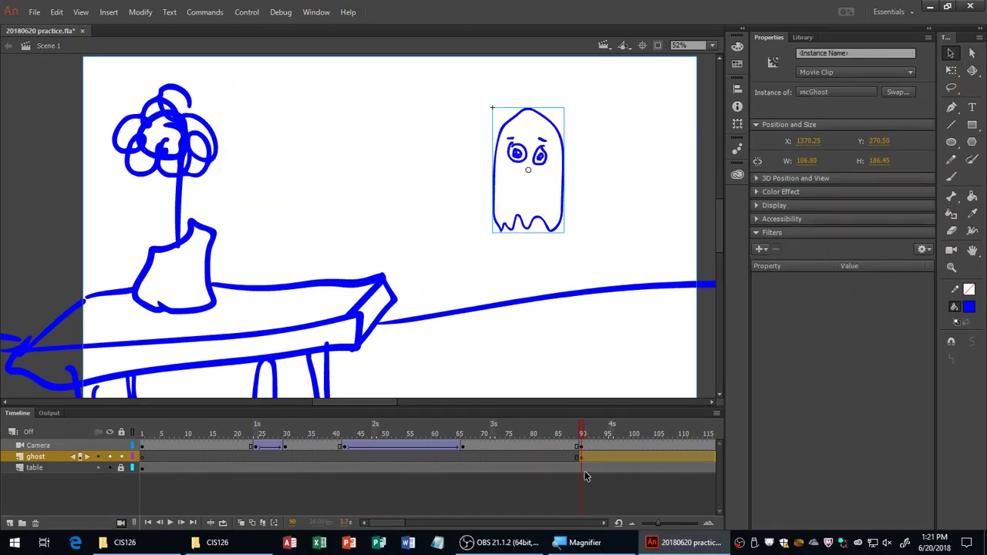
# Insert a keyframe at frame 101 on the ghost layer
pyautogui.click(605, 523)
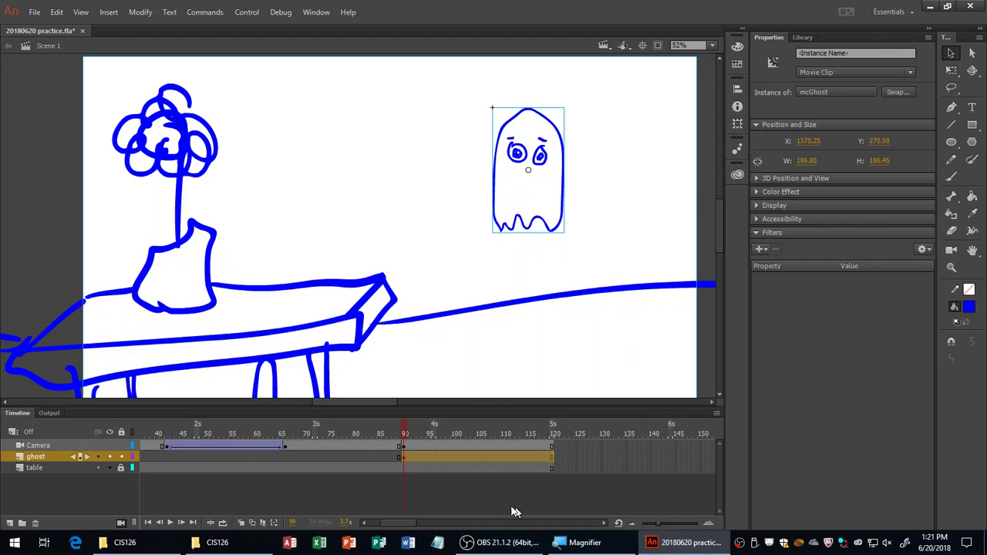
pyautogui.click(457, 457)
pyautogui.press('F6')
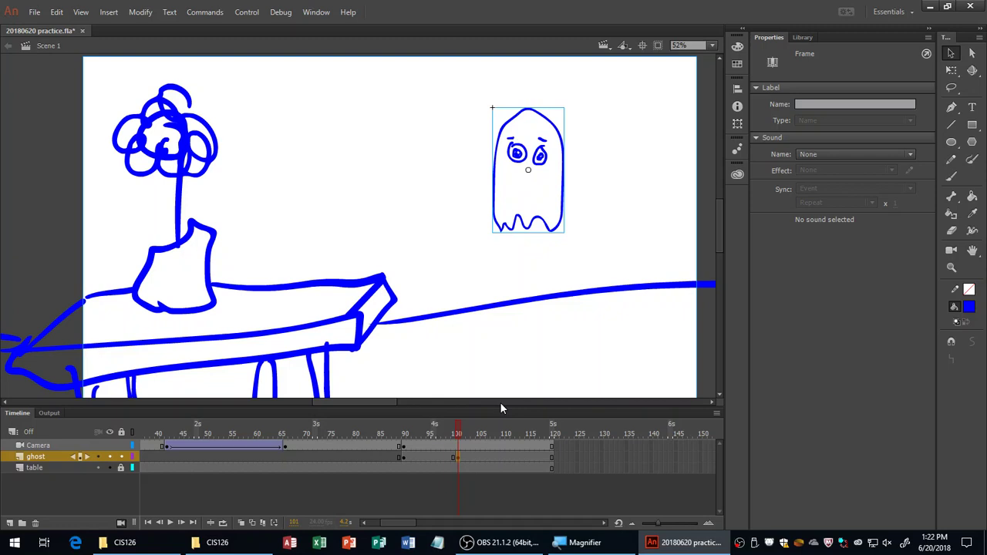
# Give the ghost instance at frame 90 an Alpha color effect of 0%
pyautogui.click(404, 458)
pyautogui.click(566, 148)
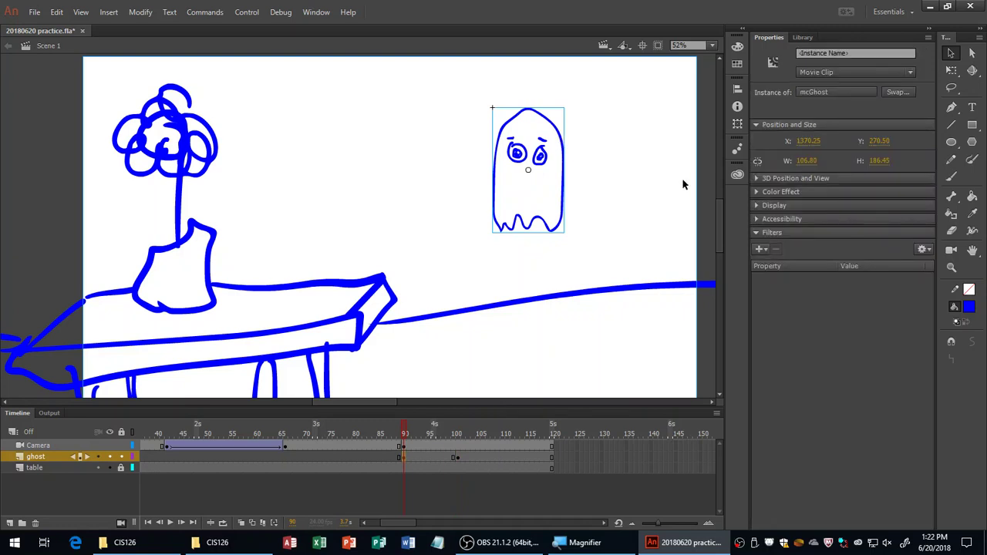
pyautogui.click(803, 193)
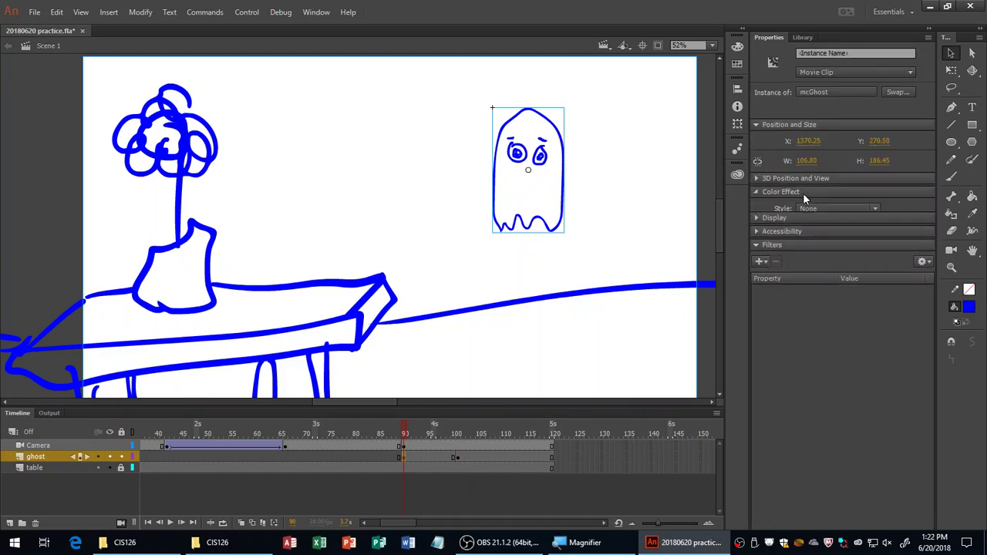
pyautogui.click(870, 211)
pyautogui.click(869, 208)
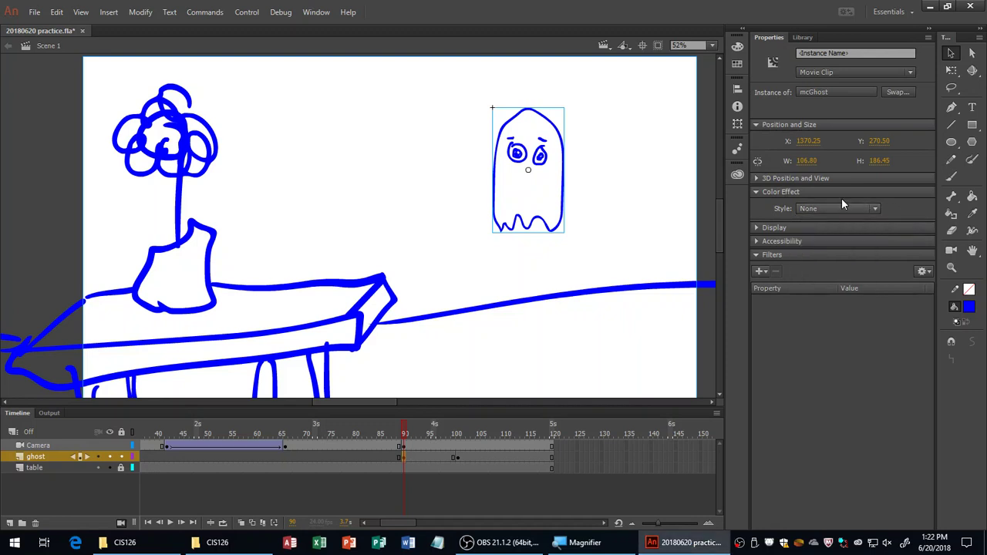
pyautogui.click(790, 197)
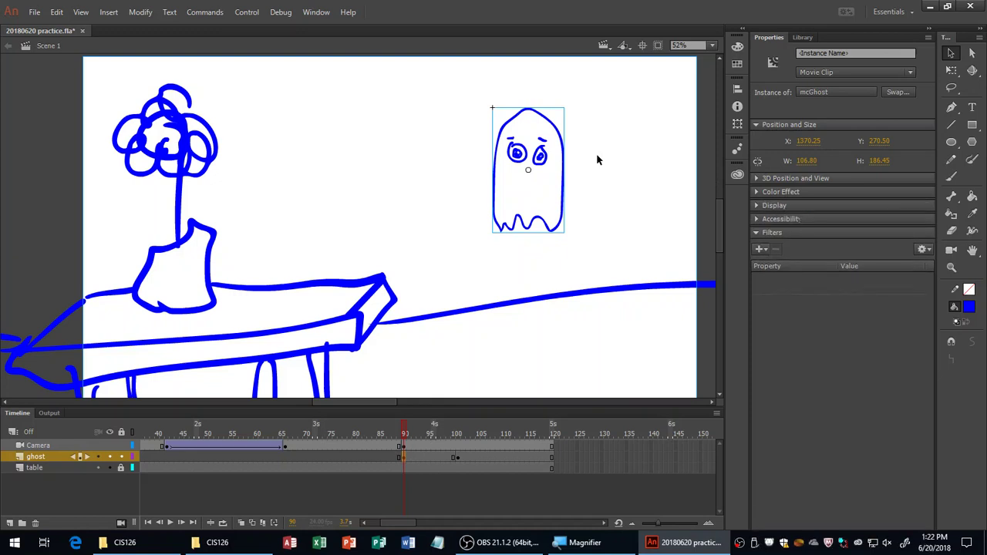
pyautogui.click(836, 209)
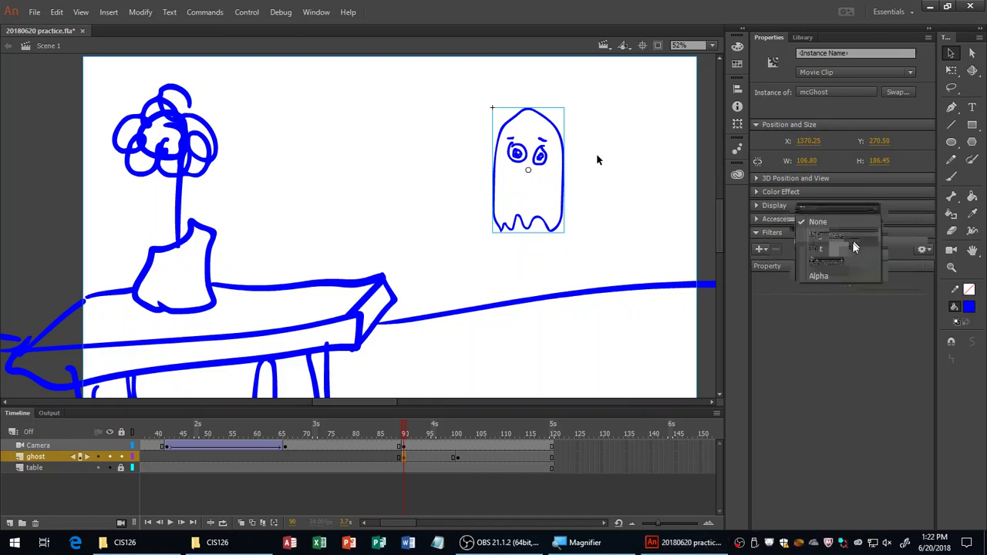
pyautogui.click(825, 276)
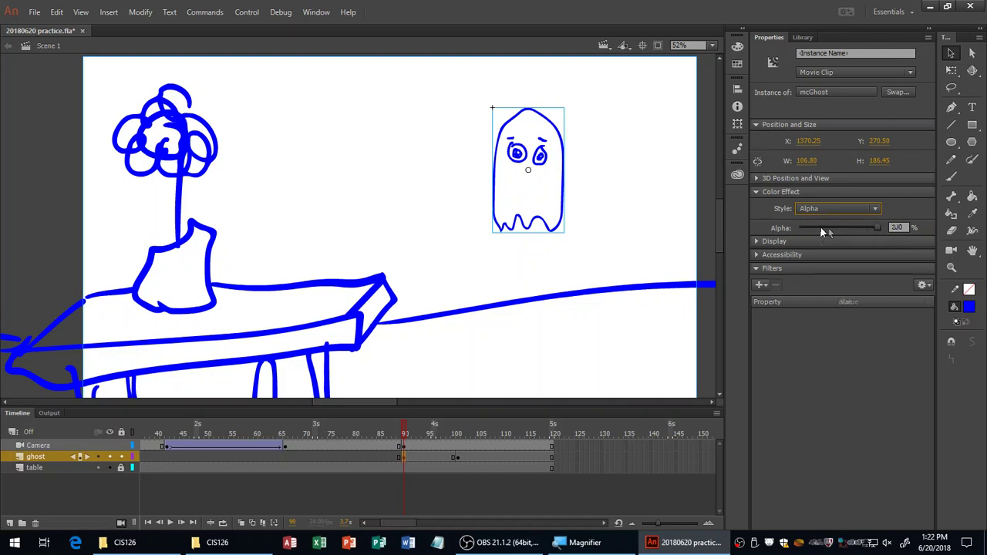
pyautogui.press('Tab')
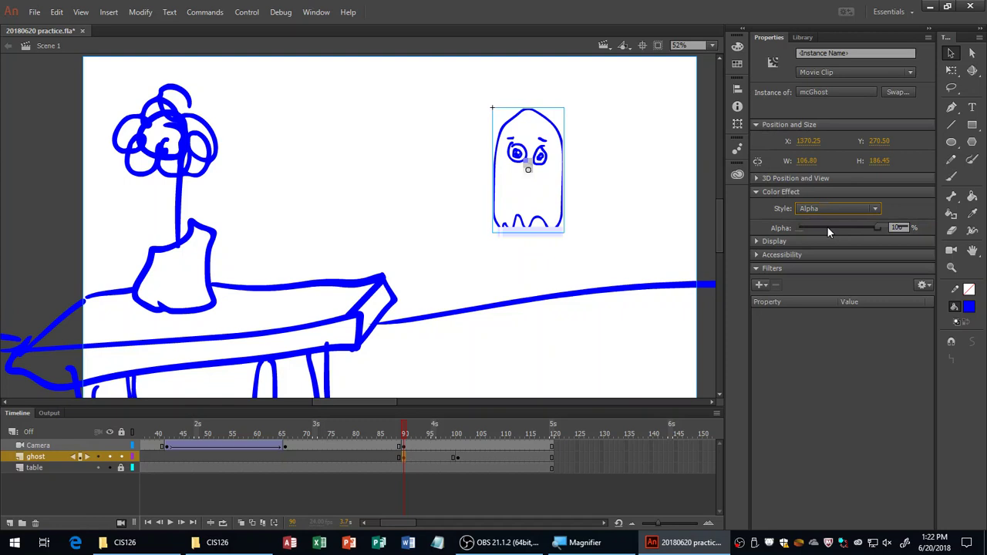
pyautogui.write('0')
pyautogui.press('Return')
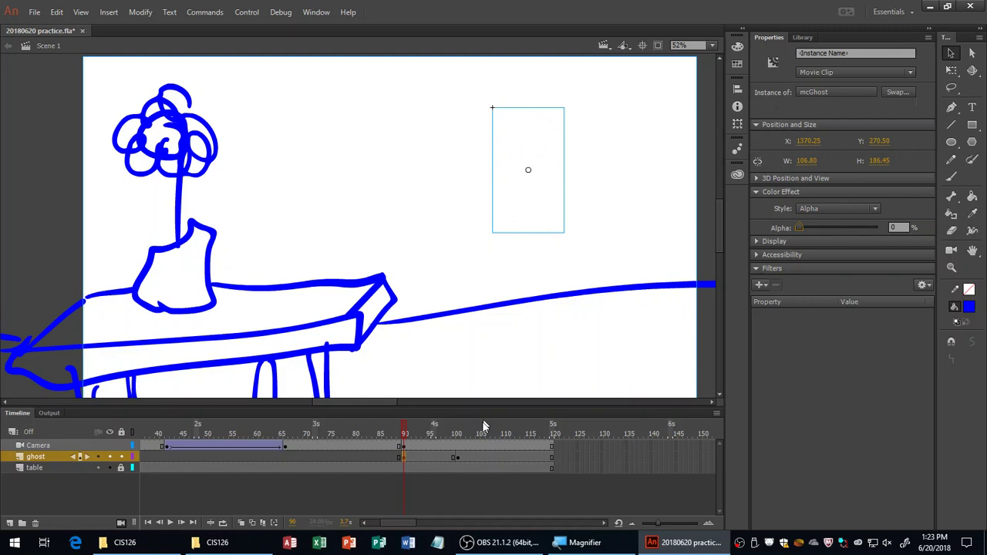
# Create a classic tween on the ghost layer between the keyframes at frames 90 and 101
pyautogui.click(426, 456)
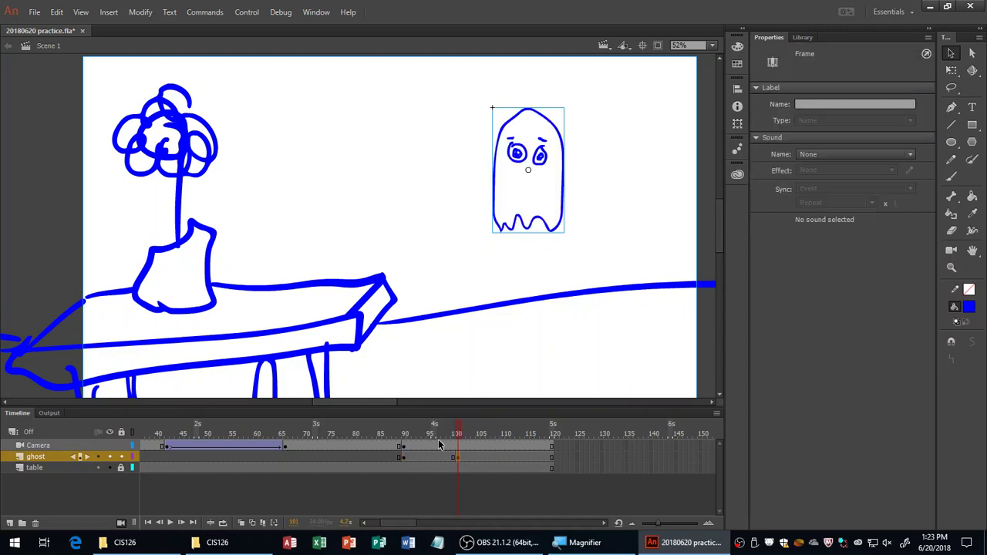
pyautogui.rightClick(427, 456)
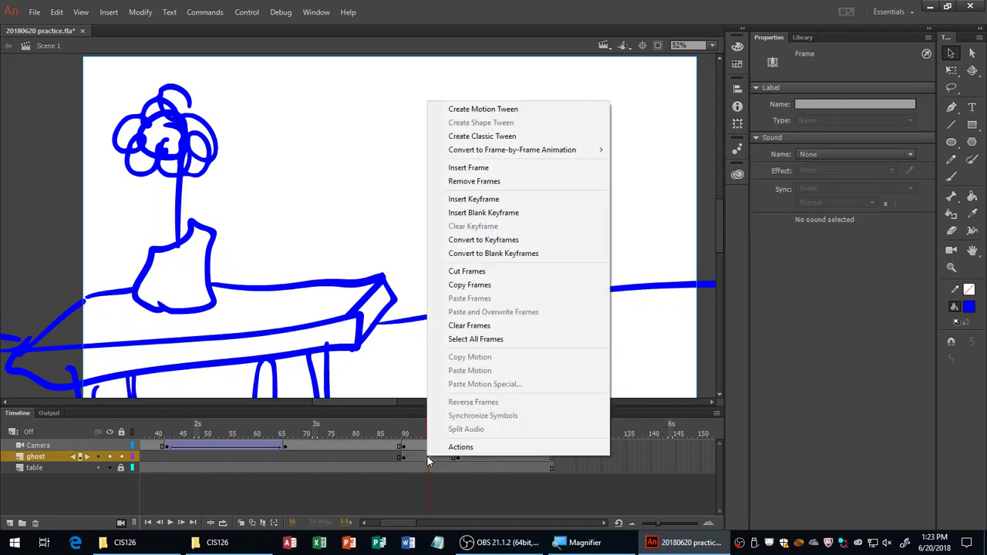
pyautogui.click(509, 138)
# Play back the ghost's fade-in several times, starting a few frames before frame 90
pyautogui.moveTo(404, 430); pyautogui.dragTo(392, 432)
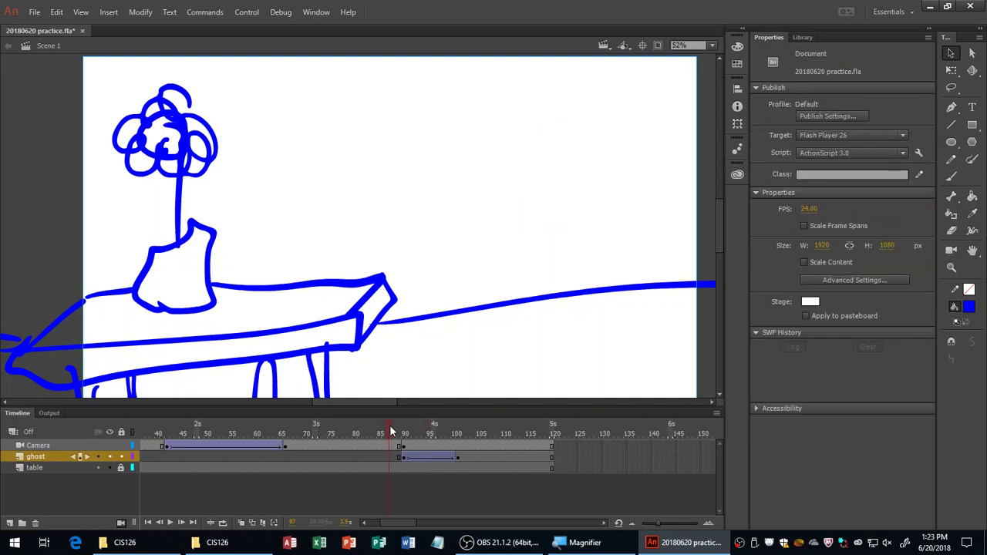
pyautogui.press('Return')
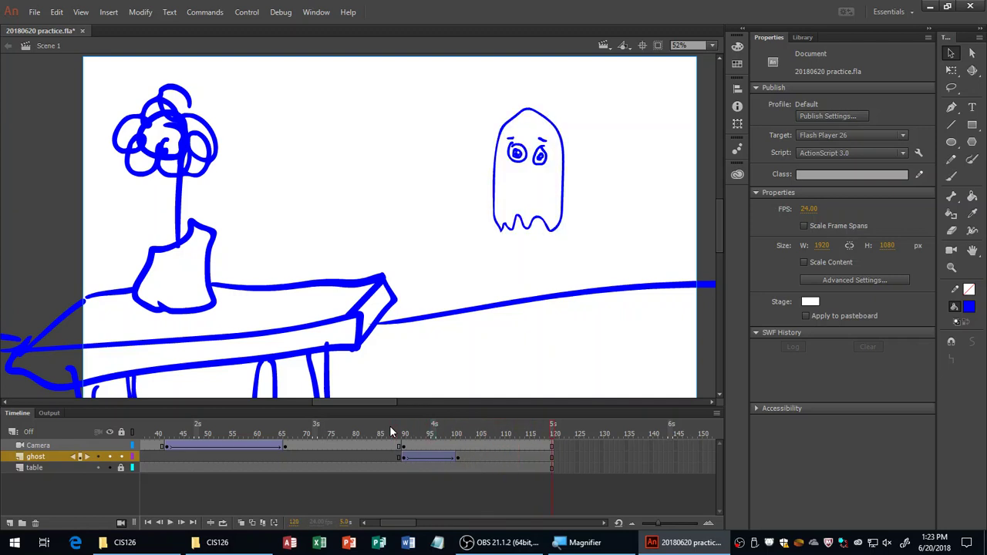
pyautogui.click(381, 427)
pyautogui.press('Return')
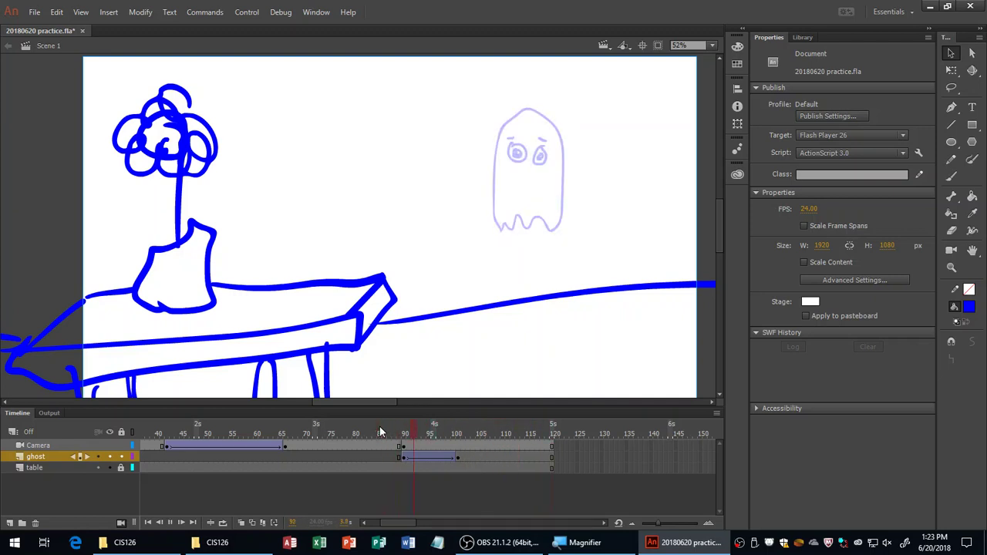
pyautogui.click(369, 428)
pyautogui.press('Return')
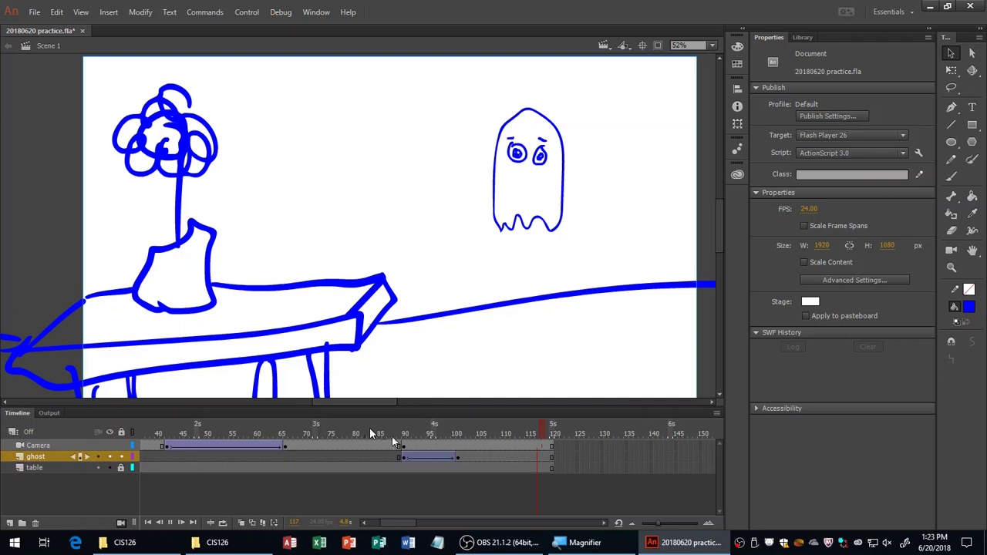
pyautogui.click(370, 430)
pyautogui.click(382, 434)
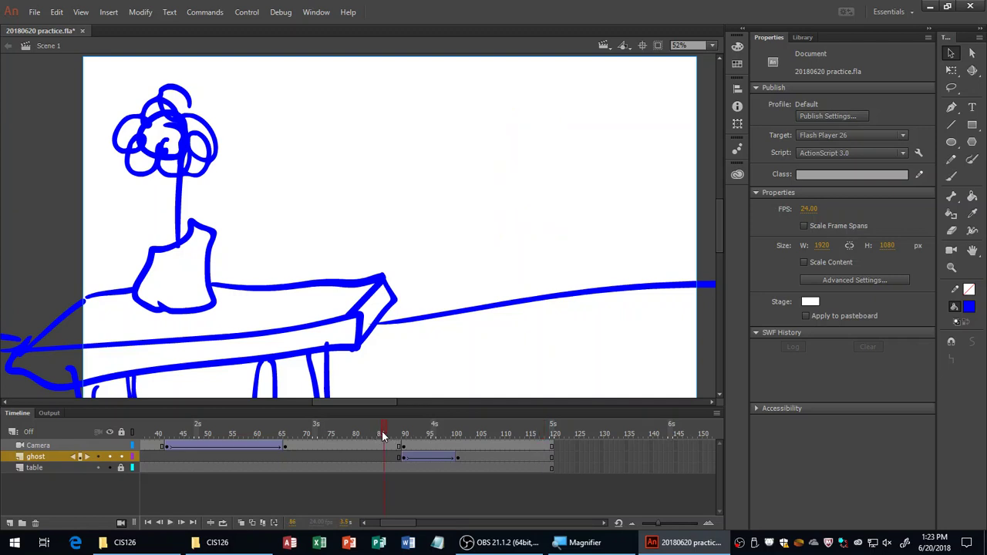
# Test the movie in its own window, close it, and replay the fade-in from shortly before frame 90
pyautogui.hotkey('ctrl', 'Return')
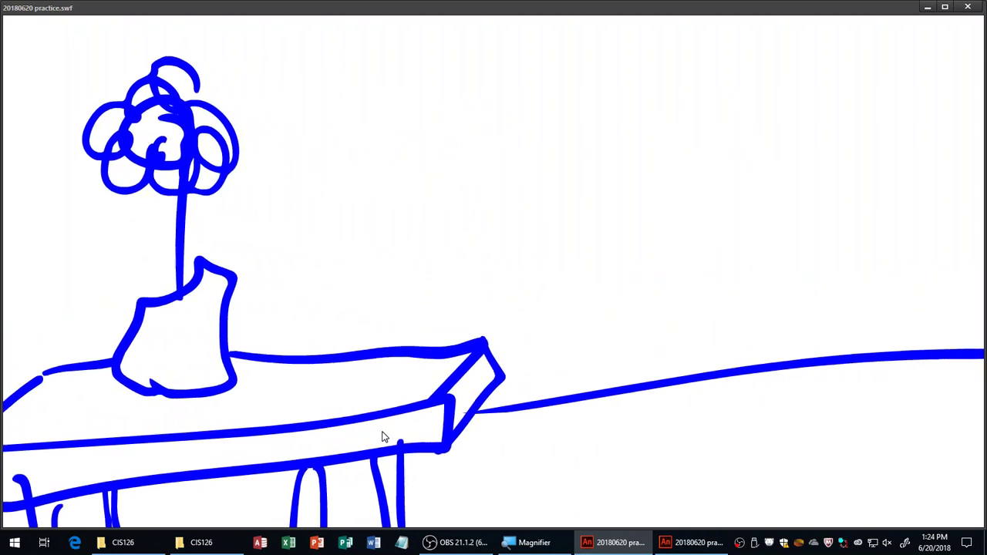
pyautogui.hotkey('ctrl', 'w')
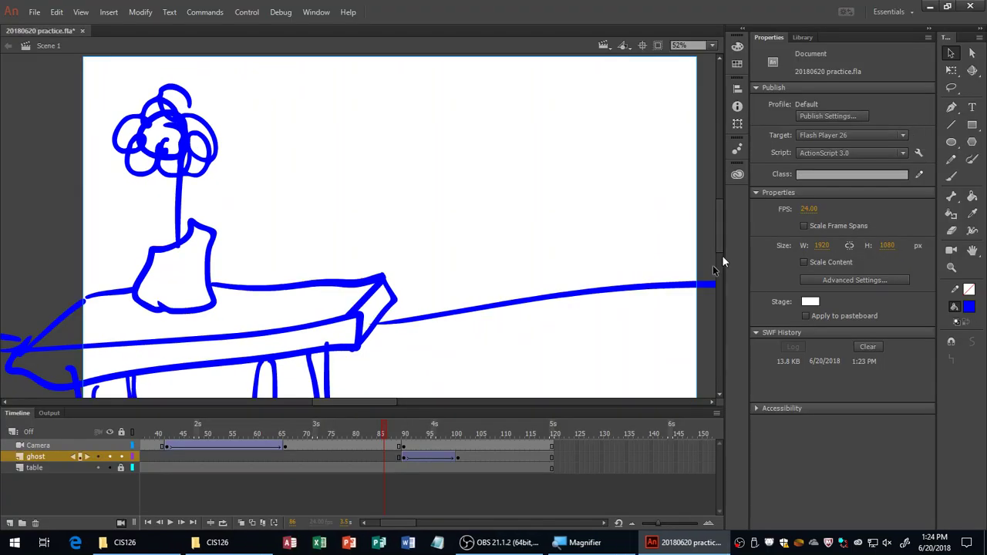
pyautogui.click(392, 434)
pyautogui.press('Return')
pyautogui.click(396, 436)
# Insert keyframes on the Camera layer at frames 110 and 120
pyautogui.moveTo(395, 435); pyautogui.dragTo(501, 447)
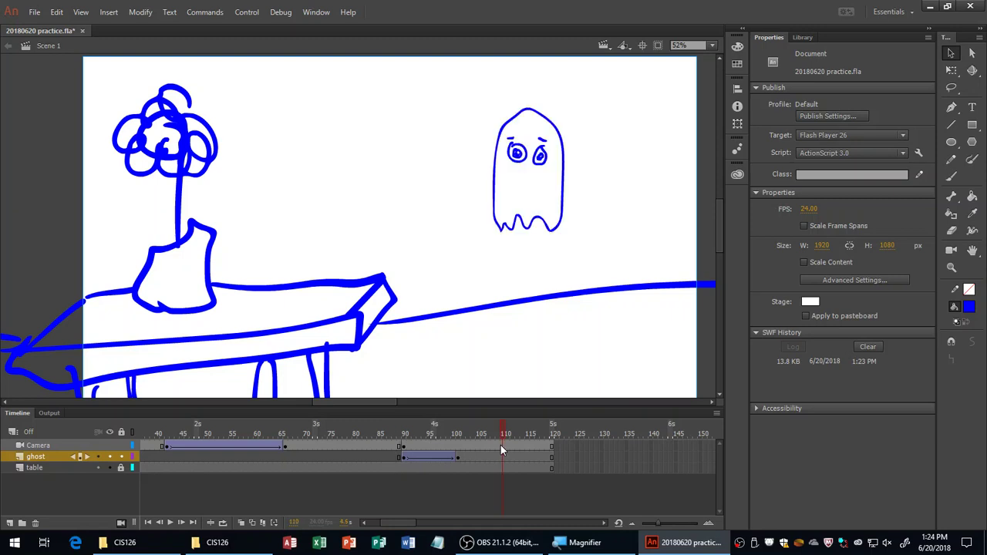
pyautogui.click(501, 447)
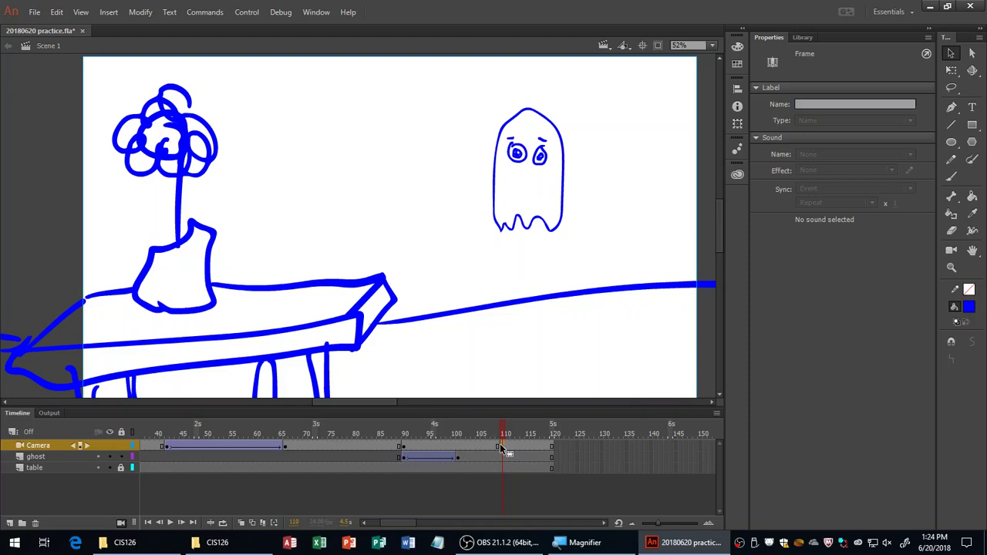
pyautogui.click(551, 450)
pyautogui.press('F6')
pyautogui.moveTo(533, 449); pyautogui.dragTo(501, 447)
# At frame 120, zoom the camera to 514% and position it at about X -2335, Y 861 to centre the ghost
pyautogui.click(550, 446)
pyautogui.click(950, 253)
pyautogui.click(954, 250)
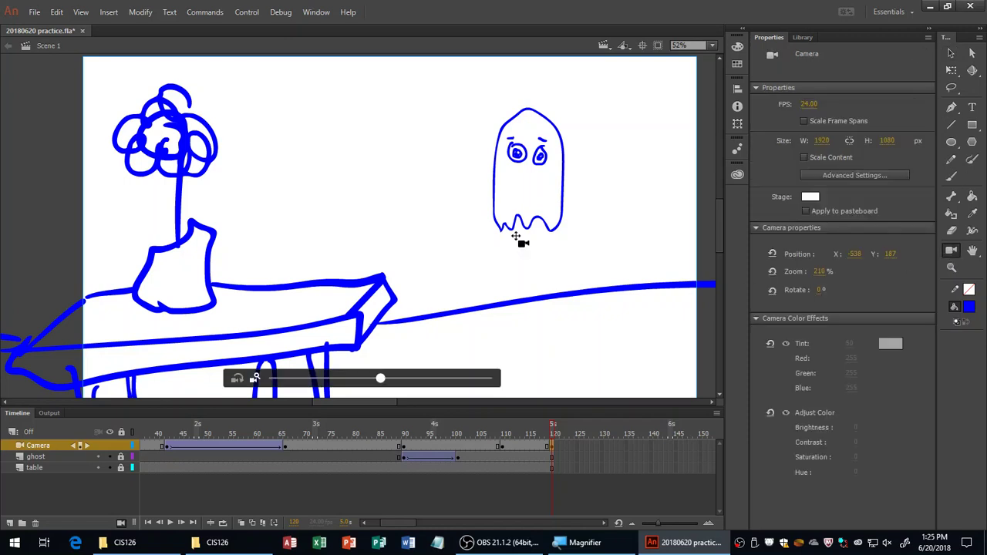
pyautogui.moveTo(378, 383); pyautogui.dragTo(497, 379)
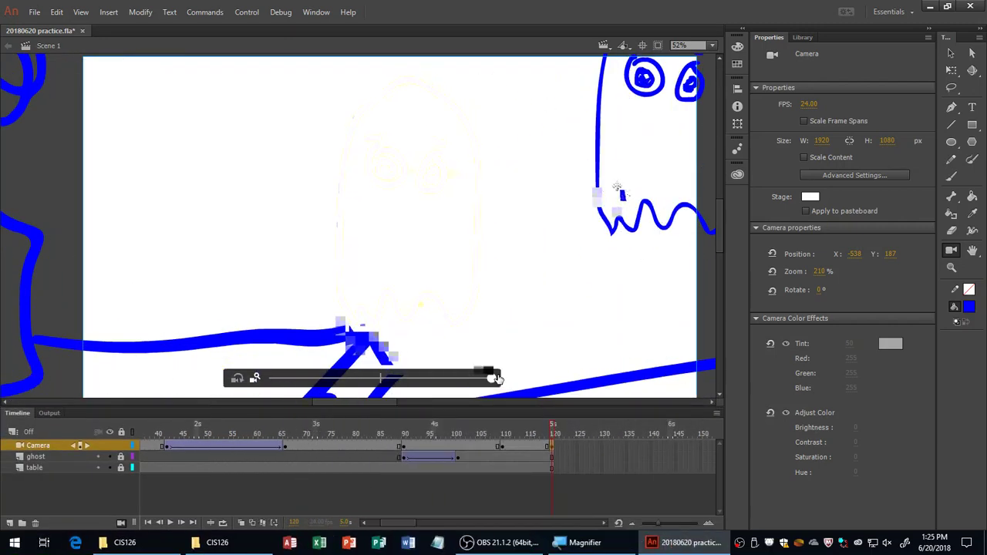
pyautogui.moveTo(498, 378); pyautogui.dragTo(421, 379)
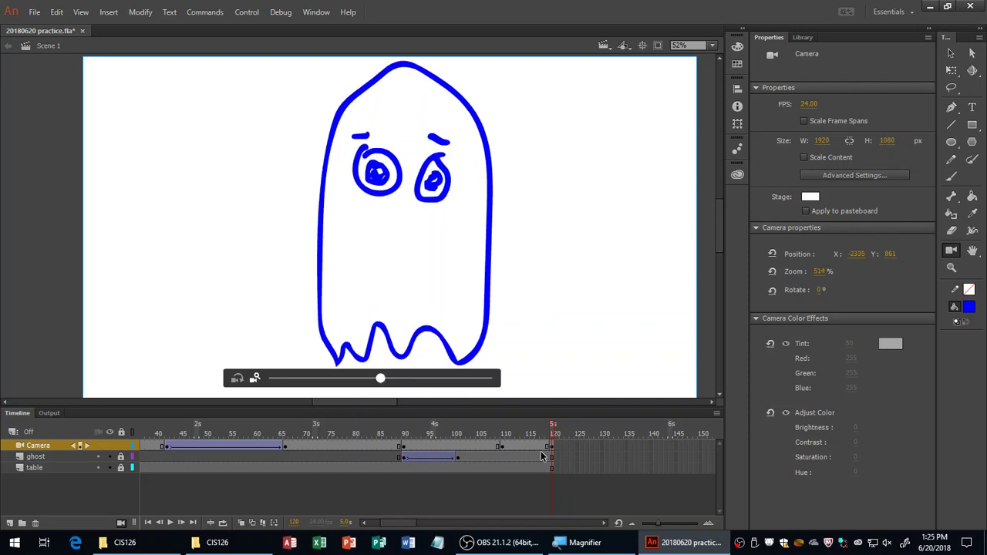
# Create a classic tween on the Camera layer between frames 110 and 120
pyautogui.click(501, 446)
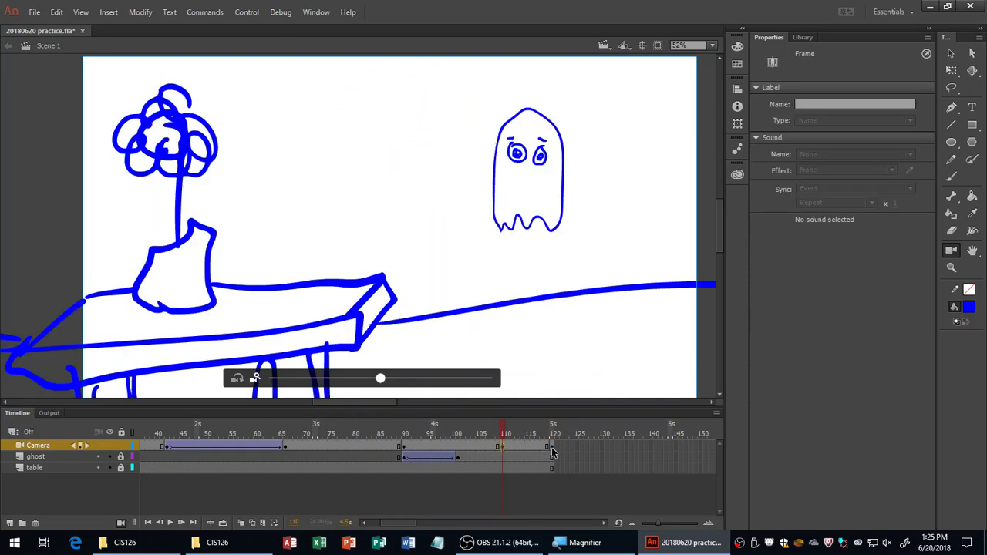
pyautogui.click(553, 447)
pyautogui.click(528, 448)
# Play back the camera zoom onto the ghost, including a replay starting before the ghost fades in
pyautogui.press('Return')
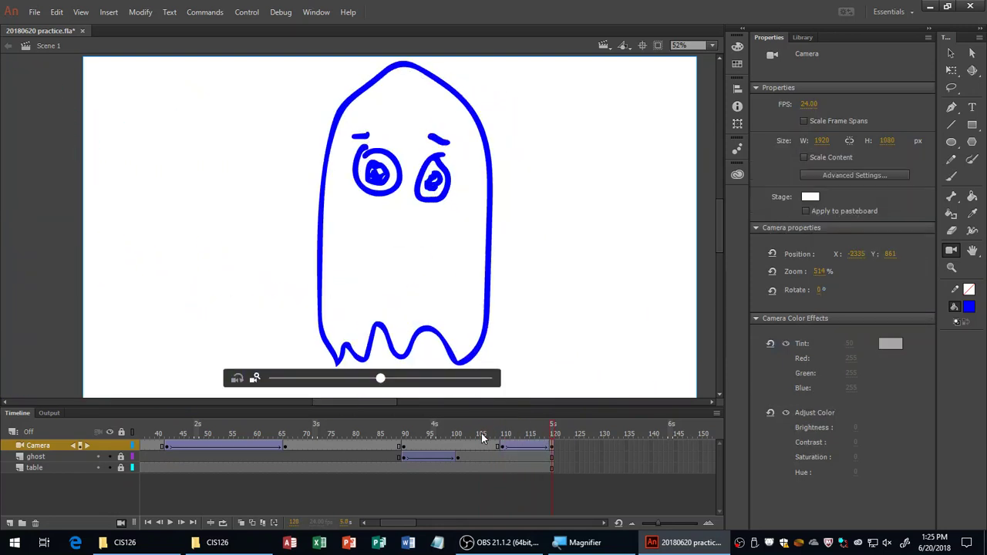
pyautogui.click(465, 431)
pyautogui.press('Return')
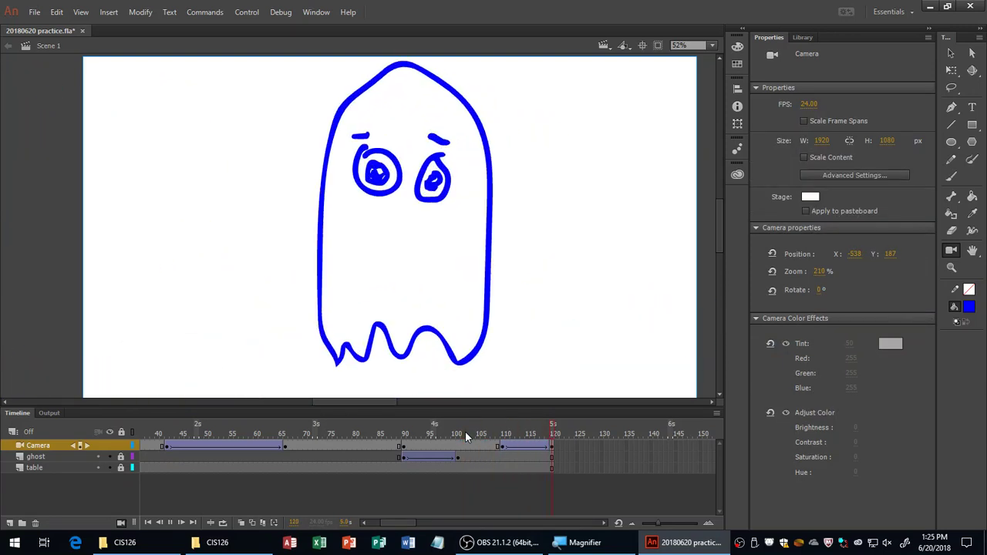
pyautogui.click(386, 429)
pyautogui.press('Return')
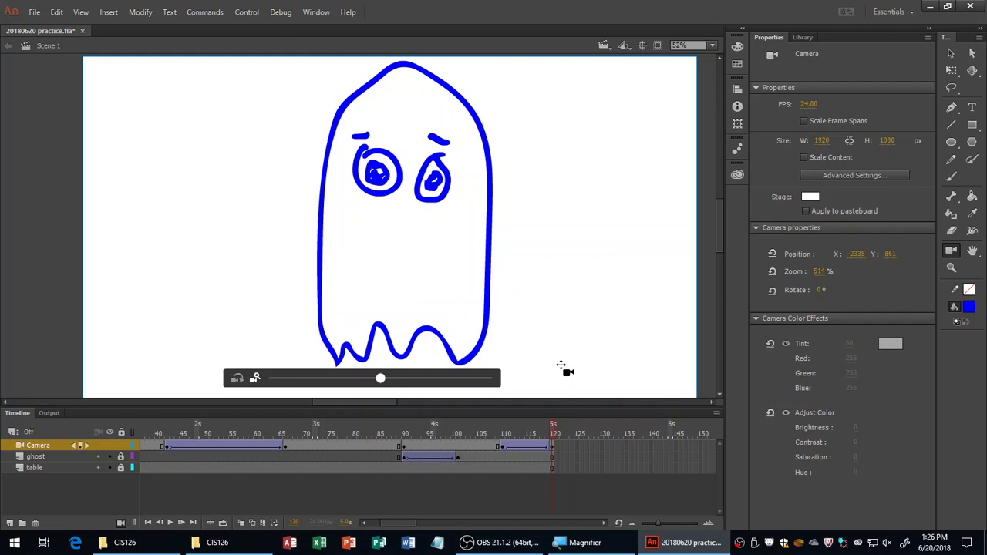
# Try extending the Camera, ghost and table layers together to frame 168, and undo the extension
pyautogui.click(603, 523)
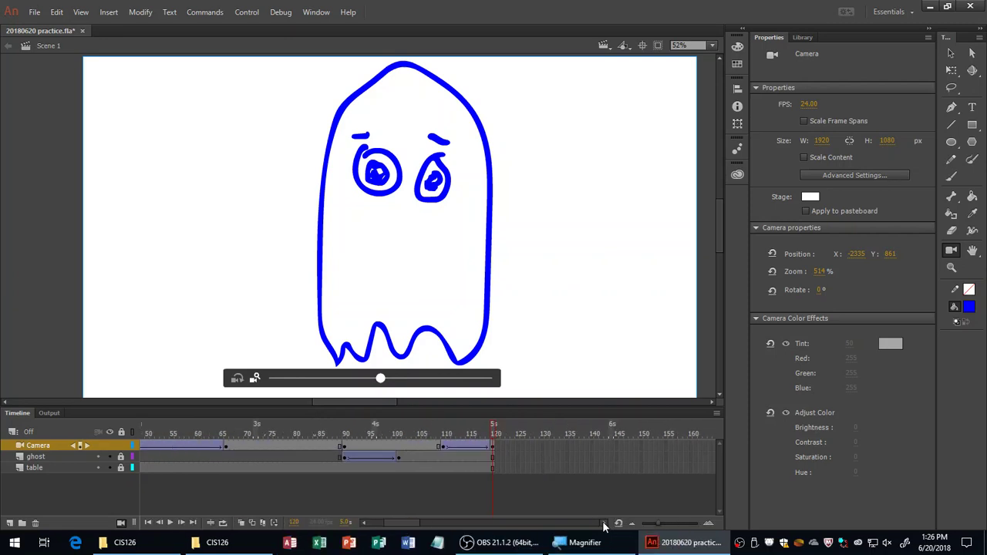
pyautogui.click(604, 523)
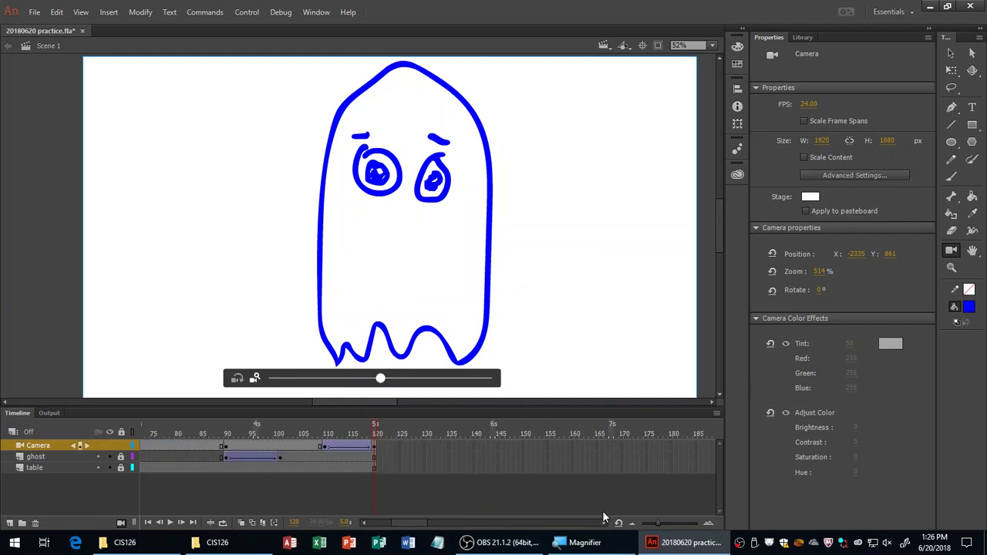
pyautogui.click(610, 466)
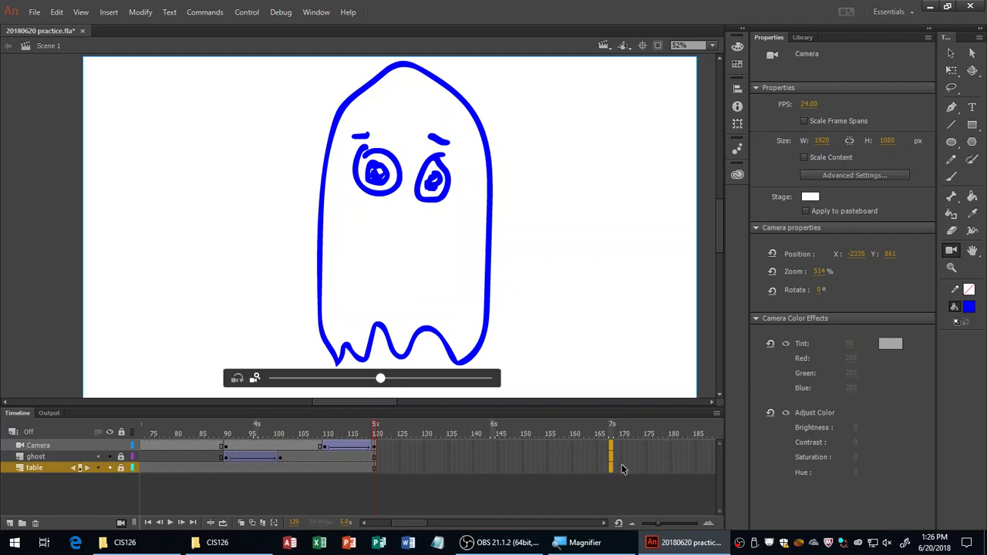
pyautogui.press('F5')
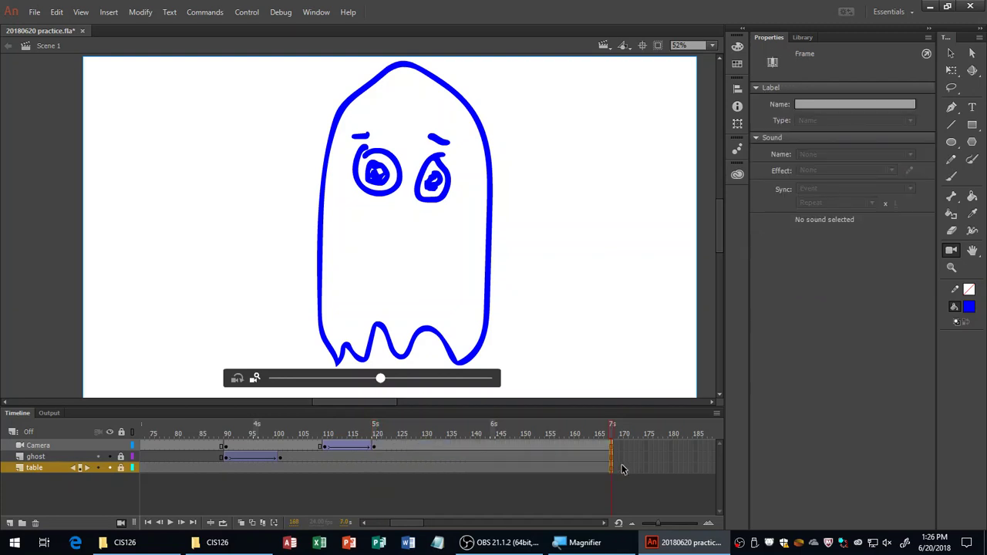
pyautogui.hotkey('ctrl', 'z')
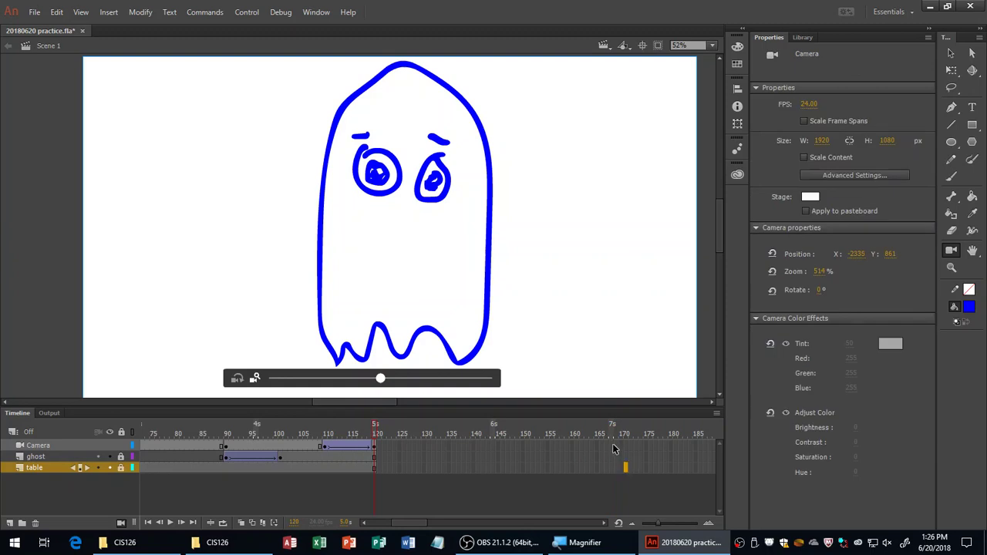
# Try extending the layers to frame 168 one at a time, starting with Camera and ghost
pyautogui.click(614, 447)
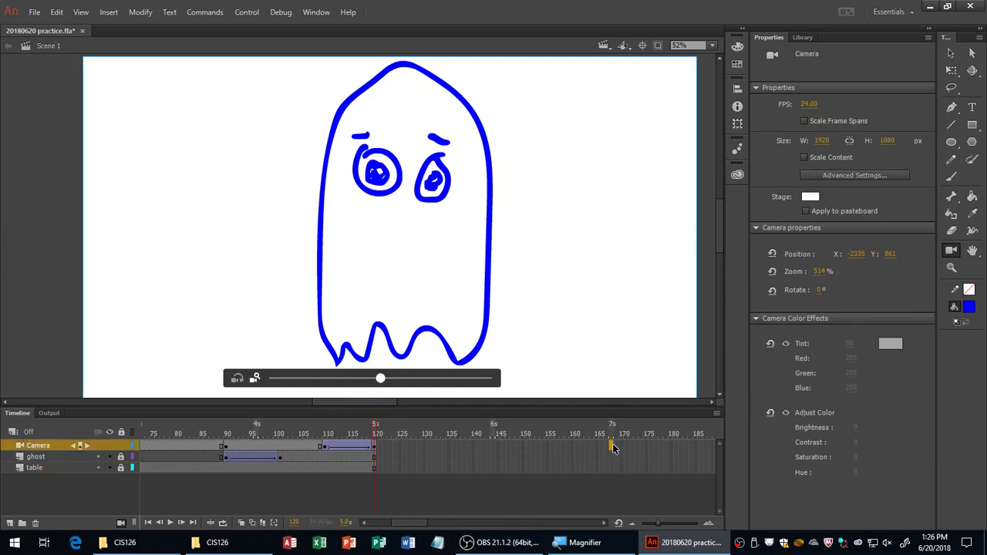
pyautogui.moveTo(614, 447); pyautogui.dragTo(613, 471)
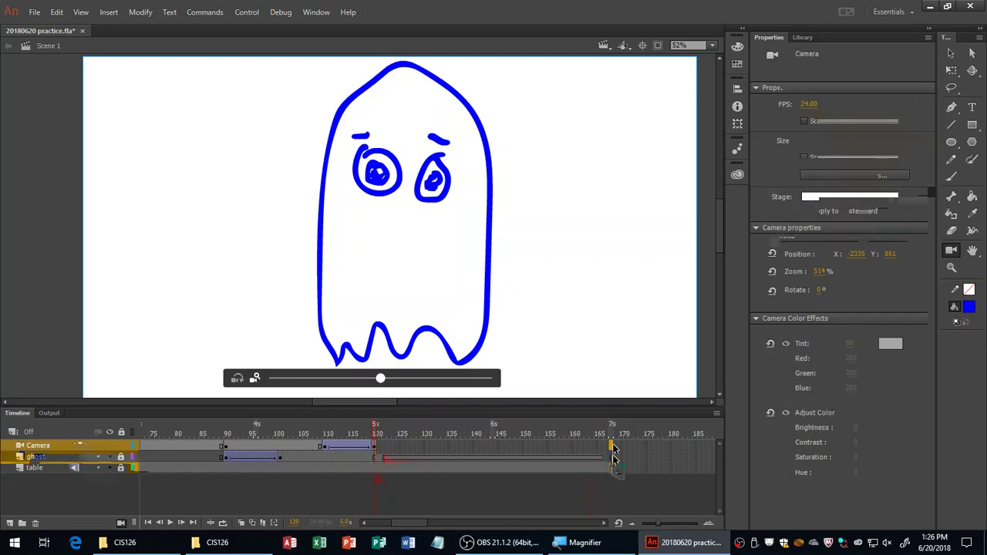
pyautogui.click(612, 467)
pyautogui.click(612, 467)
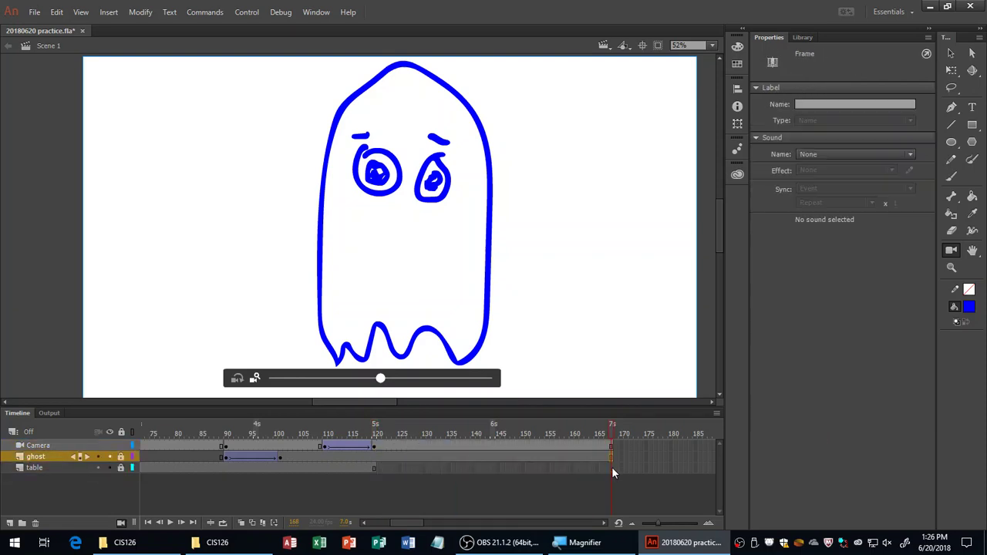
pyautogui.hotkey('shift', 'F5')
# Select frame 168 across all three layers, extend them in one go, and undo the added frames
pyautogui.click(620, 466)
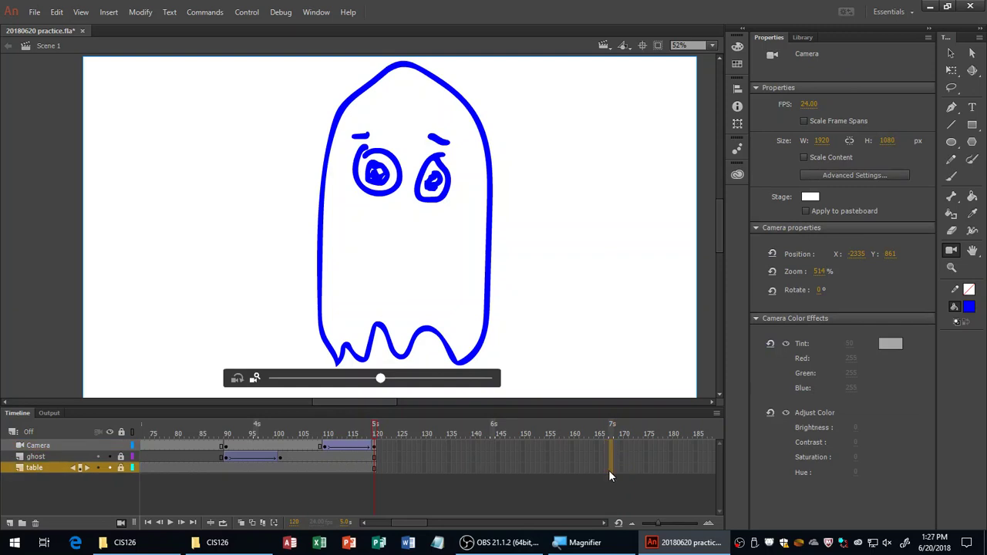
pyautogui.click(610, 470)
pyautogui.press('F5')
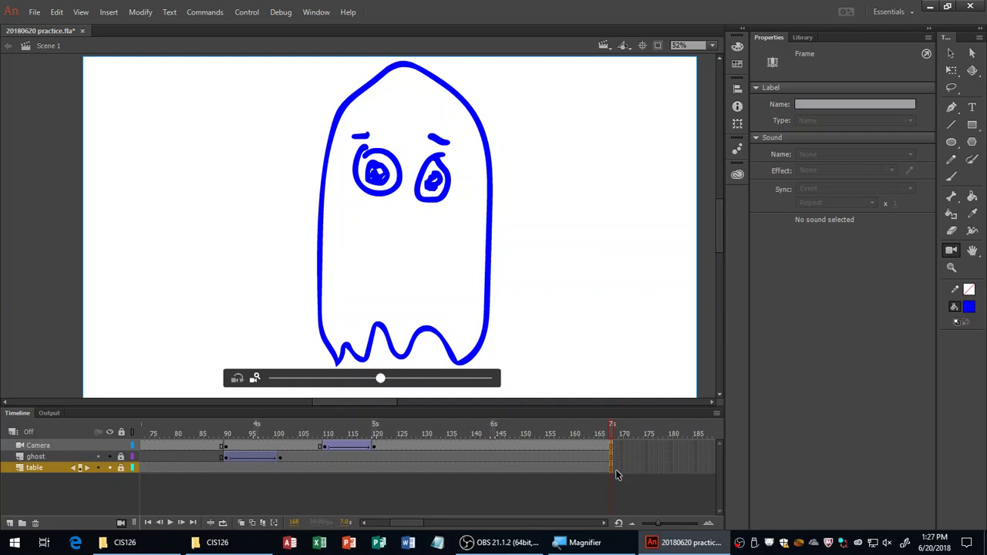
pyautogui.hotkey('ctrl', 'z')
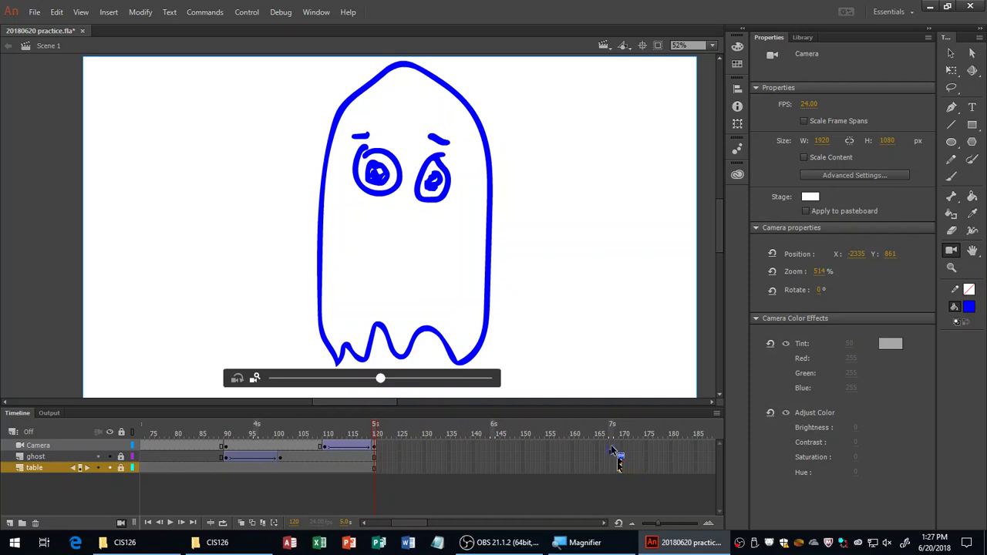
# Extend the Camera, ghost and table layers to frame 168 so the animation lasts seven seconds
pyautogui.click(611, 445)
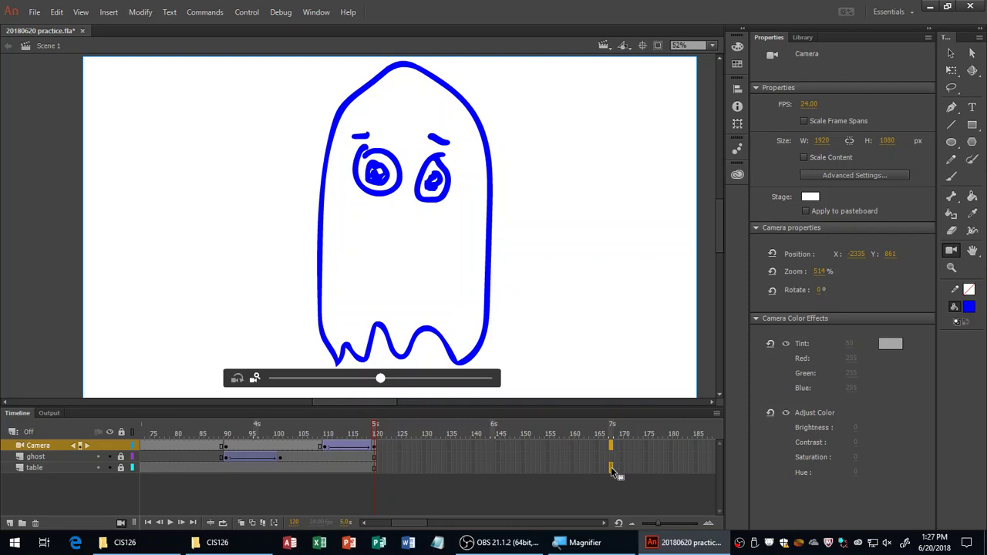
pyautogui.click(611, 468)
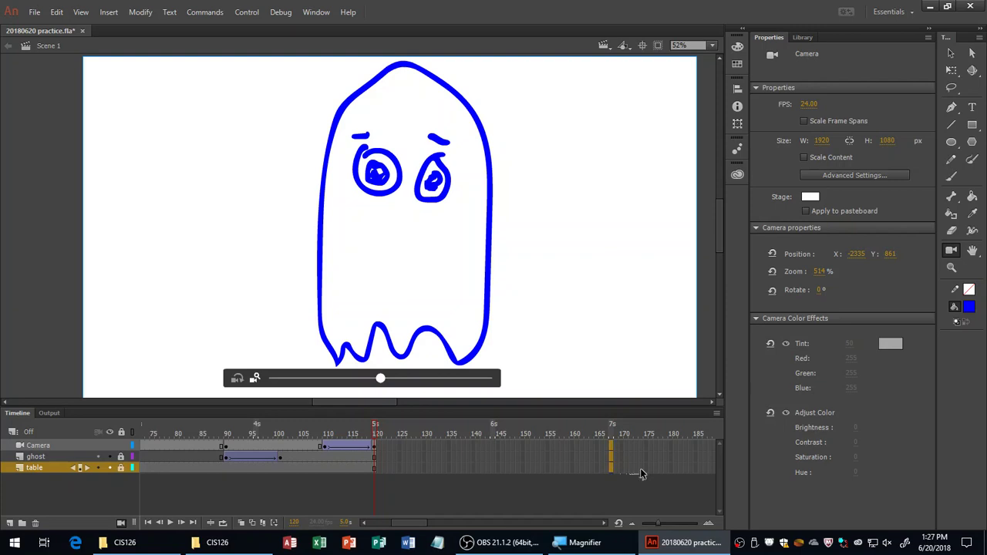
pyautogui.press('F5')
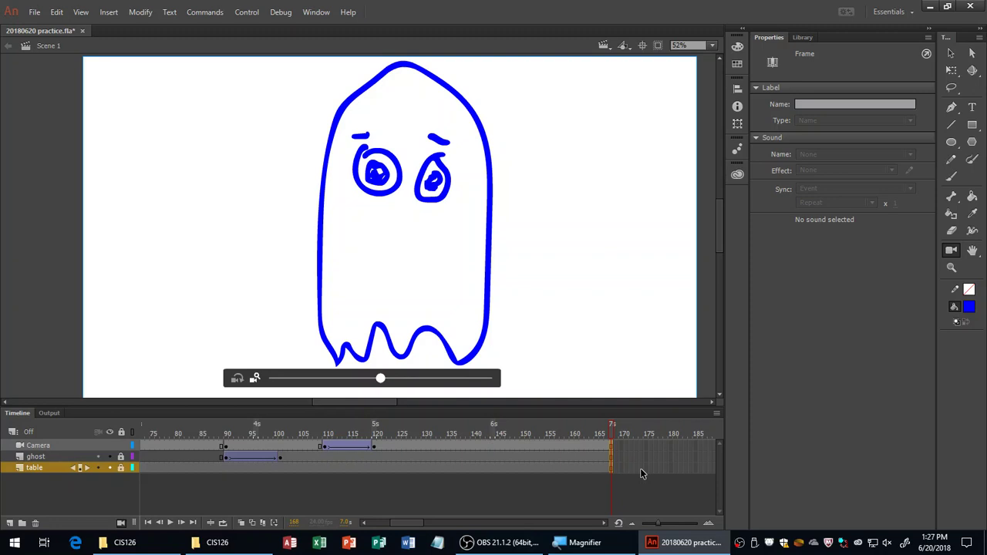
# Test the extended movie in its own window, close it, and switch back to the Selection tool
pyautogui.hotkey('ctrl', 'Return')
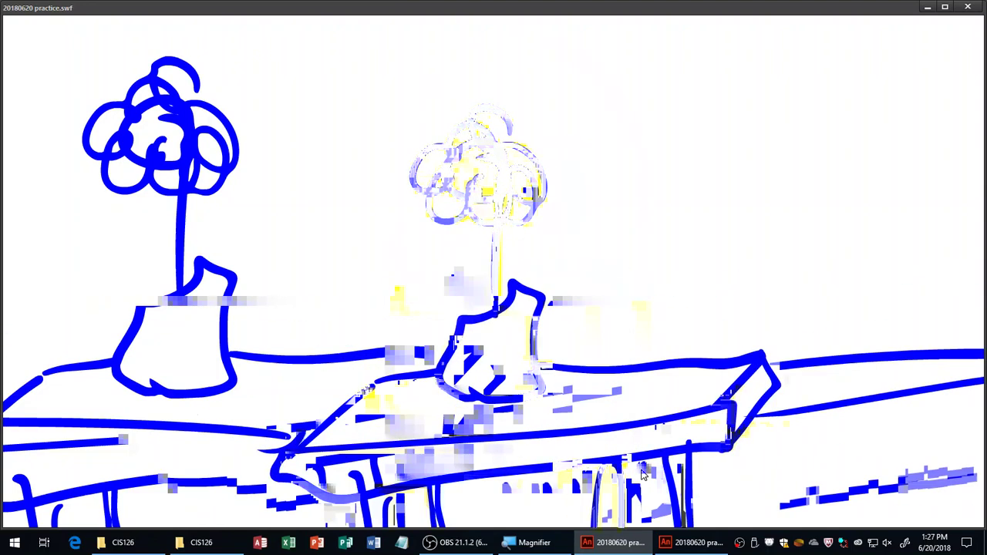
pyautogui.click(969, 7)
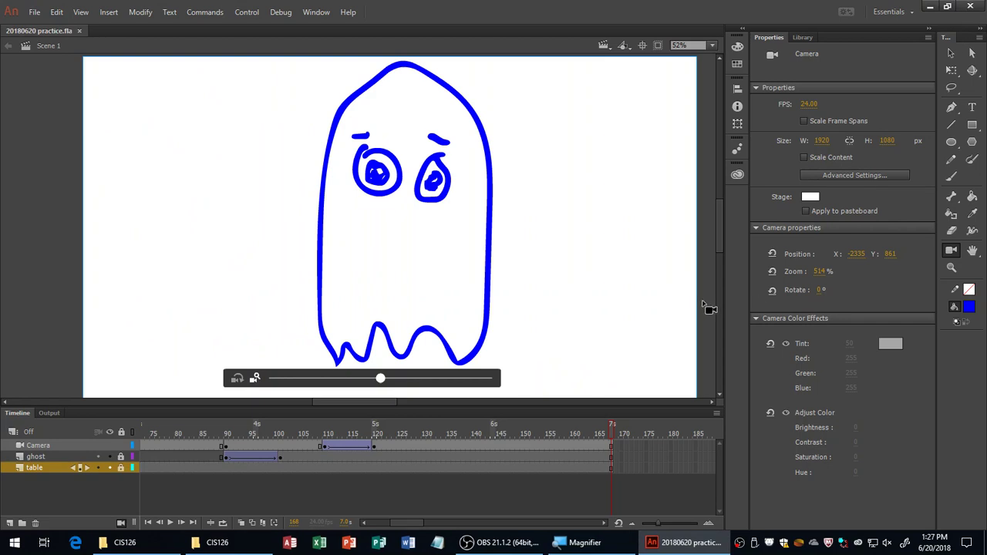
pyautogui.click(951, 54)
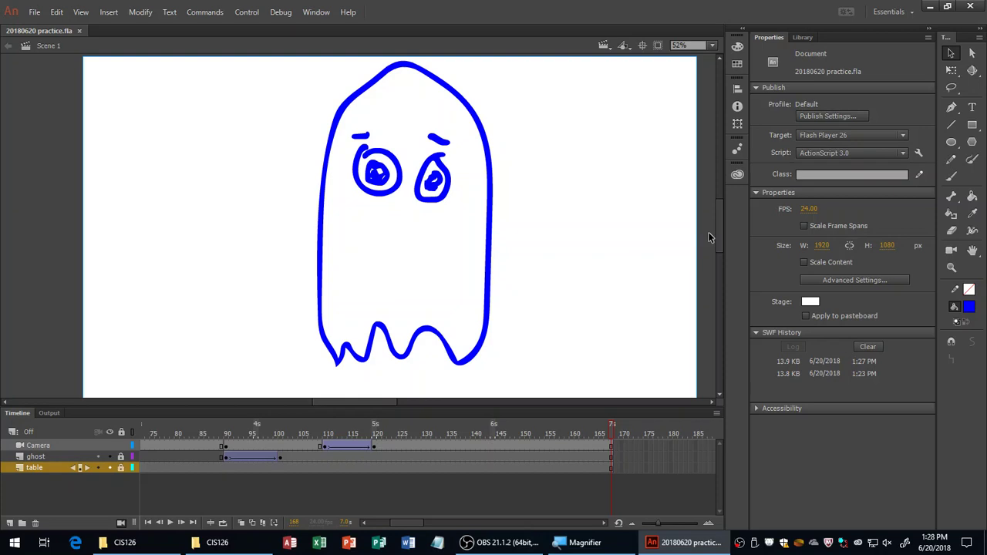
# Add a layer named mouth above the ghost layer and insert a blank keyframe in it at frame 168
pyautogui.click(10, 525)
pyautogui.write('mouth')
pyautogui.click(38, 457)
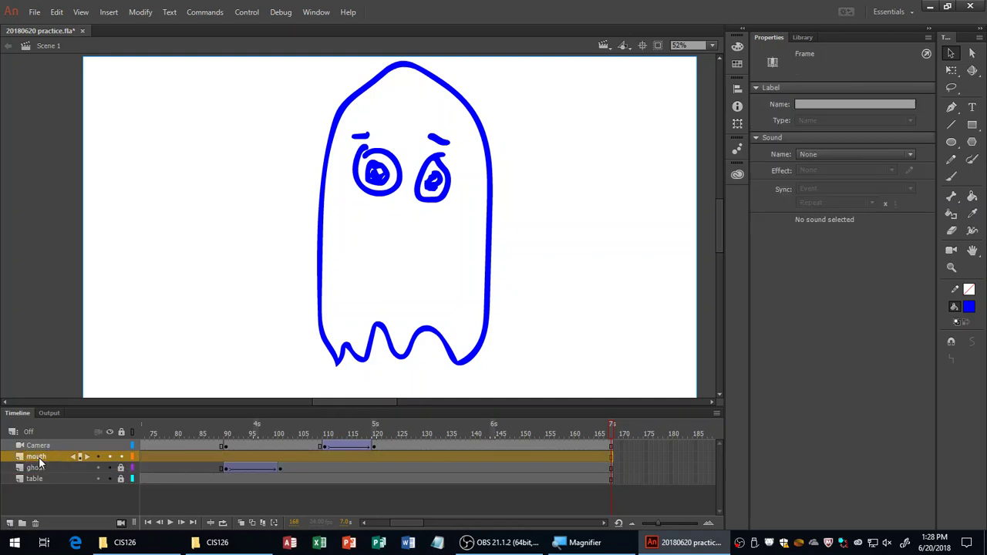
pyautogui.press('super+plus')
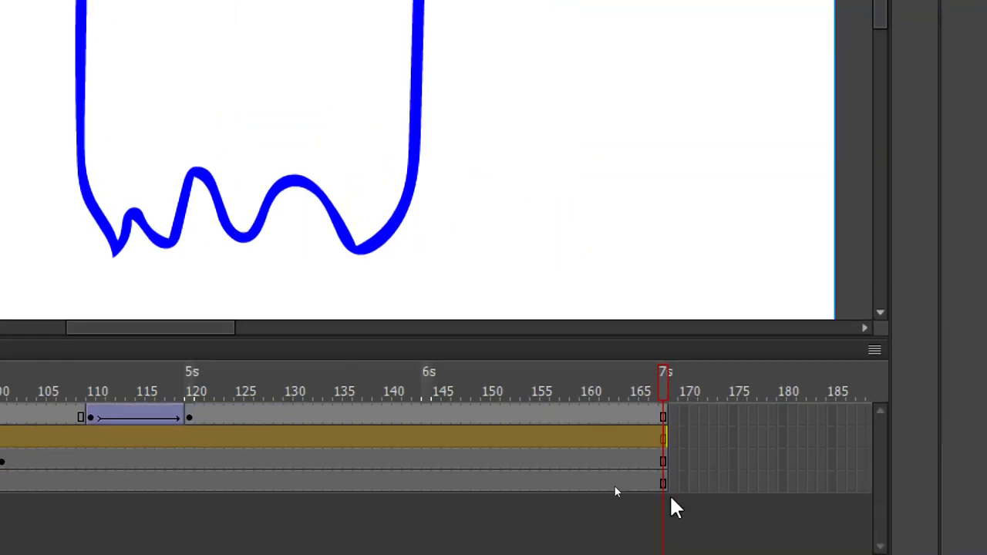
pyautogui.click(702, 415)
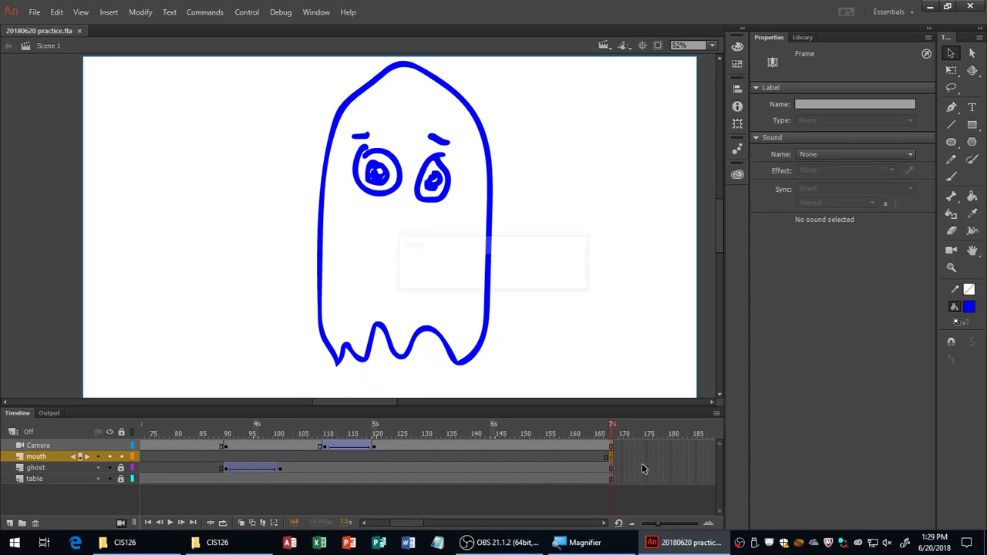
# Extend the Camera, mouth, ghost and table layers together to frame 192, giving an eight-second timeline
pyautogui.hscroll(3, 640, 466)
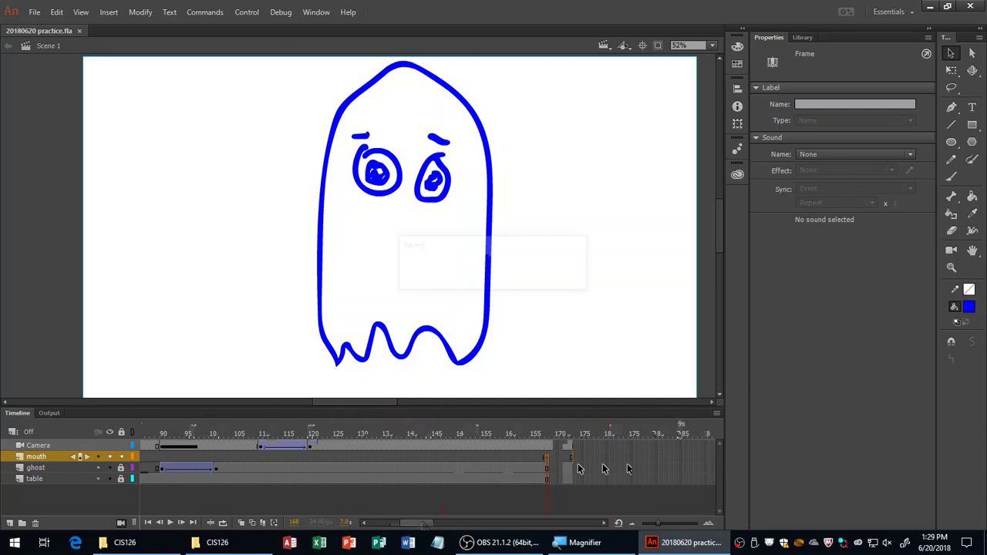
pyautogui.hscroll(2, 579, 468)
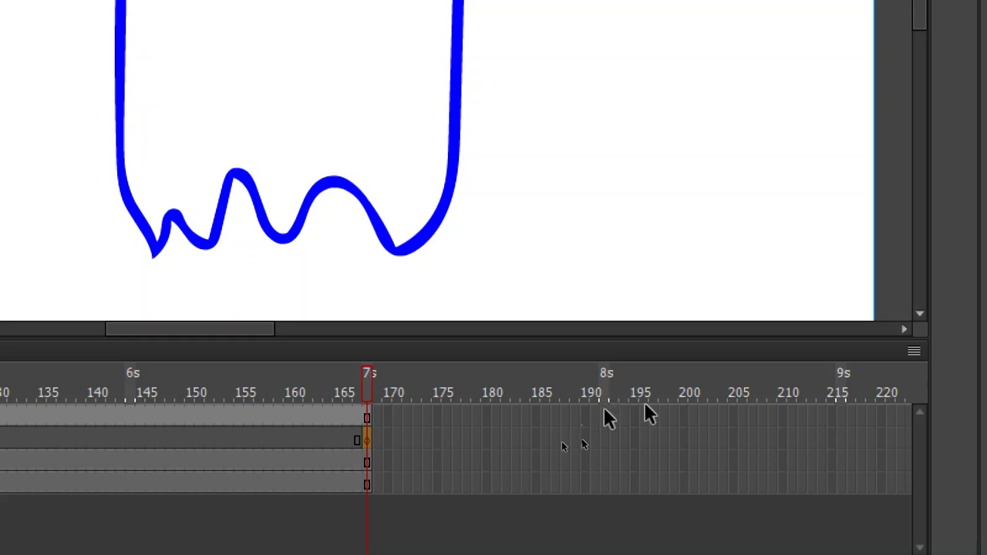
pyautogui.moveTo(602, 421); pyautogui.dragTo(607, 483)
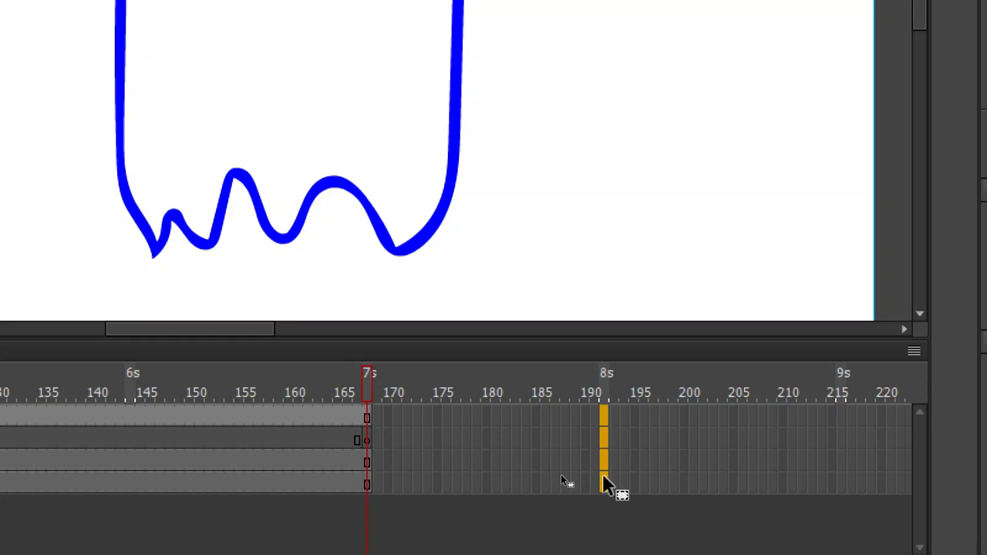
pyautogui.press('F5')
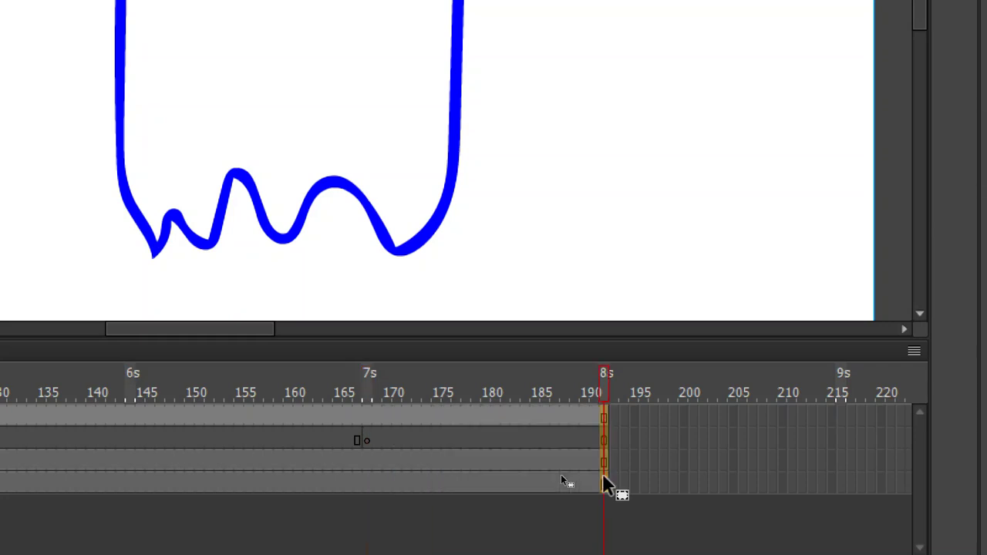
# Save the document and paint a short horizontal mouth line below the ghost's eyes at frame 168 of the mouth layer
pyautogui.click(368, 441)
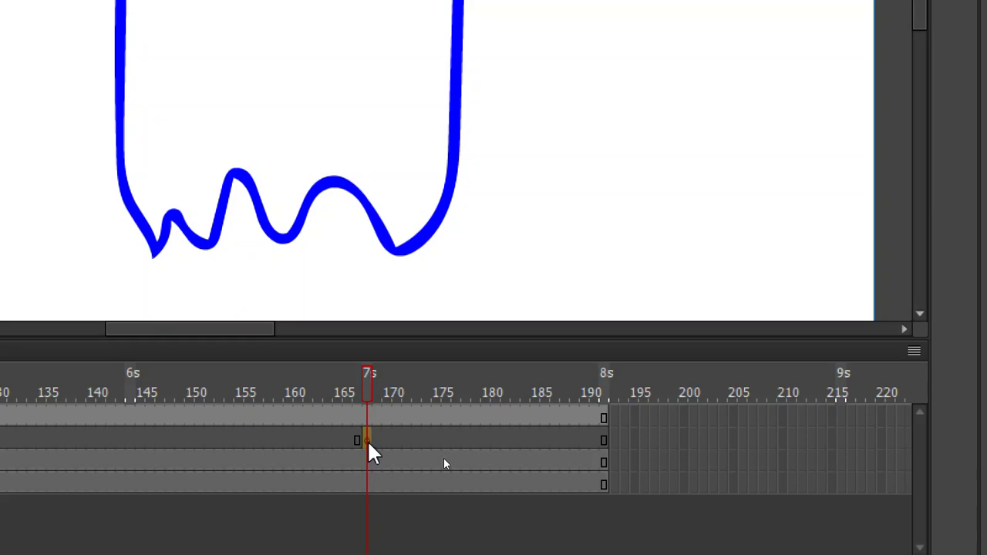
pyautogui.hotkey('ctrl', 's')
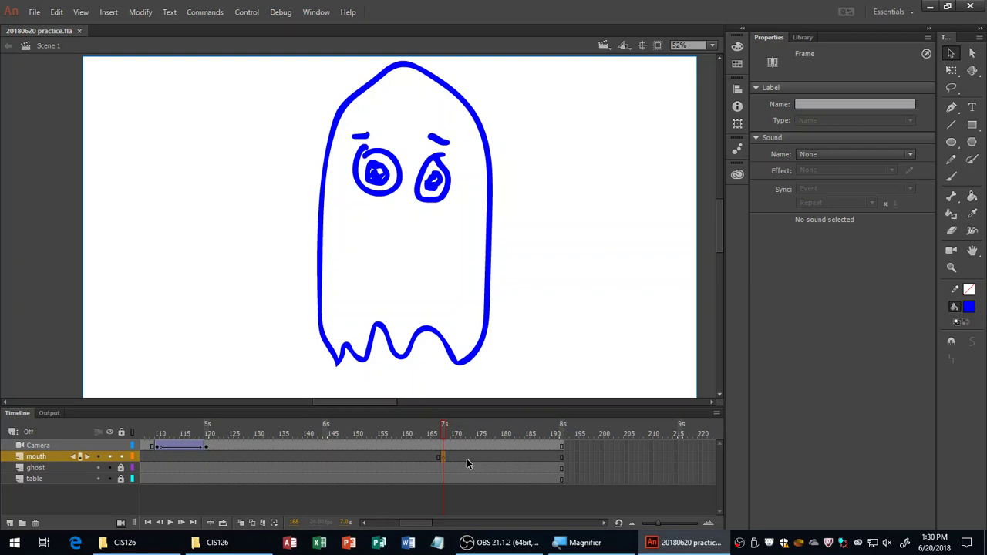
pyautogui.press('b')
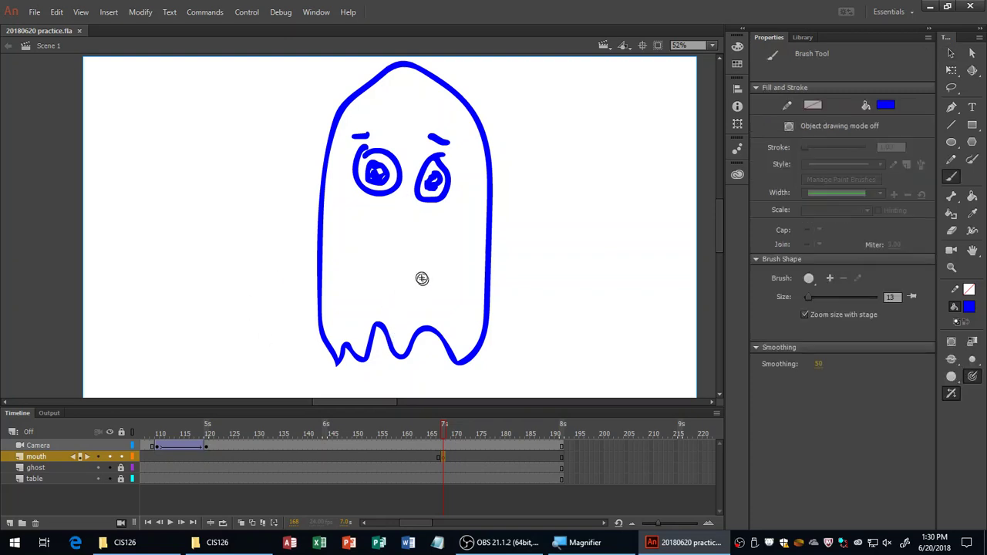
pyautogui.click(396, 244)
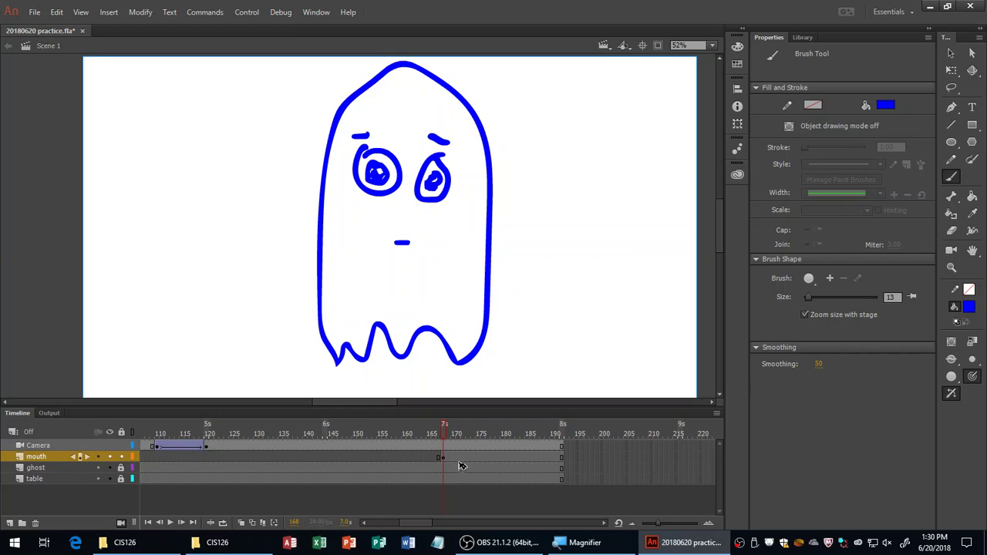
# Step backward and forward through the frames around frame 168 to examine when the mouth appears
pyautogui.press('.')
pyautogui.press('.')
pyautogui.press(',')
pyautogui.press(',')
pyautogui.press(',')
pyautogui.press(',')
pyautogui.press(',')
pyautogui.press(',')
pyautogui.press(',')
pyautogui.press(',')
pyautogui.press(',')
pyautogui.press(',')
pyautogui.press(',')
pyautogui.press(',')
pyautogui.press(',')
pyautogui.press(',')
pyautogui.press(',')
pyautogui.press(',')
pyautogui.press(',')
pyautogui.press(',')
pyautogui.press(',')
pyautogui.press('.')
pyautogui.press('.')
pyautogui.press('.')
pyautogui.press('.')
pyautogui.press('.')
pyautogui.press('.')
pyautogui.press('.')
pyautogui.press('.')
pyautogui.press('.')
pyautogui.press('.')
pyautogui.press('.')
pyautogui.press('.')
# Add keyframes at frames 170 and 172 of the mouth layer and paint the mouth line progressively wider into a smile
pyautogui.press('F6')
pyautogui.moveTo(398, 243); pyautogui.dragTo(407, 243)
pyautogui.press('.')
pyautogui.press('.')
pyautogui.moveTo(421, 238); pyautogui.dragTo(414, 243)
pyautogui.press('.')
pyautogui.press('.')
pyautogui.press('.')
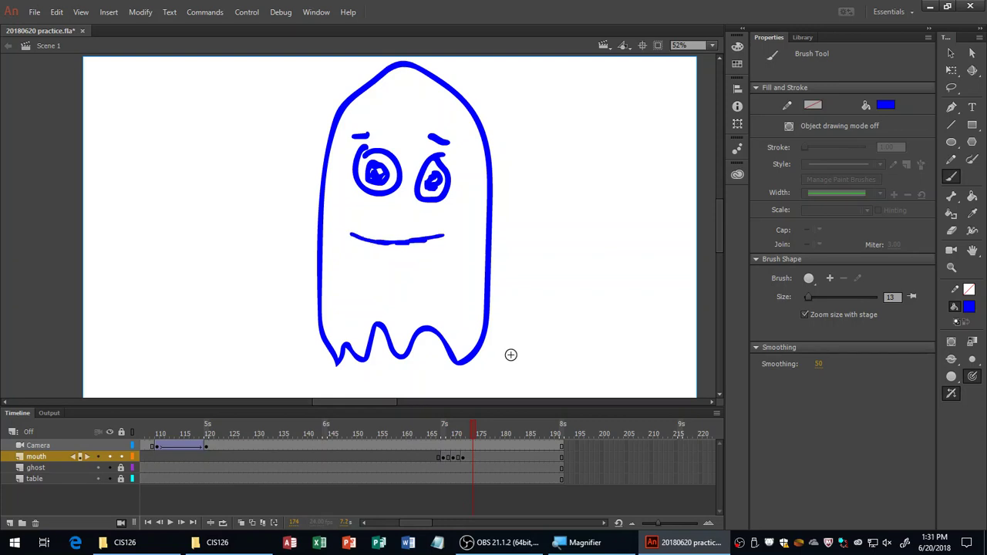
# Add mouth keyframes at frames 174 and 176, painting a lower lip under the smile and thickening it
pyautogui.moveTo(354, 236)
pyautogui.mouseDown()
pyautogui.moveTo(409, 251)
pyautogui.moveTo(444, 235)
pyautogui.mouseUp()
pyautogui.press('F5')
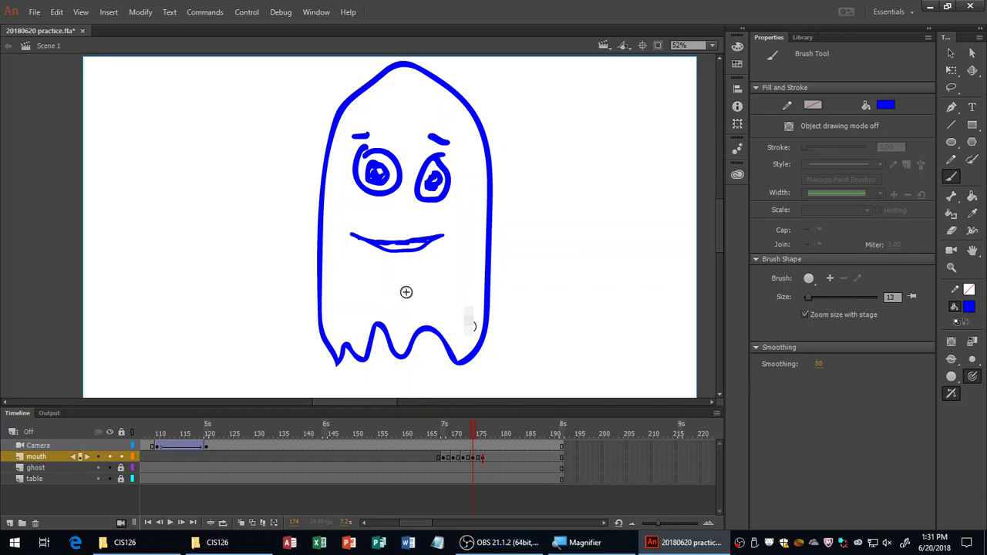
pyautogui.press('.')
pyautogui.moveTo(375, 246)
pyautogui.mouseDown()
pyautogui.moveTo(413, 253)
pyautogui.moveTo(435, 238)
pyautogui.mouseUp()
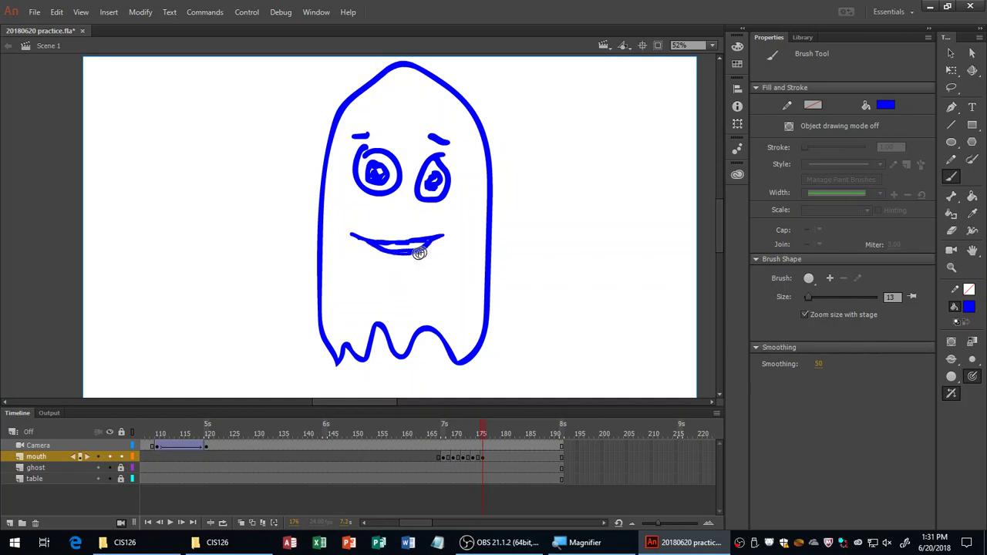
# Scrub the playhead from frame 166 to frame 176 to check how the smile grows
pyautogui.click(437, 425)
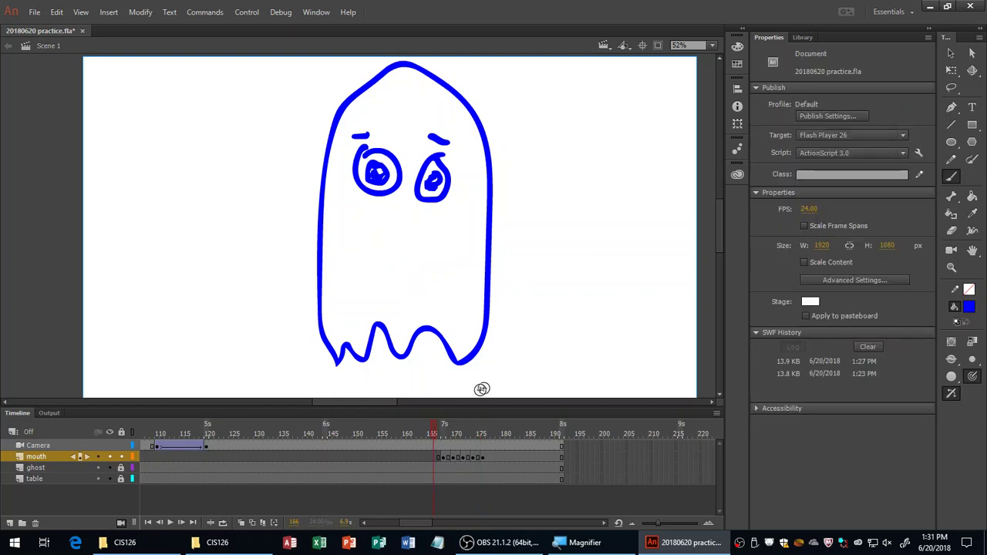
pyautogui.moveTo(434, 434); pyautogui.dragTo(486, 442)
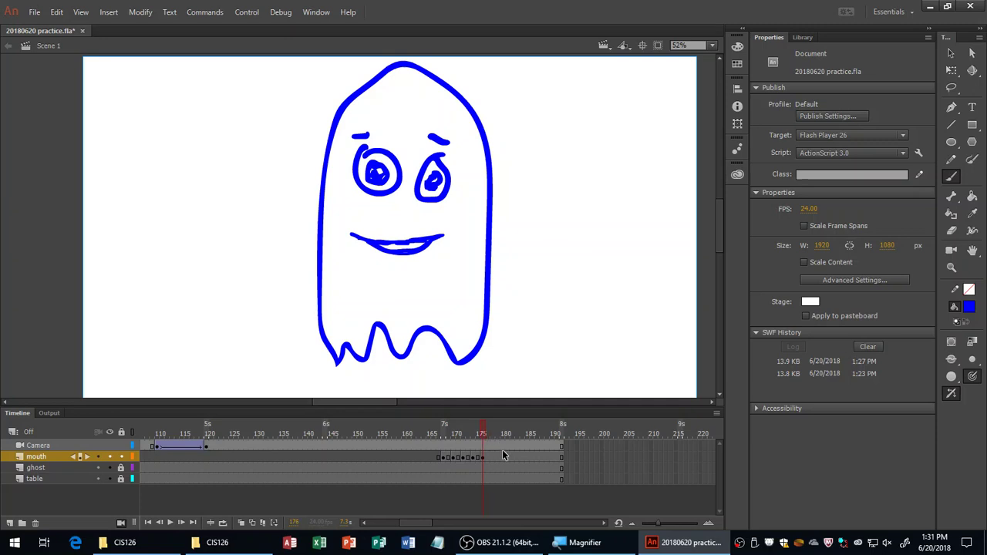
pyautogui.press('super+plus')
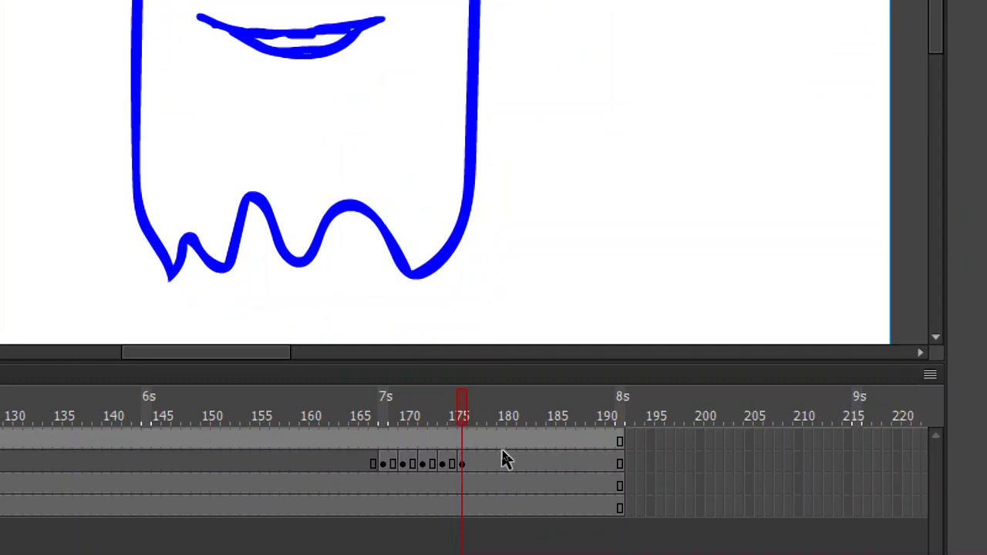
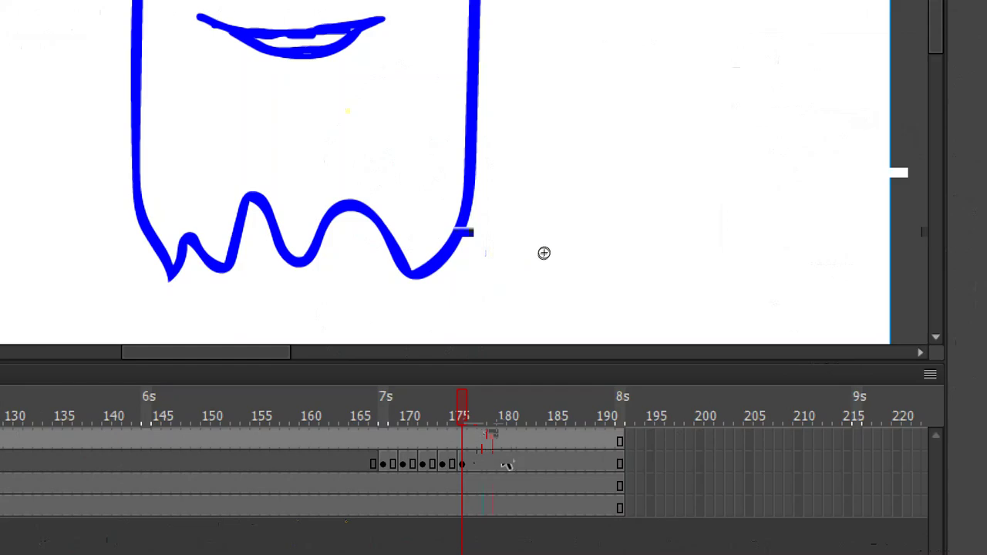
# Paint short corner strokes at both ends of the smile at frame 178 of the mouth layer
pyautogui.press('super+minus')
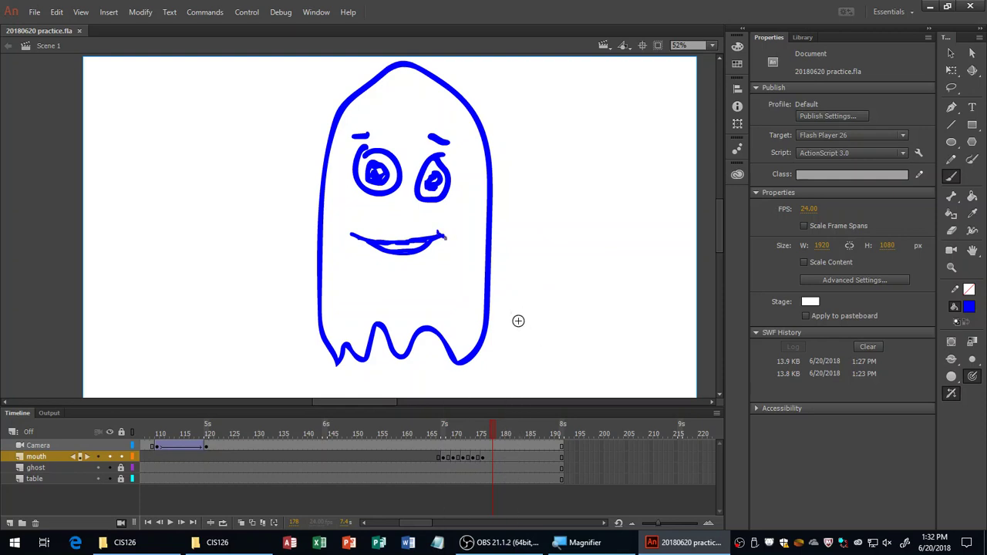
pyautogui.moveTo(436, 232); pyautogui.dragTo(446, 238)
pyautogui.moveTo(343, 232); pyautogui.dragTo(352, 238)
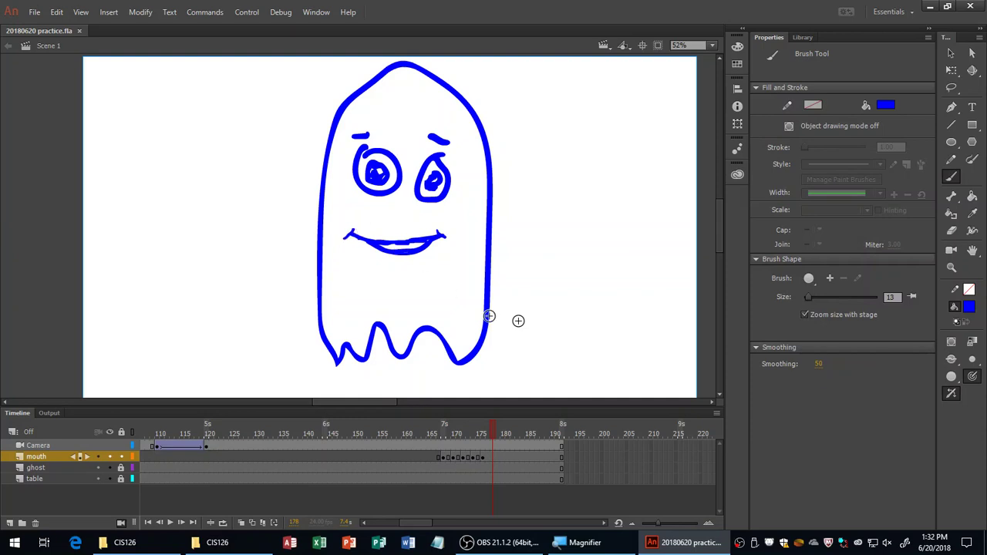
# Add a mouth-layer keyframe at frame 179 and paint small strokes extending both eyebrows inward
pyautogui.click(500, 457)
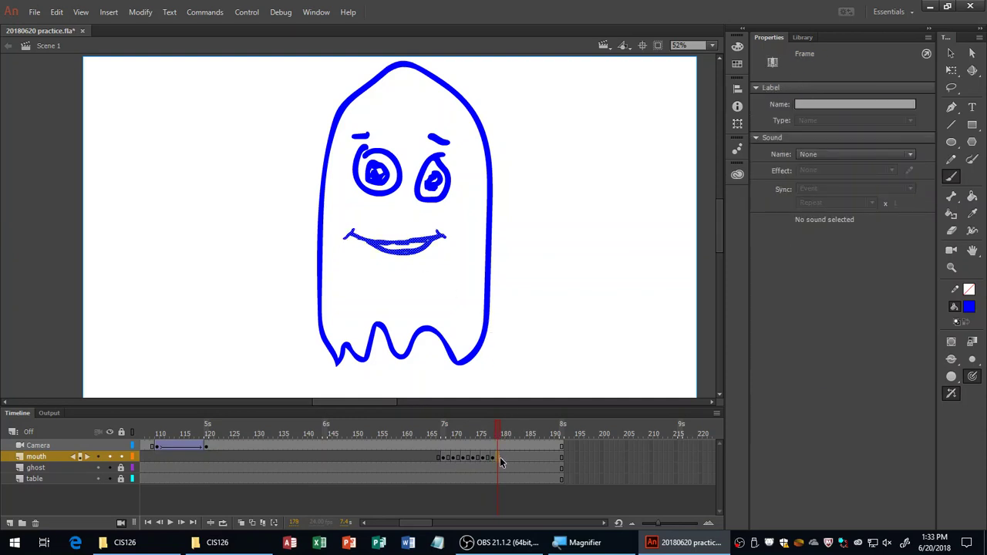
pyautogui.click(505, 458)
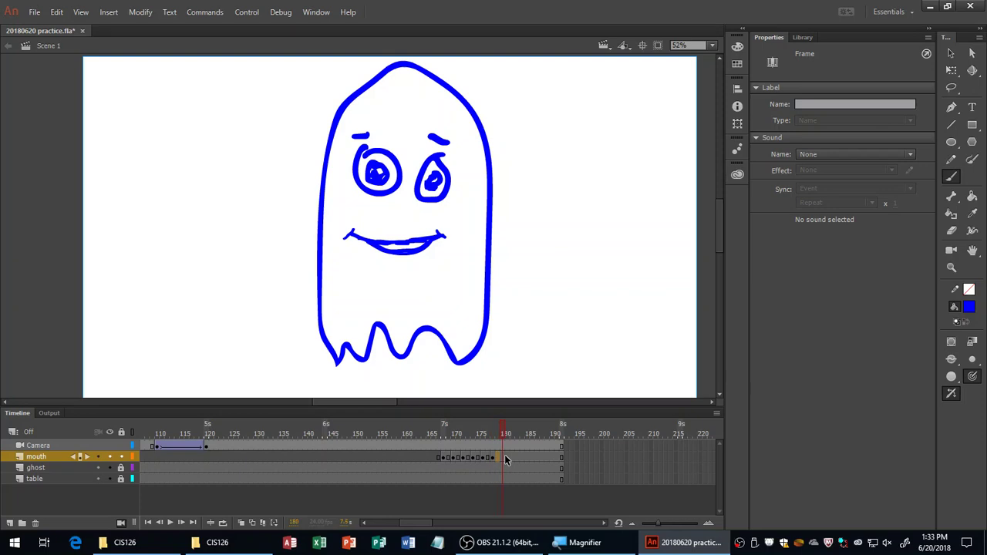
pyautogui.press(',')
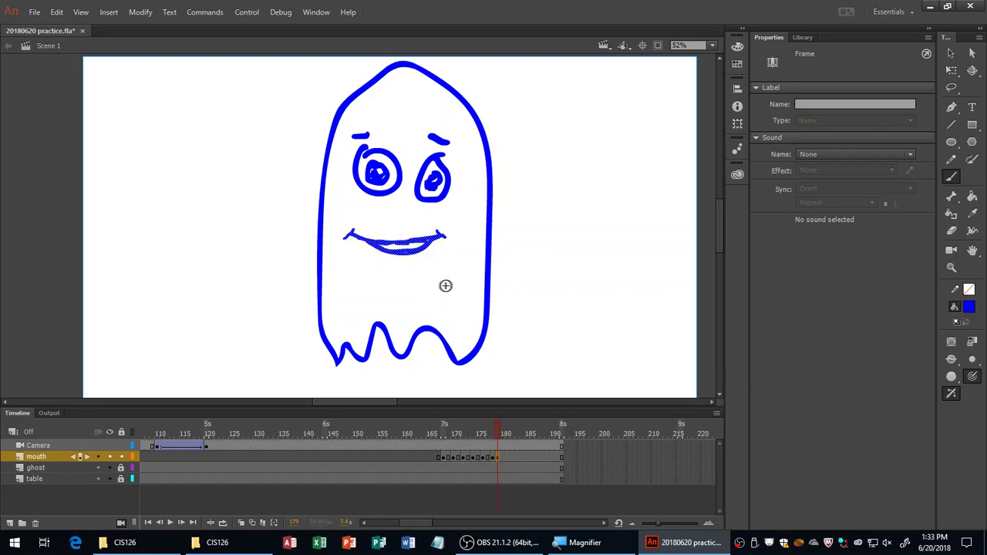
pyautogui.hotkey('ctrl', 'a')
pyautogui.hotkey('ctrl', 'shift', 'a')
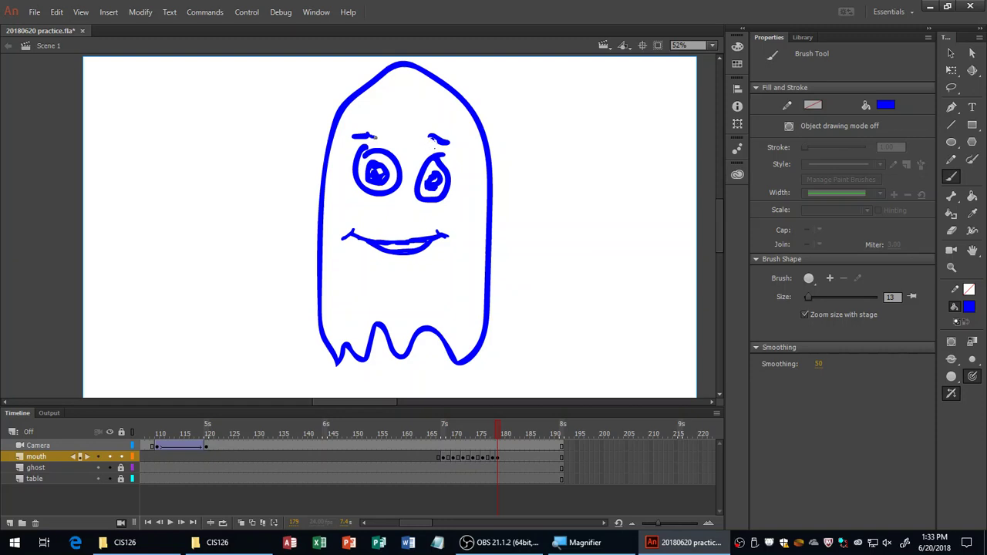
pyautogui.moveTo(423, 141); pyautogui.dragTo(432, 136)
# Shift the eyebrow keyframe to frame 180 and lengthen both eyebrows further toward the middle of the face
pyautogui.click(498, 458)
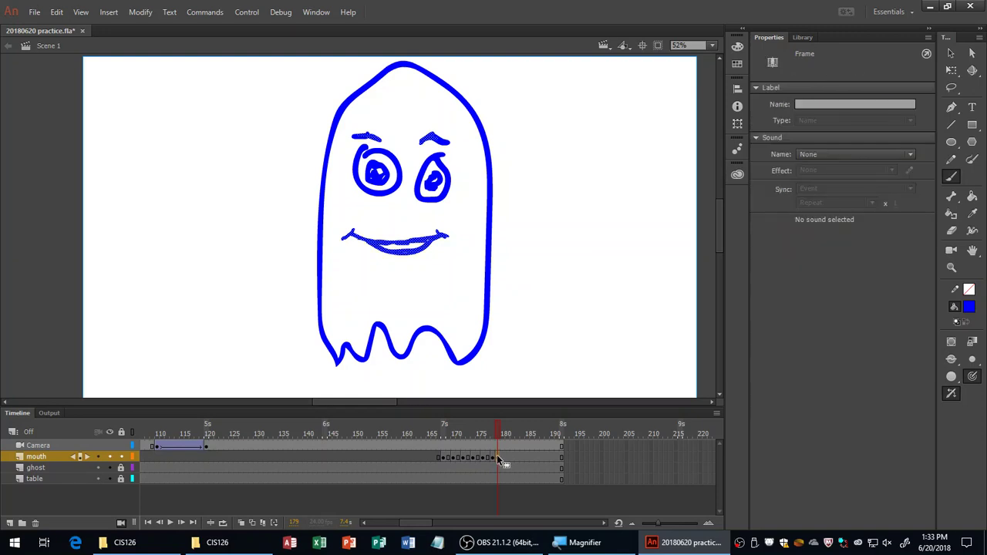
pyautogui.press('.')
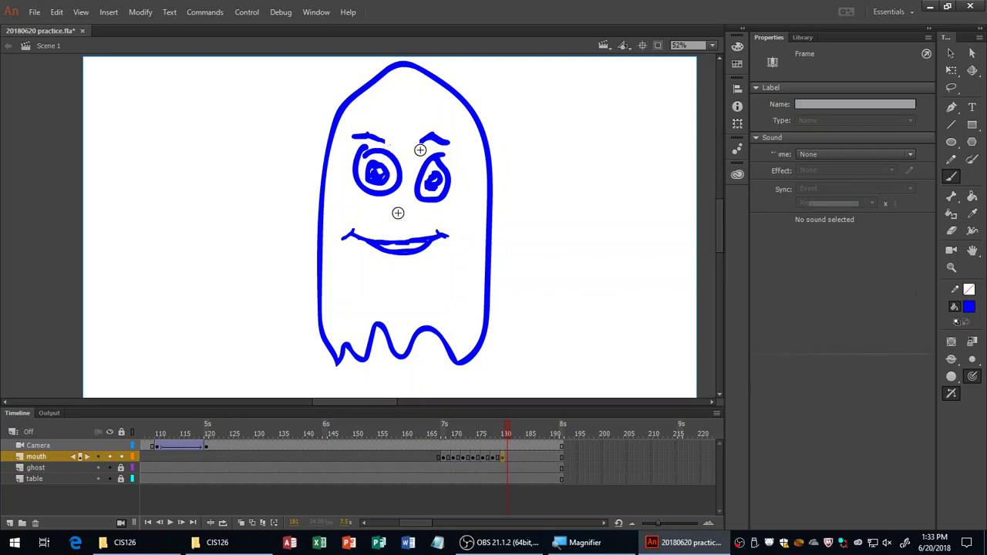
pyautogui.click(430, 243)
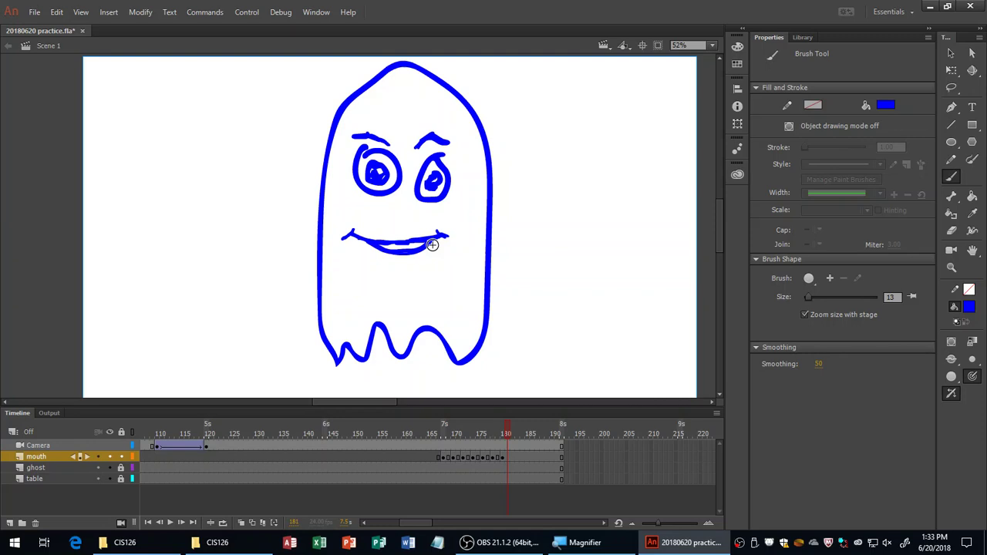
# Add mouth-layer keyframes at frames 182 and 184, painting the eyebrows into a frown and eyelid lines across the eyes
pyautogui.press('.')
pyautogui.press('F6')
pyautogui.moveTo(389, 144); pyautogui.dragTo(409, 144)
pyautogui.moveTo(407, 145); pyautogui.dragTo(420, 140)
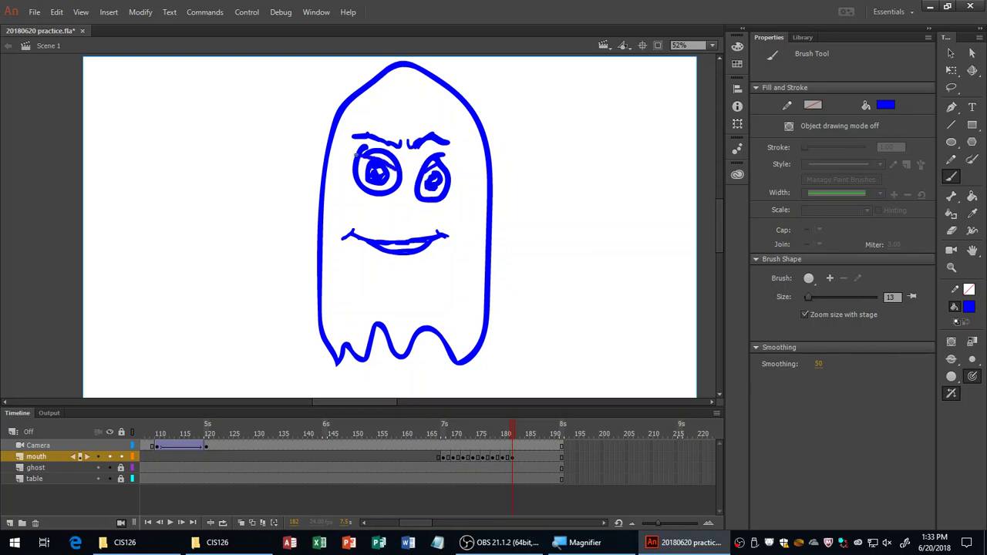
pyautogui.click(521, 458)
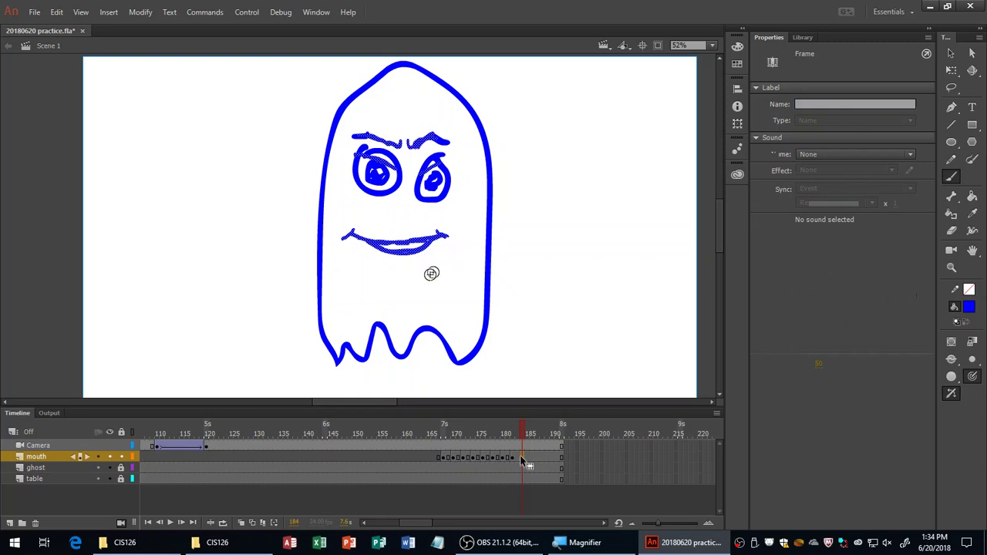
# Play the animation repeatedly from about frame 165 to the end to review the changing facial expression
pyautogui.click(431, 434)
pyautogui.press('Return')
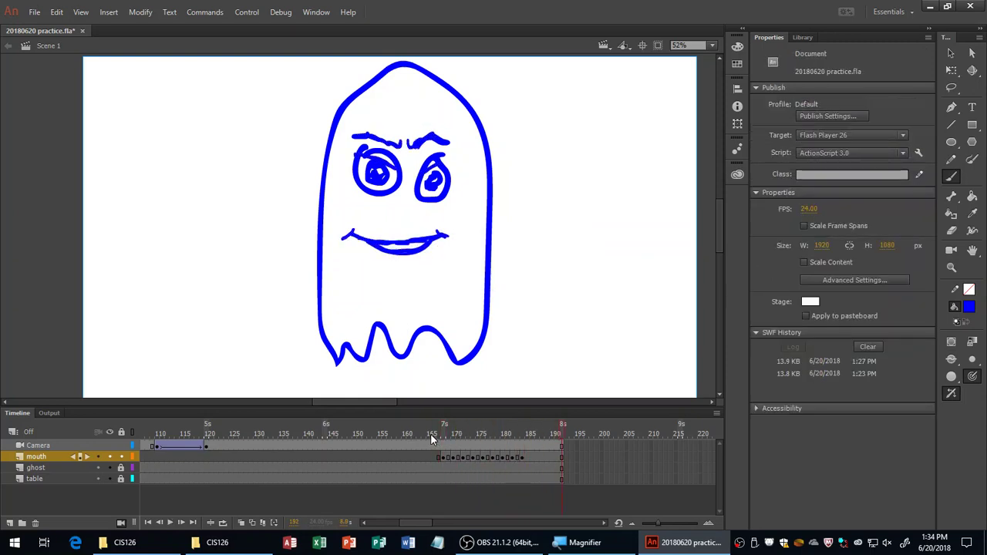
pyautogui.click(430, 434)
pyautogui.press('Return')
pyautogui.click(321, 304)
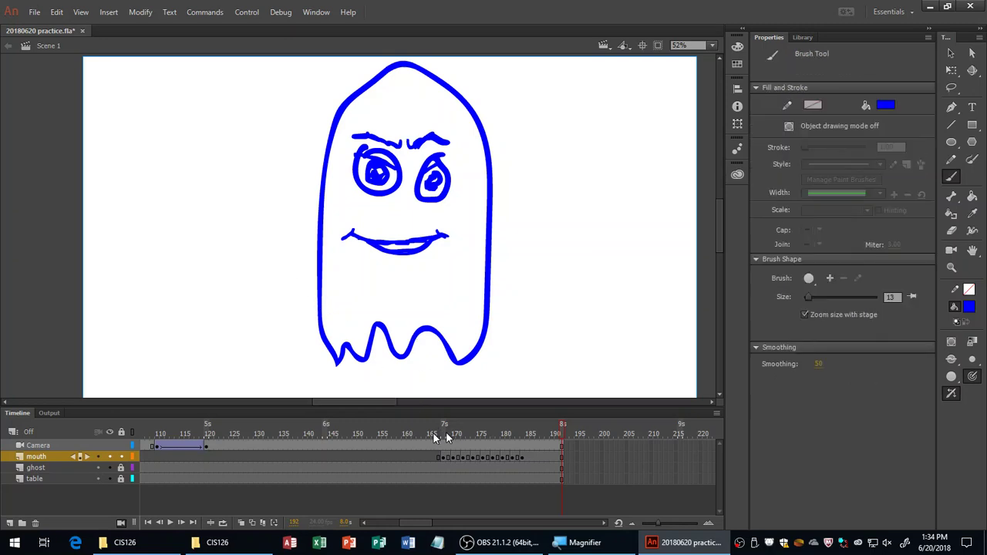
pyautogui.click(434, 438)
pyautogui.press('Return')
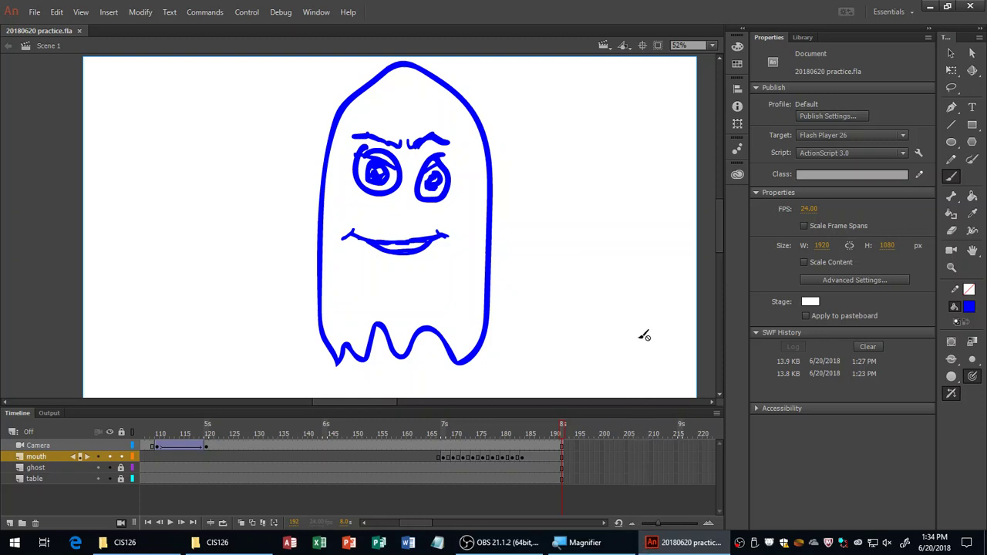
# Test the complete movie in its own window and reopen Adobe Animate CC at its start screen
pyautogui.hotkey('ctrl', 'Return')
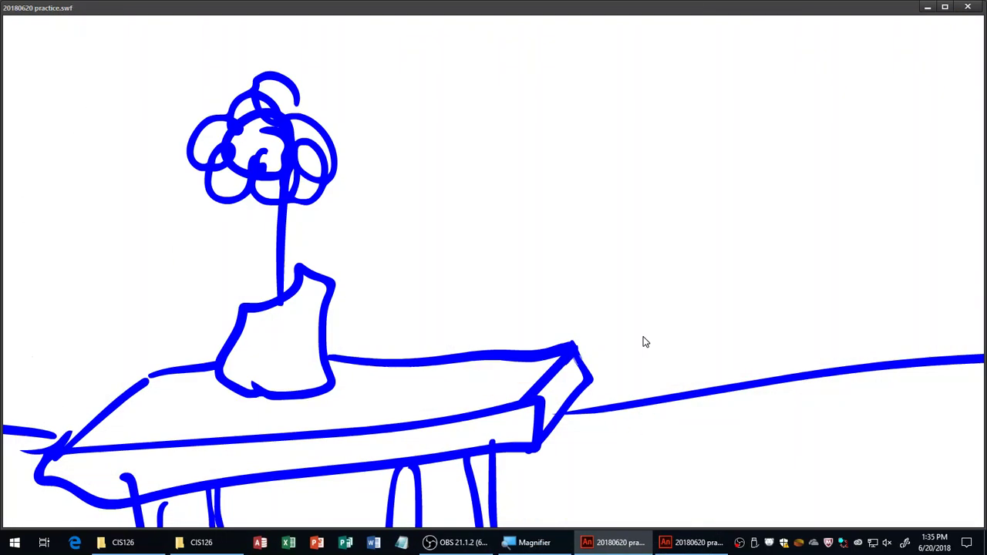
pyautogui.press('super')
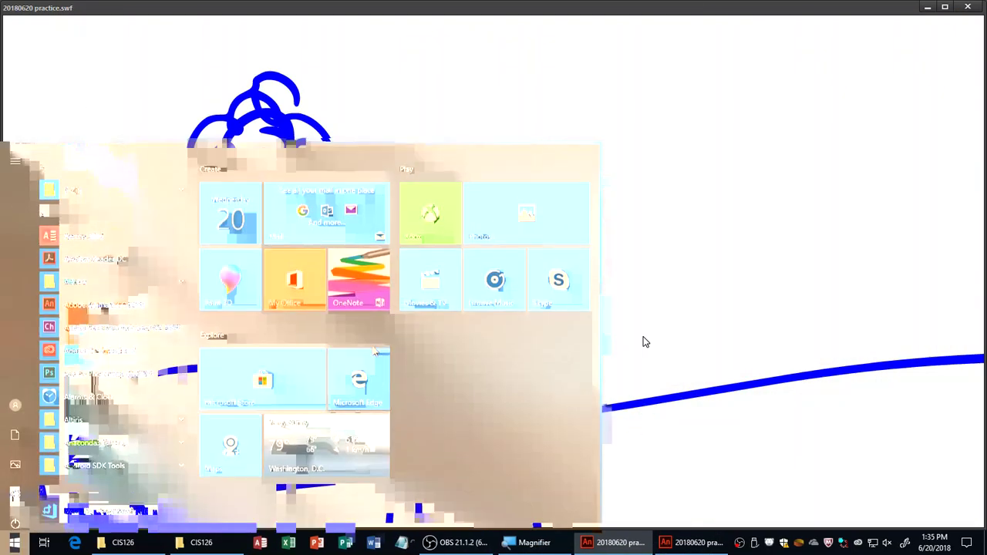
pyautogui.click(136, 285)
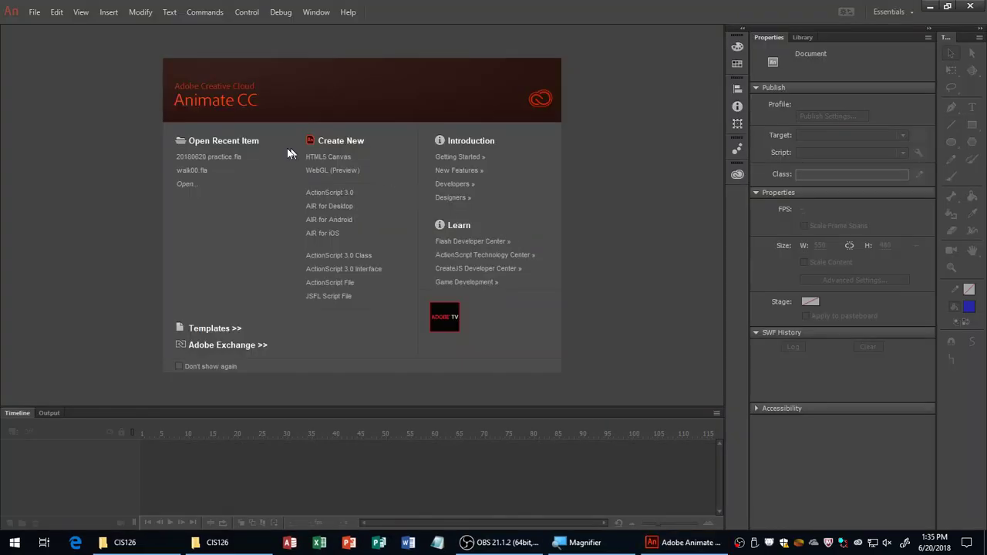
# Reopen 20180620 practice.fla, extend all layers to frame 216, and test the movie in its own window
pyautogui.click(203, 157)
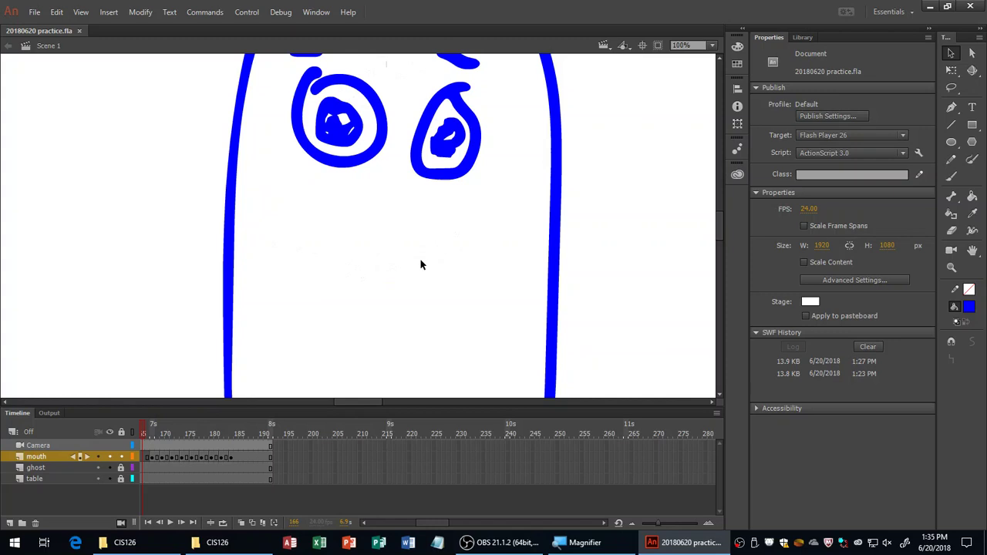
pyautogui.click(274, 433)
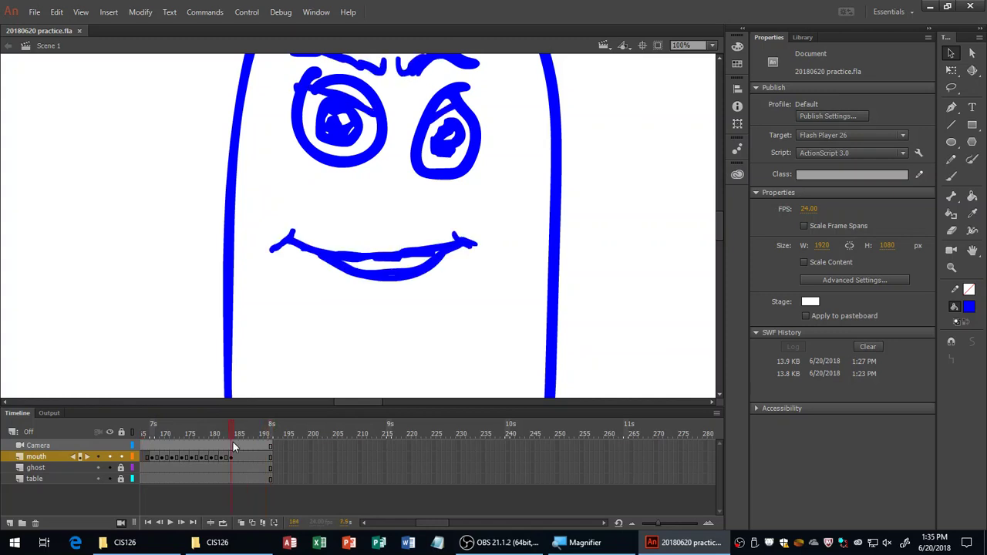
pyautogui.click(245, 454)
pyautogui.moveTo(394, 445); pyautogui.dragTo(389, 480)
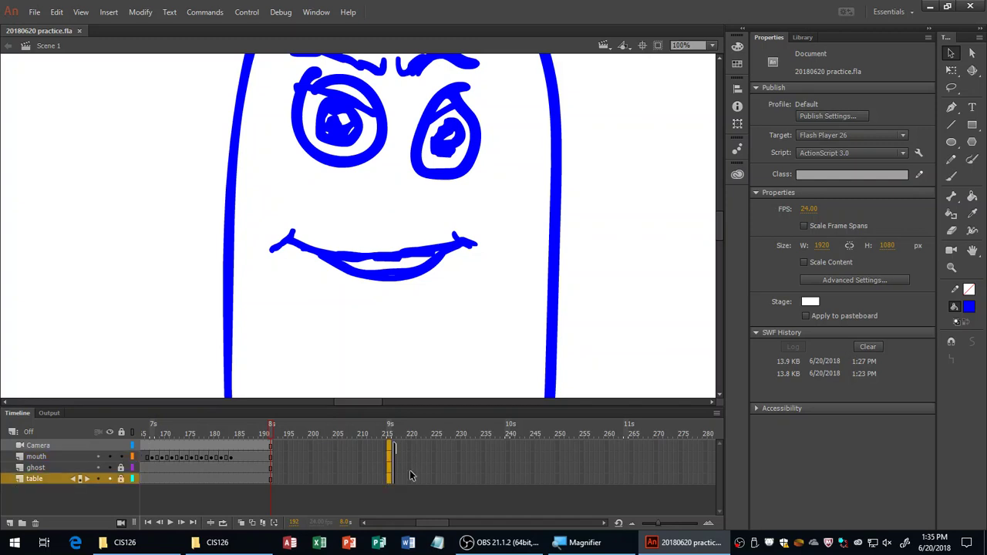
pyautogui.press('F5')
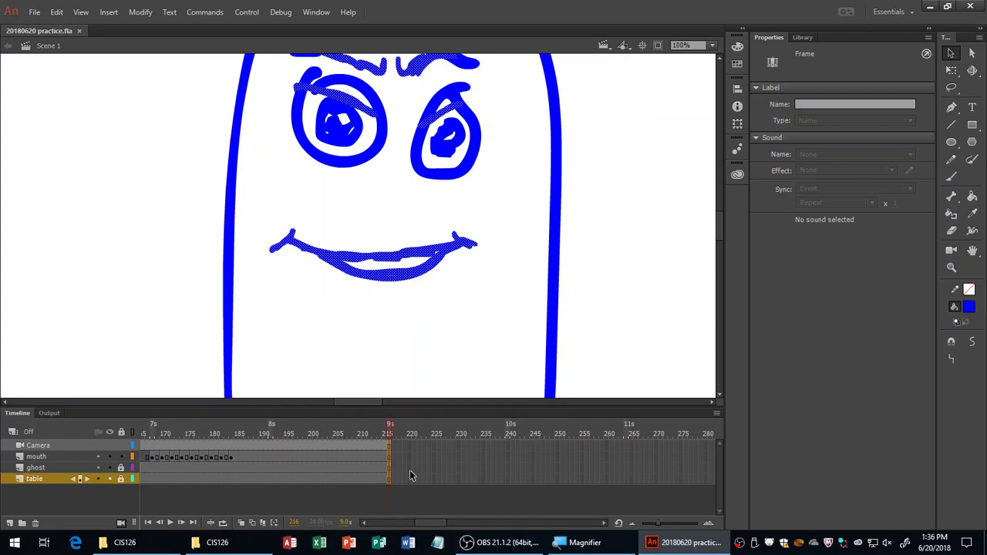
pyautogui.hotkey('ctrl', 'Return')
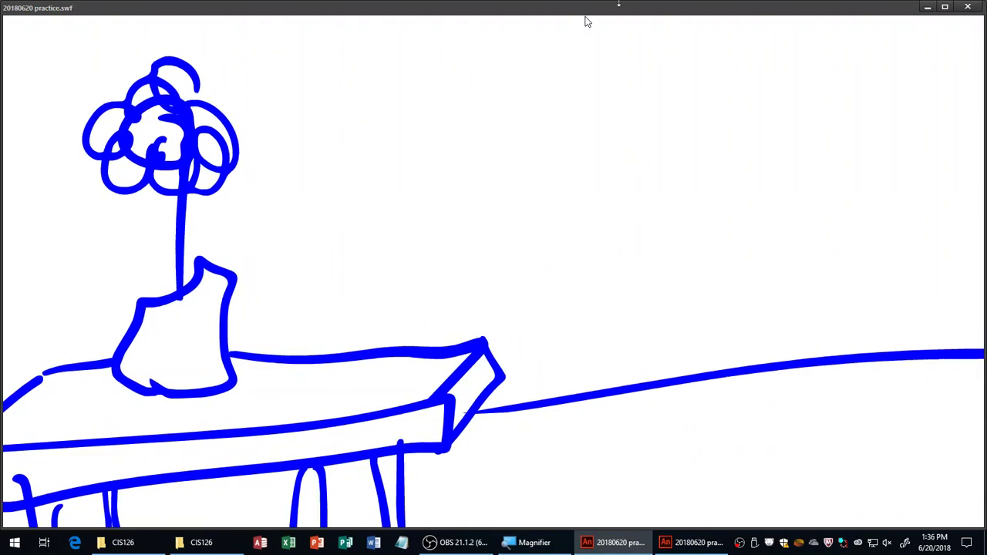
pyautogui.click(968, 6)
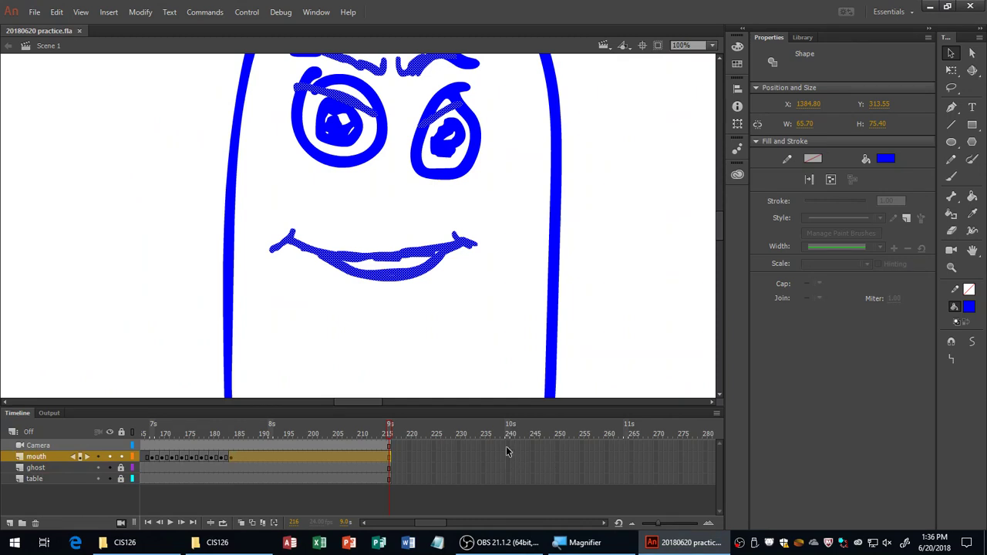
# Extend all layers to frame 240 for a ten-second timeline and test the movie again
pyautogui.moveTo(507, 446); pyautogui.dragTo(502, 486)
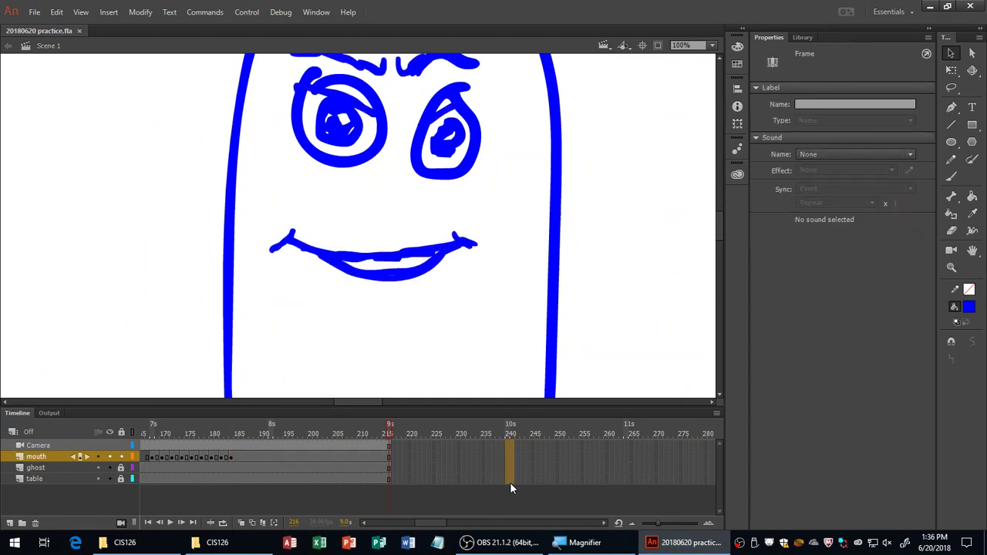
pyautogui.hotkey('ctrl', 'Return')
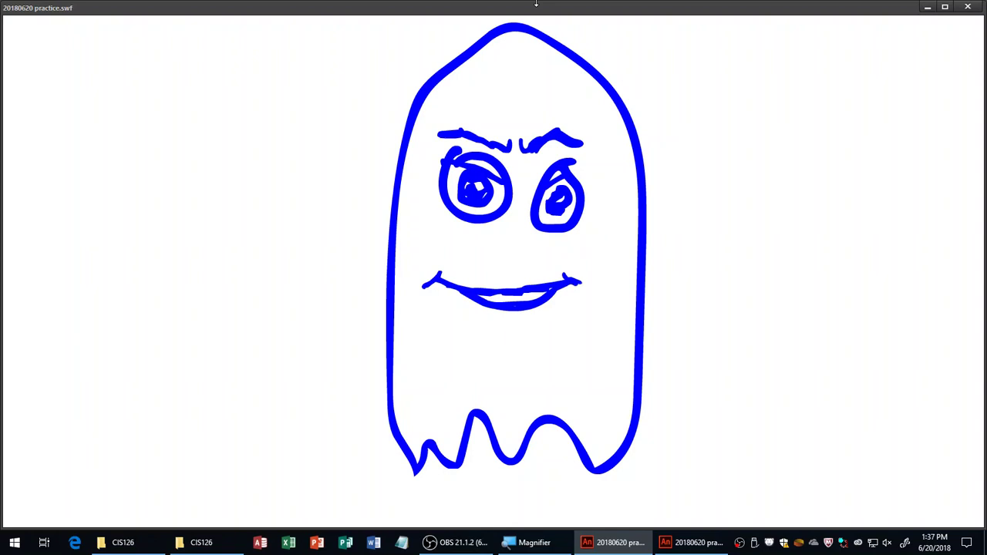
pyautogui.click(968, 7)
pyautogui.click(688, 202)
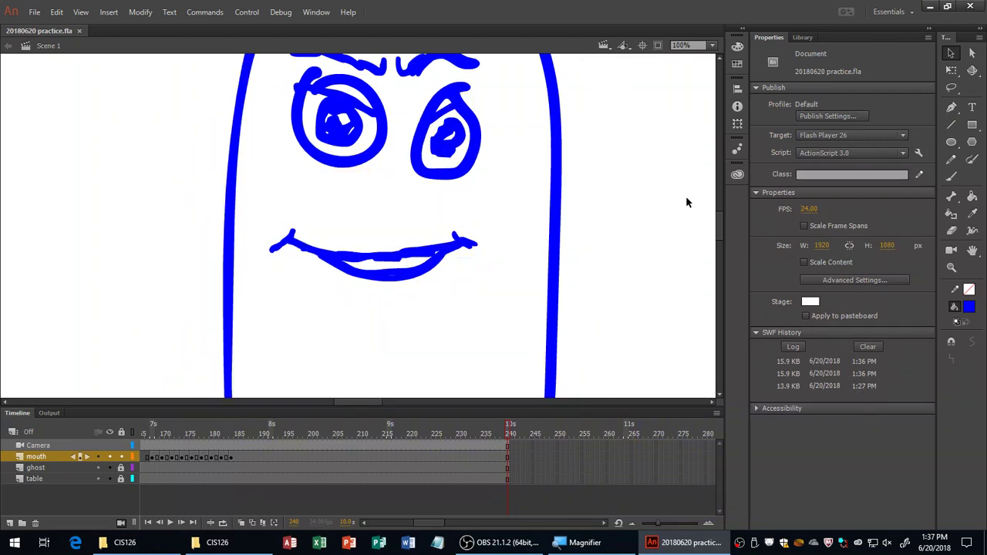
# Check the camera's framing against the whole table and ghost scene with the Camera tool, and save and close the document
pyautogui.hotkey('ctrl', '-')
pyautogui.hotkey('ctrl', '-')
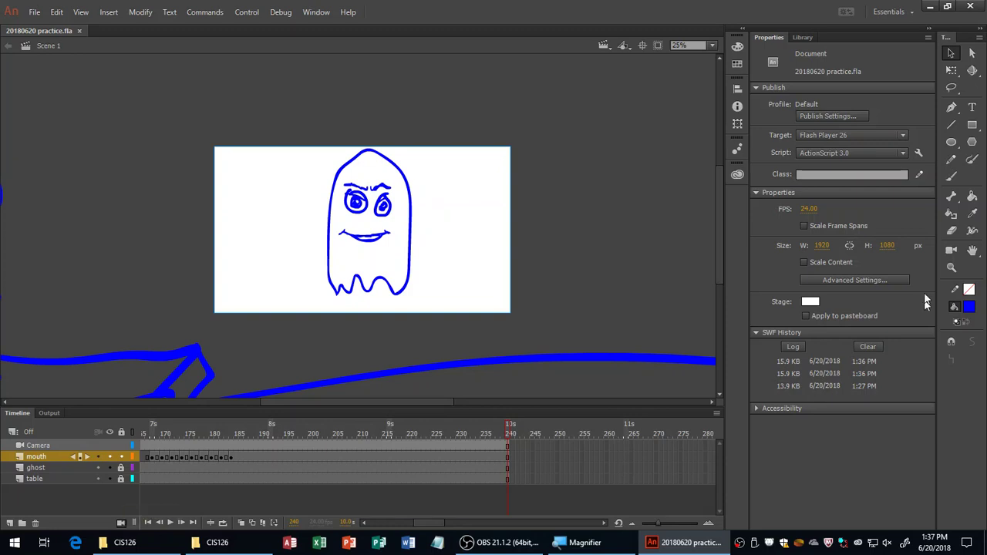
pyautogui.click(951, 249)
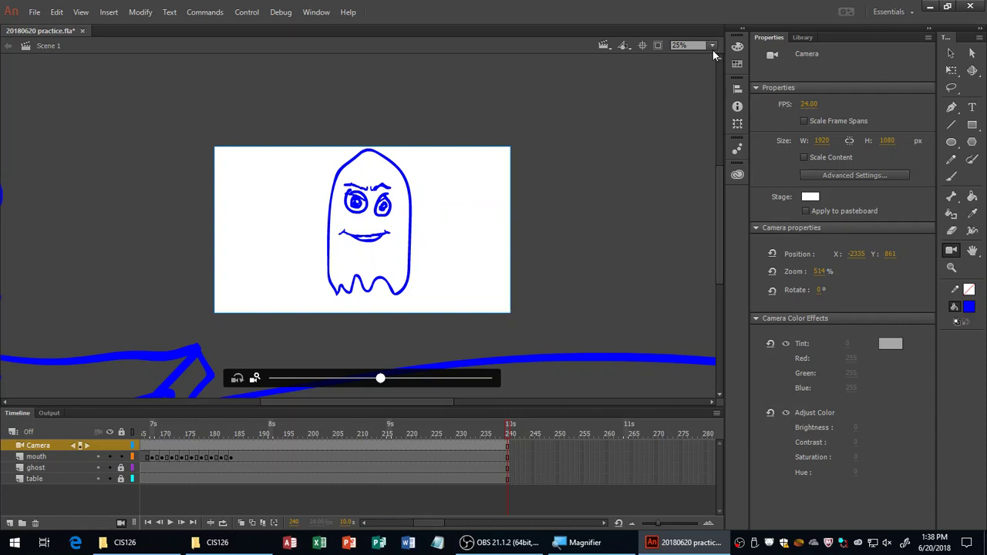
pyautogui.scroll(-4, 705, 45)
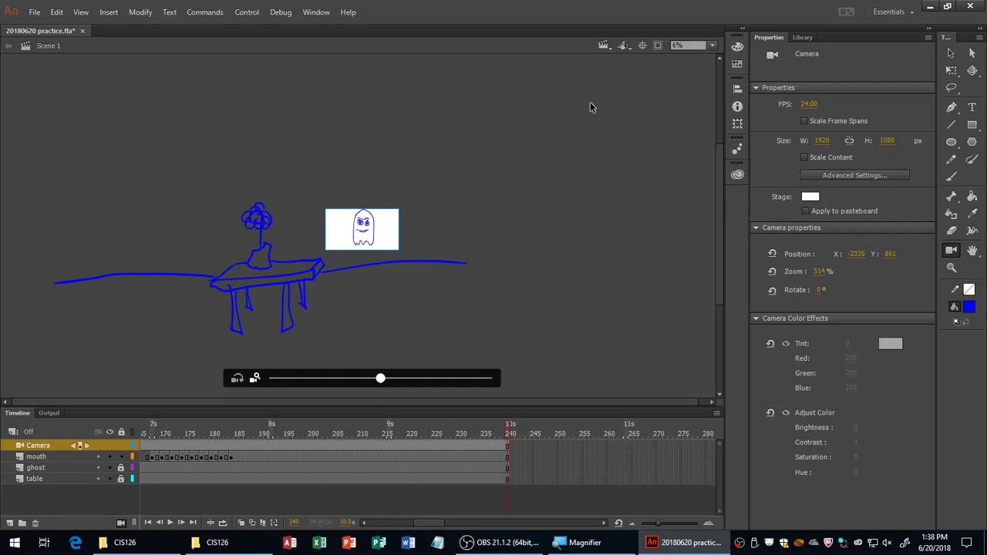
pyautogui.hotkey('ctrl', 's')
pyautogui.hotkey('ctrl', 'w')
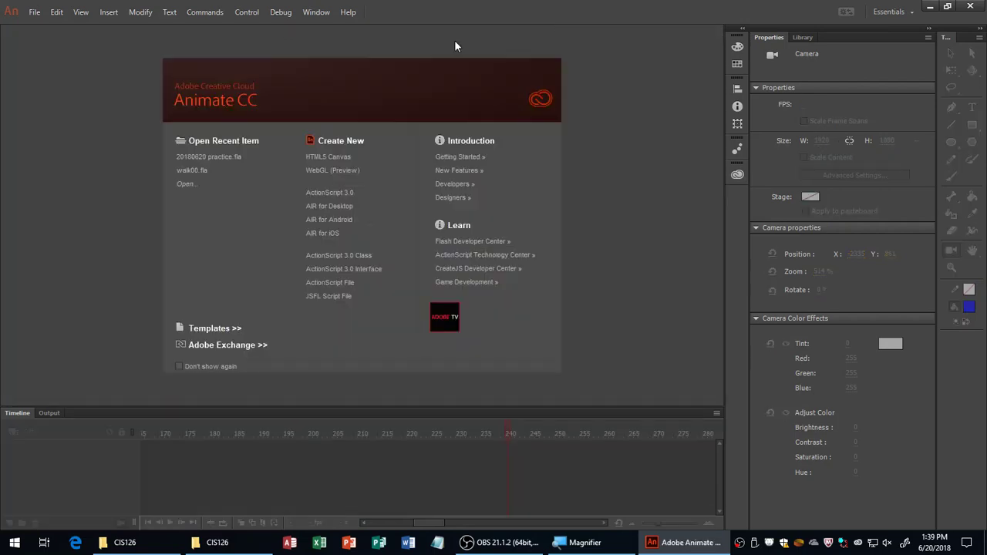
# Create an ActionScript 3.0 document with a 1920 by 1080 px stage and fit the stage in the window
pyautogui.click(354, 202)
pyautogui.click(819, 246)
pyautogui.write('1920')
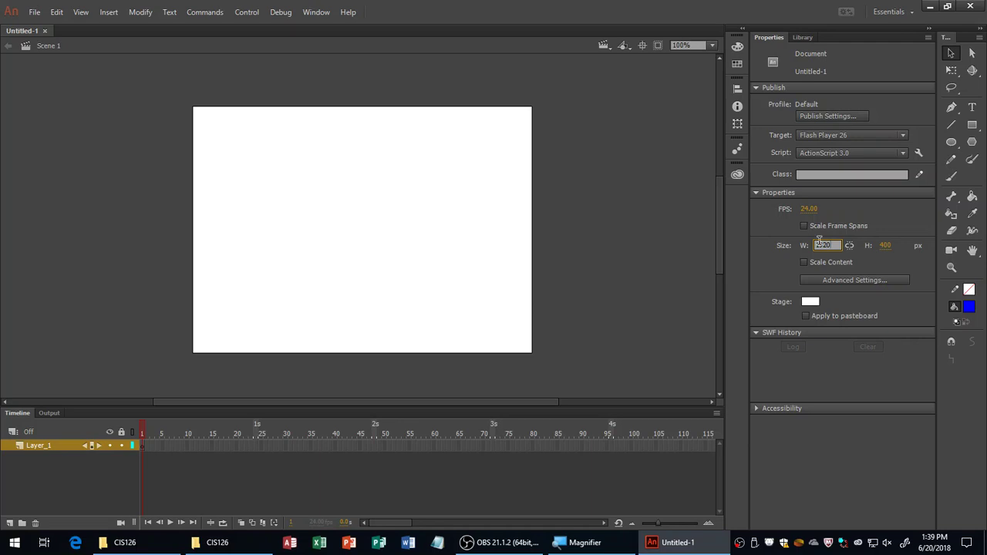
pyautogui.press('Tab')
pyautogui.write('1080')
pyautogui.press('Return')
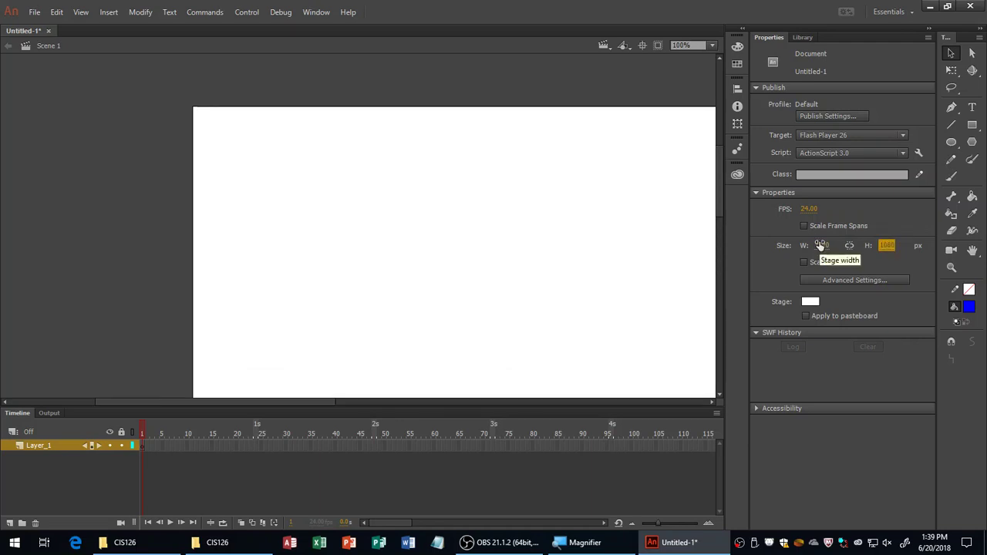
pyautogui.click(713, 45)
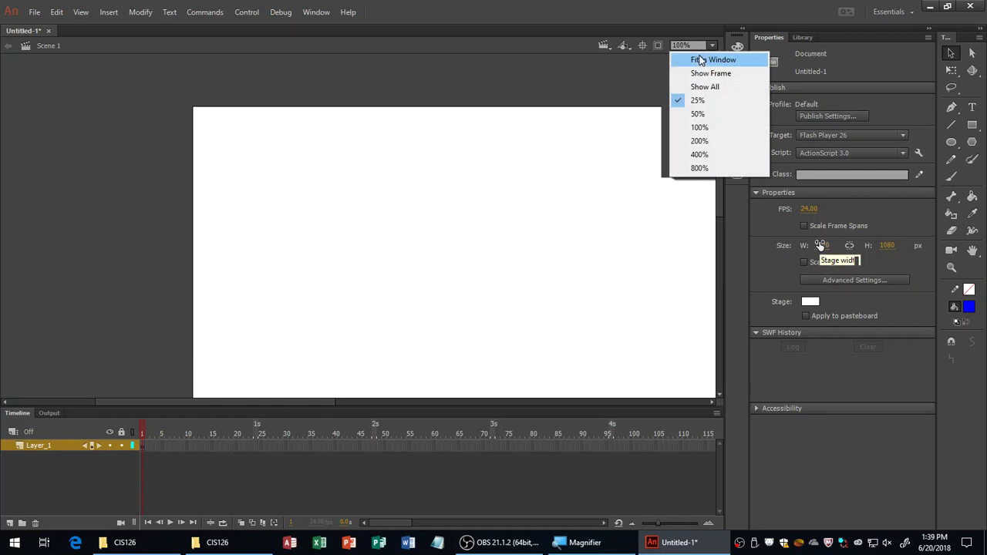
pyautogui.click(700, 60)
# Save the new document as "walk cycle prac 20180620" in Animate Document format
pyautogui.hotkey('ctrl', 's')
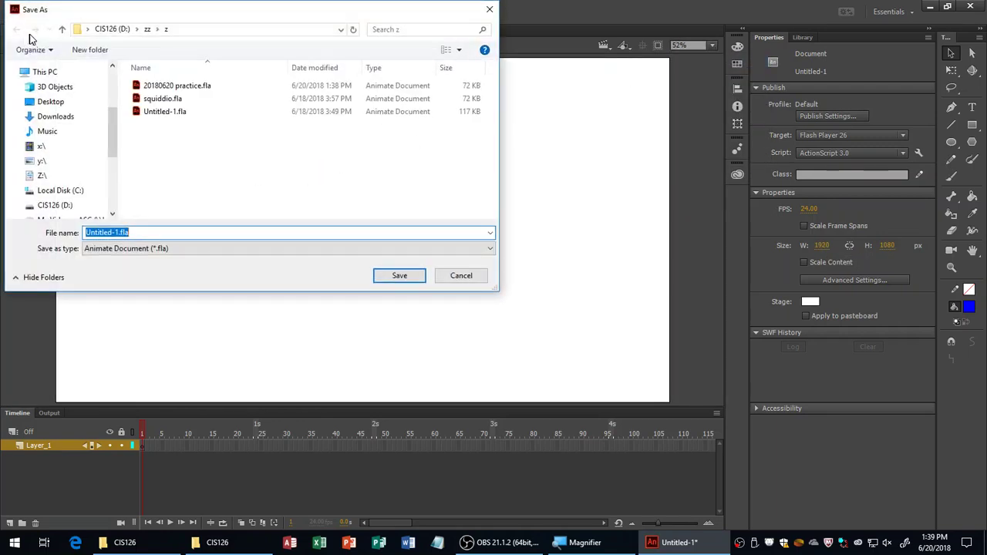
pyautogui.write('walk cycle c')
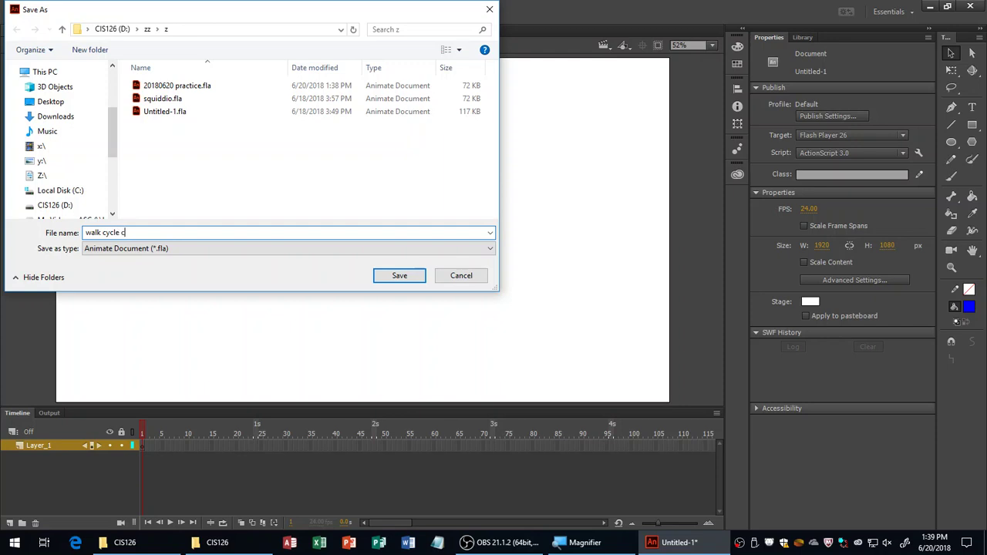
pyautogui.press('BackSpace')
pyautogui.write('prac 20180')
pyautogui.write('620')
pyautogui.press('Return')
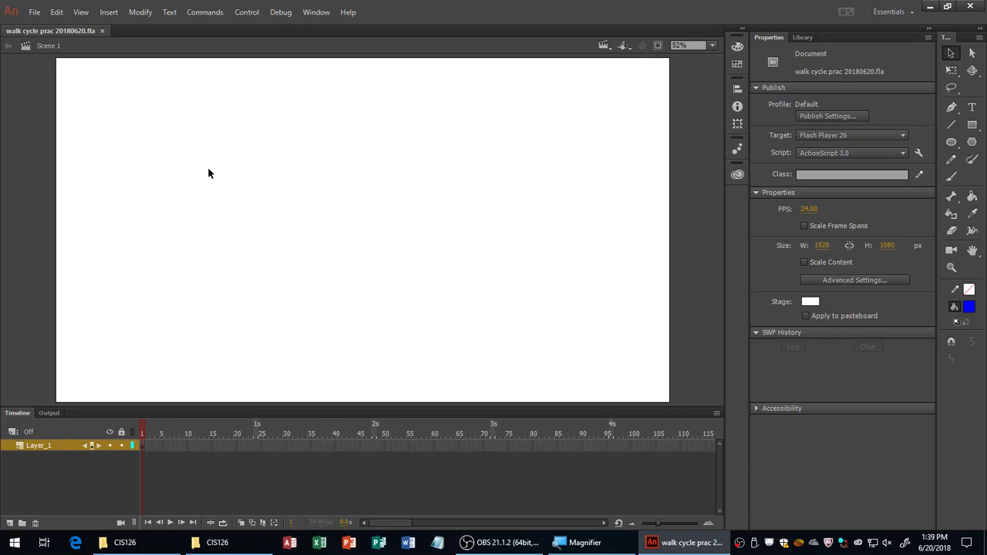
# Paint a trial walking stick figure with the Brush tool, undo it completely, and restore the 1920 by 1080 stage
pyautogui.press('b')
pyautogui.moveTo(361, 155)
pyautogui.mouseDown()
pyautogui.moveTo(362, 188)
pyautogui.moveTo(353, 184)
pyautogui.moveTo(384, 212)
pyautogui.moveTo(333, 198)
pyautogui.mouseUp()
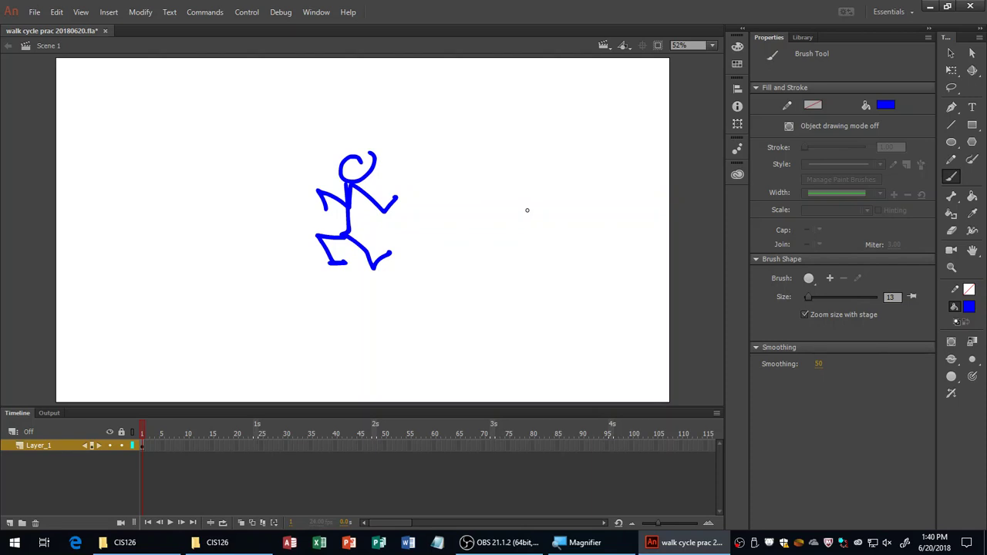
pyautogui.hotkey('ctrl', 'z')
pyautogui.hotkey('ctrl', 'z')
pyautogui.hotkey('ctrl', 'z')
pyautogui.hotkey('ctrl', 'z')
pyautogui.hotkey('ctrl', 'z')
pyautogui.hotkey('ctrl', 'z')
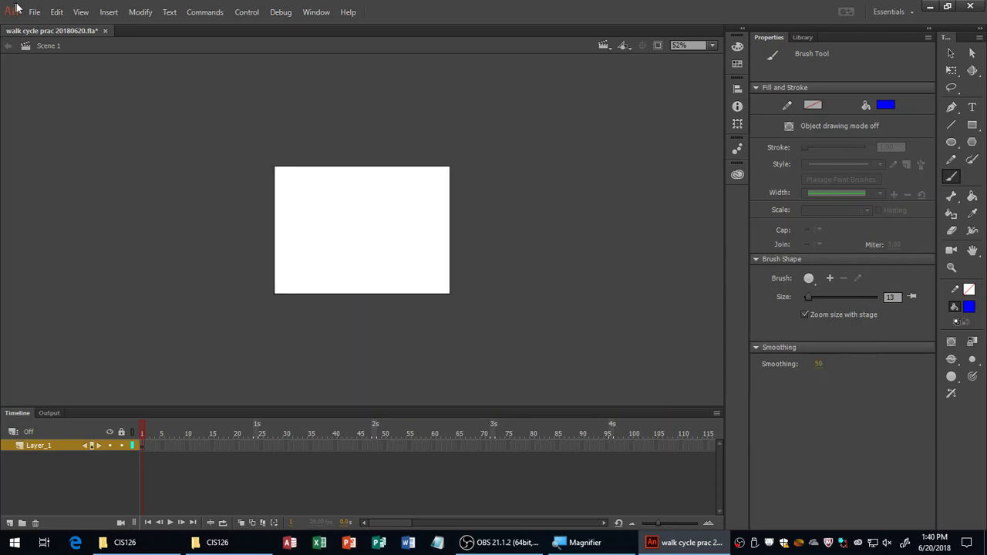
pyautogui.click(57, 11)
pyautogui.click(68, 42)
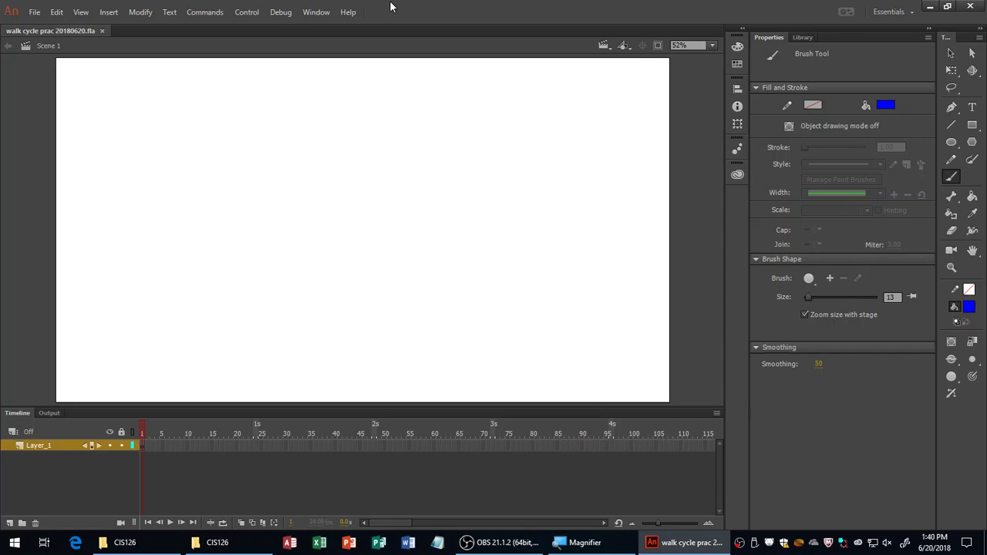
# Switch to File Explorer and copy walk_2_legs(side).gif from the CIS126 folder on the Z: drive
pyautogui.press('super+d')
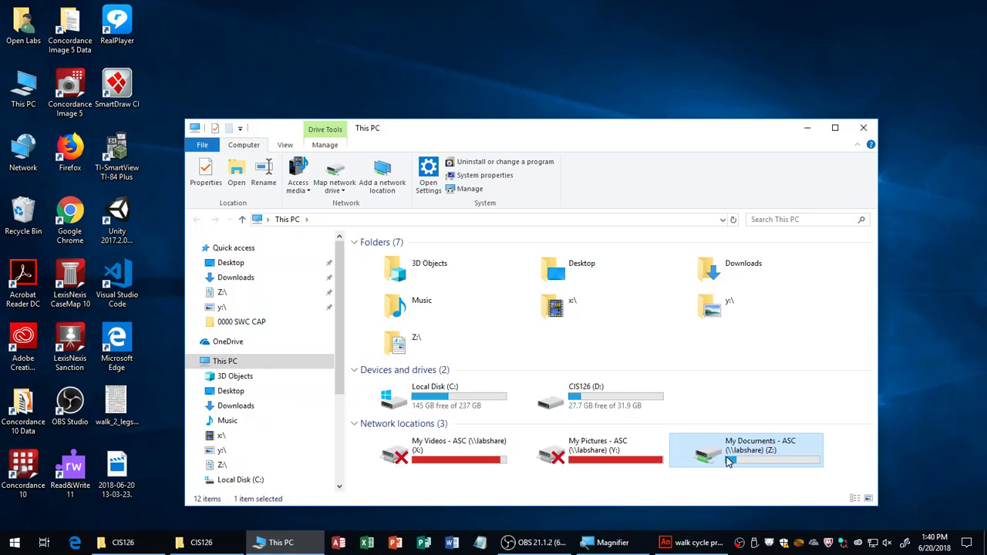
pyautogui.doubleClick(729, 462)
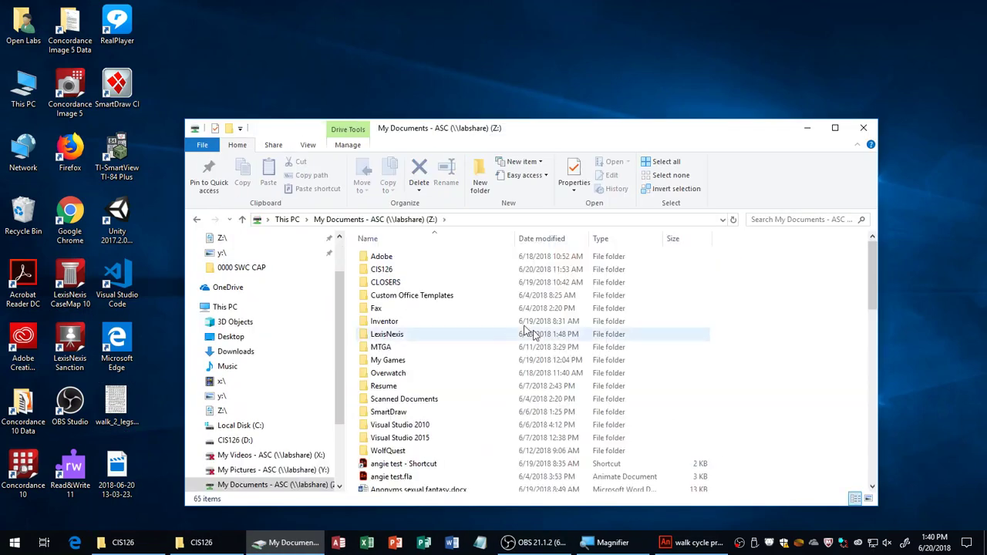
pyautogui.doubleClick(382, 271)
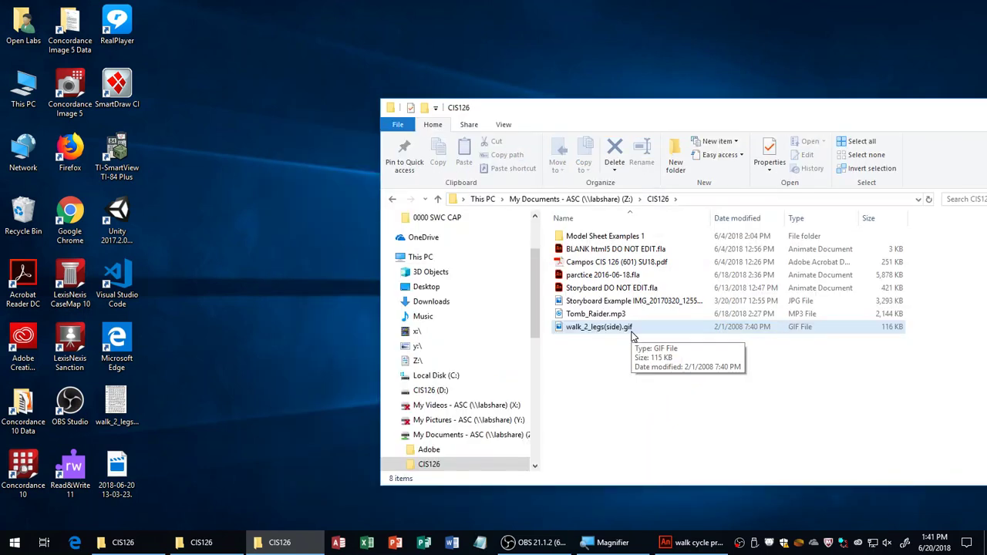
pyautogui.rightClick(624, 332)
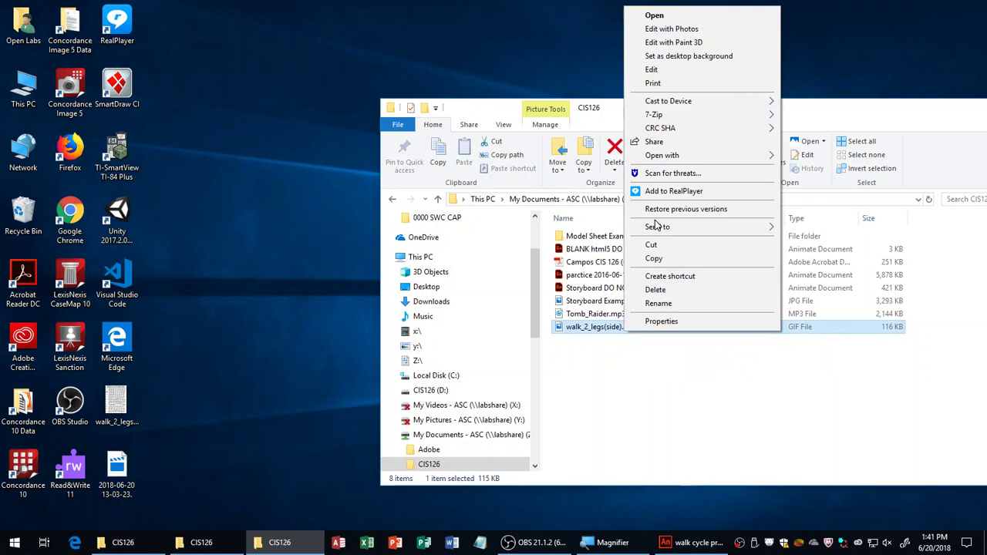
pyautogui.click(654, 259)
pyautogui.rightClick(299, 160)
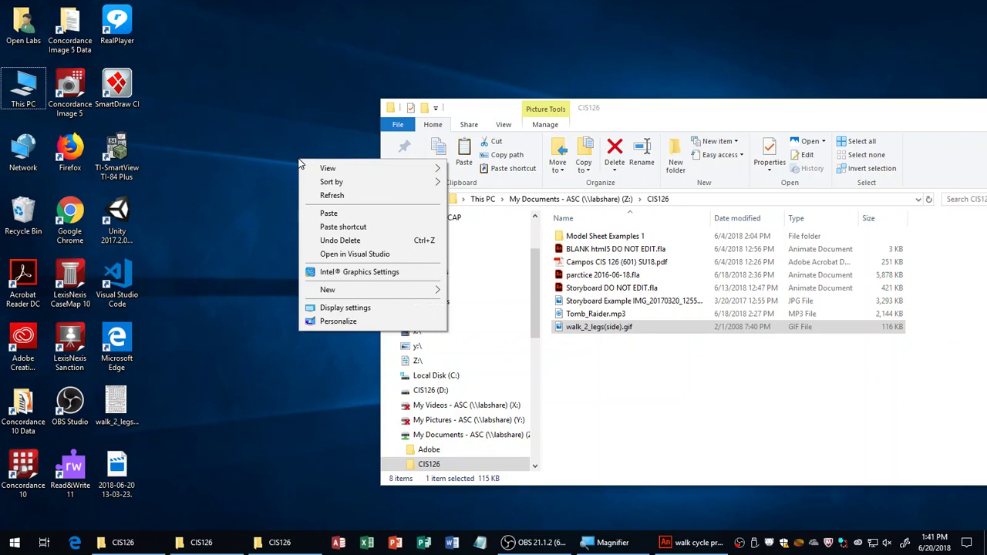
pyautogui.click(565, 349)
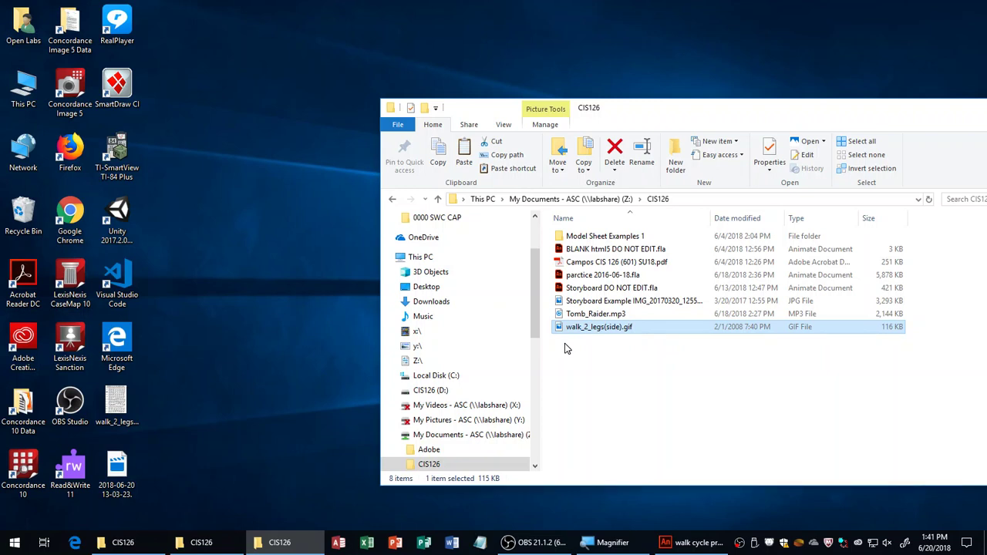
# Switch back to Adobe Animate and import walk_2_legs(side).gif from the desktop to the stage
pyautogui.click(677, 544)
pyautogui.click(34, 12)
pyautogui.moveTo(82, 202)
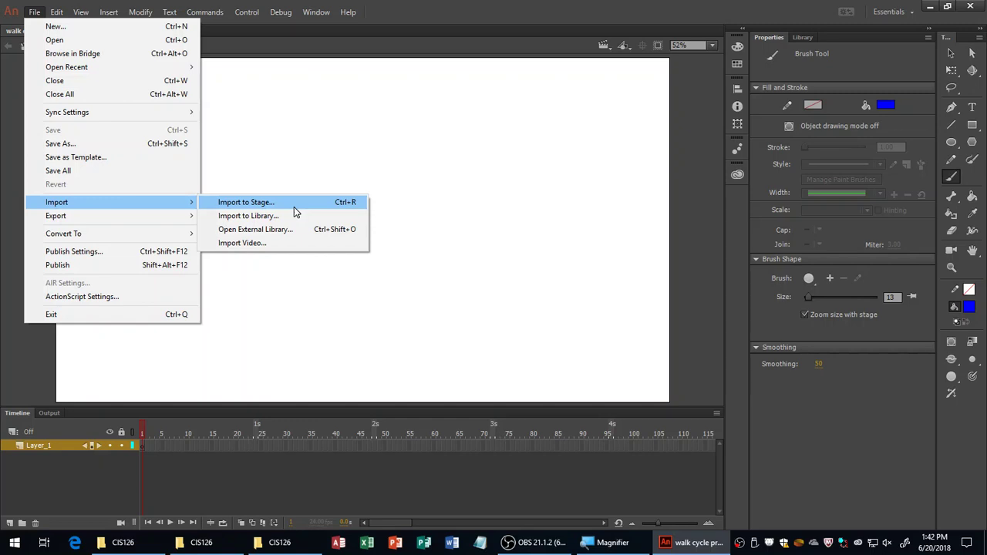
pyautogui.click(294, 206)
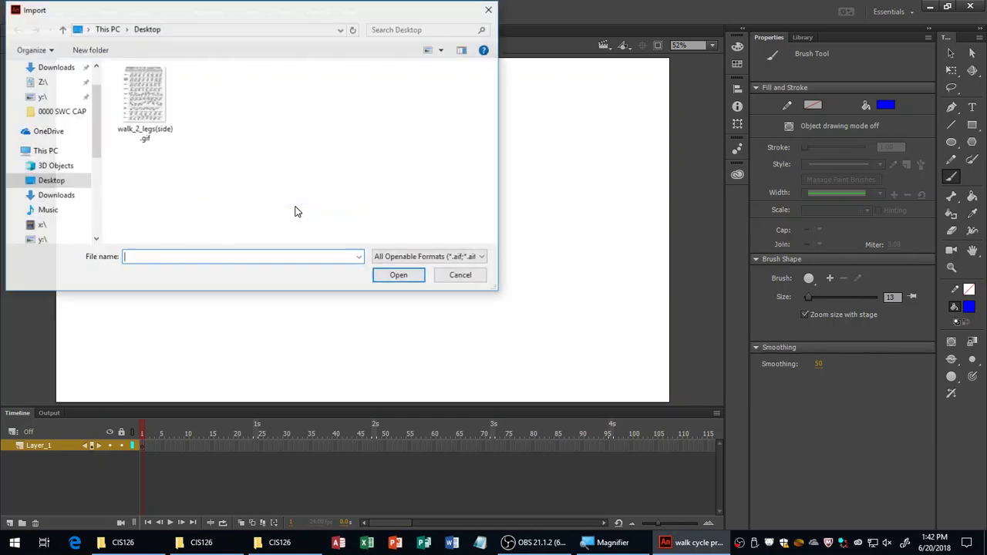
pyautogui.click(139, 104)
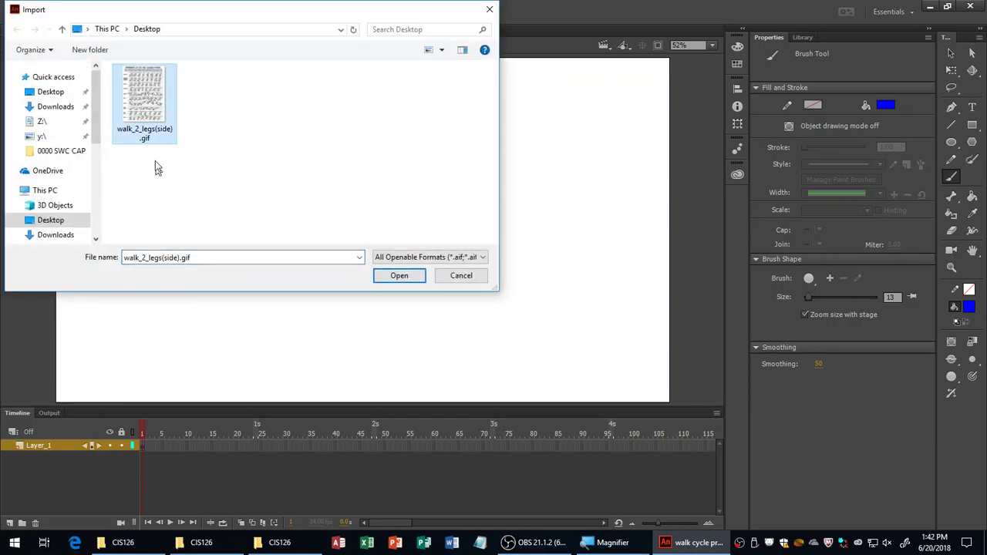
# Import walk_2_legs(side).gif and scale it up to about 2234 × 2951 px, positioned so its walk rows span the stage
pyautogui.click(397, 276)
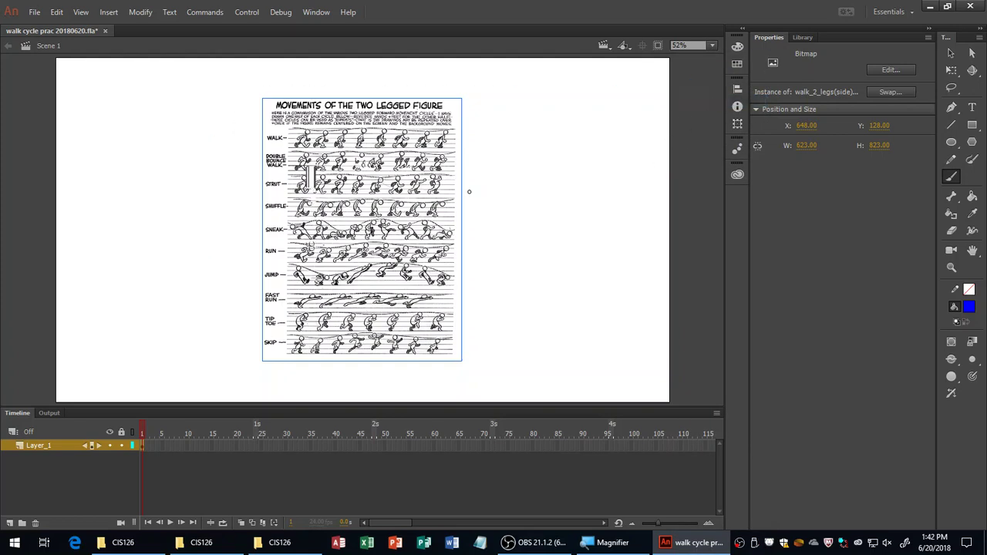
pyautogui.hotkey('ctrl', '-')
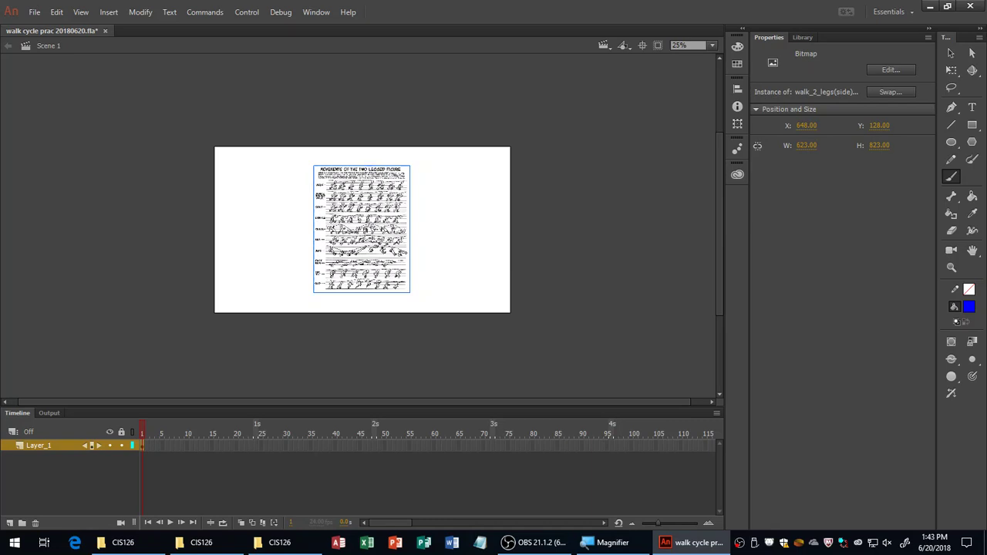
pyautogui.moveTo(409, 291); pyautogui.dragTo(506, 372)
pyautogui.moveTo(413, 176); pyautogui.dragTo(421, 246)
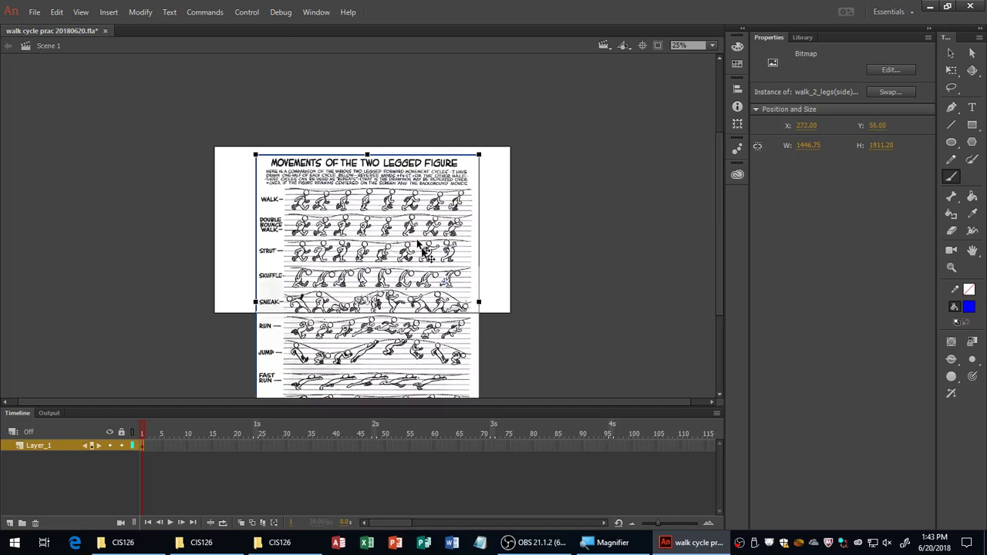
pyautogui.press('q')
pyautogui.moveTo(479, 154); pyautogui.dragTo(524, 95)
pyautogui.moveTo(412, 190); pyautogui.dragTo(402, 232)
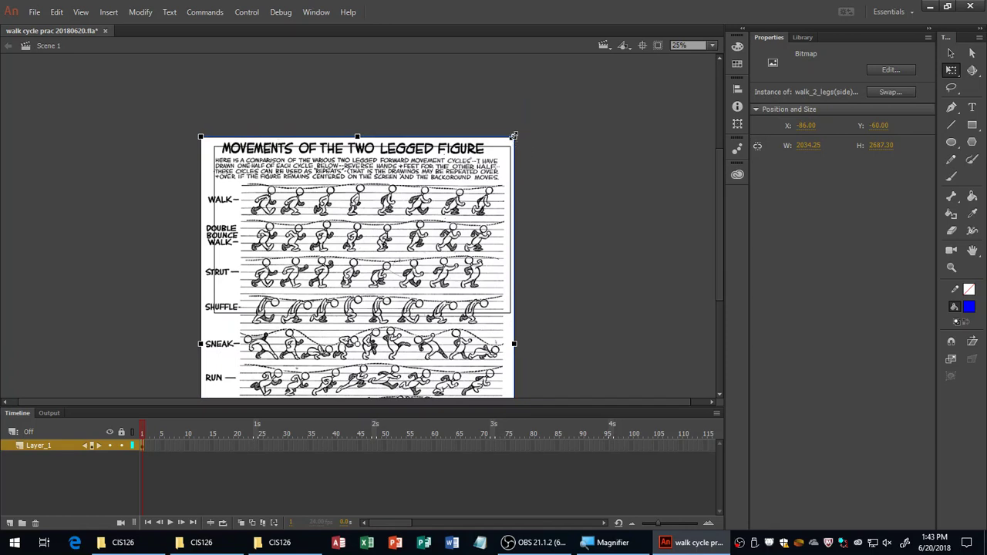
pyautogui.moveTo(513, 136); pyautogui.dragTo(530, 117)
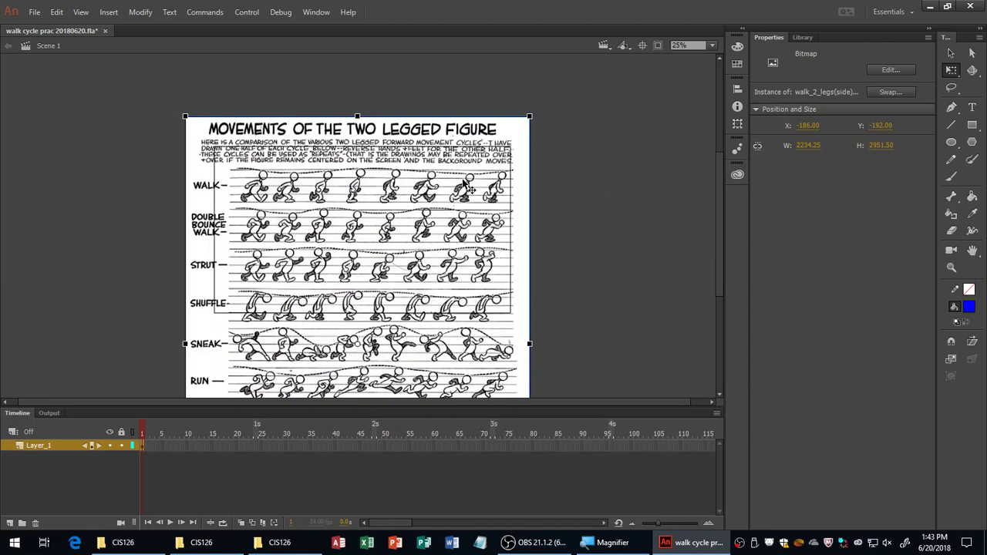
pyautogui.moveTo(464, 184); pyautogui.dragTo(454, 199)
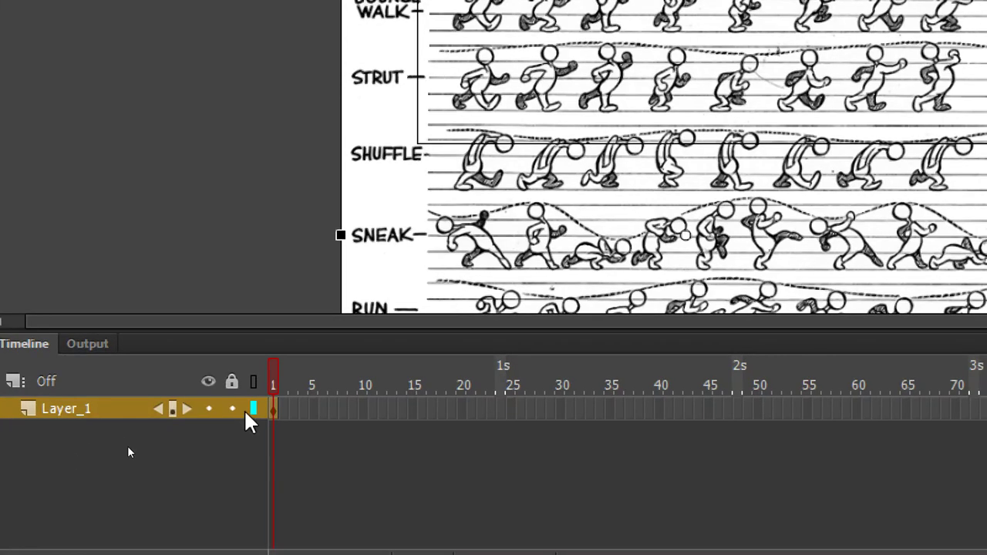
# Lock the layer holding the imported reference sheet and rename it walks
pyautogui.click(232, 409)
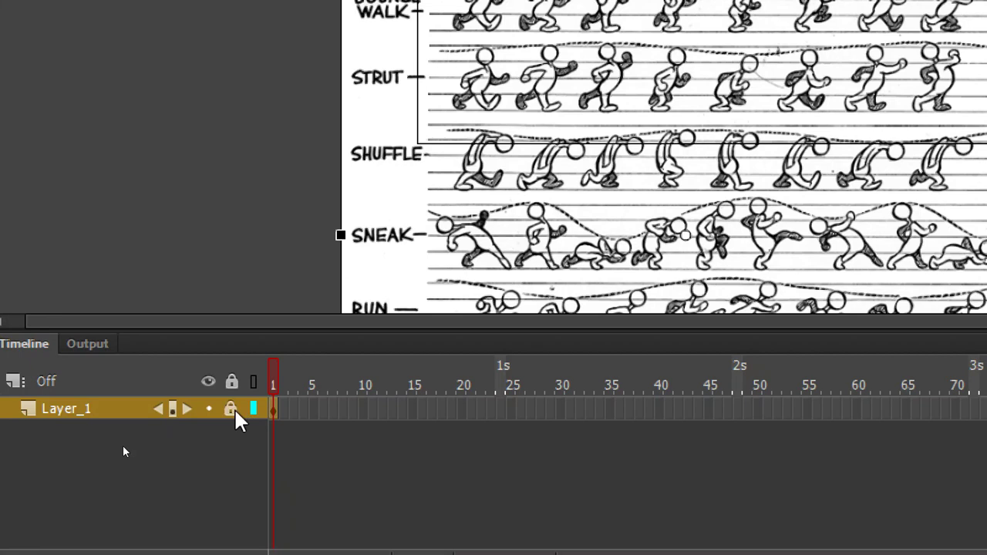
pyautogui.click(56, 410)
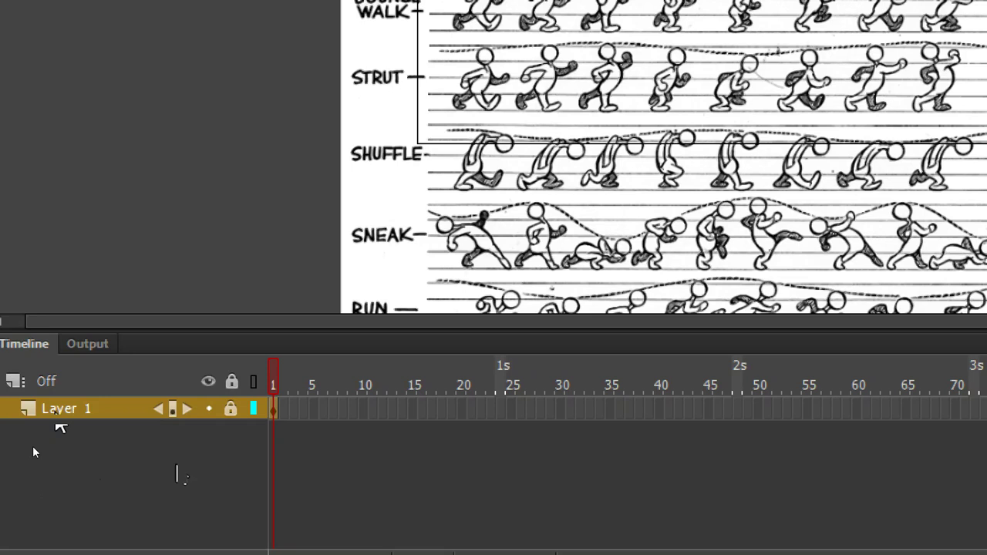
pyautogui.write('walks')
pyautogui.press('Return')
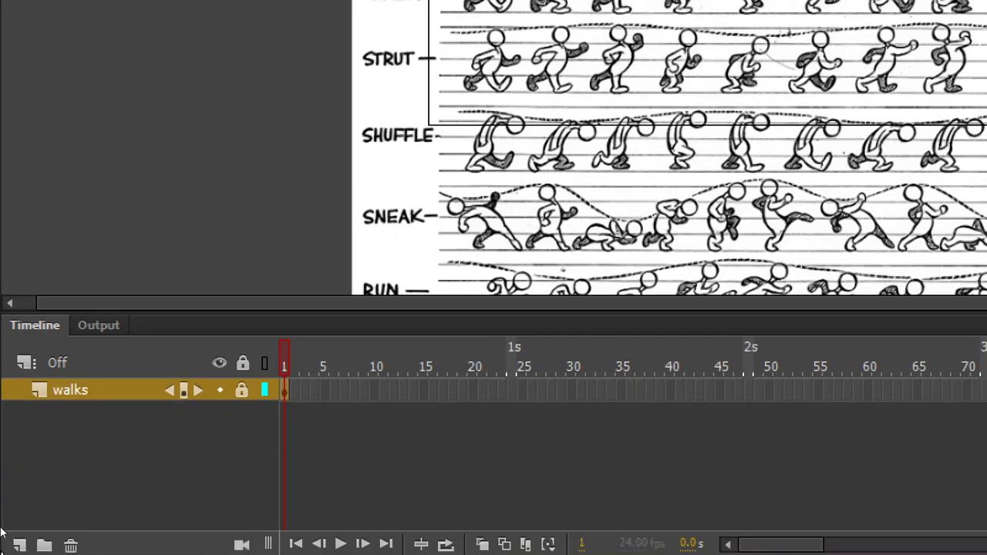
# Add a new layer above the walks layer and name it character
pyautogui.click(10, 554)
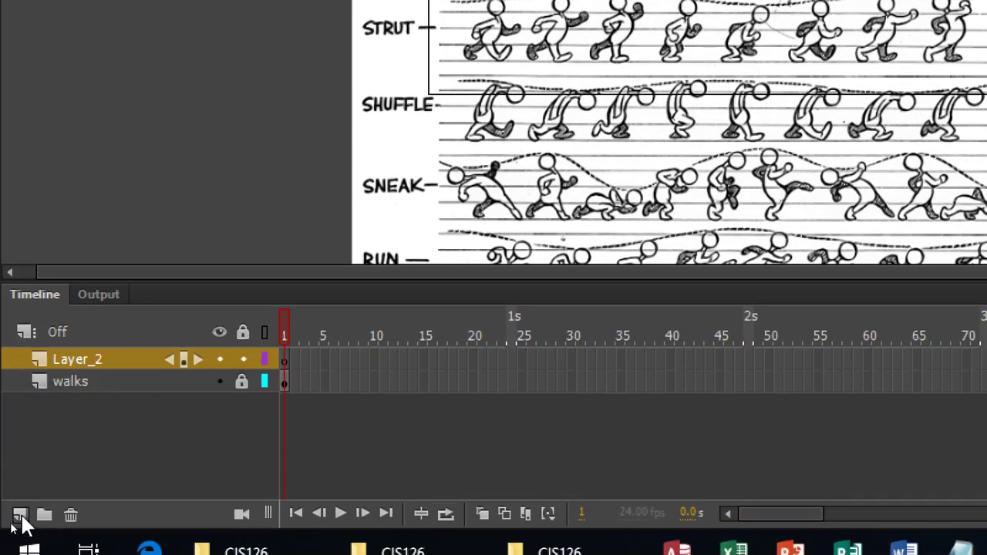
pyautogui.doubleClick(81, 363)
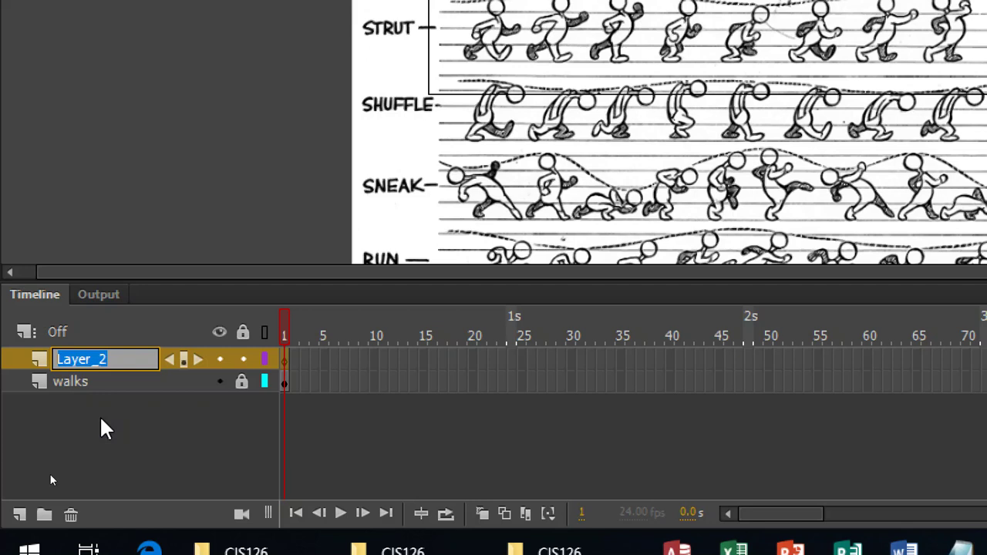
pyautogui.write('character')
pyautogui.press('Return')
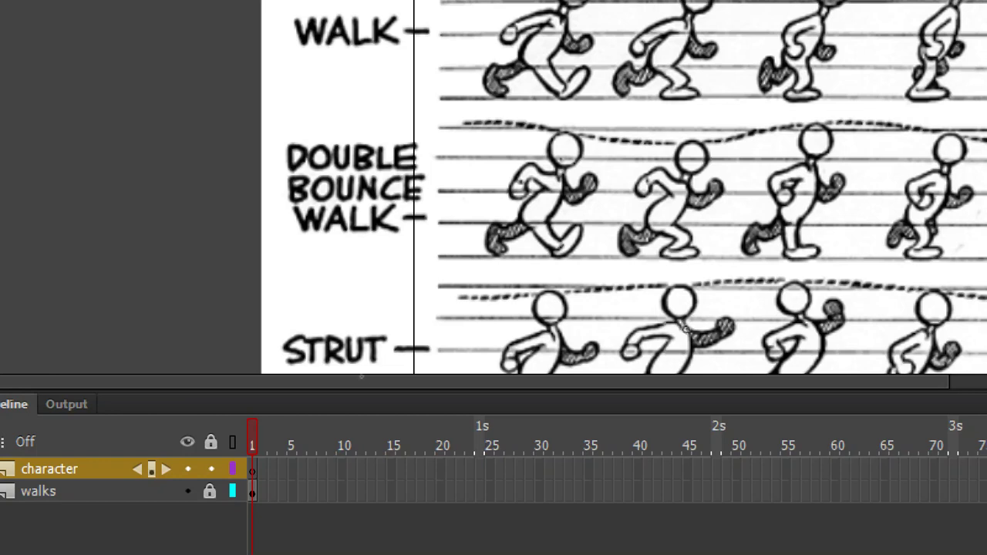
# Extend the walks layer's frames to frame 16 and select frame 1 of the character layer
pyautogui.click(399, 494)
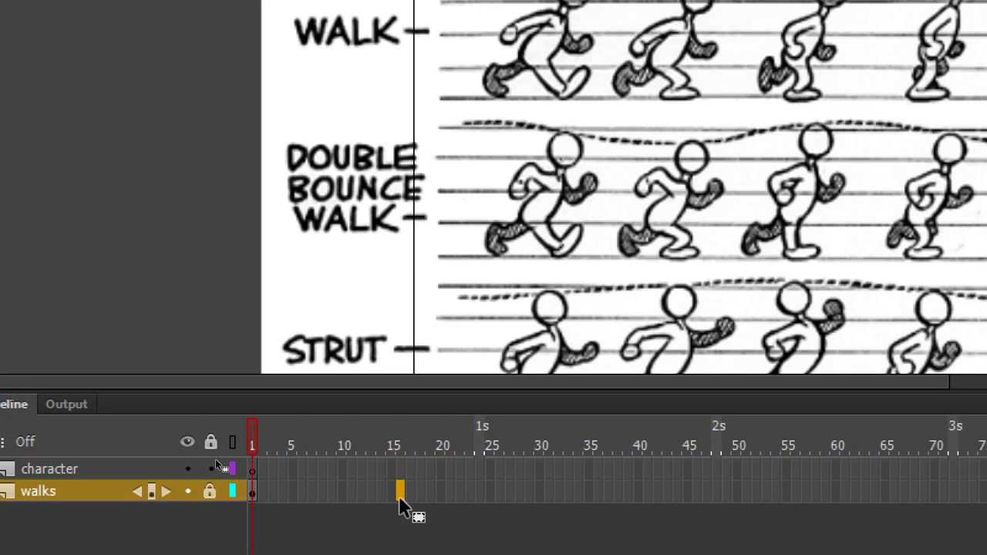
pyautogui.press('F5')
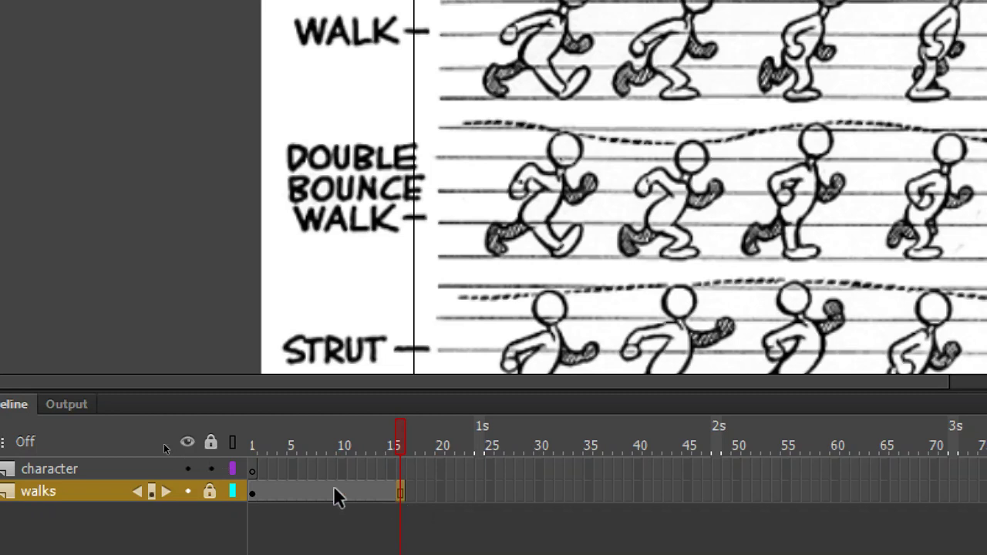
pyautogui.click(251, 466)
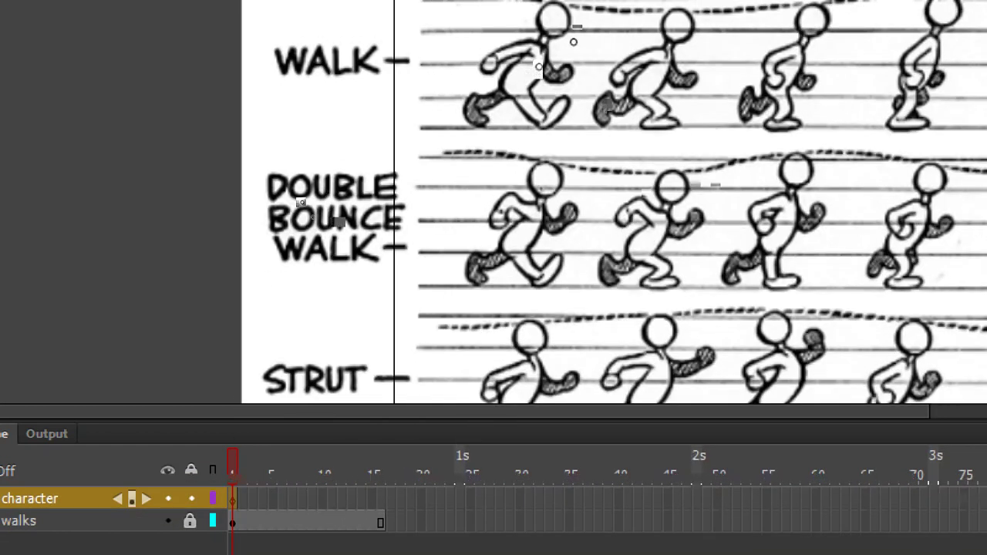
# Try tracing the head and torso line of the first WALK figure with a red brush, and undo the strokes
pyautogui.moveTo(562, 3)
pyautogui.mouseDown()
pyautogui.moveTo(539, 23)
pyautogui.moveTo(558, 35)
pyautogui.mouseUp()
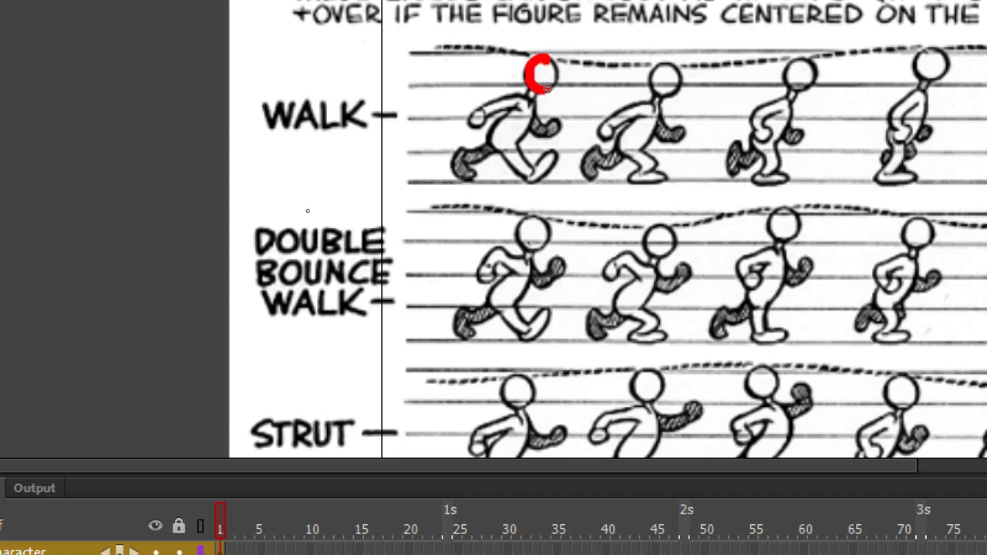
pyautogui.moveTo(547, 88)
pyautogui.mouseDown()
pyautogui.moveTo(532, 97)
pyautogui.moveTo(515, 143)
pyautogui.mouseUp()
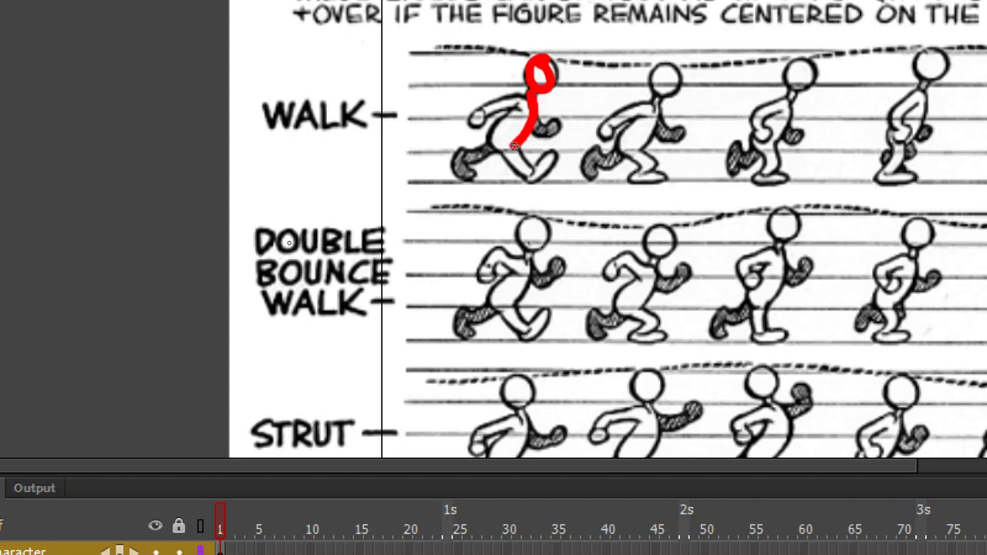
pyautogui.hotkey('ctrl', 'z')
pyautogui.hotkey('ctrl', 'z')
pyautogui.press('Return')
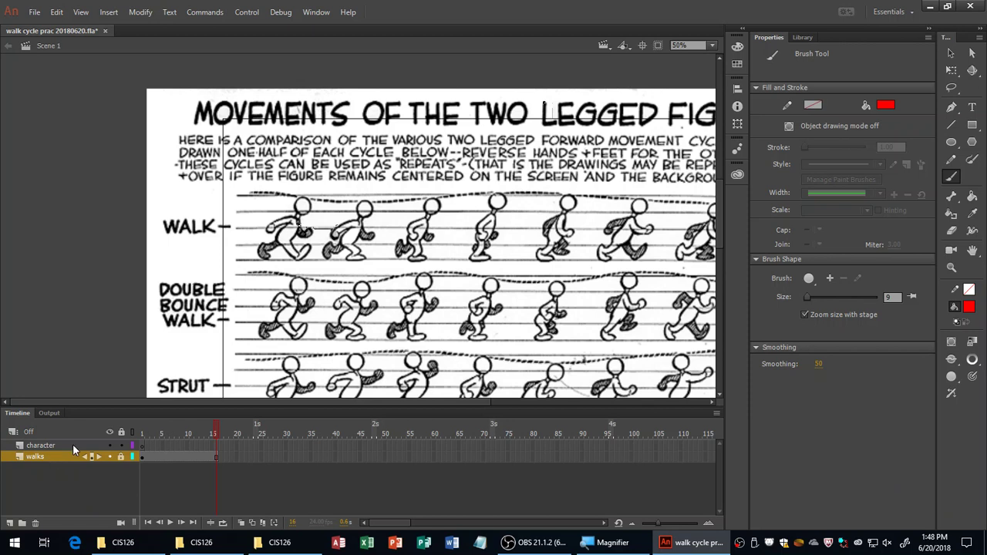
pyautogui.click(72, 445)
pyautogui.click(354, 247)
pyautogui.click(613, 287)
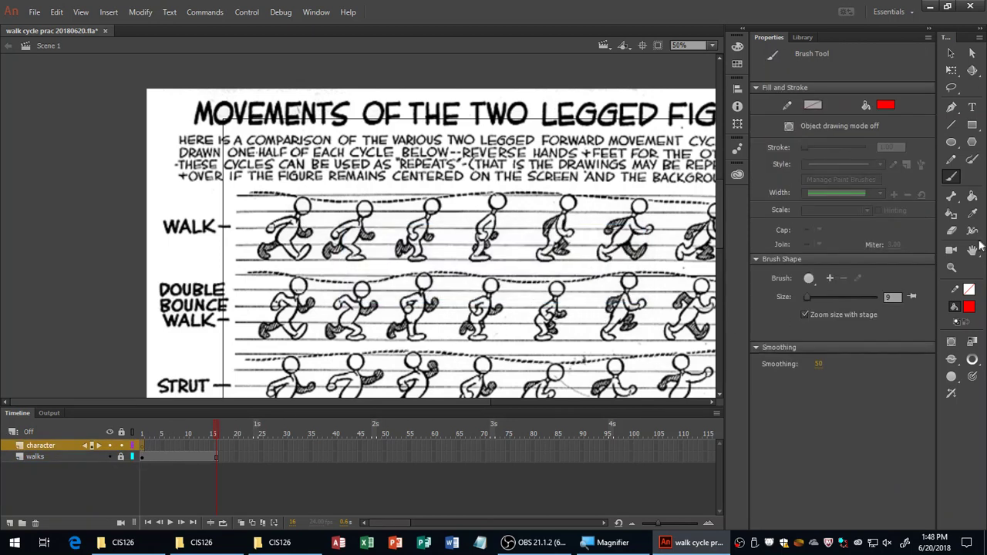
pyautogui.click(261, 289)
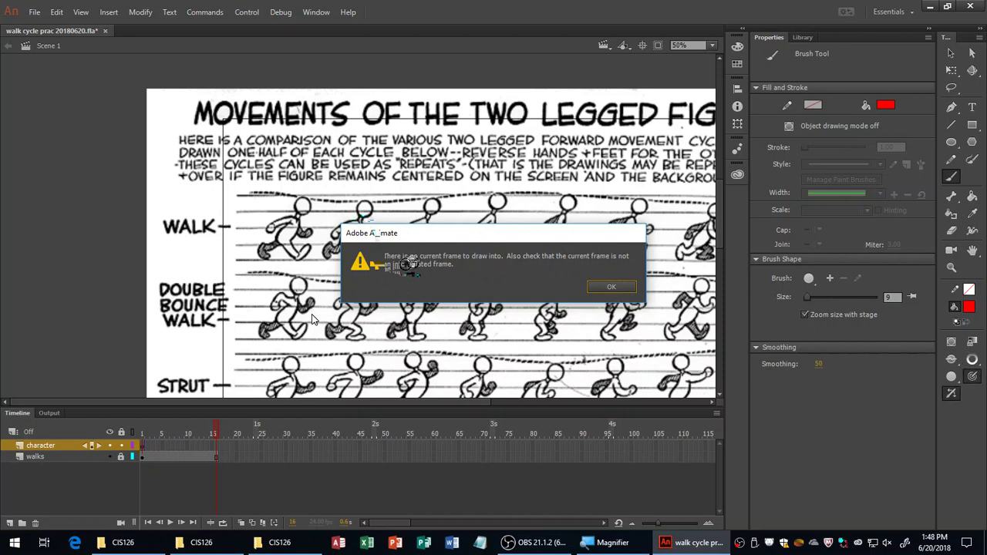
pyautogui.press('Return')
pyautogui.press('super+plus')
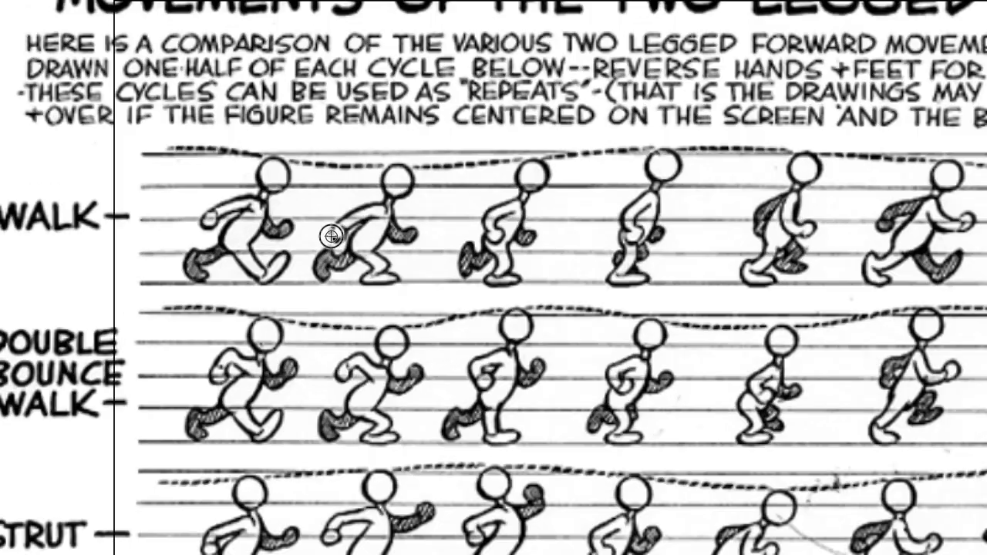
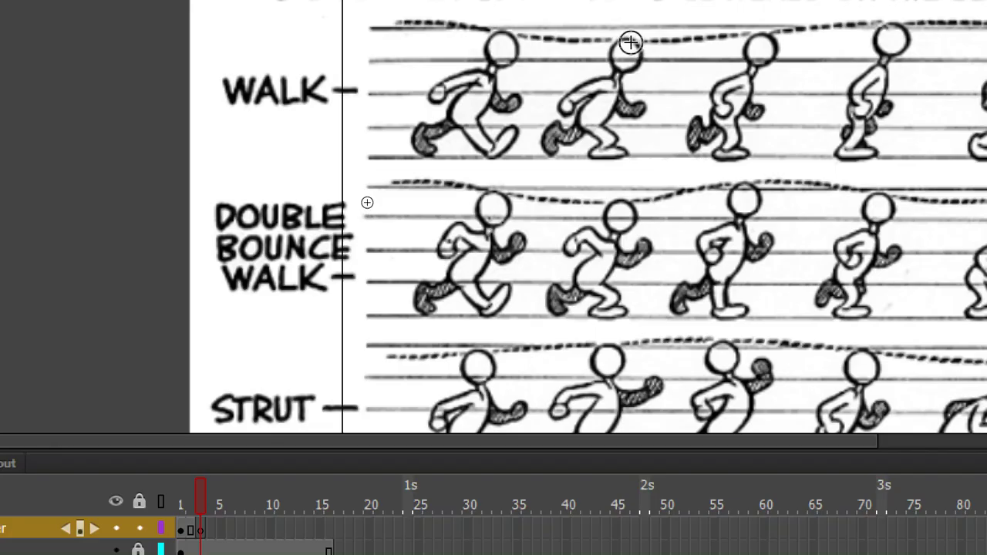
# Trace the second WALK figure with the red brush on frame 3 of the character layer, including head, body, arms and legs
pyautogui.moveTo(630, 42)
pyautogui.mouseDown()
pyautogui.moveTo(610, 52)
pyautogui.moveTo(622, 76)
pyautogui.moveTo(637, 63)
pyautogui.moveTo(628, 41)
pyautogui.mouseUp()
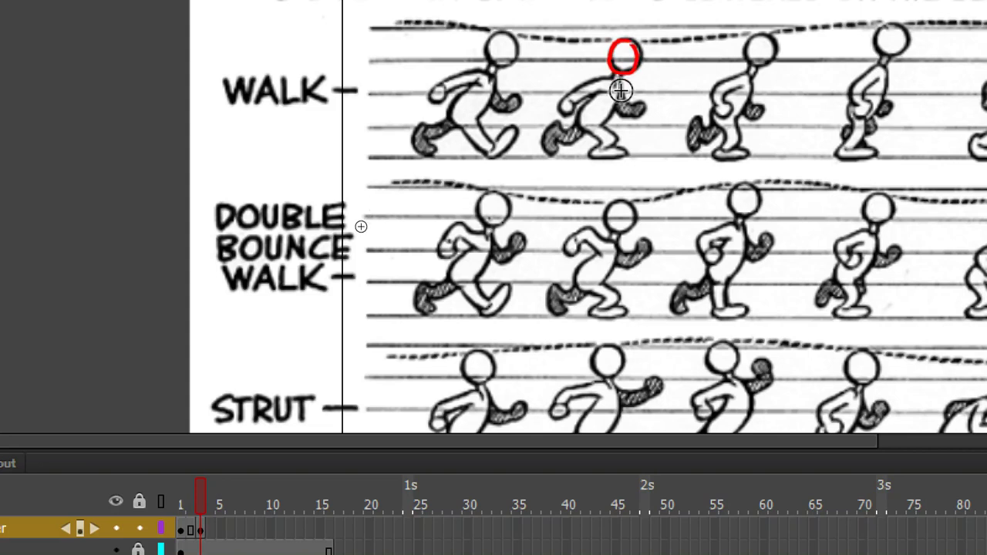
pyautogui.moveTo(620, 80)
pyautogui.mouseDown()
pyautogui.moveTo(595, 128)
pyautogui.moveTo(611, 137)
pyautogui.moveTo(604, 149)
pyautogui.mouseUp()
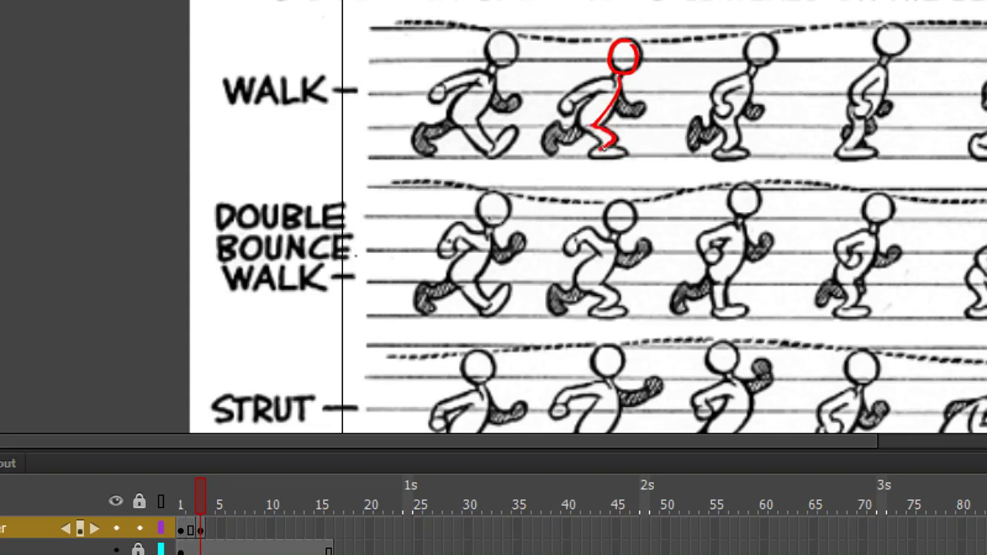
pyautogui.moveTo(591, 135)
pyautogui.mouseDown()
pyautogui.moveTo(579, 116)
pyautogui.moveTo(609, 99)
pyautogui.mouseUp()
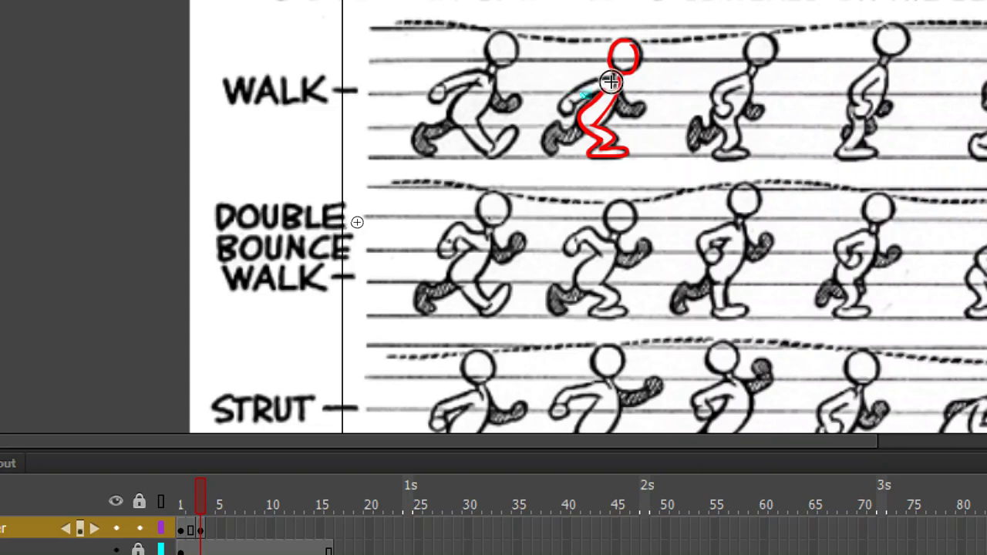
pyautogui.moveTo(575, 96)
pyautogui.mouseDown()
pyautogui.moveTo(609, 82)
pyautogui.moveTo(634, 108)
pyautogui.moveTo(648, 100)
pyautogui.mouseUp()
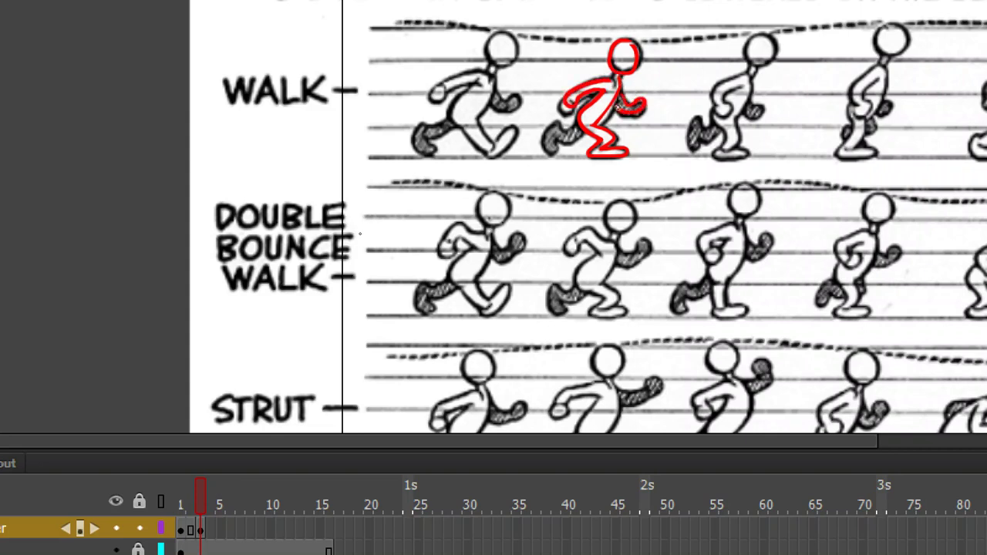
pyautogui.moveTo(580, 115)
pyautogui.mouseDown()
pyautogui.moveTo(563, 131)
pyautogui.moveTo(550, 125)
pyautogui.mouseUp()
pyautogui.click(551, 137)
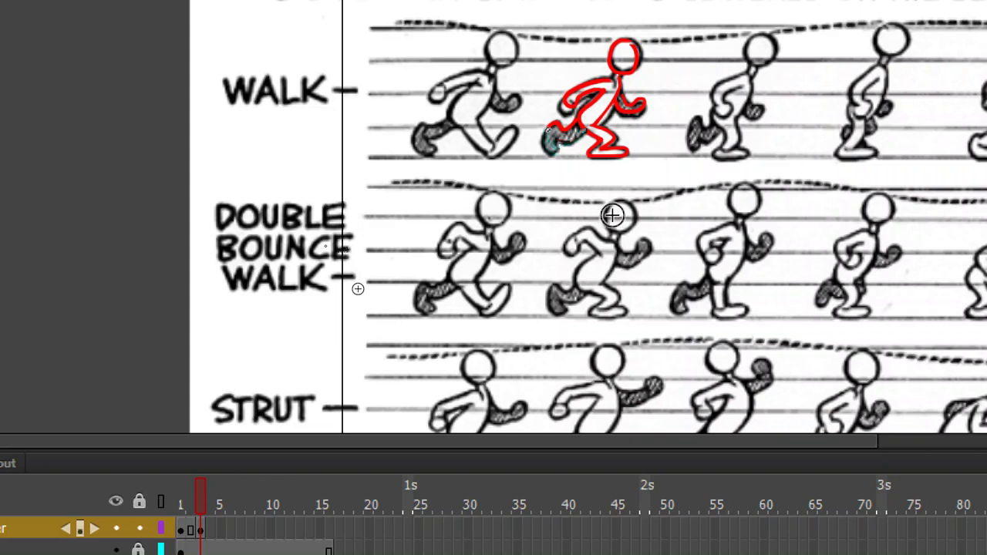
pyautogui.press('Escape')
# Insert a blank keyframe at frame 5 of the character layer and trace the third WALK figure there in red
pyautogui.press('.')
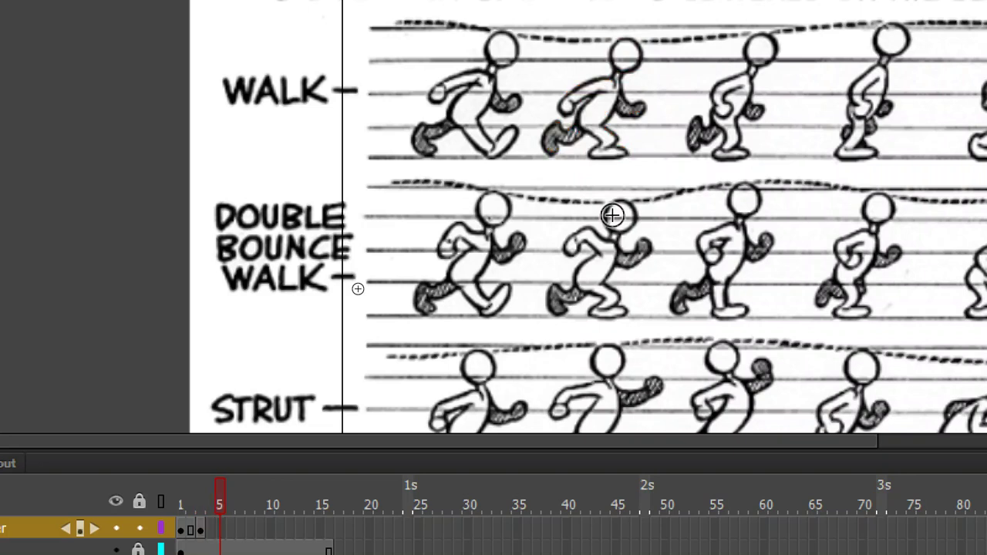
pyautogui.press('F7')
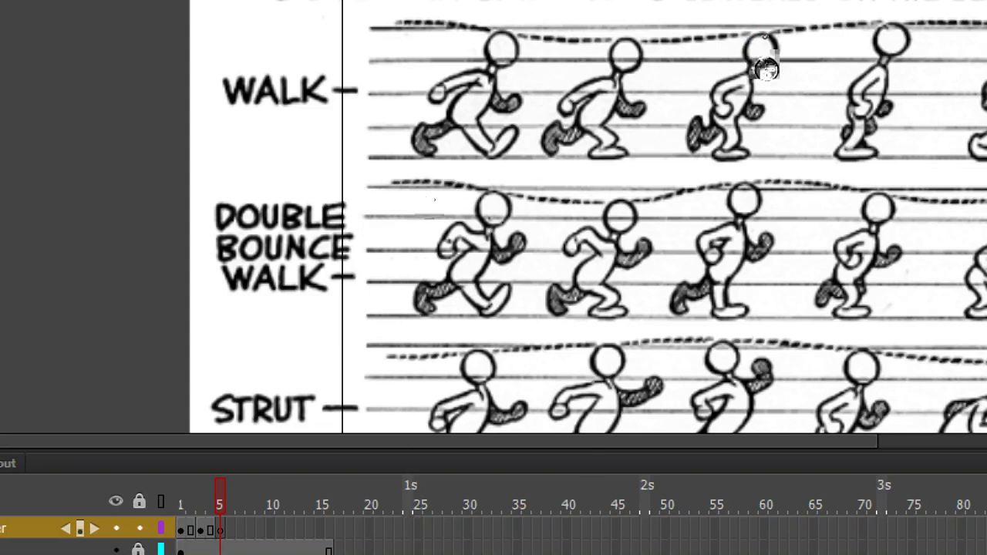
pyautogui.moveTo(779, 42)
pyautogui.mouseDown()
pyautogui.moveTo(759, 55)
pyautogui.moveTo(773, 73)
pyautogui.moveTo(790, 53)
pyautogui.moveTo(780, 36)
pyautogui.moveTo(751, 122)
pyautogui.moveTo(742, 158)
pyautogui.mouseUp()
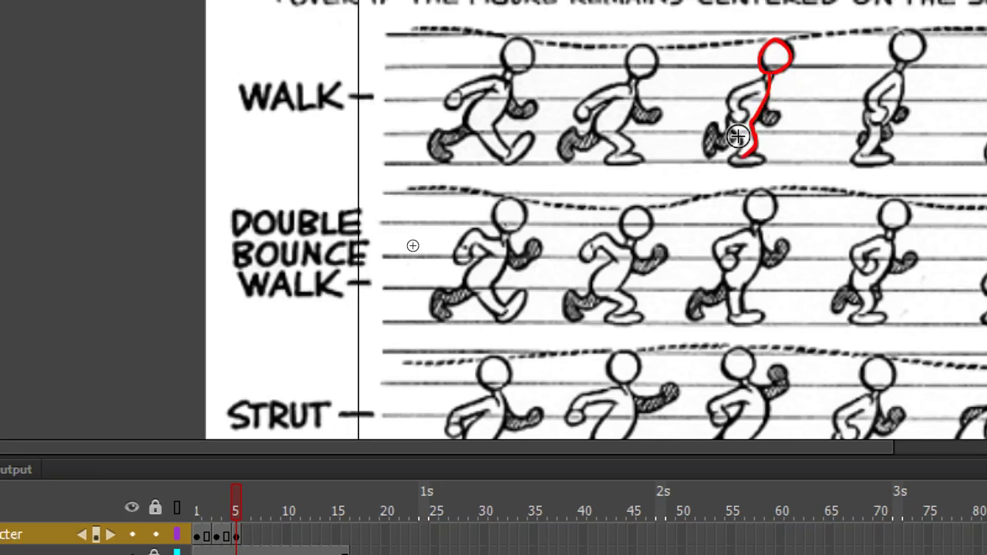
pyautogui.moveTo(764, 77)
pyautogui.mouseDown()
pyautogui.moveTo(726, 102)
pyautogui.moveTo(731, 117)
pyautogui.moveTo(748, 122)
pyautogui.mouseUp()
pyautogui.moveTo(760, 88); pyautogui.dragTo(734, 117)
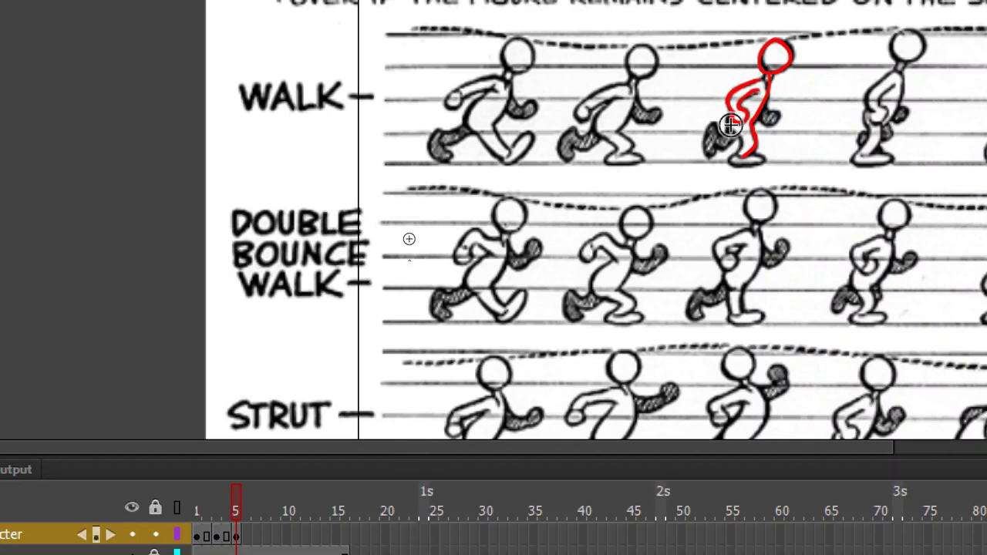
pyautogui.moveTo(751, 153)
pyautogui.mouseDown()
pyautogui.moveTo(742, 162)
pyautogui.moveTo(766, 162)
pyautogui.mouseUp()
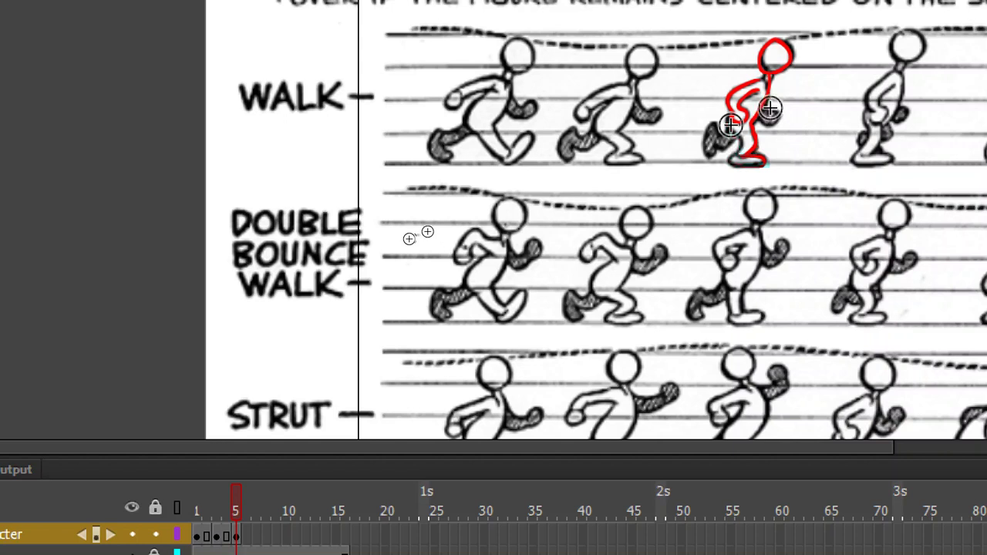
pyautogui.moveTo(762, 116)
pyautogui.mouseDown()
pyautogui.moveTo(713, 122)
pyautogui.moveTo(705, 146)
pyautogui.moveTo(719, 155)
pyautogui.moveTo(728, 142)
pyautogui.mouseUp()
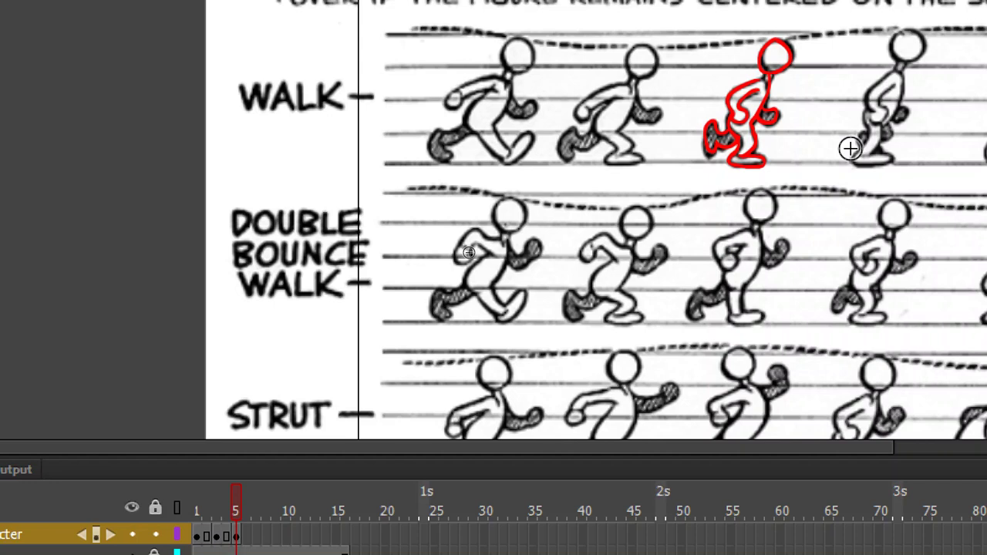
# Step back and forth through the traced frames of the character layer to check the motion between poses
pyautogui.press(',')
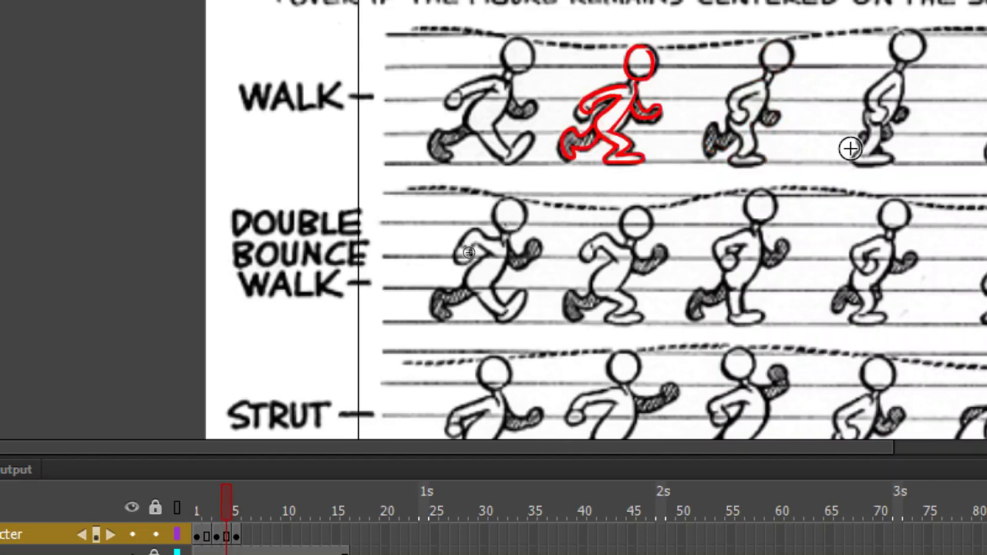
pyautogui.press(',')
pyautogui.press(',')
pyautogui.press('.')
pyautogui.press('.')
pyautogui.press('.')
pyautogui.press(',')
pyautogui.press(',')
pyautogui.press('.')
pyautogui.press('.')
pyautogui.press('.')
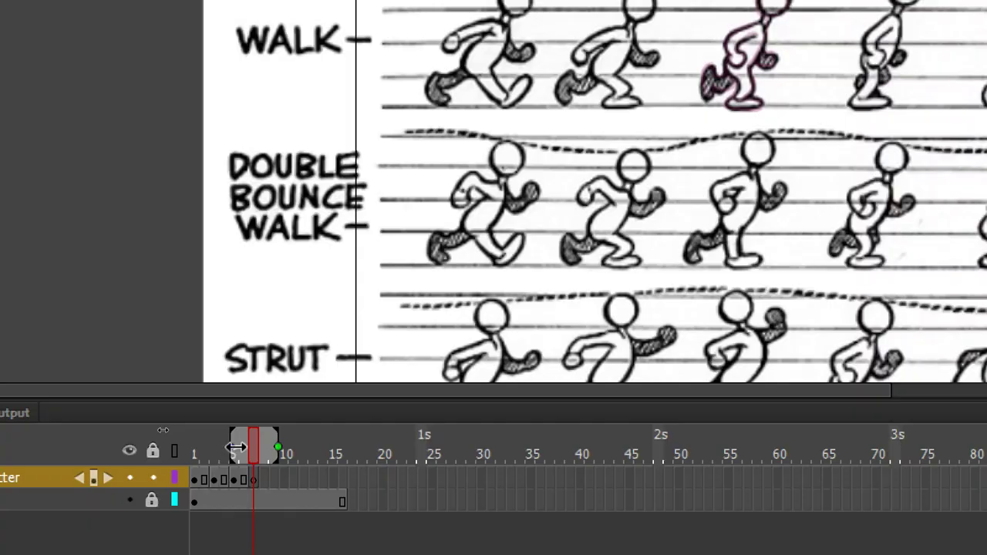
# Extend the onion skin range back to frame 1 and return to frame 5 to compare the traced poses
pyautogui.moveTo(229, 444); pyautogui.dragTo(191, 453)
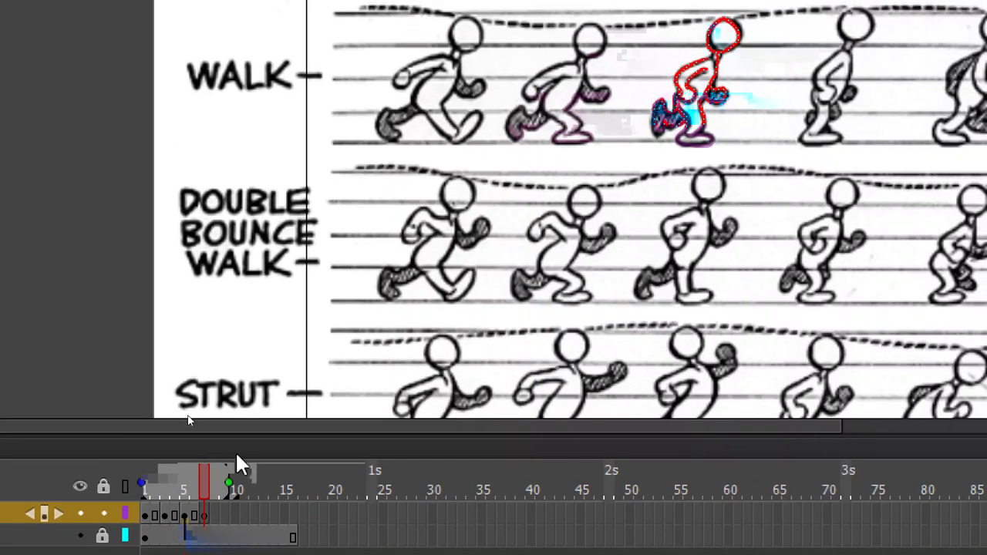
pyautogui.press(',')
pyautogui.press(',')
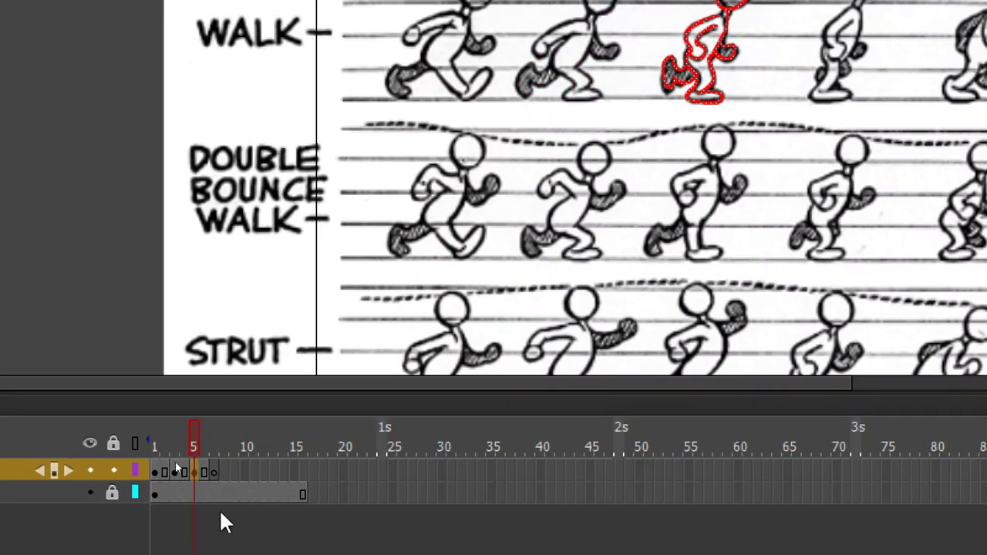
# Trace the fourth WALK figure in red on frame 7 of the character layer, including head, torso, arms and legs
pyautogui.click(214, 469)
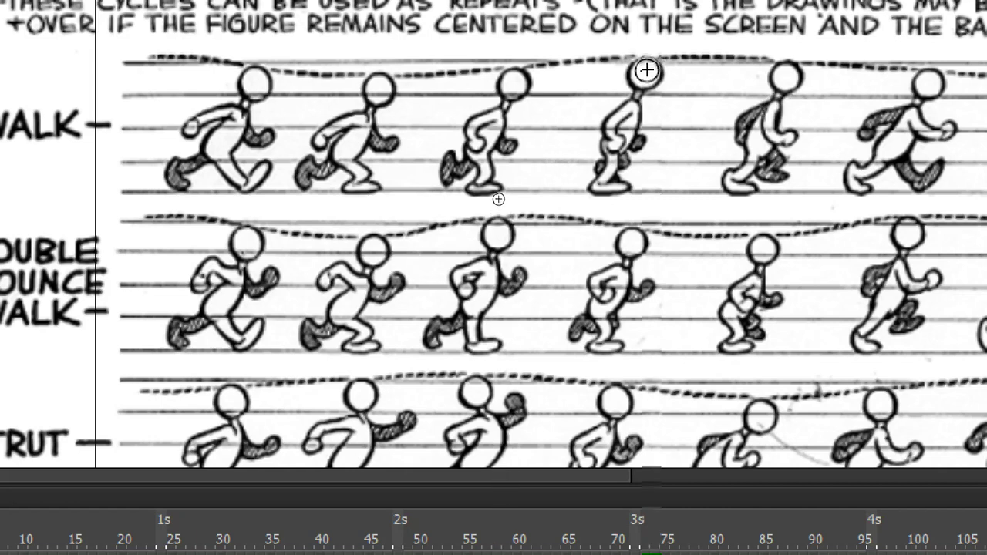
pyautogui.click(639, 98)
pyautogui.moveTo(639, 100); pyautogui.dragTo(625, 160)
pyautogui.moveTo(646, 71)
pyautogui.mouseDown()
pyautogui.moveTo(603, 129)
pyautogui.moveTo(617, 145)
pyautogui.moveTo(632, 113)
pyautogui.moveTo(633, 141)
pyautogui.moveTo(611, 155)
pyautogui.moveTo(607, 139)
pyautogui.moveTo(601, 146)
pyautogui.moveTo(590, 189)
pyautogui.moveTo(626, 183)
pyautogui.mouseUp()
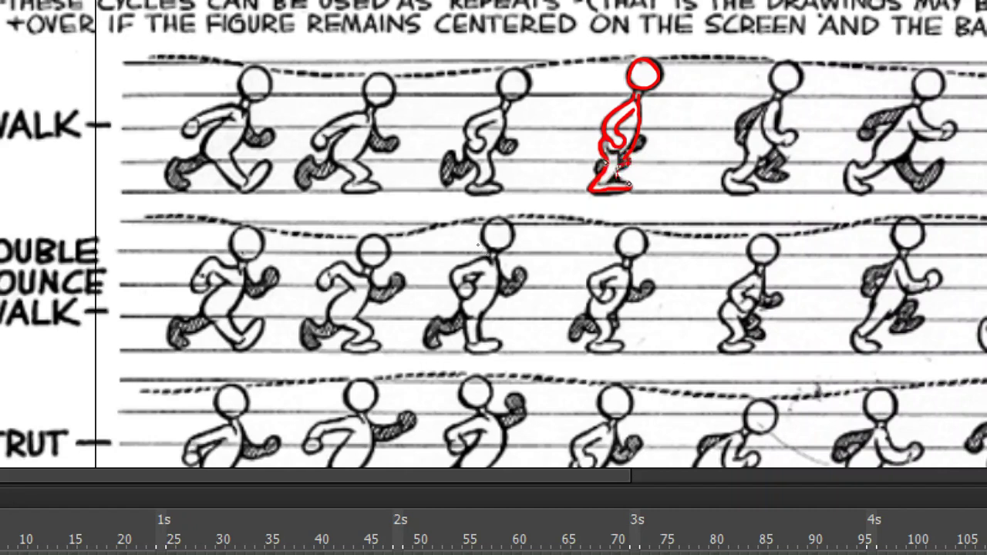
pyautogui.moveTo(621, 165)
pyautogui.mouseDown()
pyautogui.moveTo(639, 143)
pyautogui.moveTo(628, 144)
pyautogui.moveTo(633, 154)
pyautogui.mouseUp()
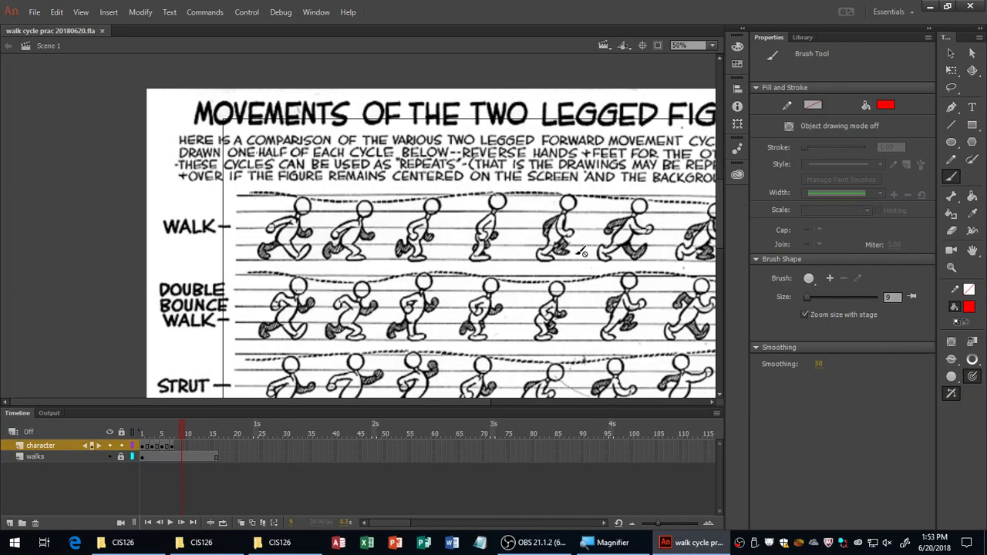
# Insert a blank keyframe at frame 9 of the character layer and trace the sixth WALK figure there in red
pyautogui.press('F7')
pyautogui.press(',')
pyautogui.press('.')
pyautogui.hotkey('ctrl', 'z')
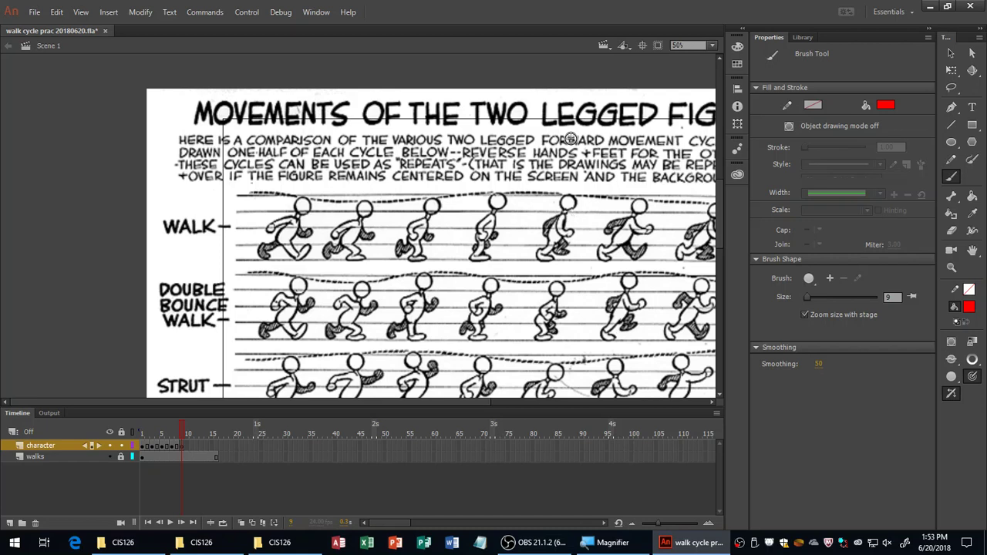
pyautogui.moveTo(501, 202)
pyautogui.mouseDown()
pyautogui.moveTo(488, 235)
pyautogui.moveTo(501, 235)
pyautogui.moveTo(493, 213)
pyautogui.moveTo(492, 243)
pyautogui.moveTo(471, 251)
pyautogui.moveTo(446, 296)
pyautogui.moveTo(427, 298)
pyautogui.moveTo(424, 316)
pyautogui.moveTo(444, 322)
pyautogui.moveTo(444, 308)
pyautogui.moveTo(490, 273)
pyautogui.moveTo(483, 295)
pyautogui.moveTo(500, 306)
pyautogui.moveTo(515, 300)
pyautogui.moveTo(478, 312)
pyautogui.mouseUp()
pyautogui.hotkey('ctrl', '=')
pyautogui.moveTo(492, 267)
pyautogui.mouseDown()
pyautogui.moveTo(443, 248)
pyautogui.moveTo(432, 266)
pyautogui.moveTo(474, 257)
pyautogui.mouseUp()
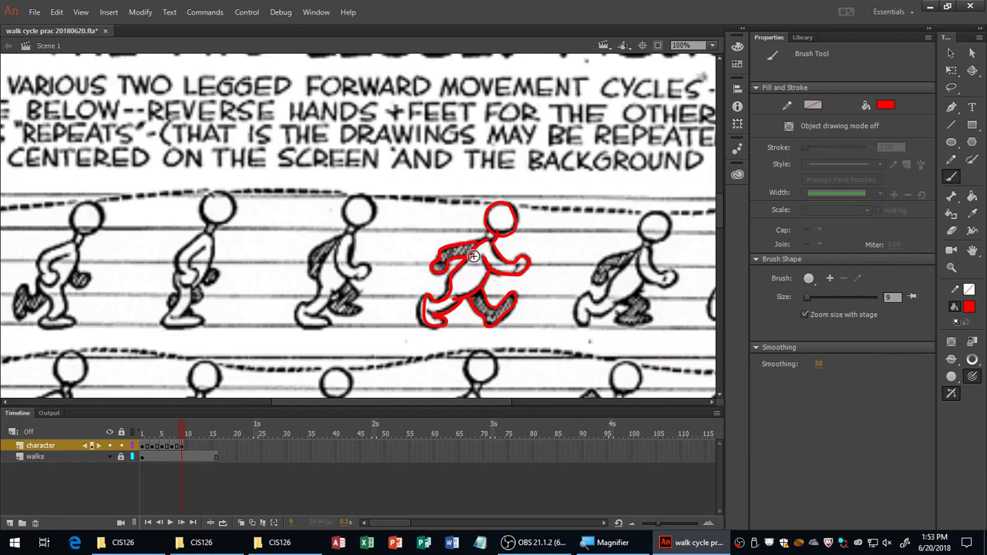
# Trace the seventh WALK figure in red on a blank keyframe at frame 11 of the character layer
pyautogui.moveTo(441, 355); pyautogui.dragTo(247, 276)
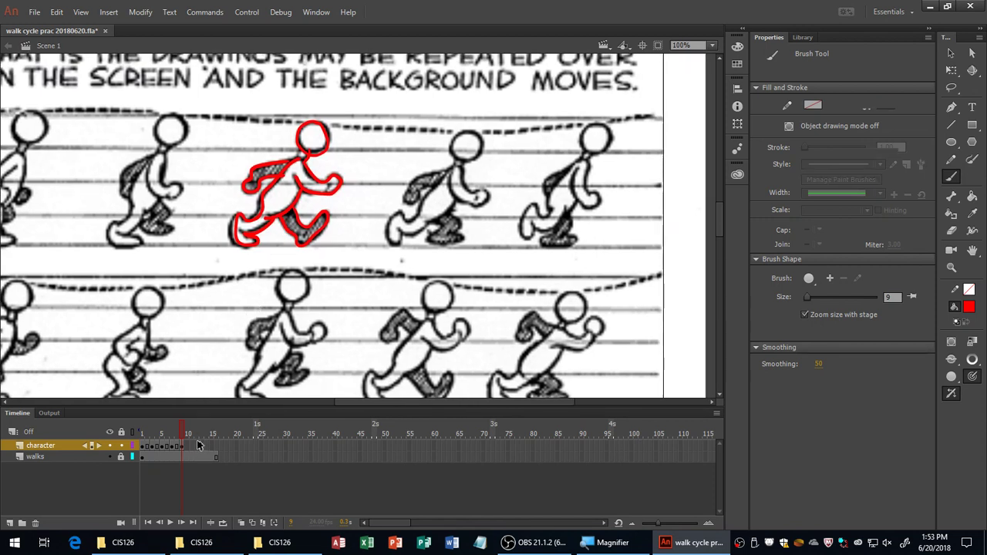
pyautogui.moveTo(472, 132)
pyautogui.mouseDown()
pyautogui.moveTo(453, 151)
pyautogui.moveTo(476, 157)
pyautogui.moveTo(461, 151)
pyautogui.moveTo(461, 174)
pyautogui.moveTo(454, 169)
pyautogui.moveTo(484, 199)
pyautogui.moveTo(476, 206)
pyautogui.moveTo(454, 182)
pyautogui.moveTo(439, 221)
pyautogui.moveTo(395, 246)
pyautogui.moveTo(395, 226)
pyautogui.moveTo(424, 218)
pyautogui.moveTo(420, 202)
pyautogui.moveTo(455, 162)
pyautogui.moveTo(421, 204)
pyautogui.mouseUp()
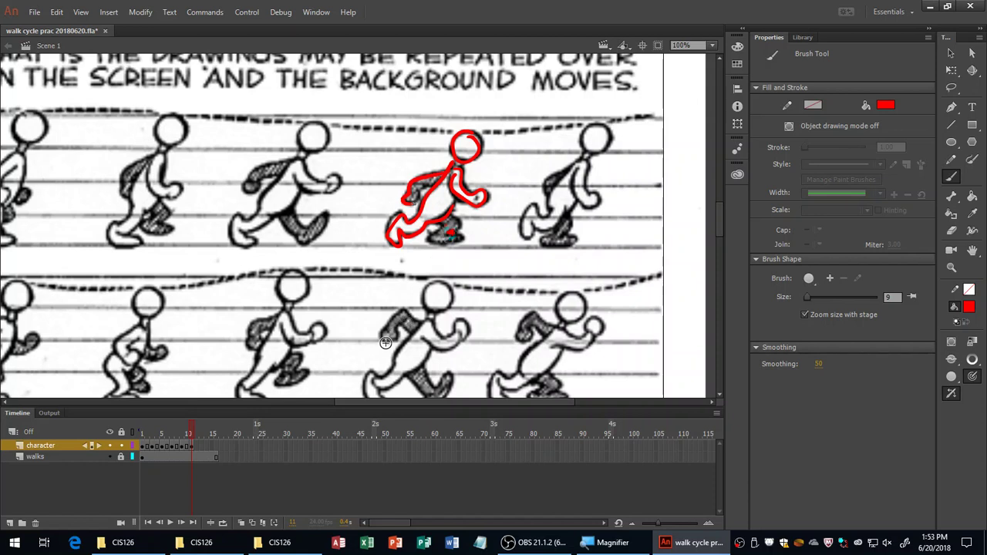
# Insert a blank keyframe at frame 13, trace the eighth WALK figure there in red, and save the file
pyautogui.press('F7')
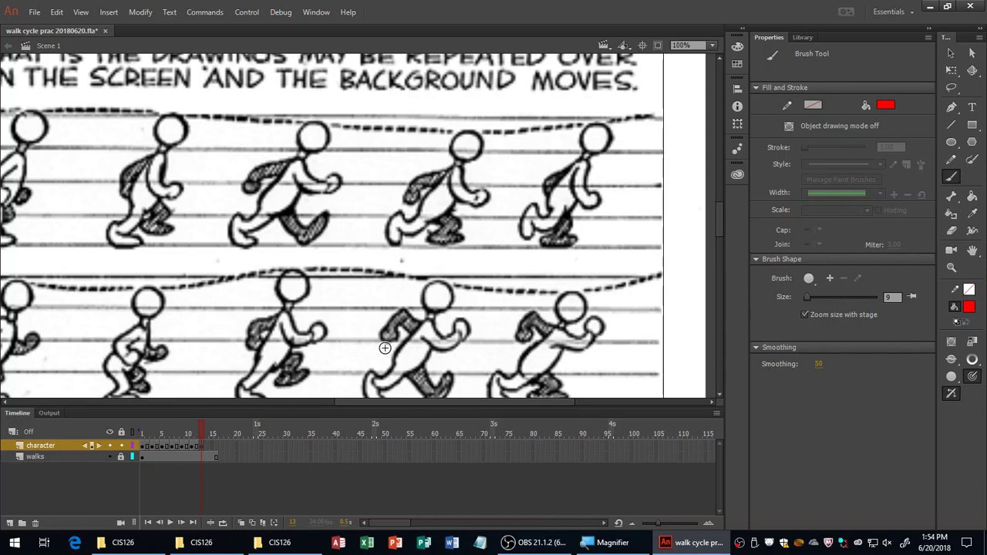
pyautogui.press(',')
pyautogui.press(',')
pyautogui.press(',')
pyautogui.press(',')
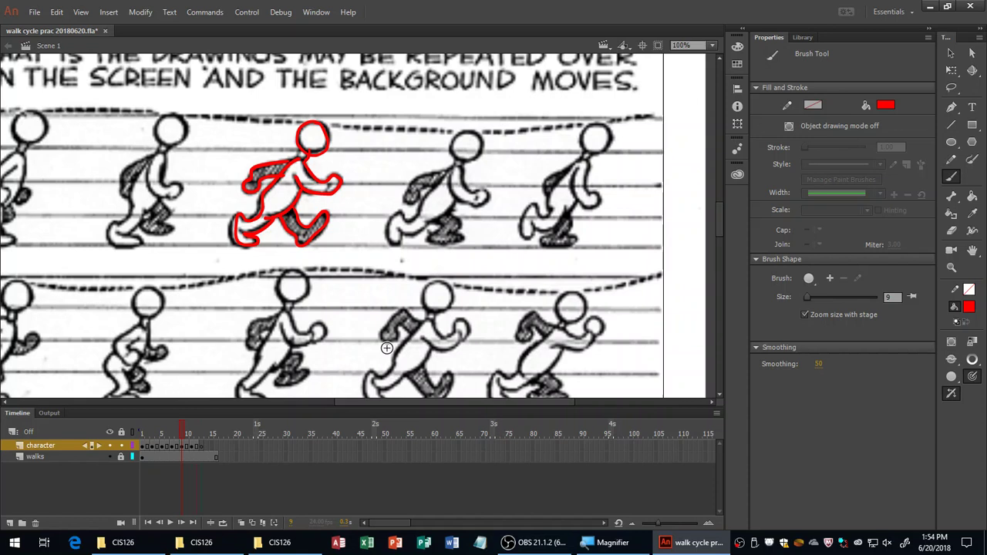
pyautogui.moveTo(579, 142)
pyautogui.mouseDown()
pyautogui.moveTo(596, 124)
pyautogui.moveTo(581, 136)
pyautogui.moveTo(583, 152)
pyautogui.moveTo(596, 151)
pyautogui.moveTo(590, 130)
pyautogui.moveTo(579, 162)
pyautogui.moveTo(595, 204)
pyautogui.mouseUp()
pyautogui.press('.')
pyautogui.press('.')
pyautogui.press('.')
pyautogui.press('.')
pyautogui.moveTo(584, 164)
pyautogui.mouseDown()
pyautogui.moveTo(577, 199)
pyautogui.moveTo(552, 228)
pyautogui.moveTo(527, 234)
pyautogui.moveTo(532, 208)
pyautogui.moveTo(546, 214)
pyautogui.moveTo(559, 187)
pyautogui.mouseUp()
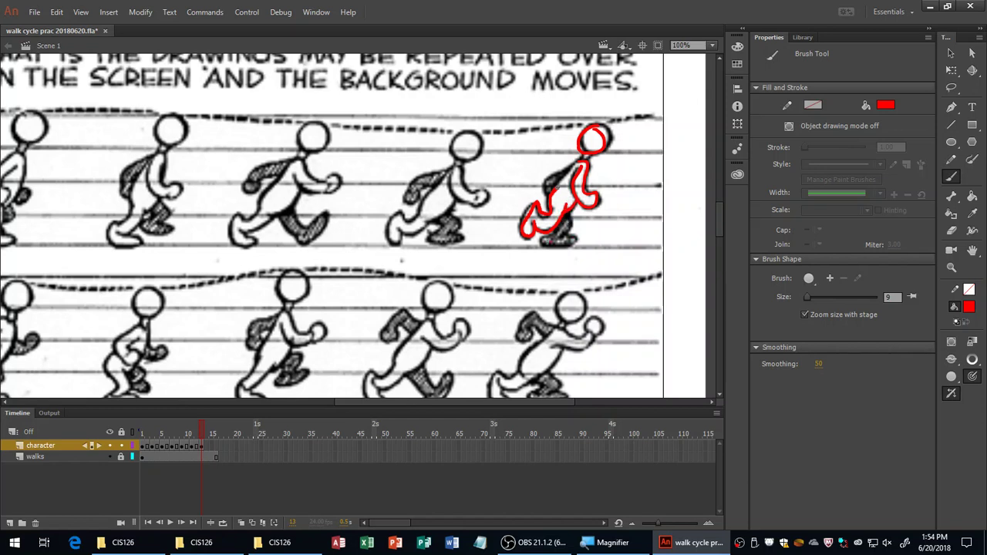
pyautogui.moveTo(567, 174)
pyautogui.mouseDown()
pyautogui.moveTo(541, 216)
pyautogui.moveTo(549, 225)
pyautogui.mouseUp()
pyautogui.hotkey('ctrl', 's')
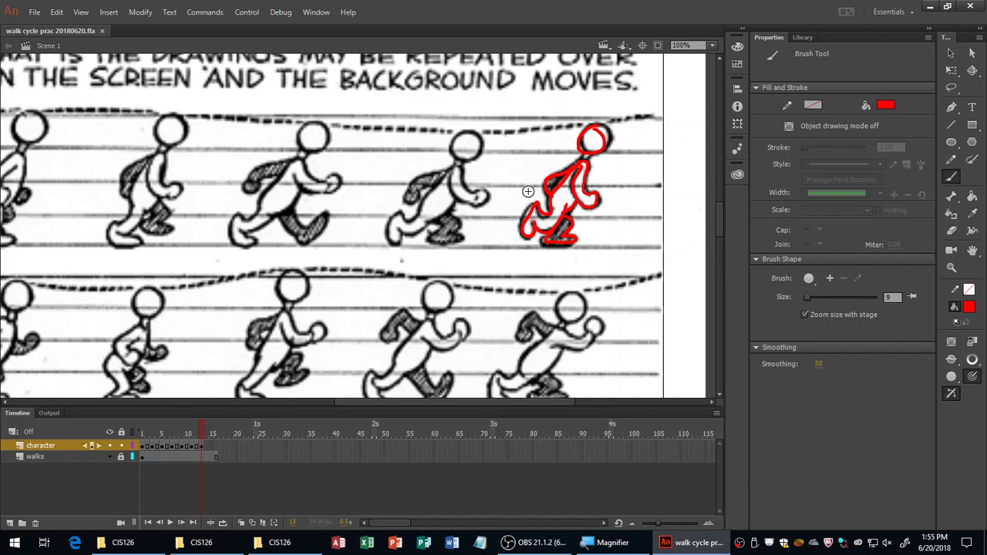
# Step back and forth through the character frames with the whole WALK row in view to check for skipped poses
pyautogui.press('.')
pyautogui.press('.')
pyautogui.press('.')
pyautogui.press('.')
pyautogui.press('.')
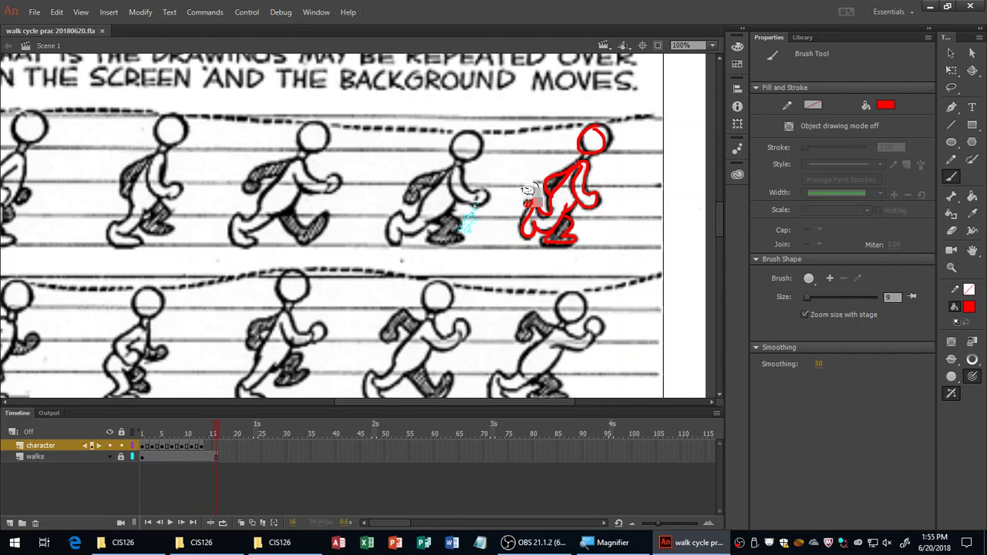
pyautogui.hotkey('ctrl', '-')
pyautogui.hotkey('ctrl', '-')
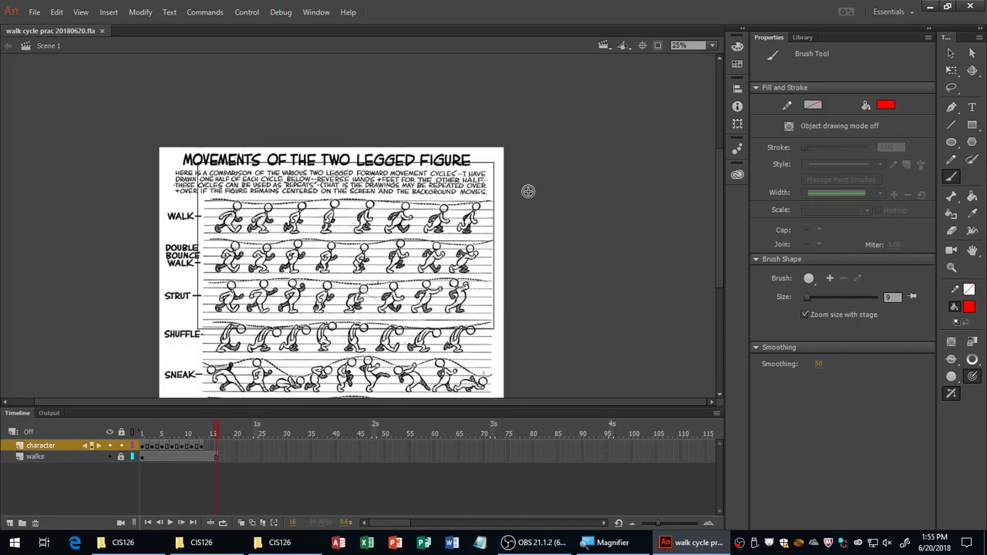
pyautogui.hotkey('ctrl', '1')
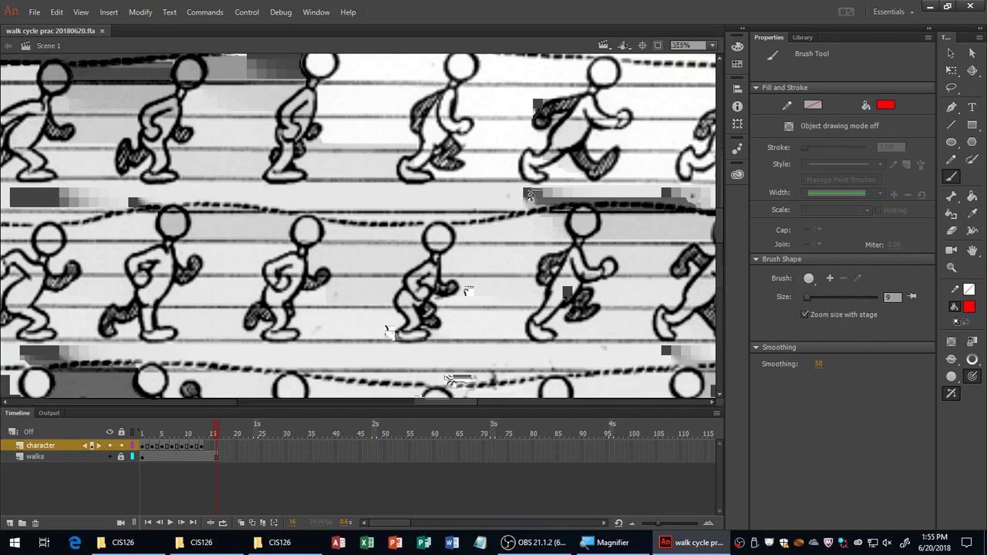
pyautogui.hotkey('ctrl', '2')
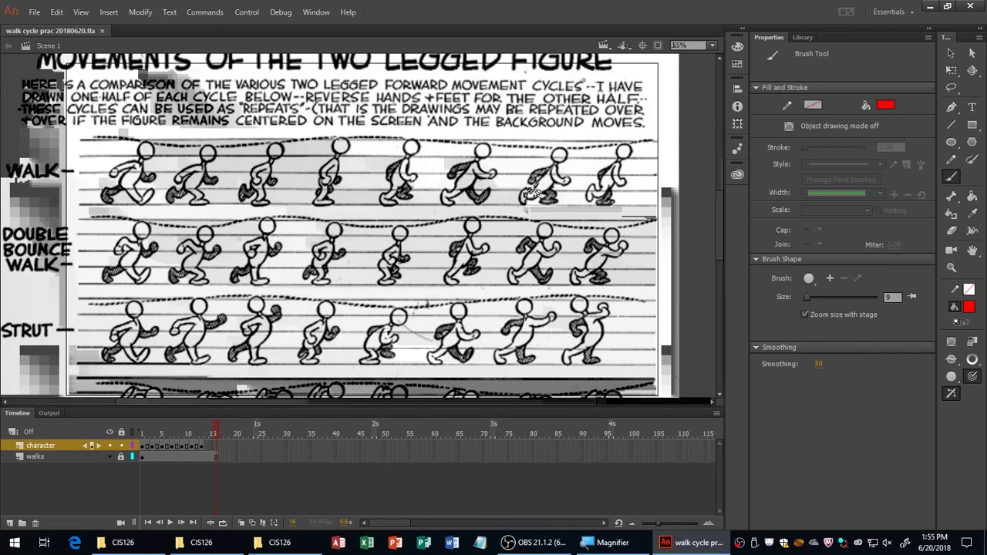
pyautogui.press(',')
pyautogui.press(',')
pyautogui.press(',')
pyautogui.press(',')
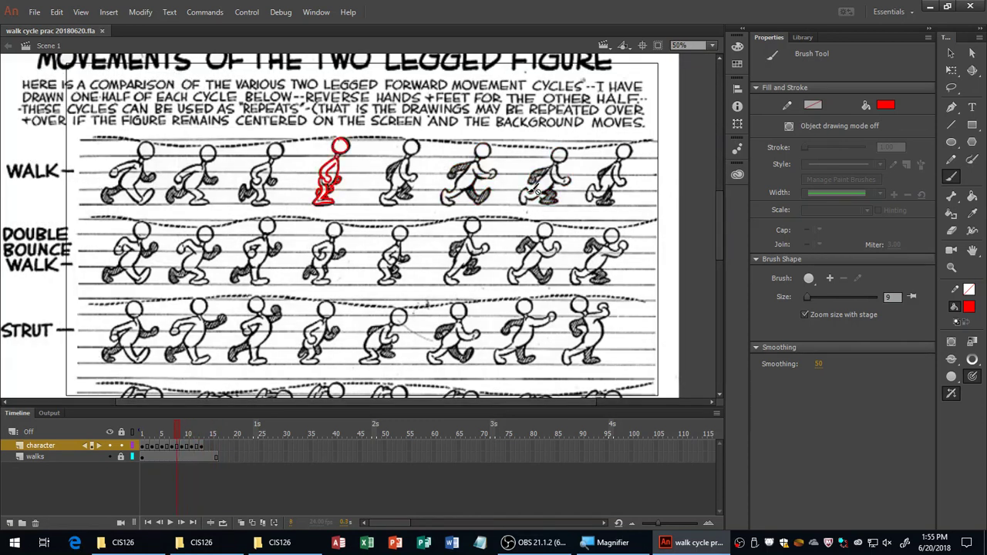
pyautogui.press('.')
pyautogui.press('.')
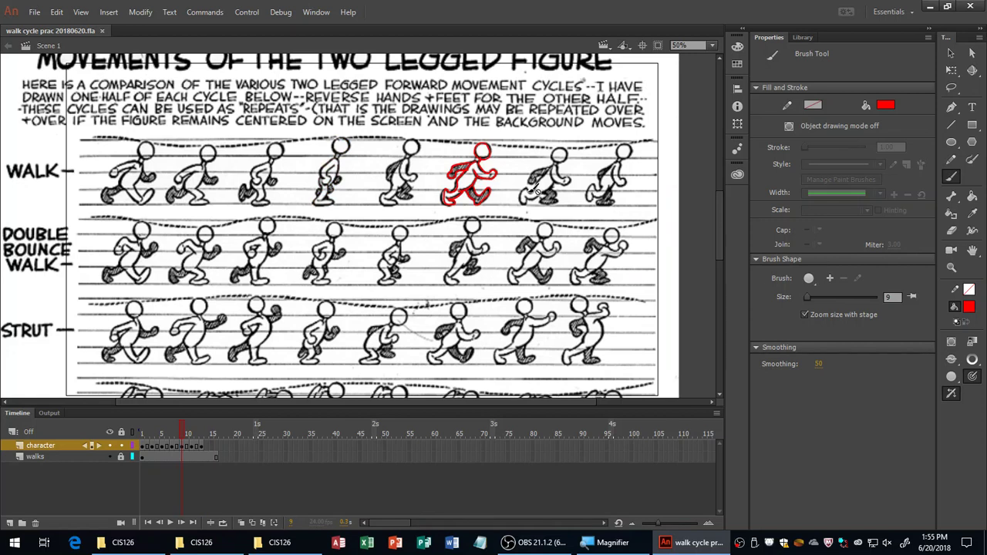
pyautogui.press(',')
pyautogui.press(',')
pyautogui.press('.')
pyautogui.press('.')
# Shift the character poses from frame 9 onward two frames later and insert a blank keyframe at frame 9
pyautogui.click(185, 447)
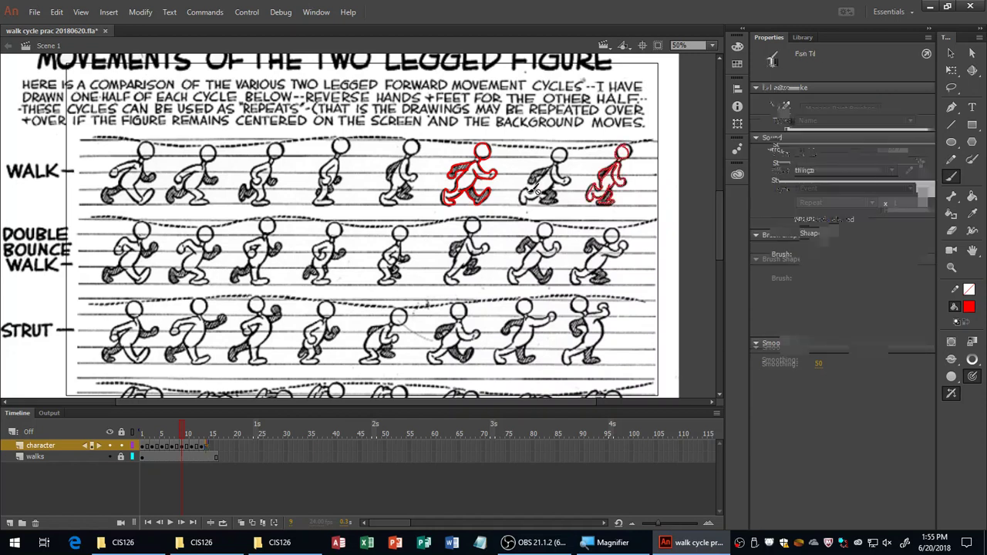
pyautogui.press('.')
pyautogui.press('.')
pyautogui.press('.')
pyautogui.press('.')
pyautogui.click(191, 447)
pyautogui.click(182, 447)
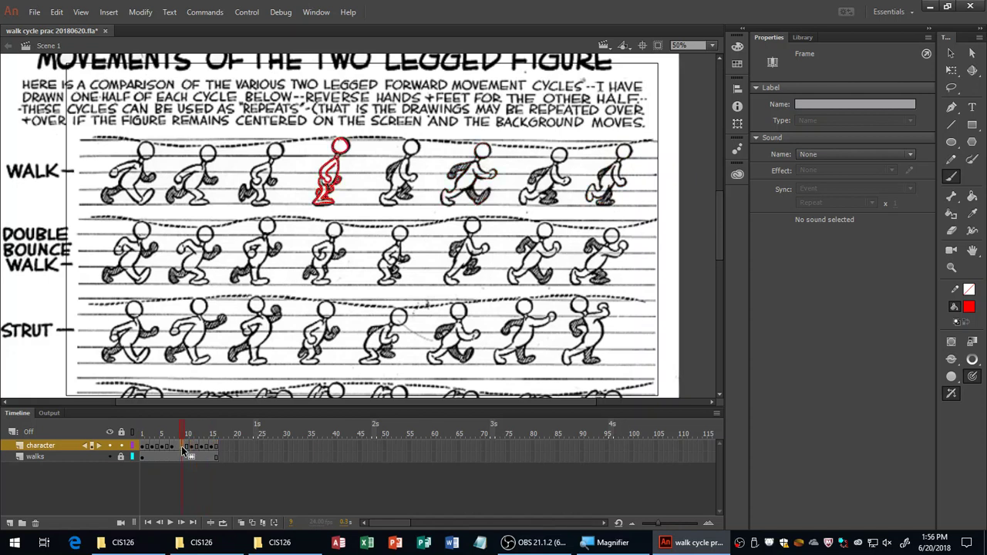
pyautogui.press('Delete')
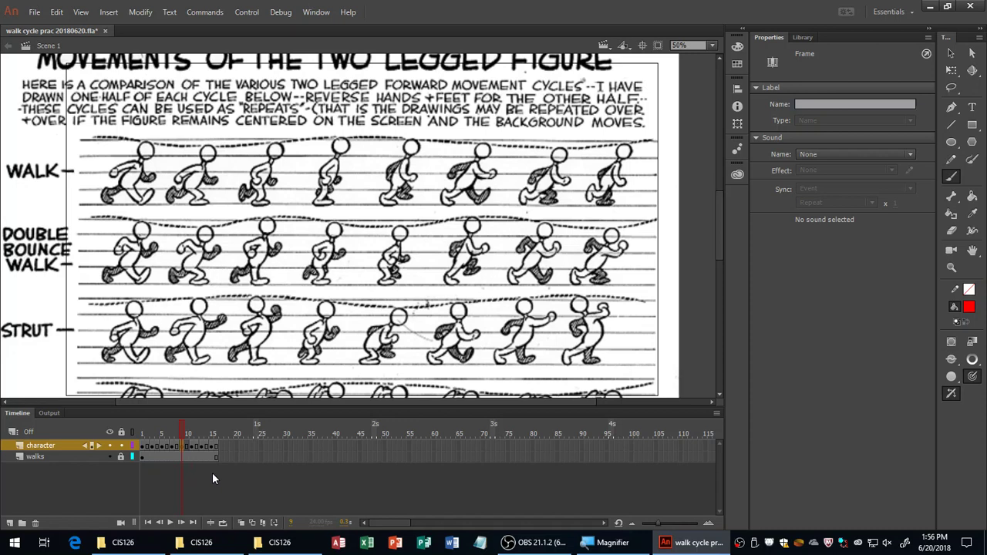
# Trace the skipped fifth WALK figure with the red brush on frame 9 of the character layer
pyautogui.hotkey('ctrl', '=')
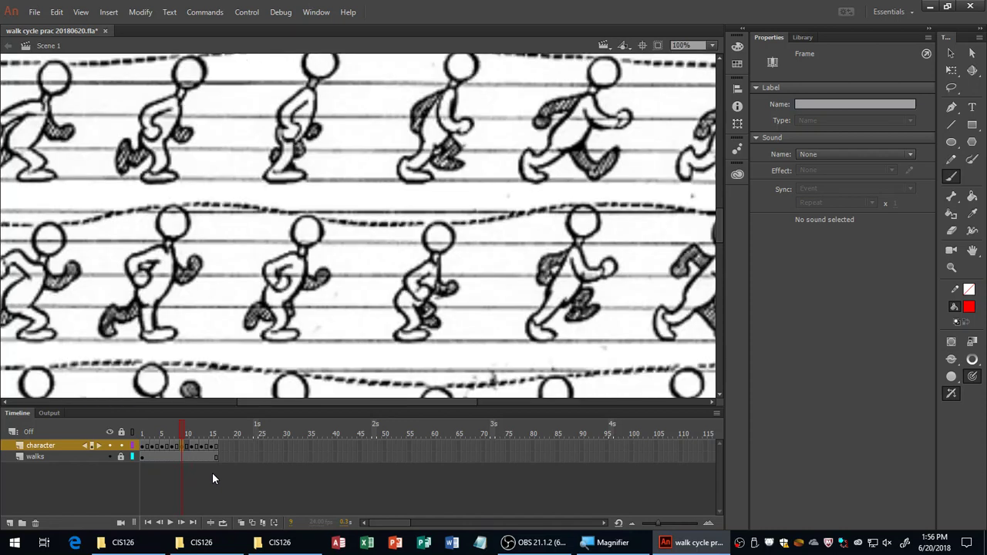
pyautogui.press(',')
pyautogui.press('.')
pyautogui.press('.')
pyautogui.press(',')
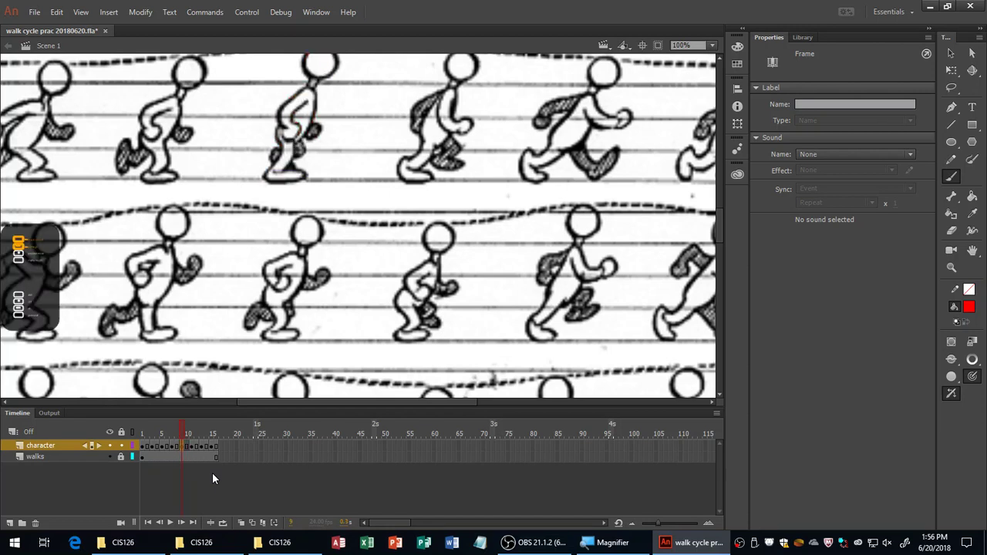
pyautogui.press('b')
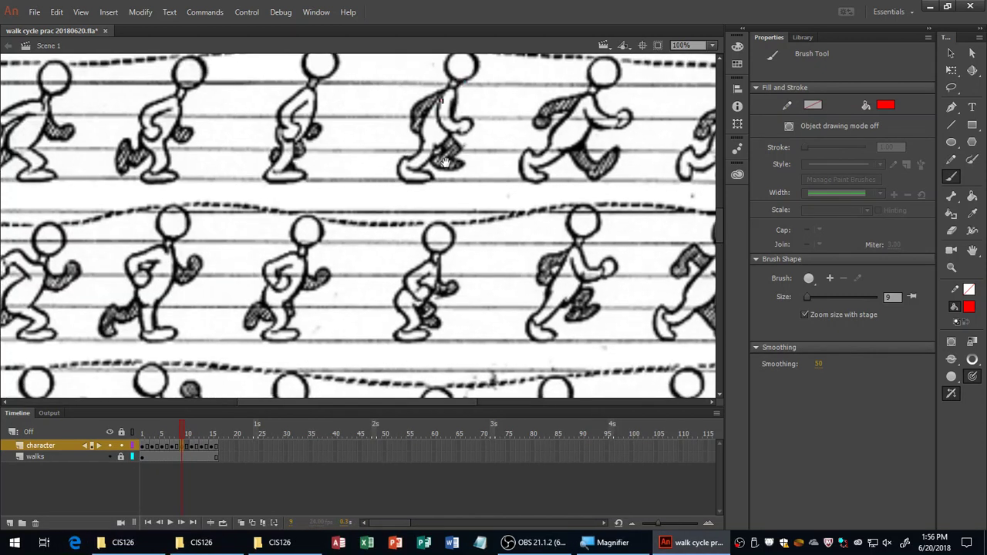
pyautogui.moveTo(450, 125)
pyautogui.mouseDown()
pyautogui.moveTo(440, 150)
pyautogui.moveTo(462, 154)
pyautogui.moveTo(445, 123)
pyautogui.moveTo(397, 205)
pyautogui.moveTo(432, 207)
pyautogui.moveTo(424, 185)
pyautogui.moveTo(455, 158)
pyautogui.moveTo(447, 178)
pyautogui.moveTo(458, 193)
pyautogui.moveTo(429, 185)
pyautogui.moveTo(443, 122)
pyautogui.moveTo(409, 147)
pyautogui.moveTo(431, 161)
pyautogui.mouseUp()
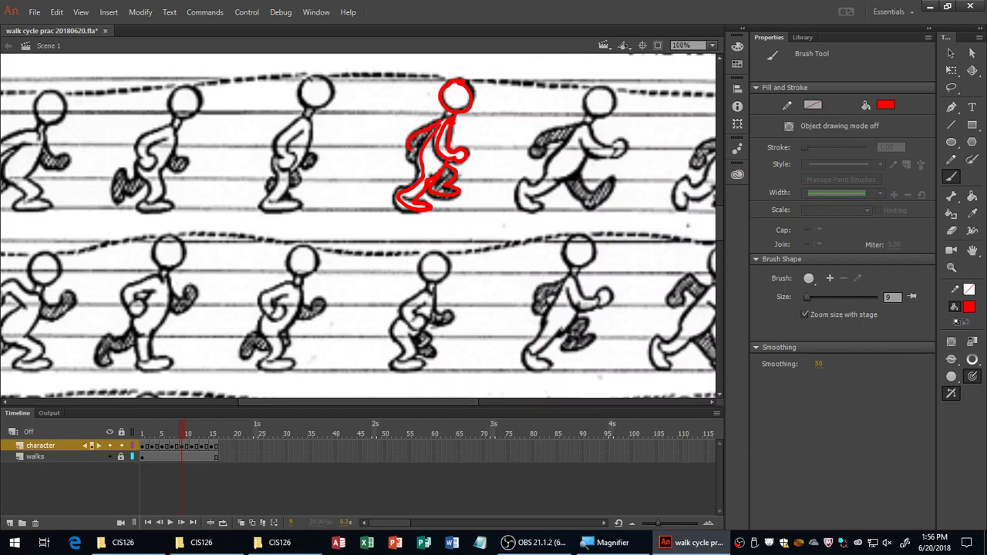
# Play the traced walk through to frame 16 and view the whole WALK row at 50% zoom
pyautogui.press('F6')
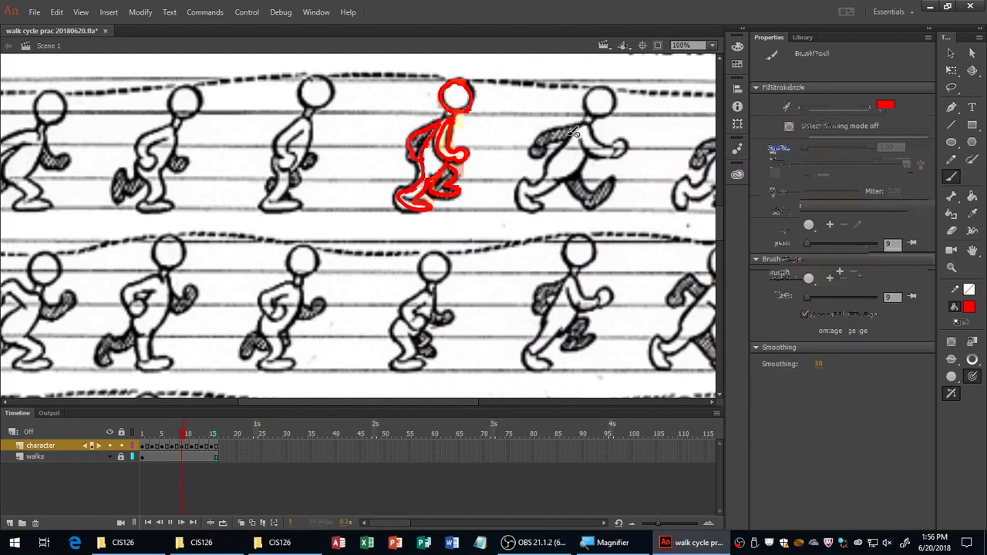
pyautogui.press('b')
pyautogui.press('Return')
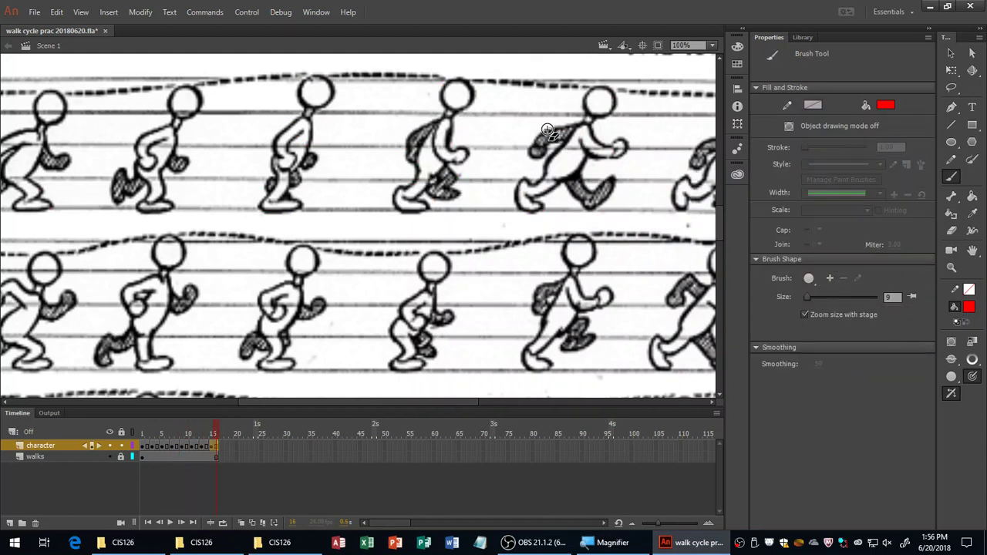
pyautogui.hotkey('ctrl', '-')
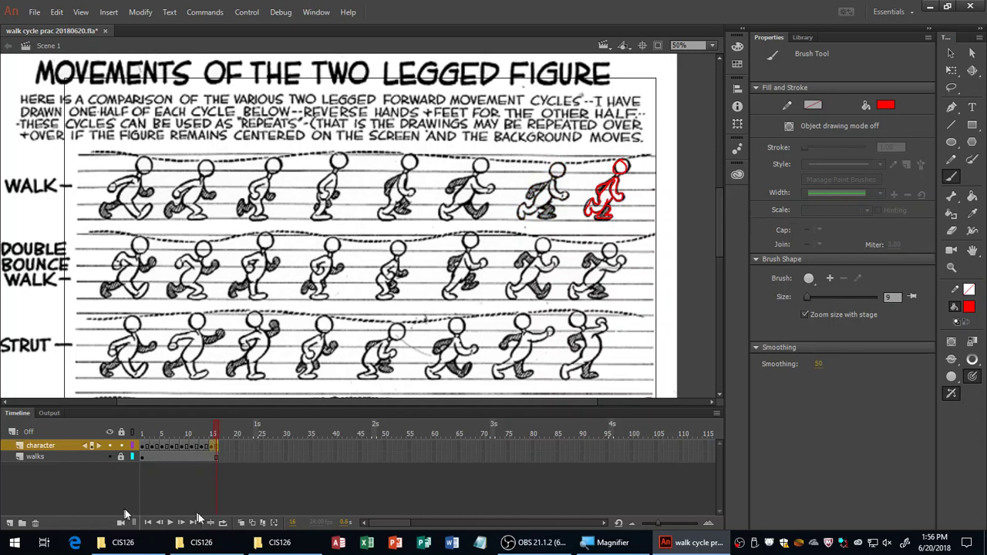
# Hide the walks reference layer and play the traced character in a loop covering frames 1 to 16
pyautogui.click(223, 523)
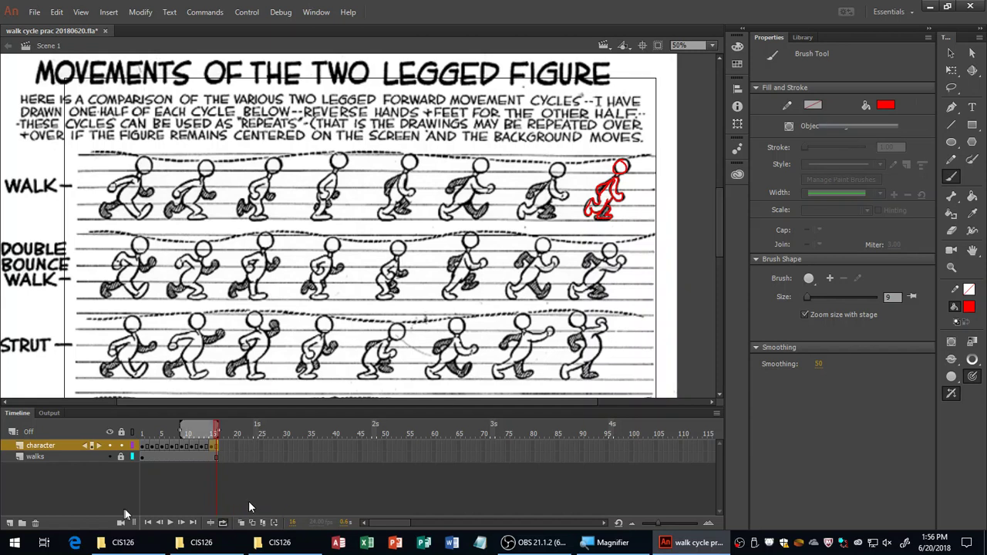
pyautogui.press('Return')
pyautogui.click(108, 457)
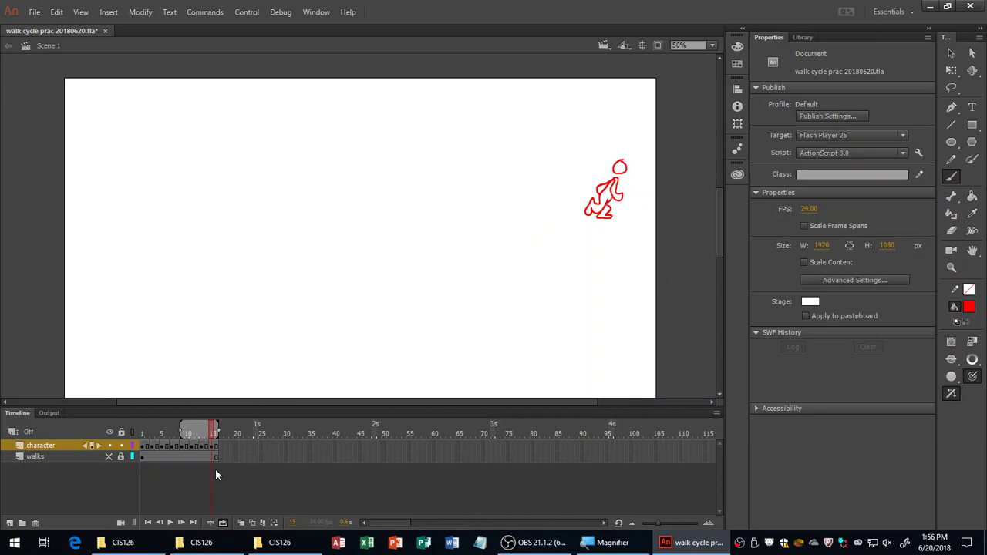
pyautogui.moveTo(182, 435); pyautogui.dragTo(141, 439)
pyautogui.press('Return')
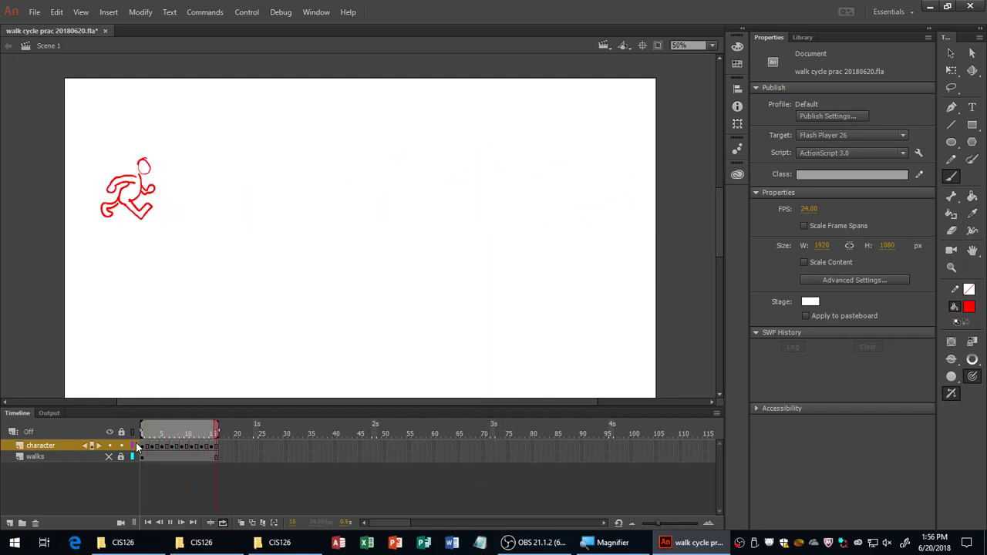
# Turn off loop playback, then show the walks reference layer briefly and hide it again
pyautogui.click(222, 523)
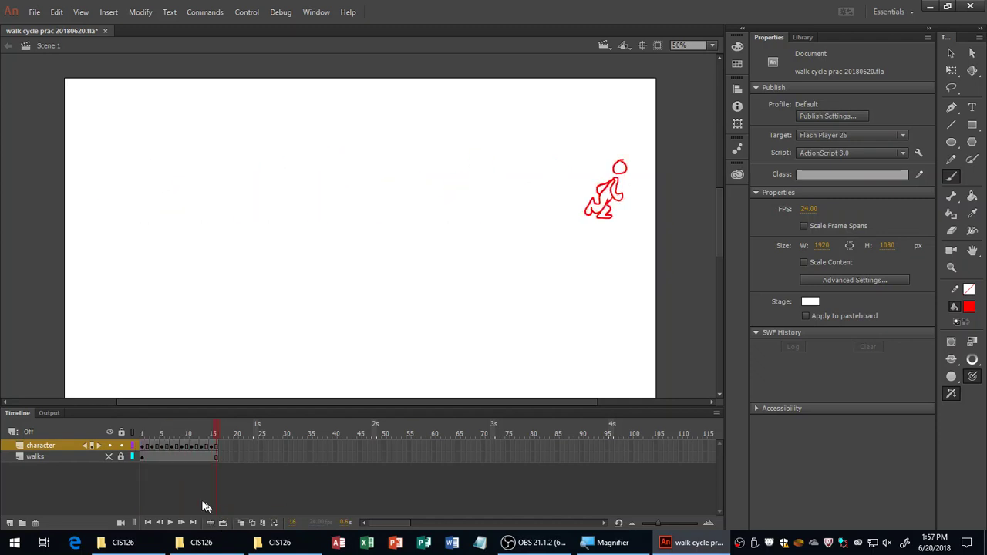
pyautogui.click(109, 456)
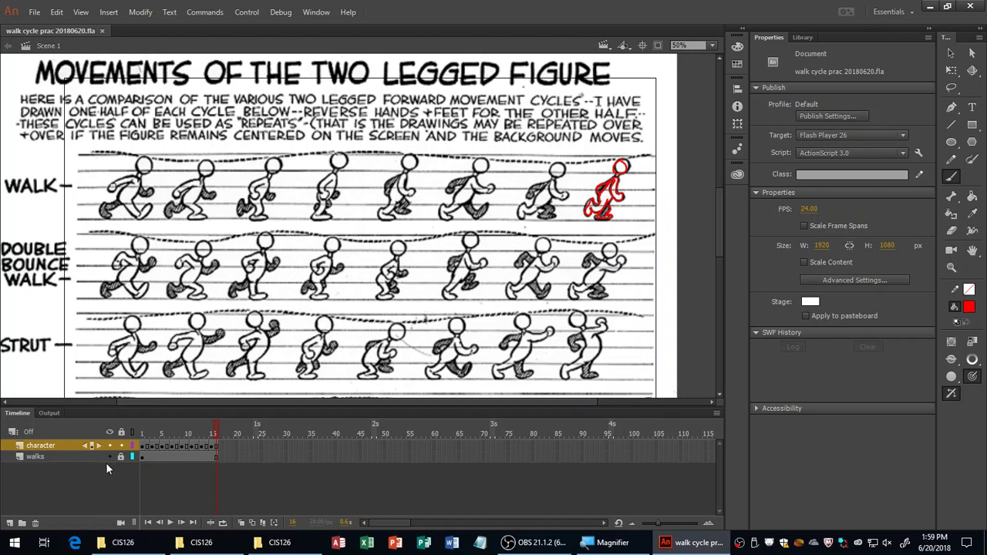
pyautogui.click(108, 461)
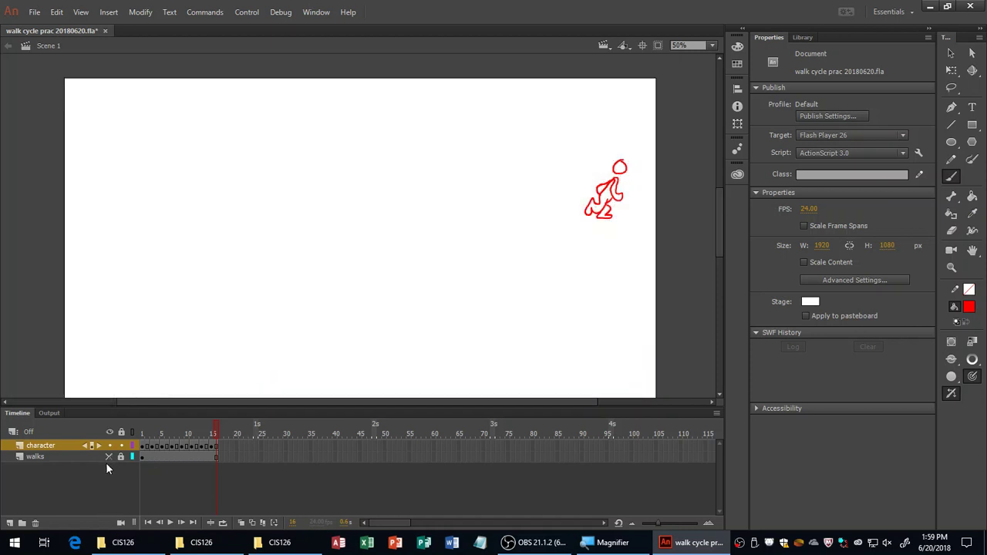
# Play the traced walk, then return to frame 1 with the character layer shown in its normal fill
pyautogui.press('Return')
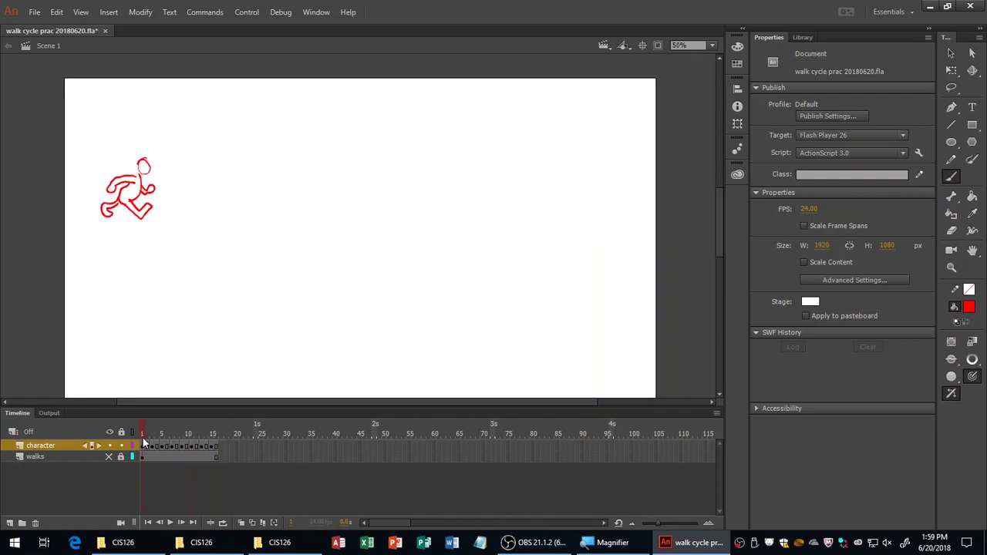
pyautogui.click(138, 445)
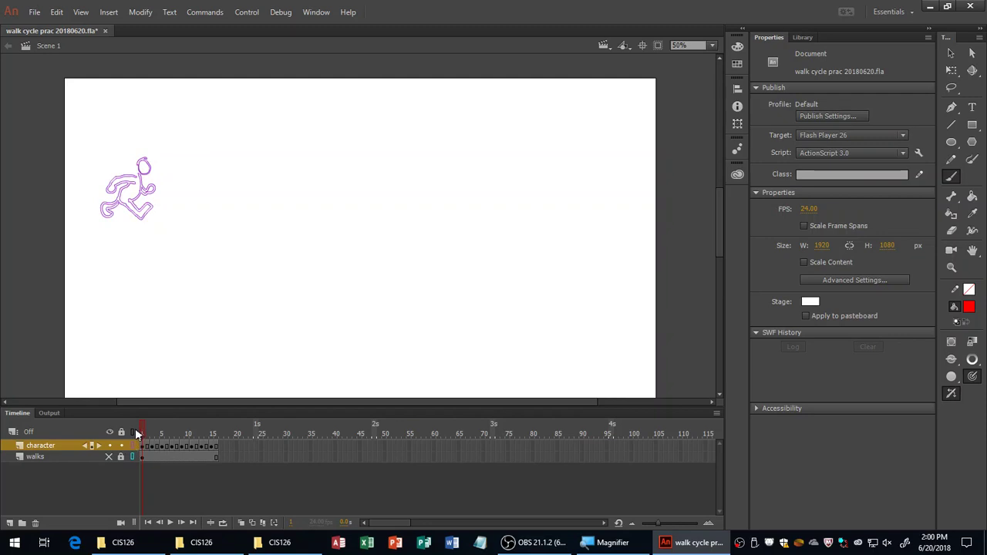
pyautogui.moveTo(138, 434)
pyautogui.mouseDown()
pyautogui.moveTo(216, 434)
pyautogui.moveTo(141, 435)
pyautogui.mouseUp()
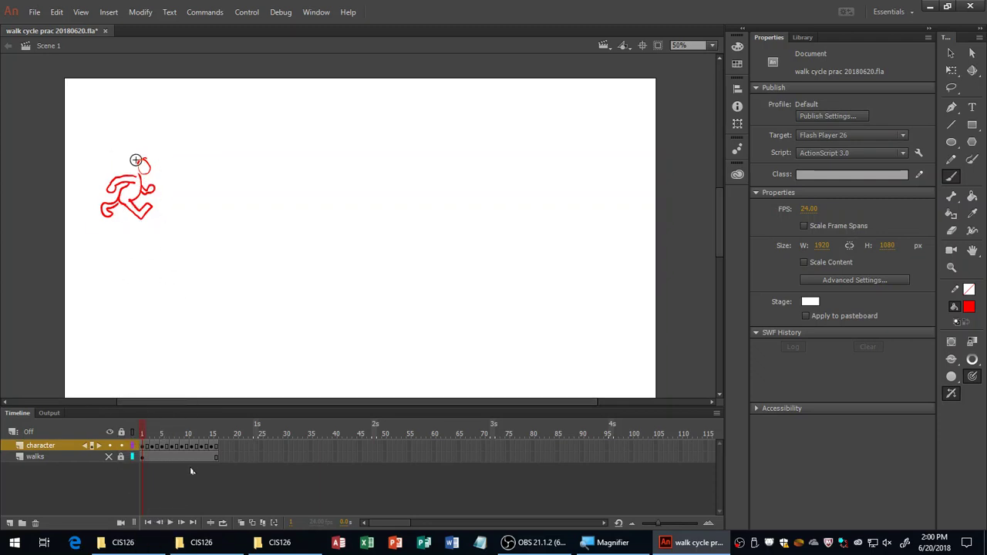
# Turn on onion skinning and select the whole figure on frame 3 of the character layer
pyautogui.click(242, 523)
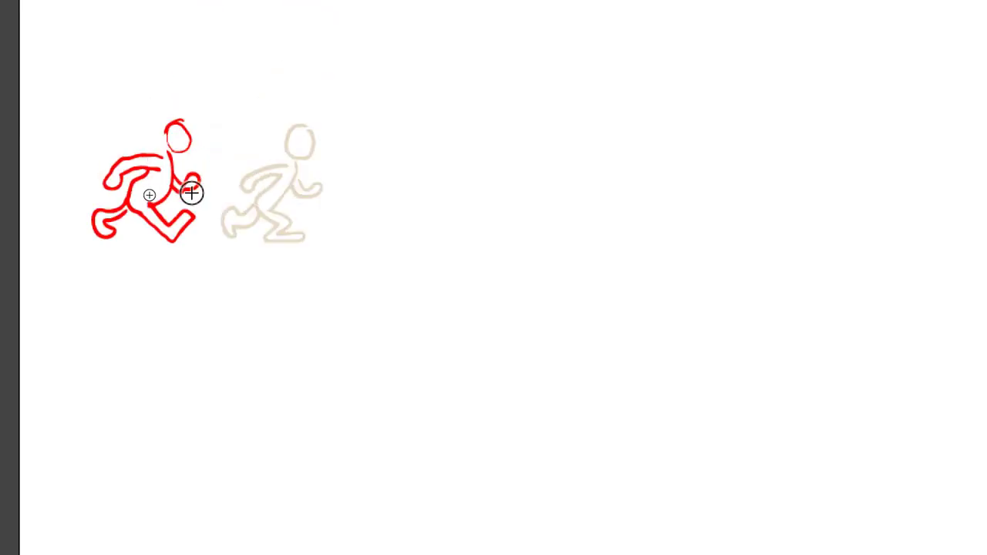
pyautogui.scroll(-1, 271, 521)
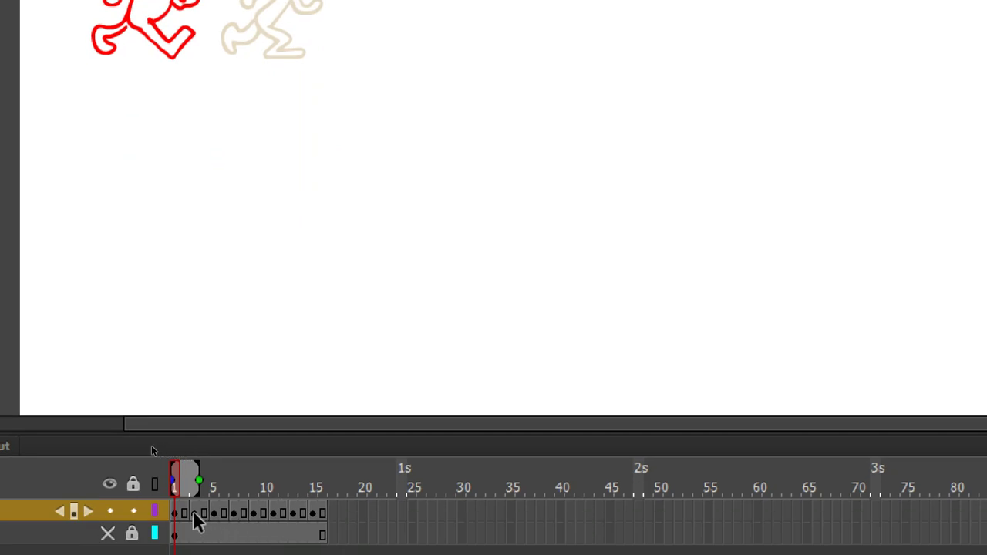
pyautogui.click(195, 516)
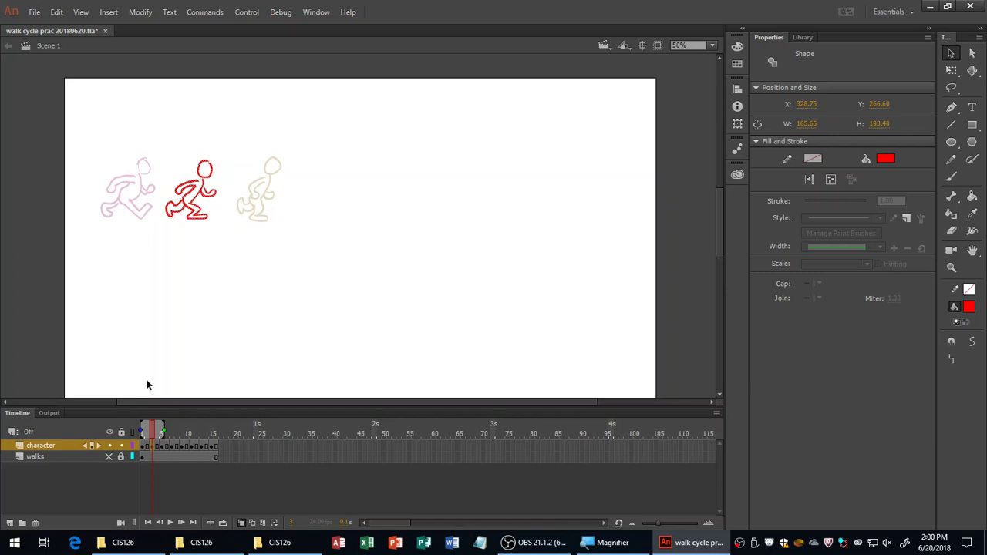
pyautogui.click(151, 451)
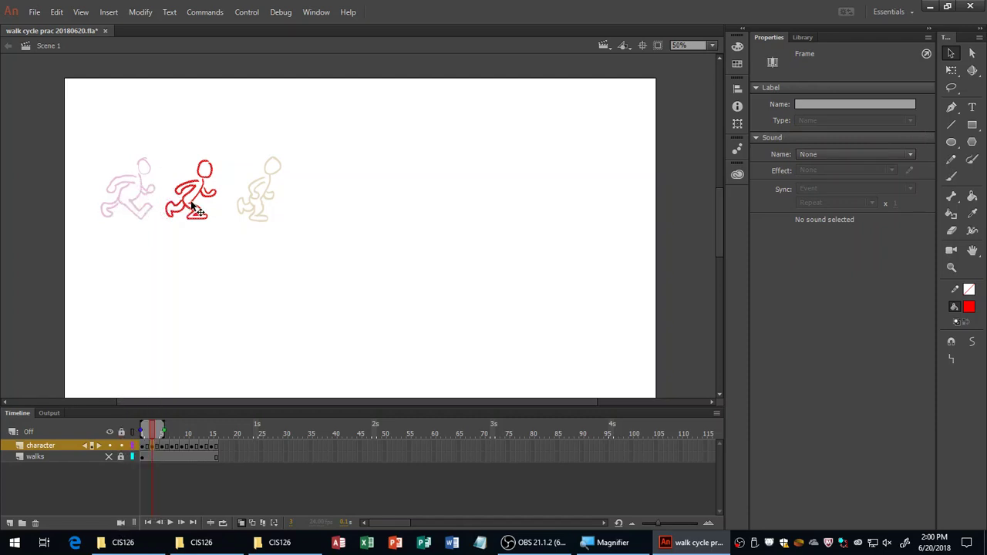
pyautogui.click(193, 208)
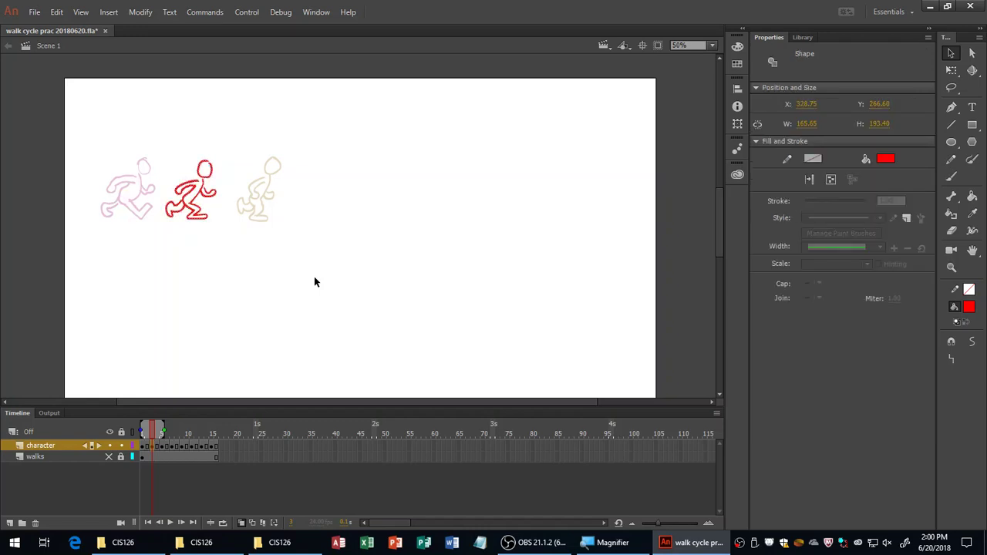
# Try nudging the frame 3 figure left and back, then moving it freehand over the frame 1 figure, and undo that move
pyautogui.hotkey('shift', 'Left')
pyautogui.hotkey('shift', 'Left')
pyautogui.hotkey('shift', 'Left')
pyautogui.hotkey('shift', 'Left')
pyautogui.hotkey('shift', 'Left')
pyautogui.hotkey('shift', 'Left')
pyautogui.hotkey('shift', 'Left')
pyautogui.hotkey('shift', 'Left')
pyautogui.hotkey('shift', 'Left')
pyautogui.hotkey('shift', 'Left')
pyautogui.hotkey('shift', 'Left')
pyautogui.hotkey('shift', 'Left')
pyautogui.hotkey('shift', 'Left')
pyautogui.hotkey('shift', 'Left')
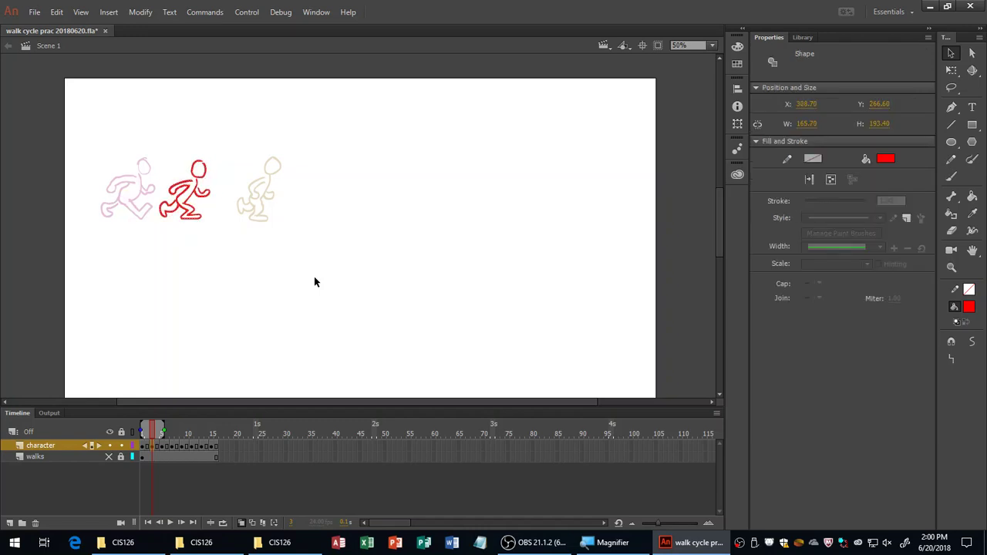
pyautogui.hotkey('shift', 'Right')
pyautogui.hotkey('shift', 'Right')
pyautogui.hotkey('shift', 'Right')
pyautogui.hotkey('shift', 'Right')
pyautogui.hotkey('shift', 'Right')
pyautogui.hotkey('shift', 'Right')
pyautogui.hotkey('shift', 'Right')
pyautogui.hotkey('shift', 'Right')
pyautogui.hotkey('shift', 'Right')
pyautogui.hotkey('shift', 'Right')
pyautogui.hotkey('shift', 'Right')
pyautogui.hotkey('shift', 'Right')
pyautogui.hotkey('shift', 'Right')
pyautogui.hotkey('shift', 'Right')
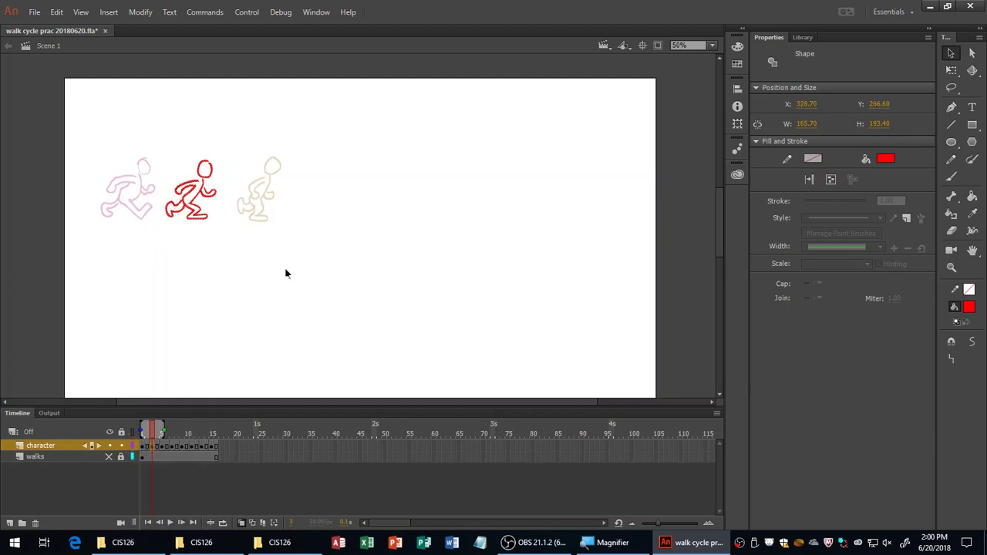
pyautogui.moveTo(192, 203); pyautogui.dragTo(127, 200)
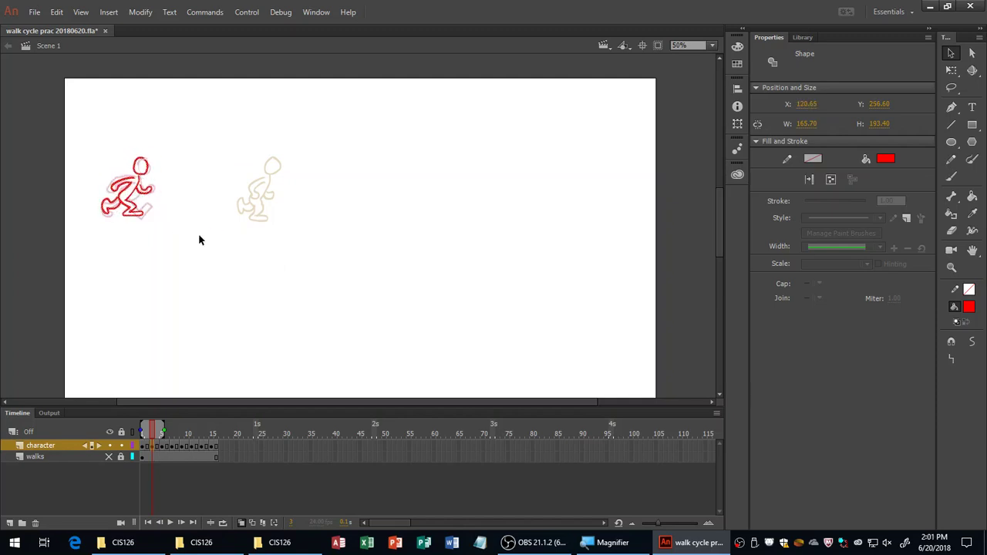
pyautogui.hotkey('ctrl', 'z')
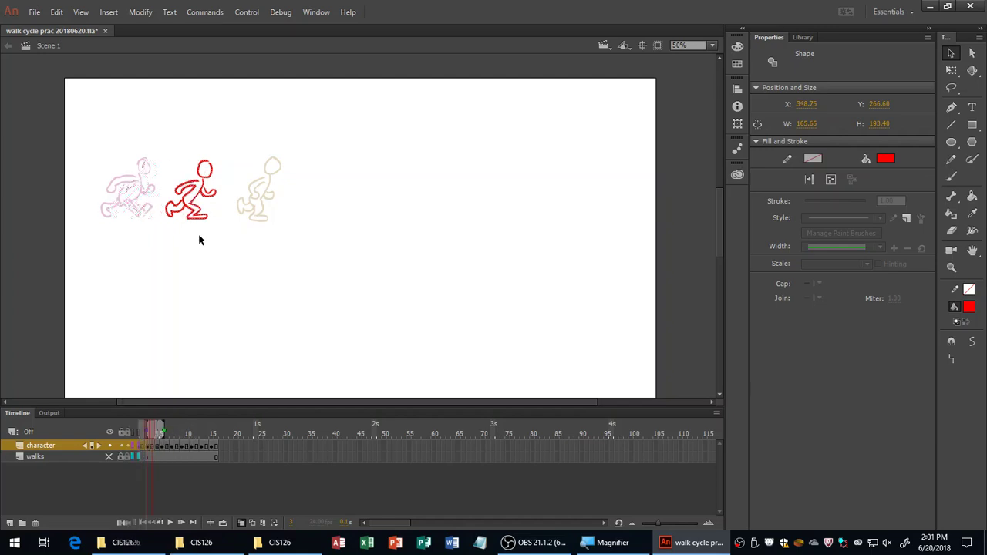
# Nudge the frame 3 figure straight left to X 126.70 so it overlaps the onion-skinned frame 1 figure
pyautogui.press('Left')
pyautogui.press('Left')
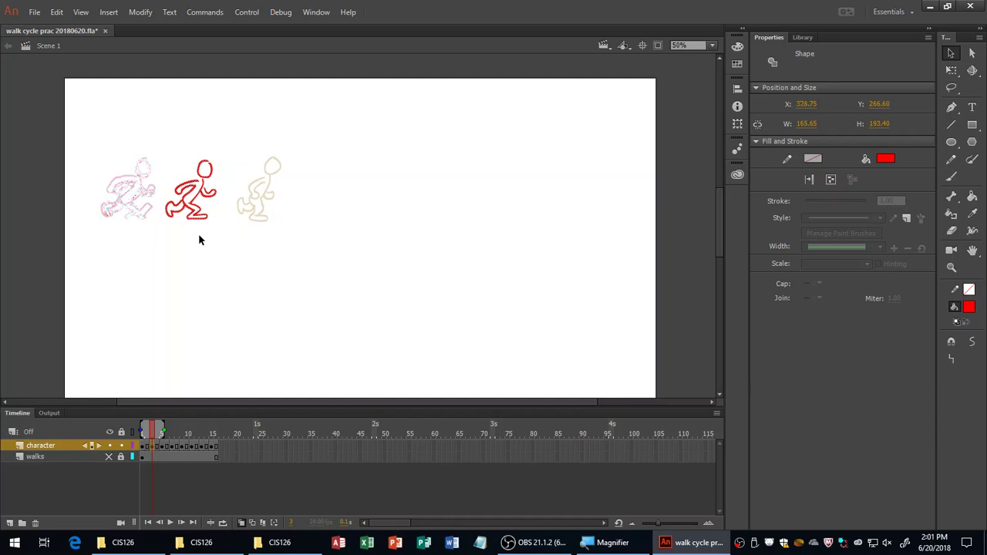
pyautogui.hotkey('shift', 'Left')
pyautogui.hotkey('shift', 'Left')
pyautogui.hotkey('shift', 'Left')
pyautogui.hotkey('shift', 'Left')
pyautogui.hotkey('shift', 'Left')
pyautogui.hotkey('shift', 'Left')
pyautogui.hotkey('shift', 'Left')
pyautogui.hotkey('shift', 'Left')
pyautogui.hotkey('shift', 'Left')
pyautogui.hotkey('shift', 'Left')
pyautogui.hotkey('shift', 'Left')
pyautogui.hotkey('shift', 'Left')
pyautogui.hotkey('shift', 'Left')
pyautogui.hotkey('shift', 'Left')
pyautogui.hotkey('shift', 'Left')
pyautogui.hotkey('shift', 'Left')
pyautogui.hotkey('shift', 'Left')
pyautogui.hotkey('shift', 'Left')
pyautogui.hotkey('shift', 'Left')
pyautogui.hotkey('shift', 'Left')
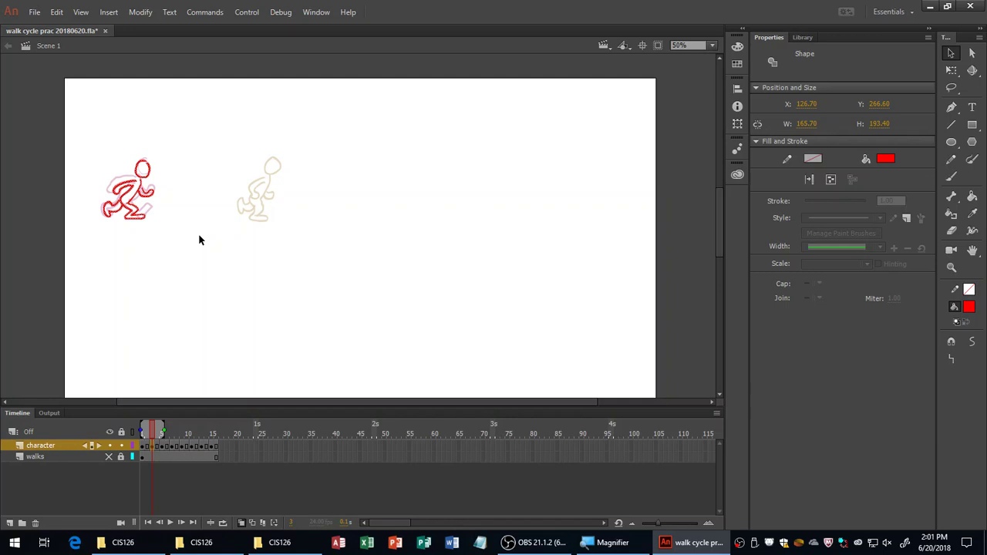
# Nudge the figures on frames 5 and 7 straight left until they overlap the onion-skinned starting figures
pyautogui.click(163, 449)
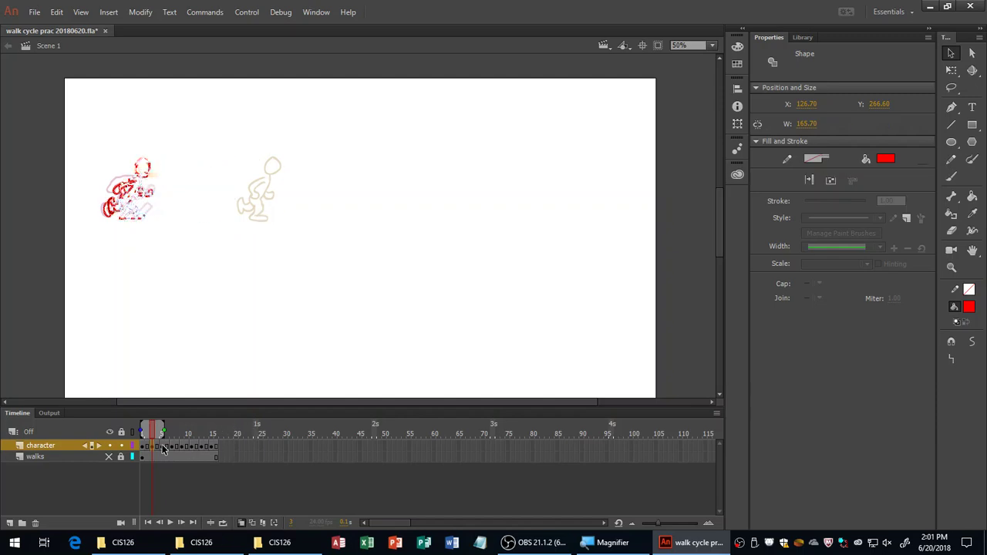
pyautogui.click(163, 450)
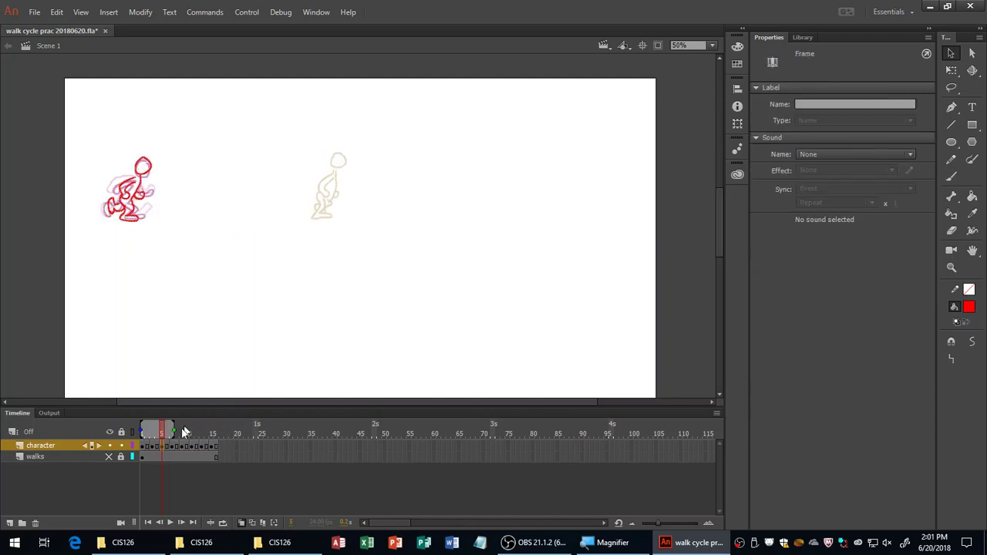
pyautogui.click(172, 452)
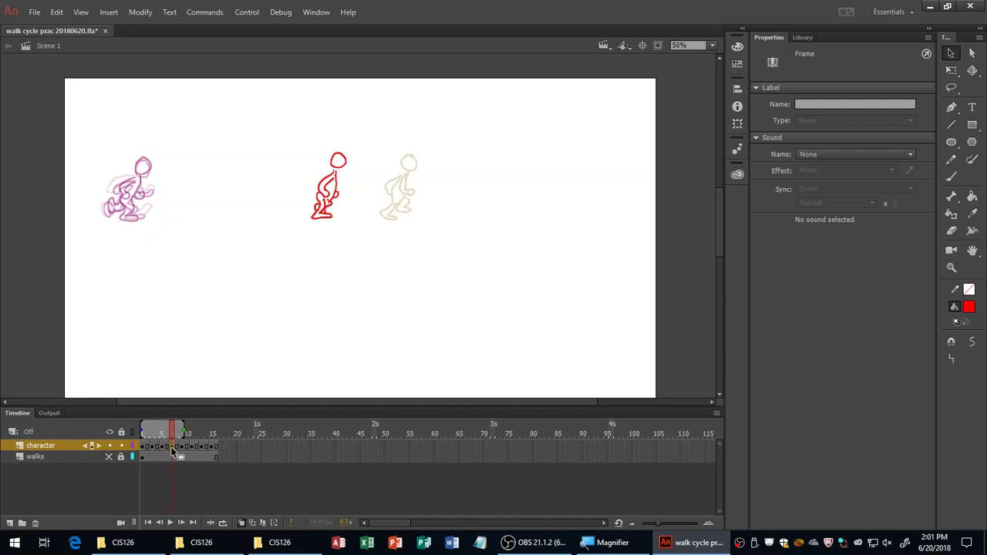
pyautogui.hotkey('shift', 'Left')
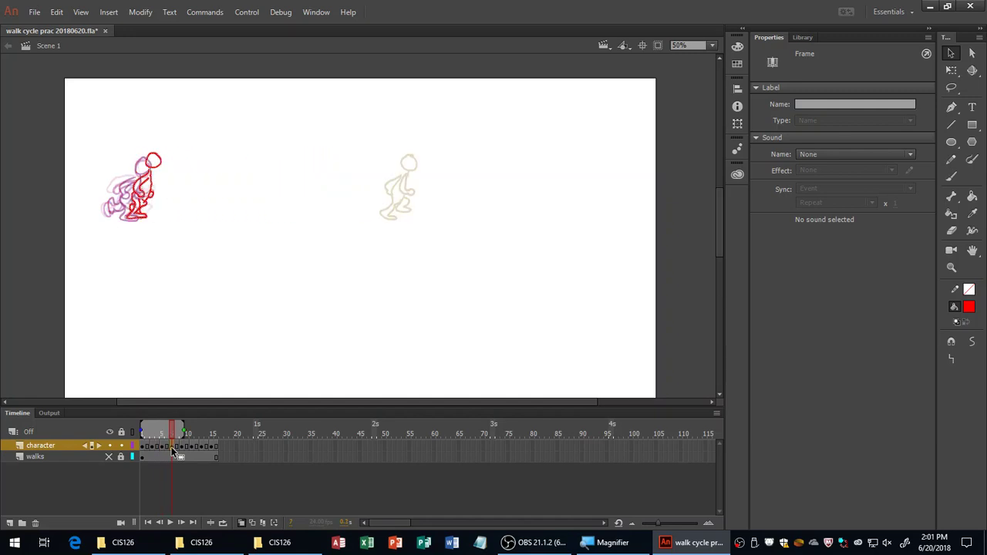
pyautogui.press('Left')
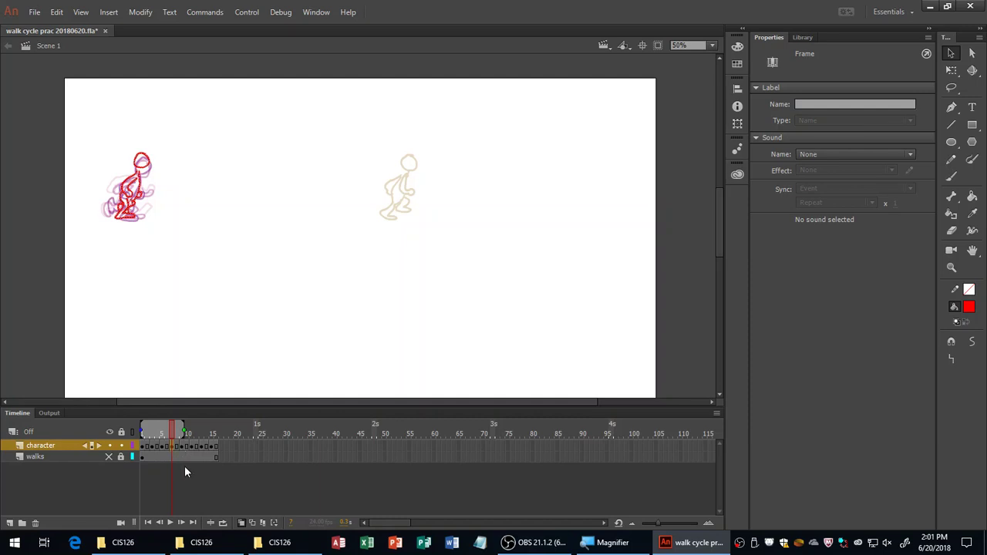
# Nudge the frame 9 figure straight left until its head and body line up with the onion-skinned figures
pyautogui.press('super+plus')
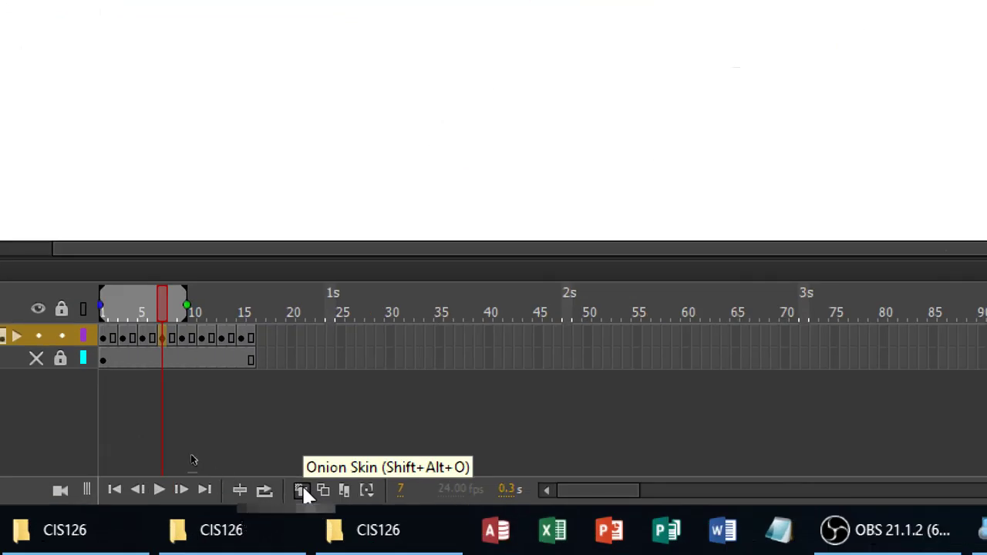
pyautogui.press('super+Escape')
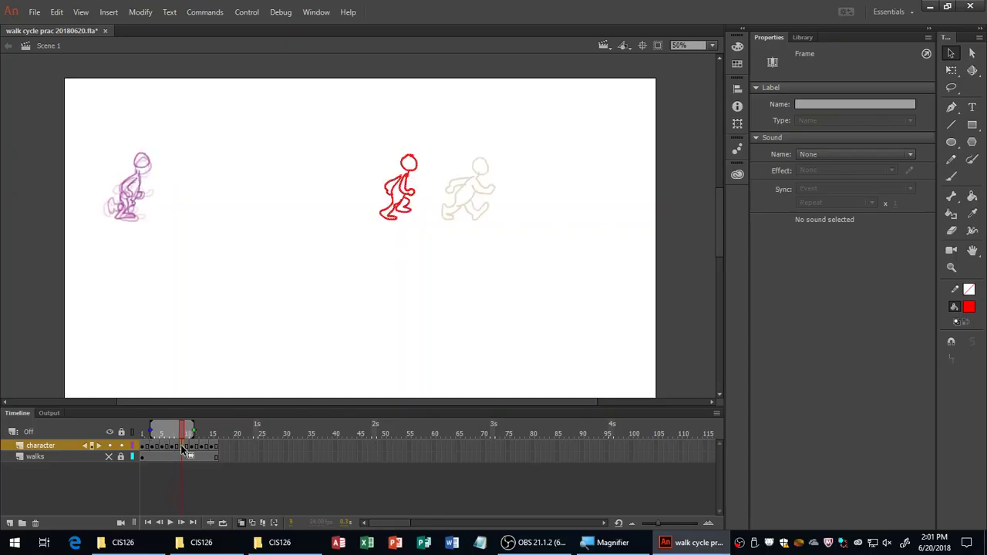
pyautogui.press('Return')
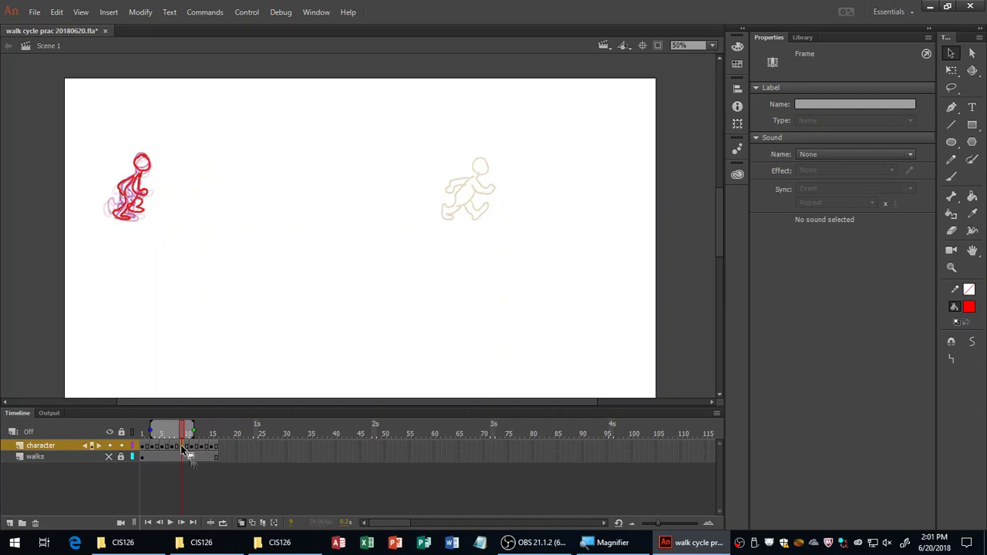
# Nudge the frame 11 figure straight left until it overlaps the onion-skinned figures of the preceding frames
pyautogui.click(193, 449)
pyautogui.hotkey('shift', 'Left')
pyautogui.hotkey('shift', 'Left')
pyautogui.hotkey('shift', 'Left')
pyautogui.hotkey('shift', 'Left')
pyautogui.hotkey('shift', 'Left')
pyautogui.hotkey('shift', 'Left')
pyautogui.hotkey('shift', 'Left')
pyautogui.hotkey('shift', 'Left')
pyautogui.hotkey('shift', 'Left')
pyautogui.hotkey('shift', 'Left')
pyautogui.hotkey('shift', 'Left')
pyautogui.hotkey('shift', 'Left')
pyautogui.hotkey('shift', 'Left')
pyautogui.hotkey('shift', 'Left')
pyautogui.hotkey('shift', 'Left')
pyautogui.hotkey('shift', 'Left')
pyautogui.hotkey('shift', 'Left')
pyautogui.hotkey('shift', 'Left')
pyautogui.hotkey('shift', 'Left')
pyautogui.hotkey('shift', 'Left')
pyautogui.hotkey('shift', 'Left')
pyautogui.hotkey('shift', 'Left')
pyautogui.hotkey('shift', 'Left')
pyautogui.hotkey('shift', 'Left')
pyautogui.hotkey('shift', 'Left')
pyautogui.hotkey('shift', 'Left')
pyautogui.hotkey('shift', 'Left')
pyautogui.hotkey('shift', 'Left')
pyautogui.hotkey('shift', 'Left')
pyautogui.hotkey('shift', 'Left')
pyautogui.hotkey('shift', 'Left')
pyautogui.hotkey('shift', 'Left')
pyautogui.hotkey('shift', 'Left')
pyautogui.hotkey('shift', 'Left')
pyautogui.hotkey('shift', 'Left')
pyautogui.hotkey('shift', 'Left')
pyautogui.hotkey('shift', 'Left')
pyautogui.hotkey('shift', 'Left')
pyautogui.hotkey('shift', 'Left')
pyautogui.hotkey('shift', 'Left')
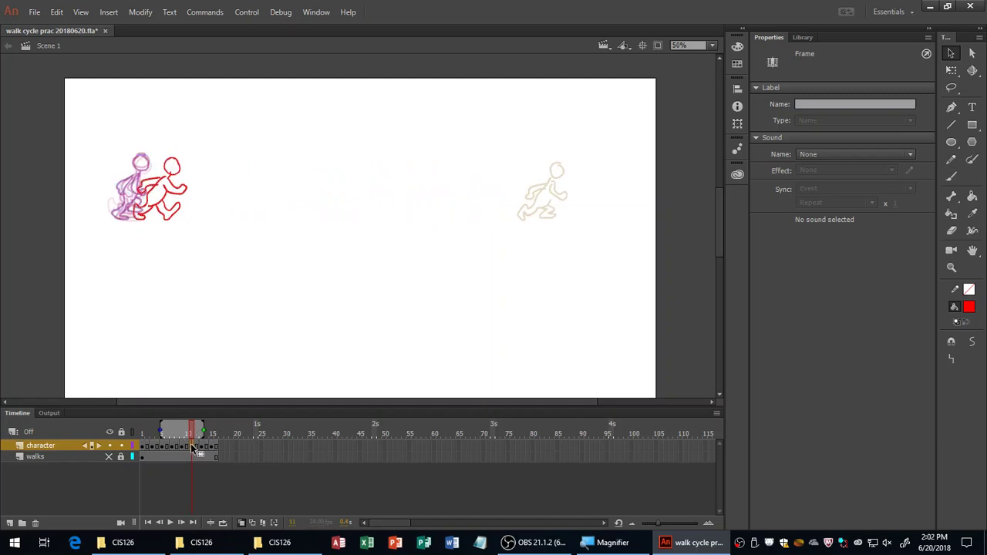
pyautogui.press('Left')
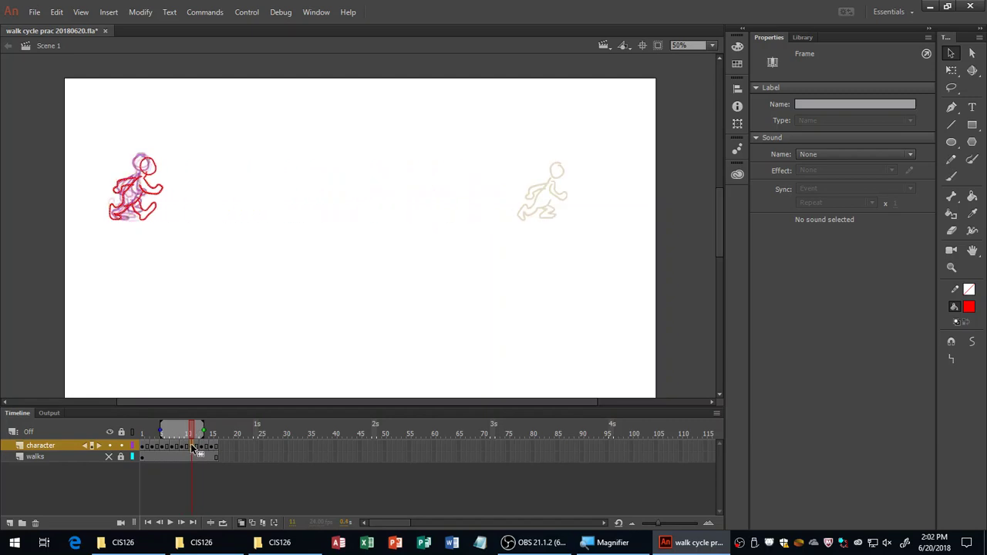
# Nudge the frame 13 figure straight left onto the onion-skinned figures at the starting position
pyautogui.click(203, 451)
pyautogui.hotkey('shift', 'Left')
pyautogui.hotkey('shift', 'Left')
pyautogui.hotkey('shift', 'Left')
pyautogui.hotkey('shift', 'Left')
pyautogui.hotkey('shift', 'Left')
pyautogui.hotkey('shift', 'Left')
pyautogui.hotkey('shift', 'Left')
pyautogui.hotkey('shift', 'Left')
pyautogui.hotkey('shift', 'Left')
pyautogui.hotkey('shift', 'Left')
pyautogui.hotkey('shift', 'Left')
pyautogui.hotkey('shift', 'Left')
pyautogui.hotkey('shift', 'Left')
pyautogui.hotkey('shift', 'Left')
pyautogui.hotkey('shift', 'Left')
pyautogui.hotkey('shift', 'Left')
pyautogui.hotkey('shift', 'Left')
pyautogui.hotkey('shift', 'Left')
pyautogui.hotkey('shift', 'Left')
pyautogui.hotkey('shift', 'Left')
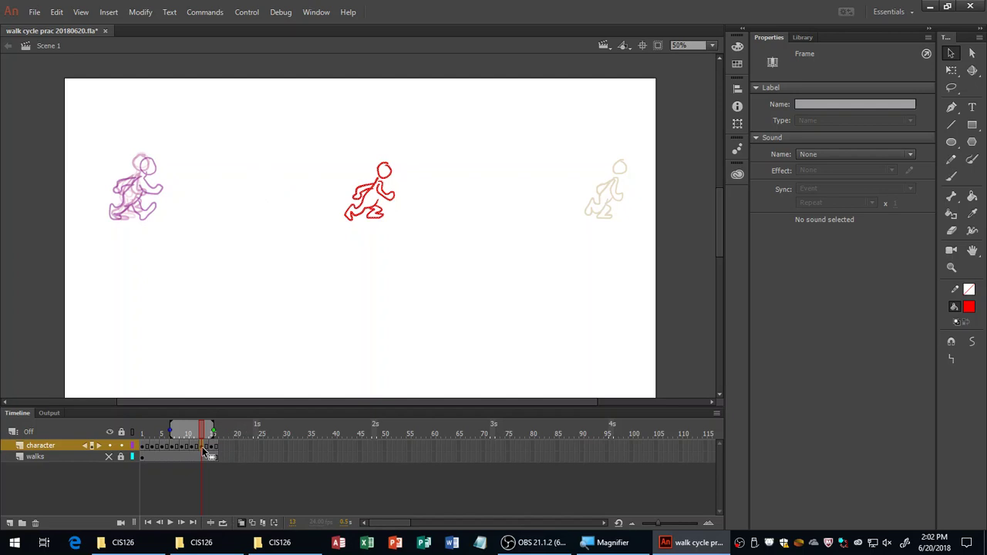
# Nudge the frame 15 figure straight left until its head and body overlap the onion-skinned figures at the starting position
pyautogui.click(214, 451)
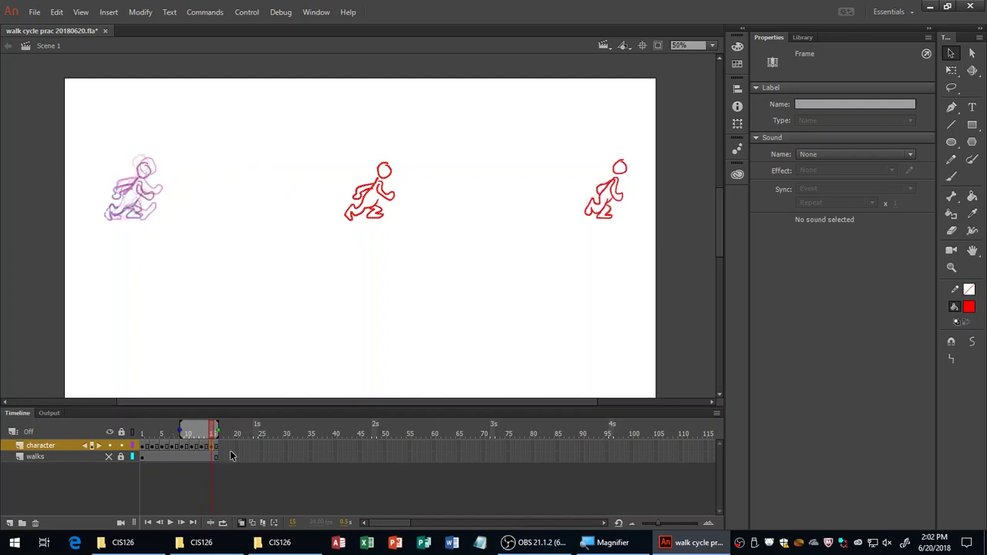
pyautogui.hotkey('shift', 'Left')
pyautogui.hotkey('shift', 'Left')
pyautogui.hotkey('shift', 'Left')
pyautogui.hotkey('shift', 'Left')
pyautogui.hotkey('shift', 'Left')
pyautogui.hotkey('shift', 'Left')
pyautogui.hotkey('shift', 'Left')
pyautogui.hotkey('shift', 'Left')
pyautogui.hotkey('shift', 'Left')
pyautogui.hotkey('shift', 'Left')
pyautogui.hotkey('shift', 'Left')
pyautogui.hotkey('shift', 'Left')
pyautogui.hotkey('shift', 'Left')
pyautogui.hotkey('shift', 'Left')
pyautogui.hotkey('shift', 'Left')
pyautogui.hotkey('shift', 'Left')
pyautogui.hotkey('shift', 'Left')
pyautogui.hotkey('shift', 'Left')
pyautogui.hotkey('shift', 'Left')
pyautogui.hotkey('shift', 'Left')
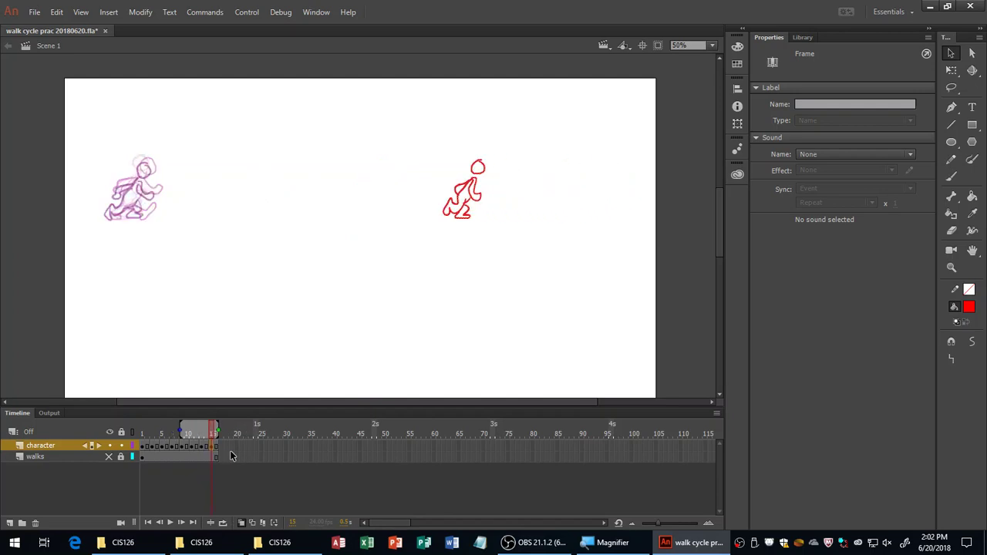
pyautogui.hotkey('shift', 'Left')
pyautogui.hotkey('shift', 'Left')
pyautogui.hotkey('shift', 'Left')
pyautogui.hotkey('shift', 'Left')
pyautogui.hotkey('shift', 'Left')
pyautogui.hotkey('shift', 'Left')
pyautogui.hotkey('shift', 'Left')
pyautogui.hotkey('shift', 'Left')
pyautogui.hotkey('shift', 'Left')
pyautogui.hotkey('shift', 'Left')
pyautogui.hotkey('shift', 'Left')
pyautogui.hotkey('shift', 'Left')
pyautogui.hotkey('shift', 'Left')
pyautogui.hotkey('shift', 'Left')
pyautogui.hotkey('shift', 'Left')
pyautogui.hotkey('shift', 'Left')
pyautogui.hotkey('shift', 'Left')
pyautogui.hotkey('shift', 'Left')
pyautogui.hotkey('shift', 'Left')
pyautogui.hotkey('shift', 'Left')
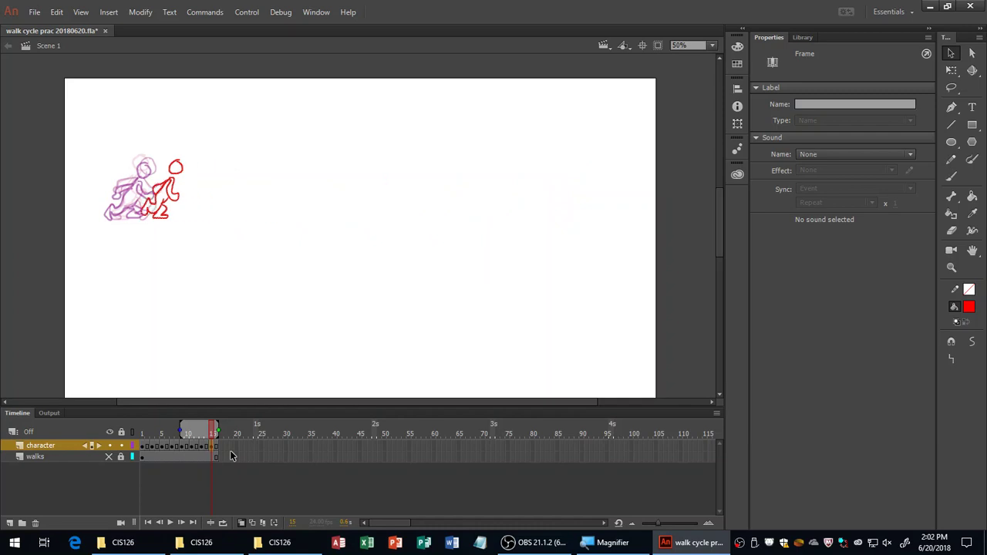
pyautogui.hotkey('shift', 'Left')
pyautogui.hotkey('shift', 'Left')
pyautogui.hotkey('shift', 'Left')
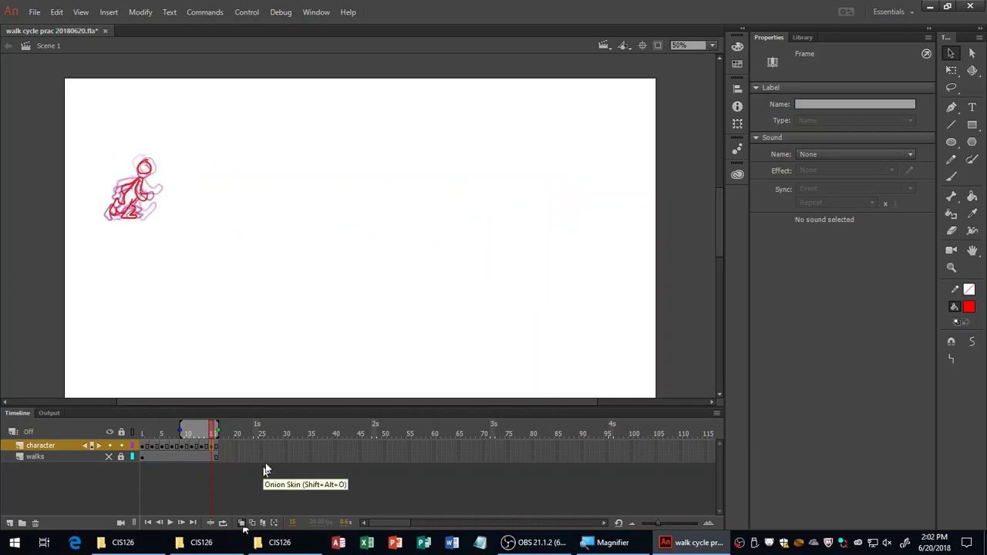
# Test the movie to check how the aligned figures play back, and close the preview
pyautogui.hotkey('ctrl', 'Return')
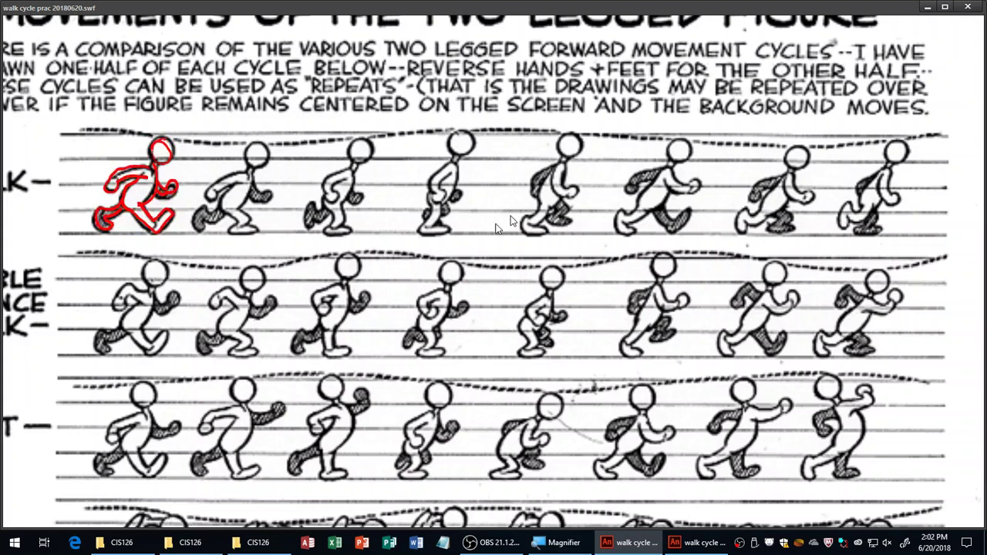
pyautogui.click(967, 8)
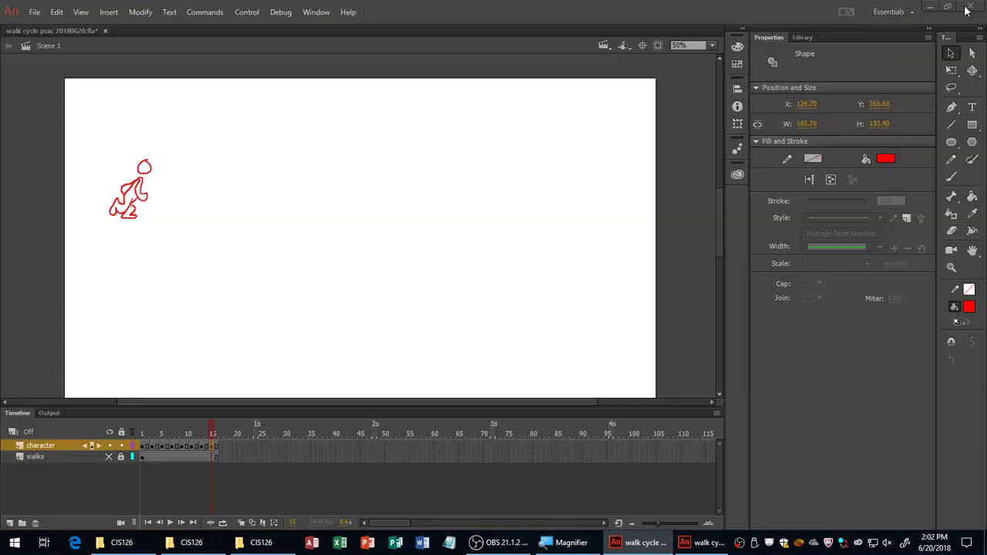
# Change the walks layer's type to Guide in its layer properties so the reference image is excluded from the output
pyautogui.click(58, 456)
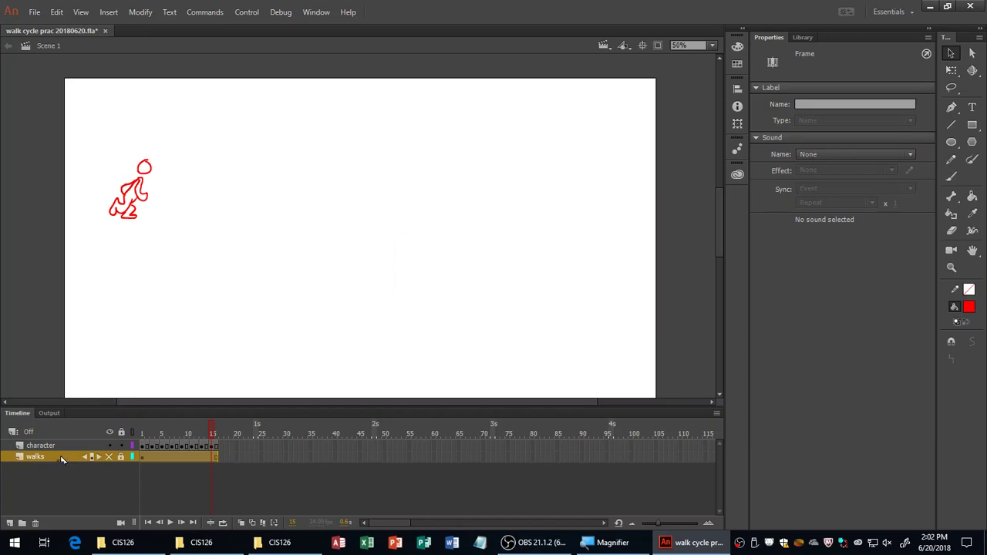
pyautogui.rightClick(50, 459)
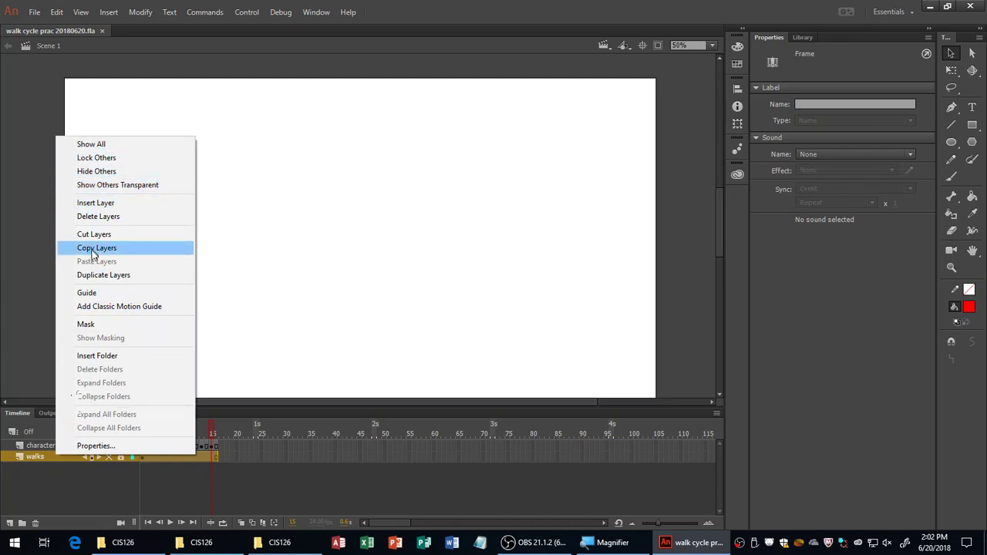
pyautogui.rightClick(19, 459)
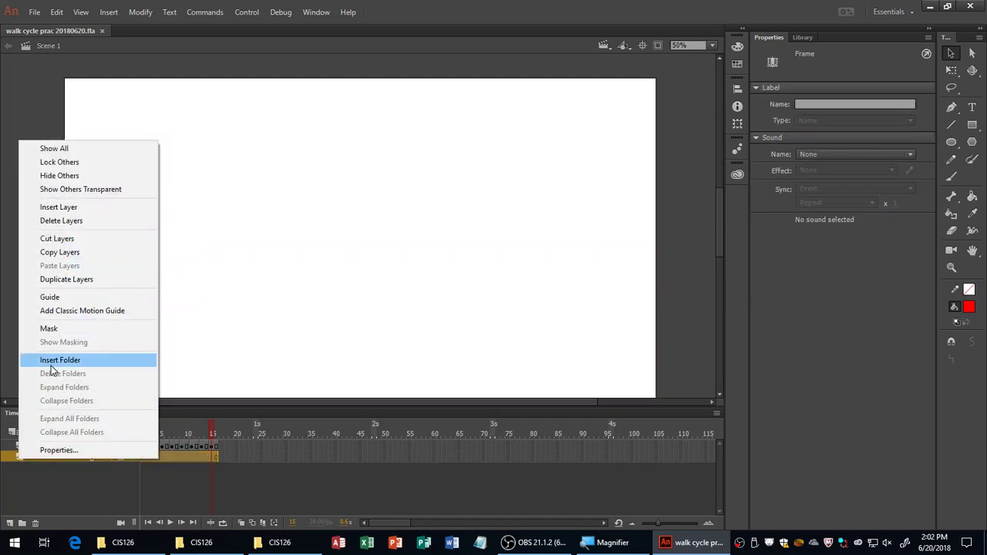
pyautogui.click(46, 450)
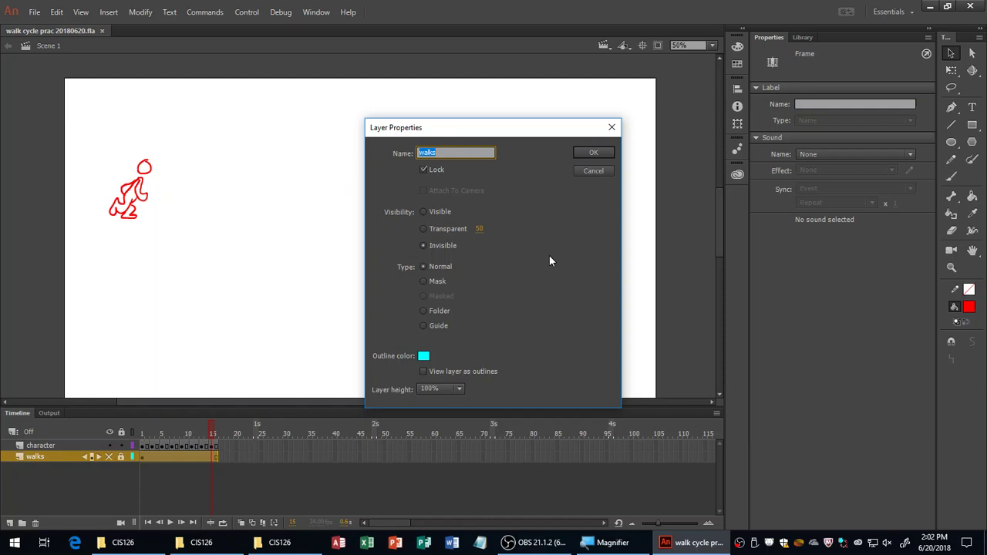
pyautogui.press('Return')
pyautogui.rightClick(31, 456)
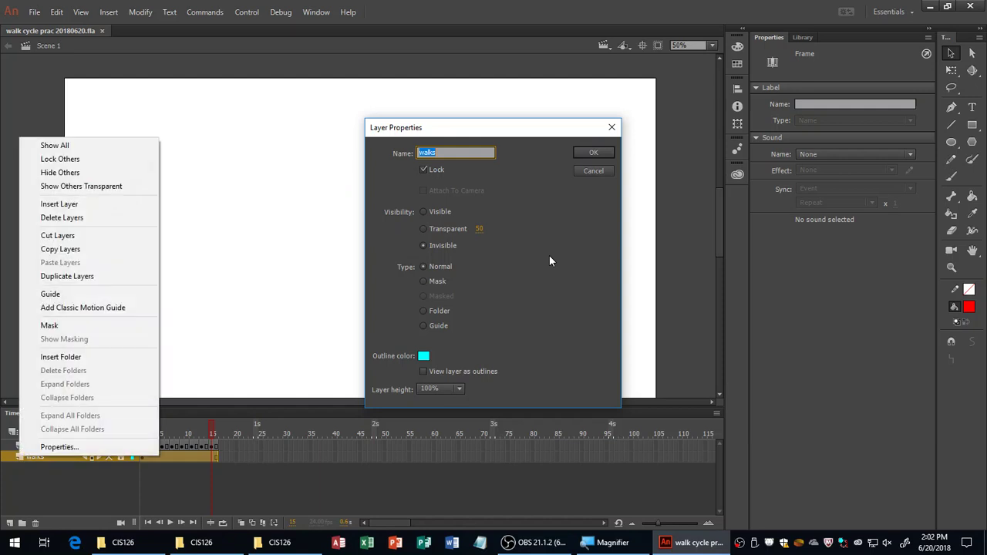
pyautogui.click(55, 447)
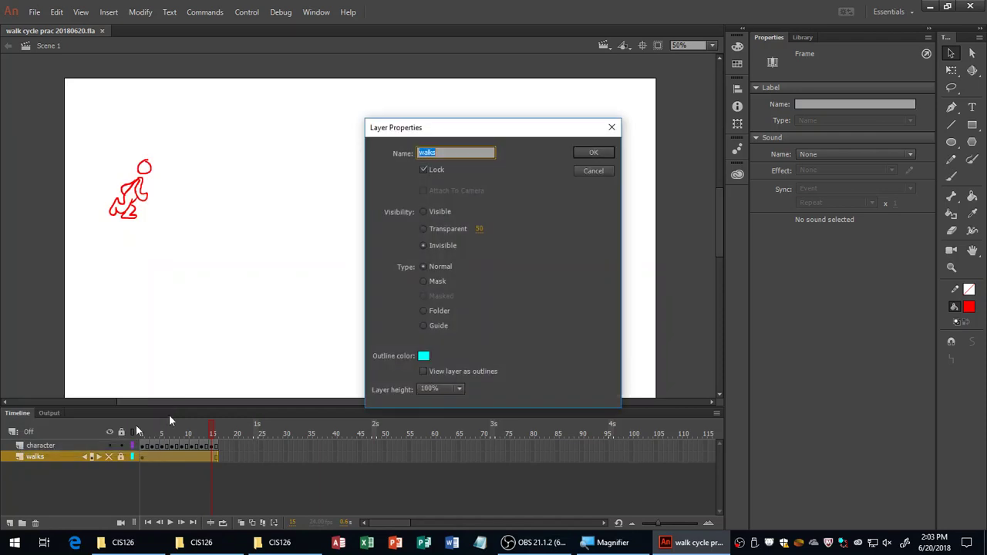
pyautogui.click(424, 326)
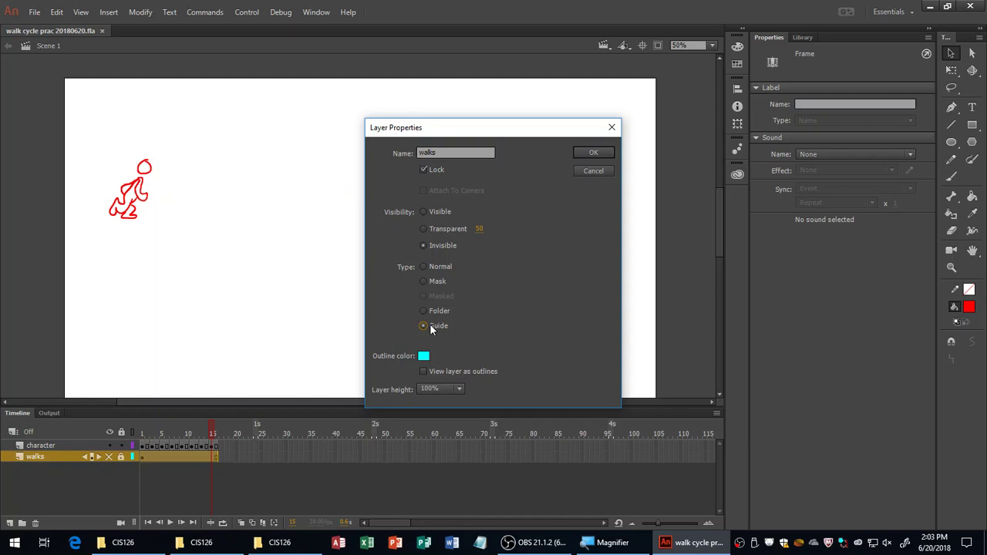
pyautogui.click(585, 151)
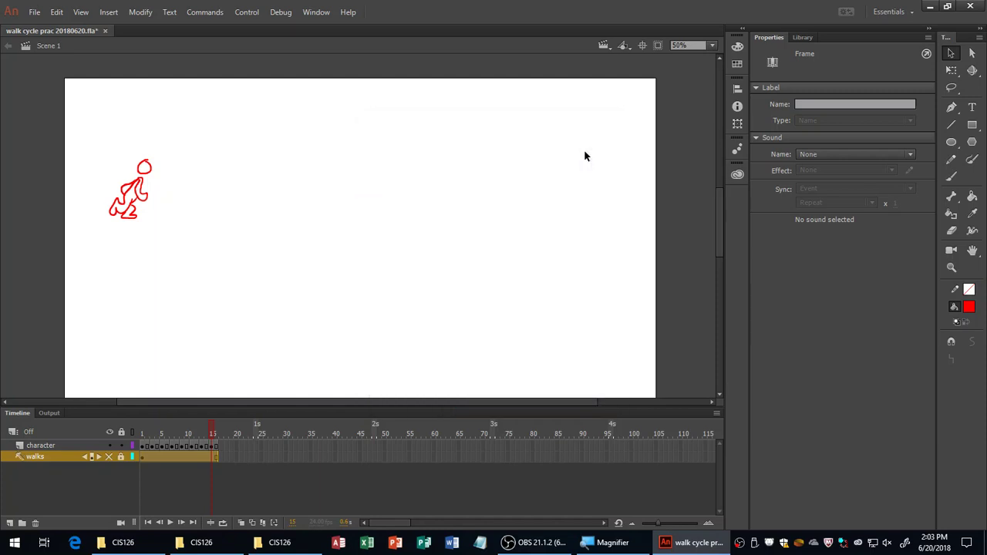
# Review the walk cycle in test movies and by playing it from frame 1 in the timeline
pyautogui.hotkey('ctrl', 'Return')
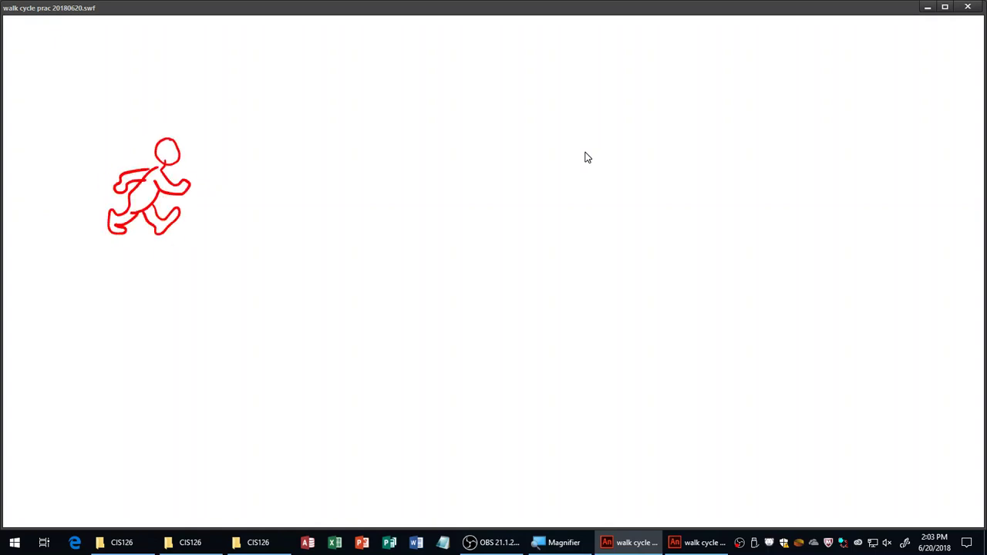
pyautogui.click(968, 7)
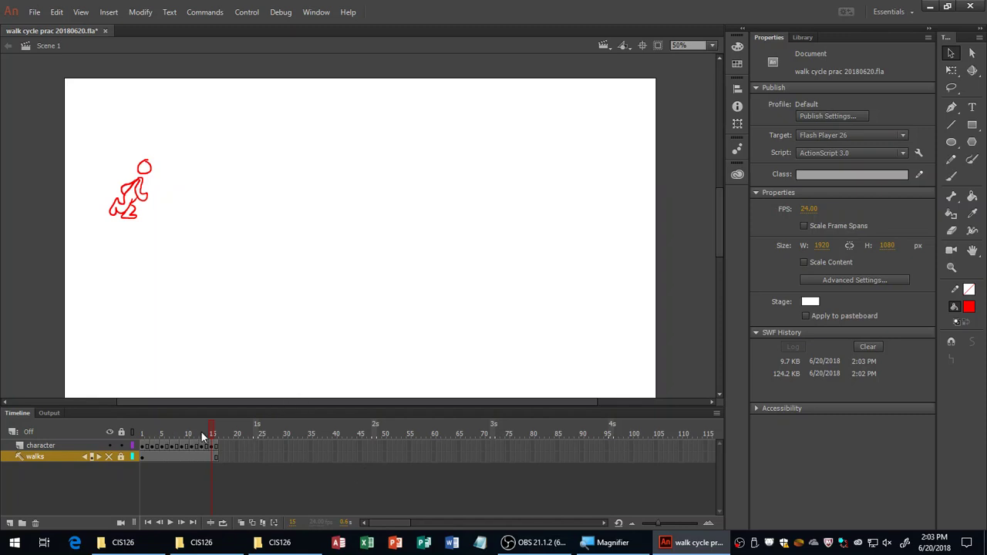
pyautogui.moveTo(211, 434)
pyautogui.mouseDown()
pyautogui.moveTo(147, 437)
pyautogui.moveTo(219, 437)
pyautogui.moveTo(144, 437)
pyautogui.moveTo(206, 434)
pyautogui.mouseUp()
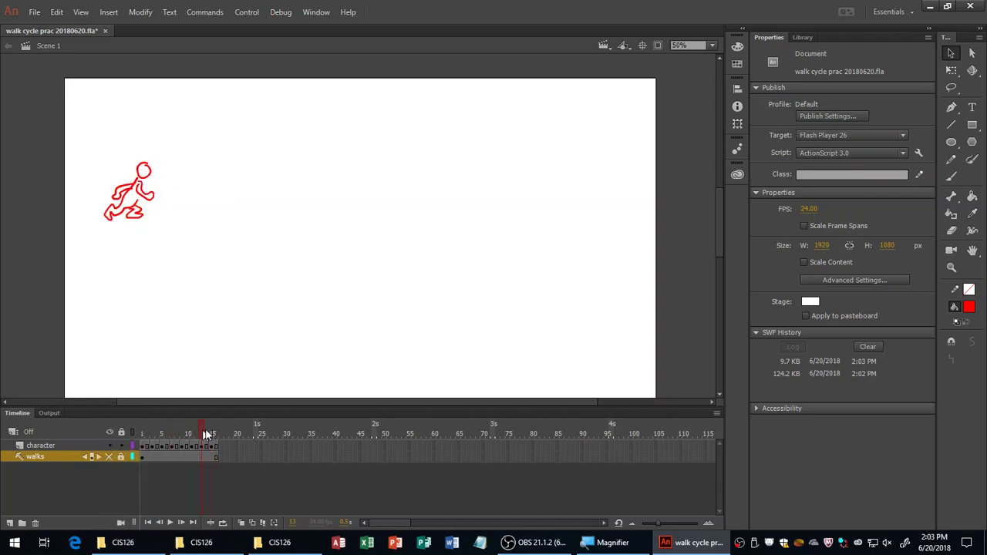
pyautogui.press('Return')
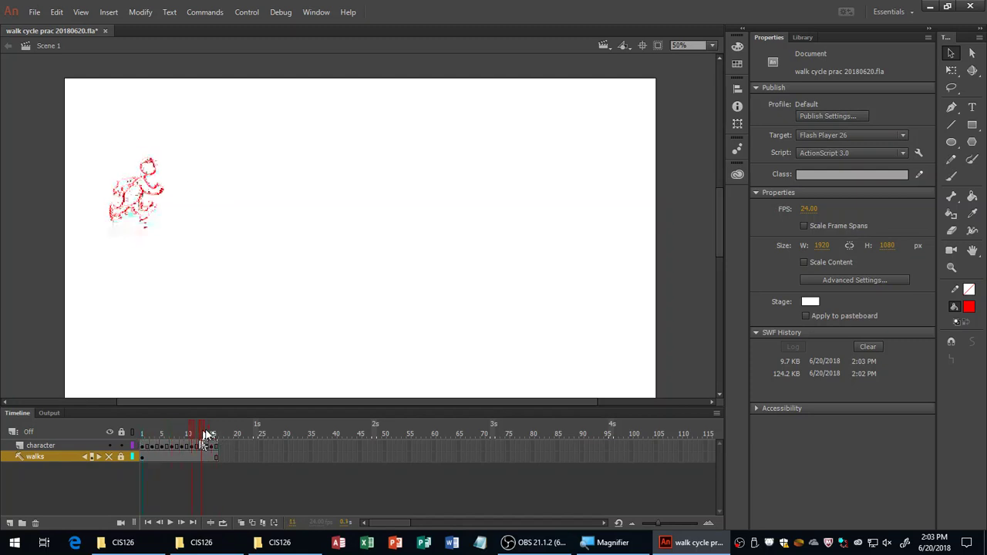
pyautogui.click(142, 447)
pyautogui.moveTo(141, 448)
pyautogui.mouseDown()
pyautogui.moveTo(215, 447)
pyautogui.moveTo(141, 446)
pyautogui.mouseUp()
pyautogui.press('Return')
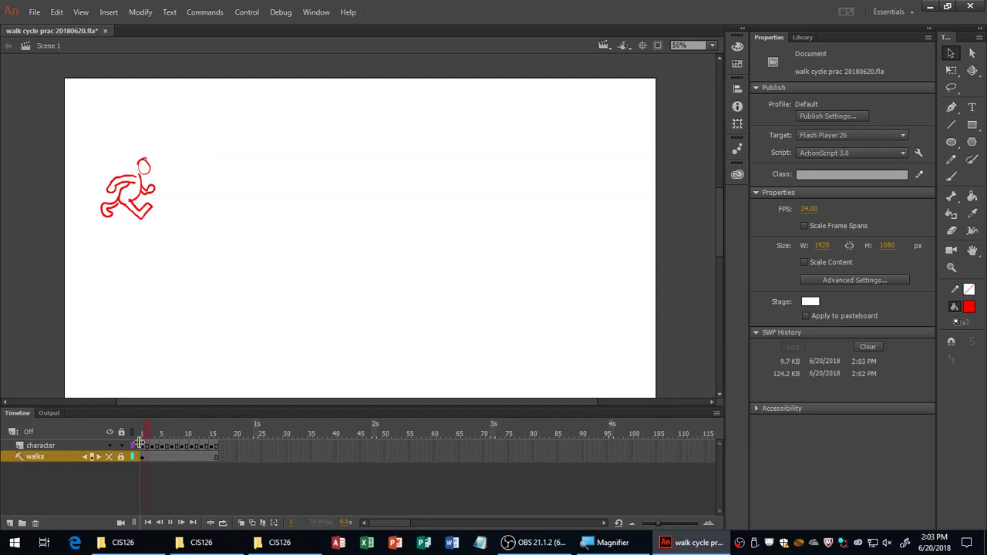
pyautogui.hotkey('ctrl', 'Return')
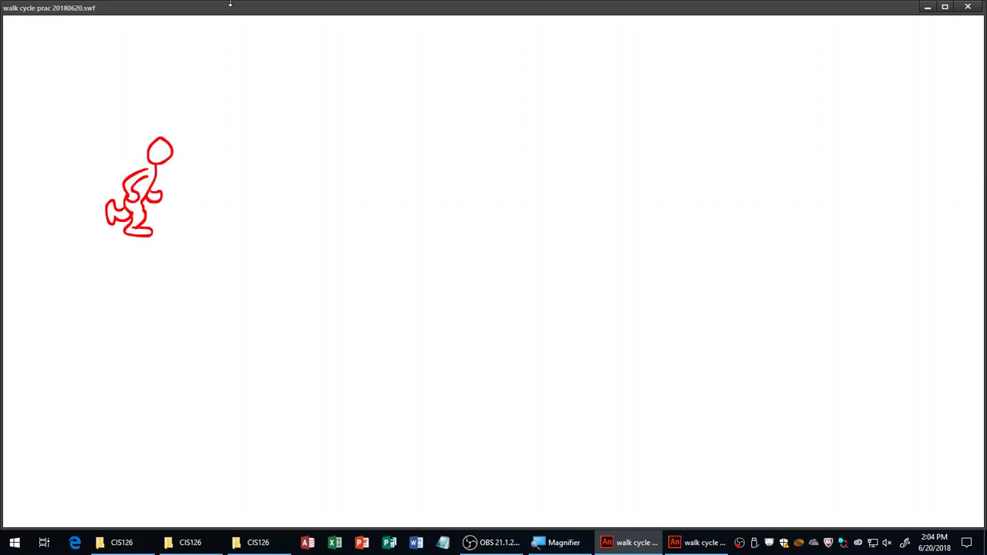
pyautogui.click(968, 8)
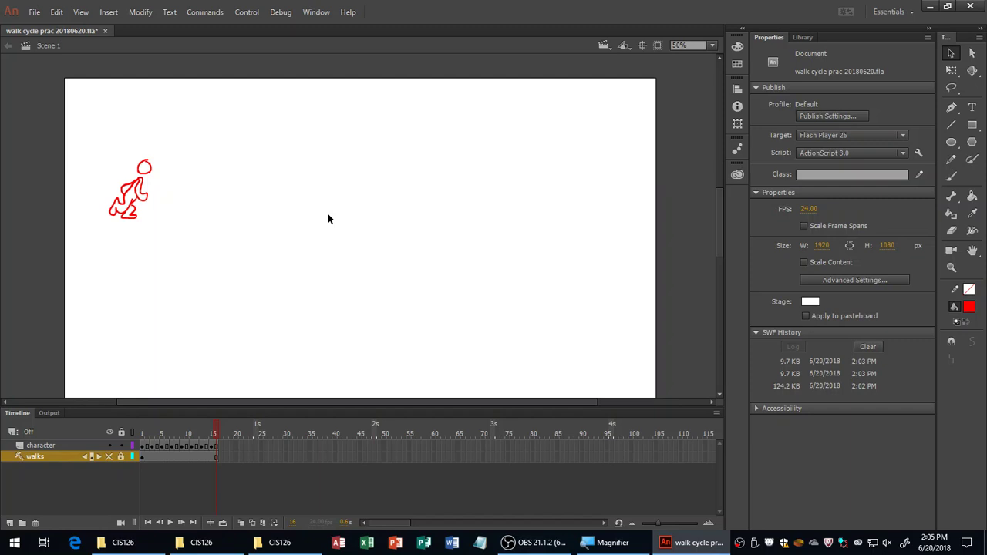
# Copy the character layer and create a new Movie Clip symbol named mcWalker
pyautogui.click(62, 446)
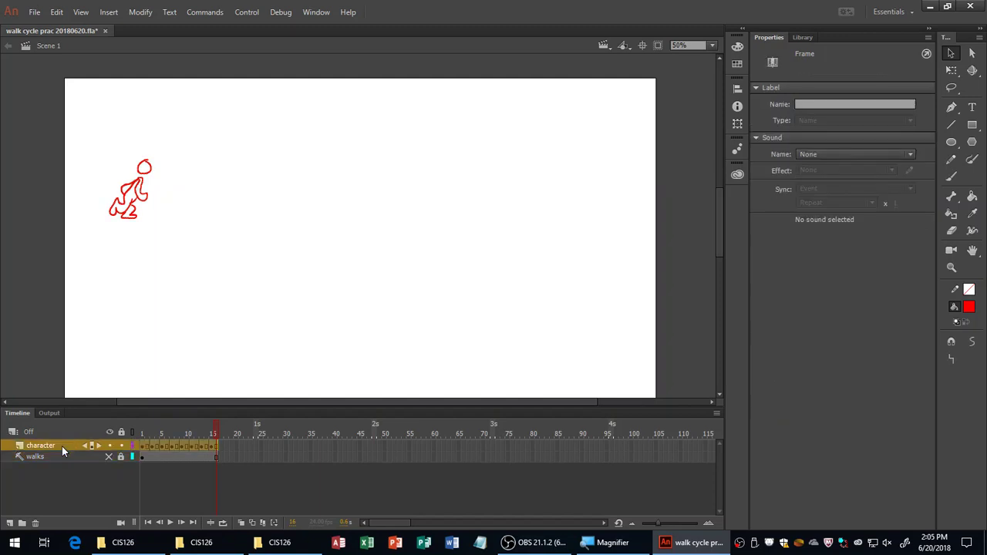
pyautogui.rightClick(62, 446)
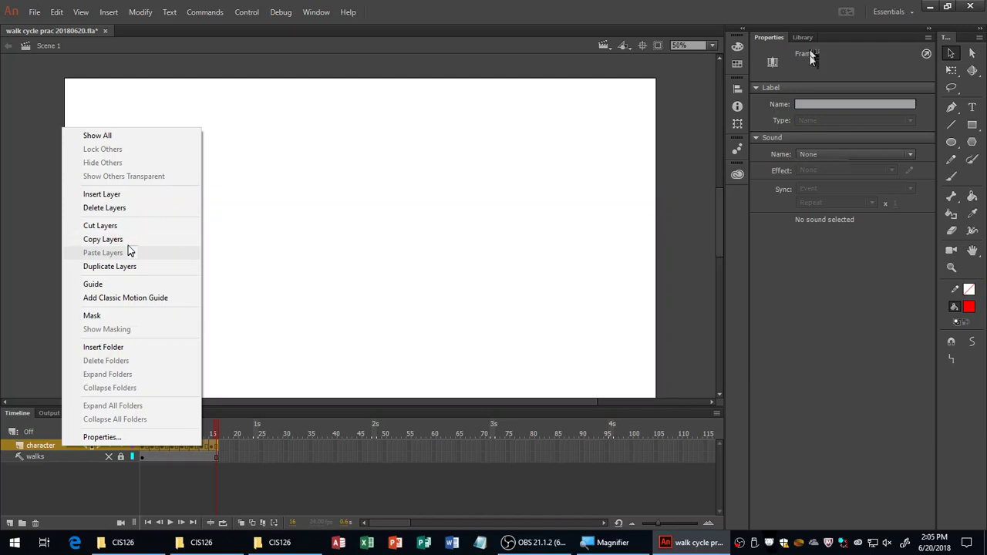
pyautogui.hotkey('ctrl', 'F8')
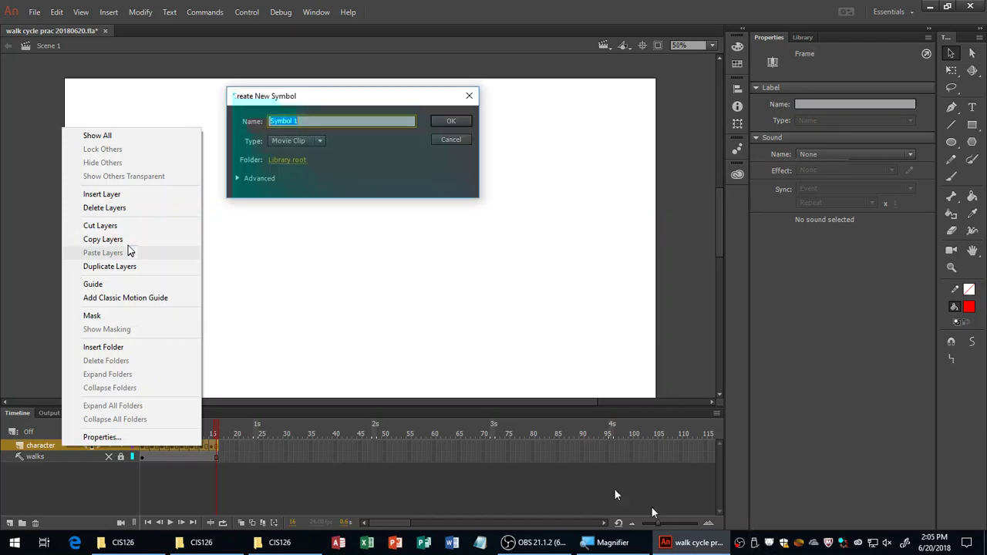
pyautogui.write('mcWalker')
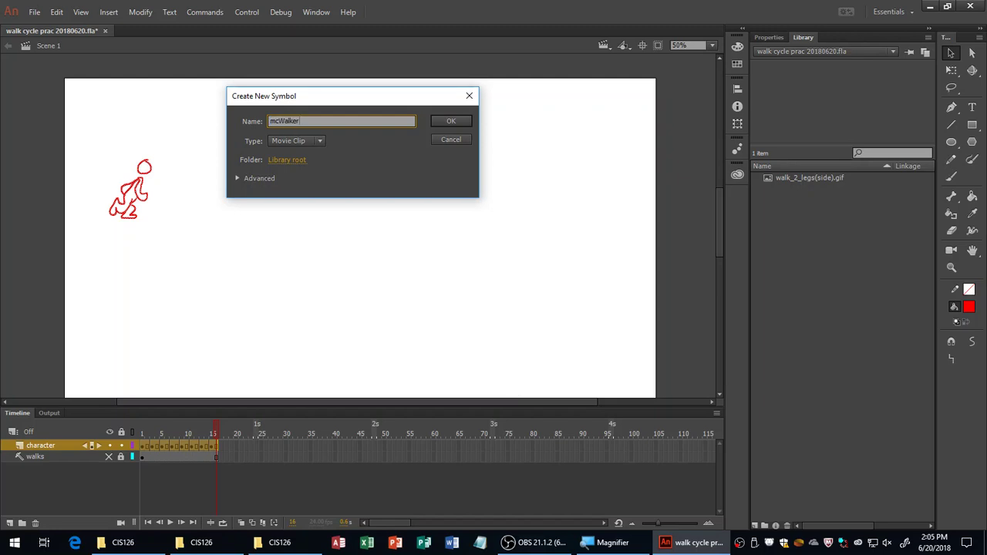
pyautogui.press('Return')
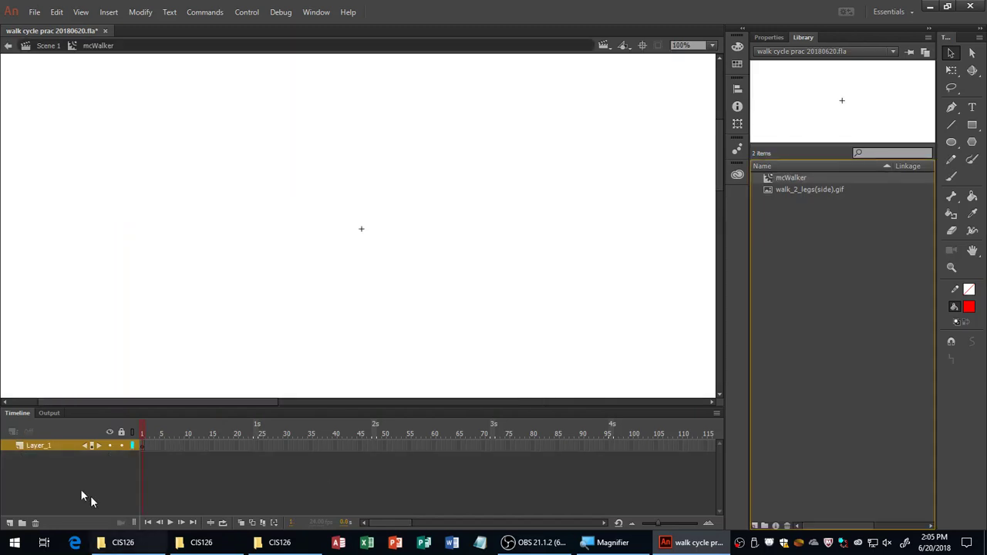
# Paste the copied character layer into the mcWalker symbol and return to Scene 1
pyautogui.rightClick(45, 445)
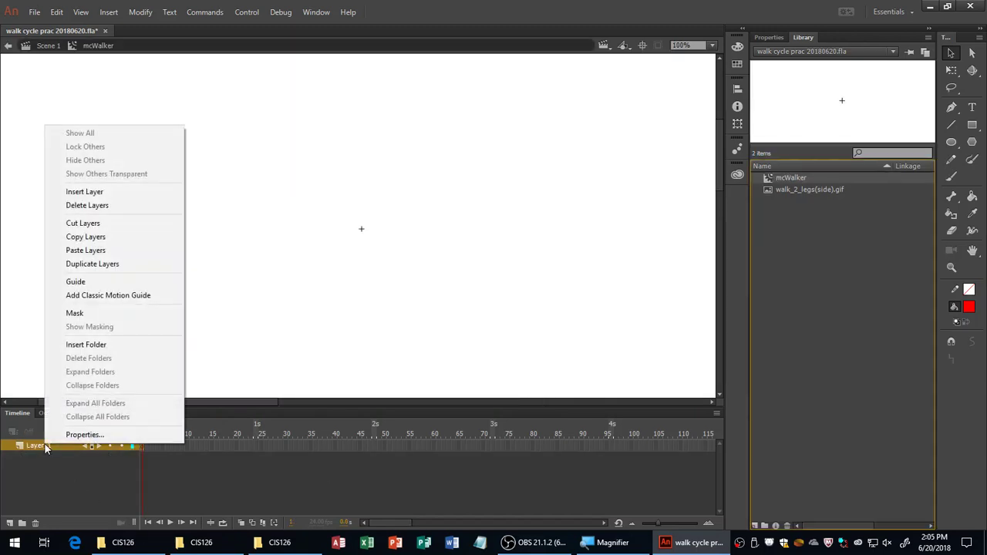
pyautogui.click(114, 253)
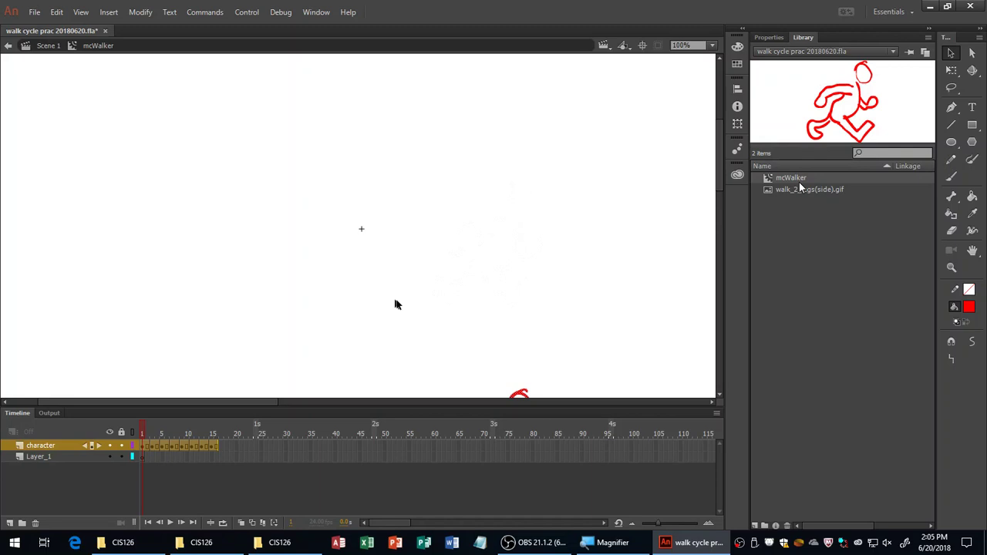
pyautogui.click(49, 46)
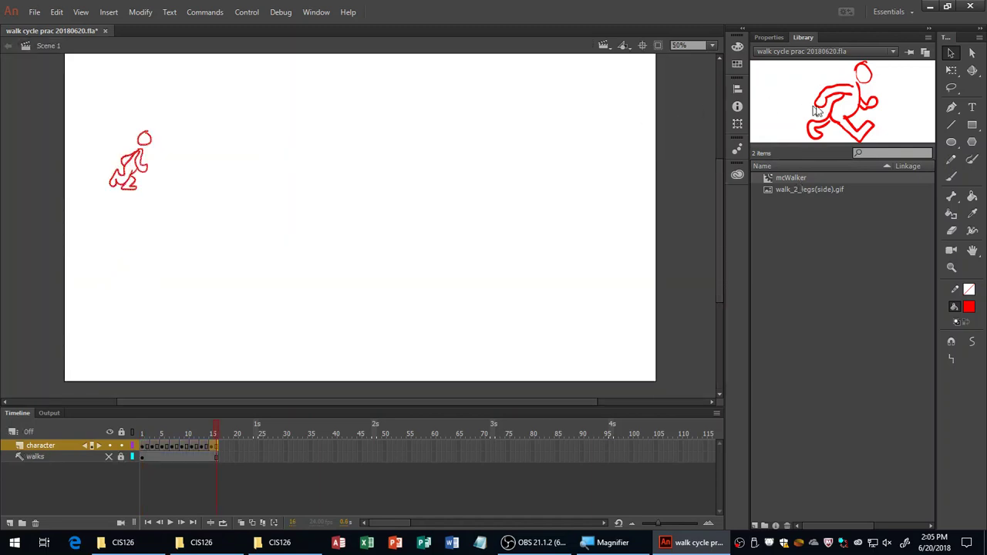
# Try placing mcWalker instances on the character layer at frame 16 and test the movie
pyautogui.moveTo(769, 179); pyautogui.dragTo(402, 179)
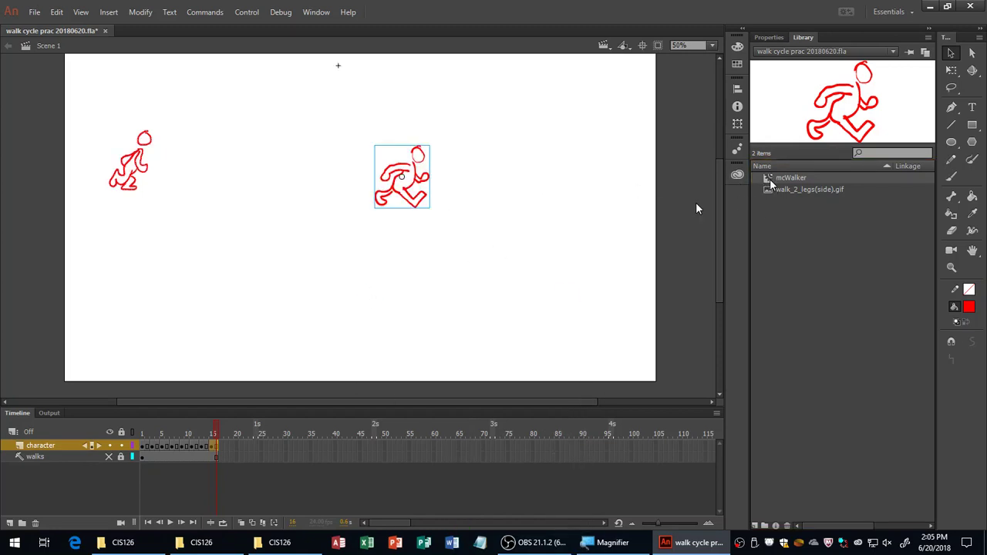
pyautogui.hotkey('ctrl', 'Return')
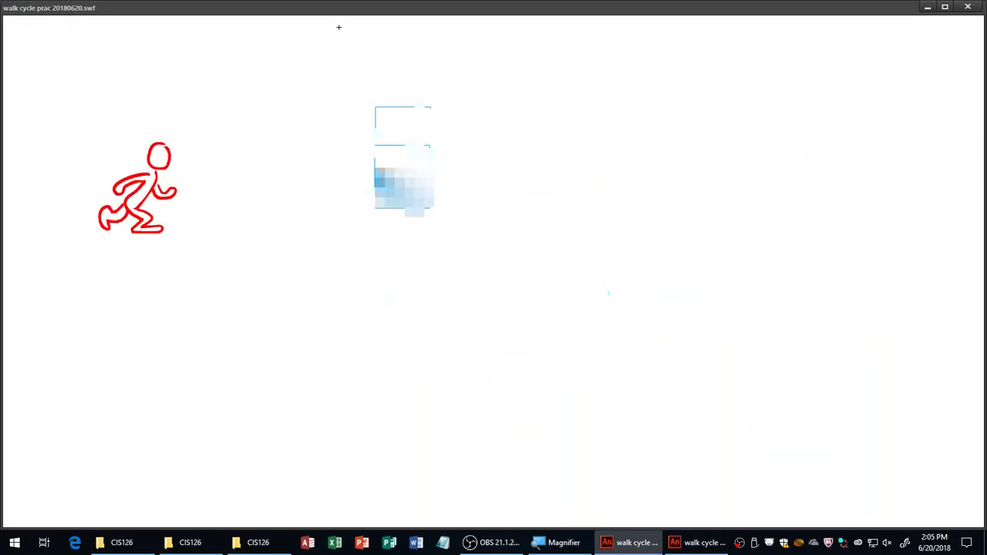
pyautogui.click(968, 6)
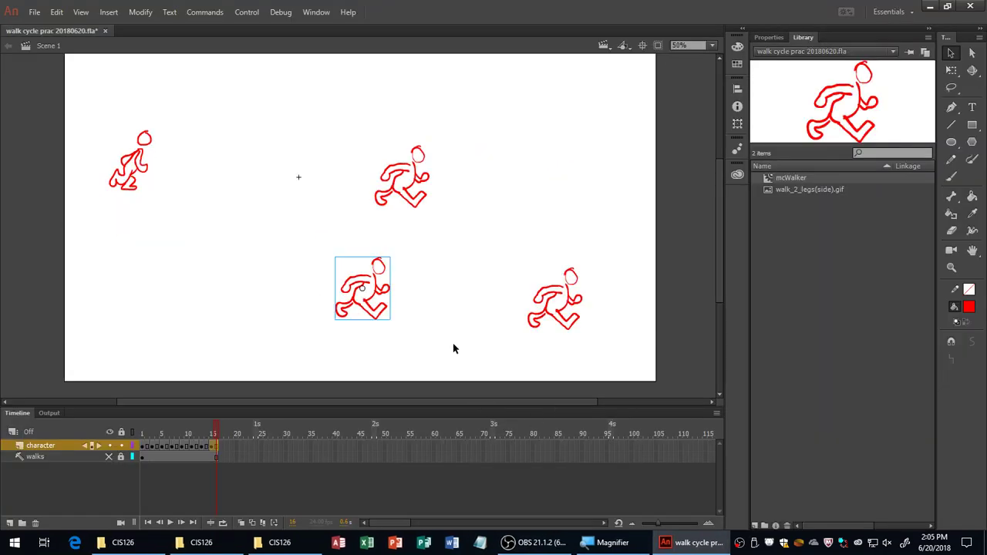
pyautogui.click(370, 299)
# Add a new layer above the character layer and place two mcWalker instances from the library on it
pyautogui.click(10, 522)
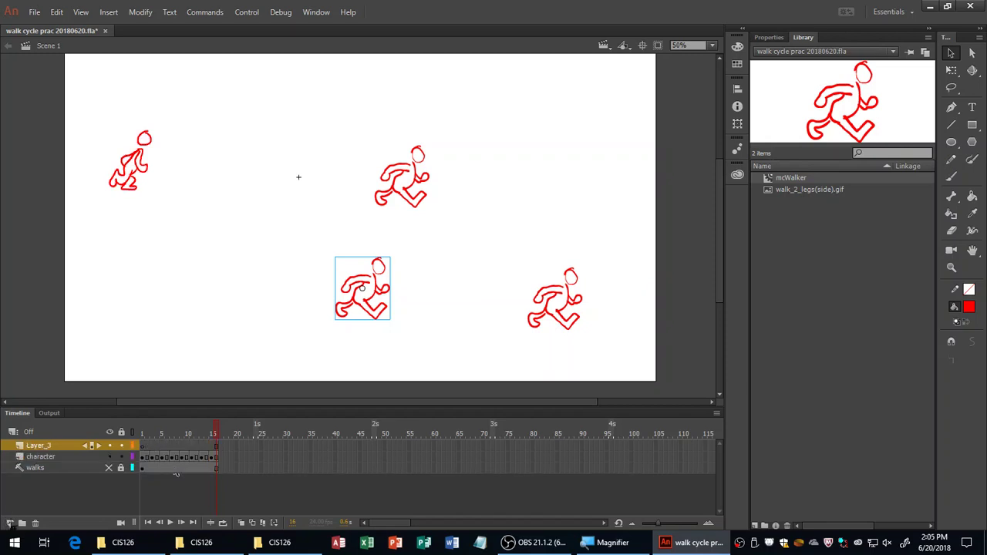
pyautogui.moveTo(792, 178); pyautogui.dragTo(515, 193)
pyautogui.click(815, 164)
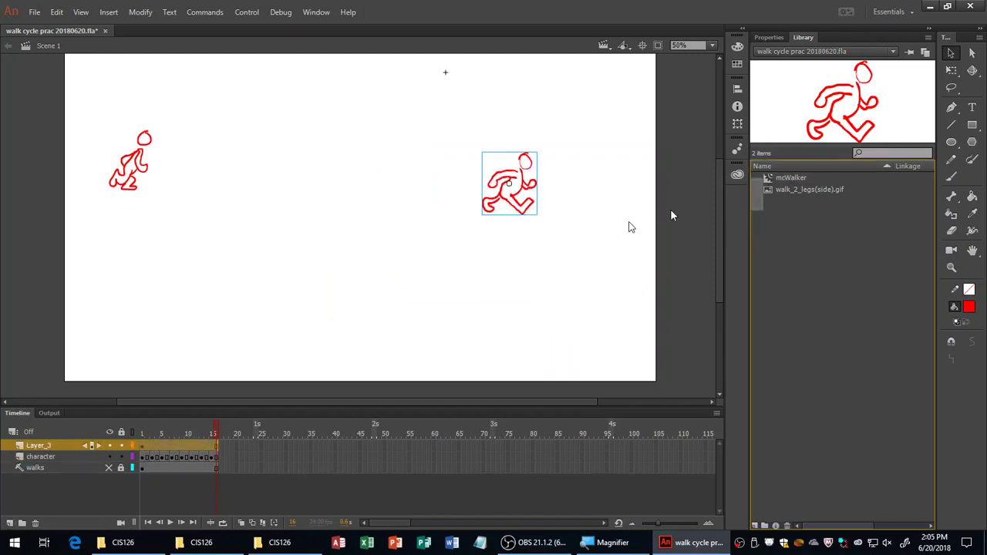
pyautogui.moveTo(781, 179); pyautogui.dragTo(352, 271)
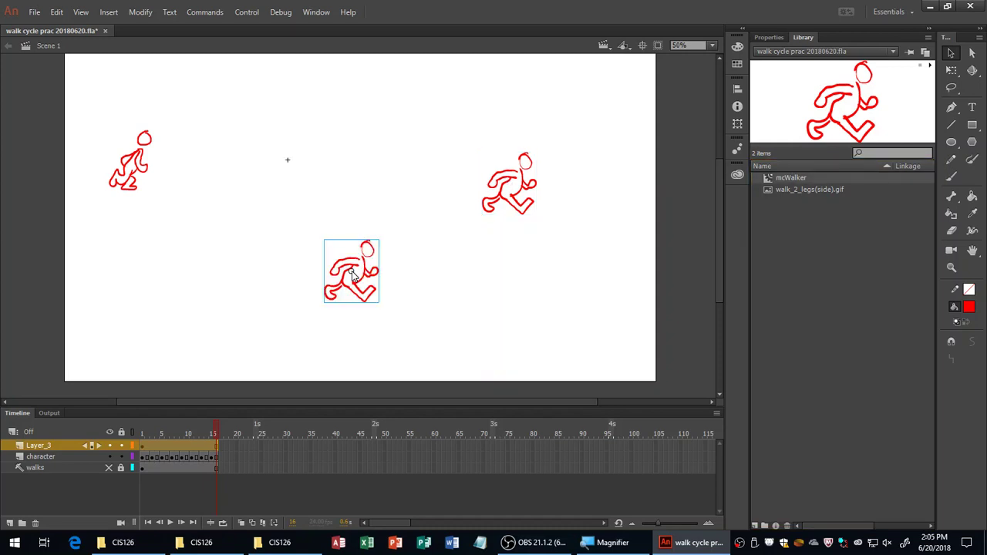
# Test the movie with the added walkers and undo the mcWalker symbol, its instances and the extra layer
pyautogui.hotkey('ctrl', 'Return')
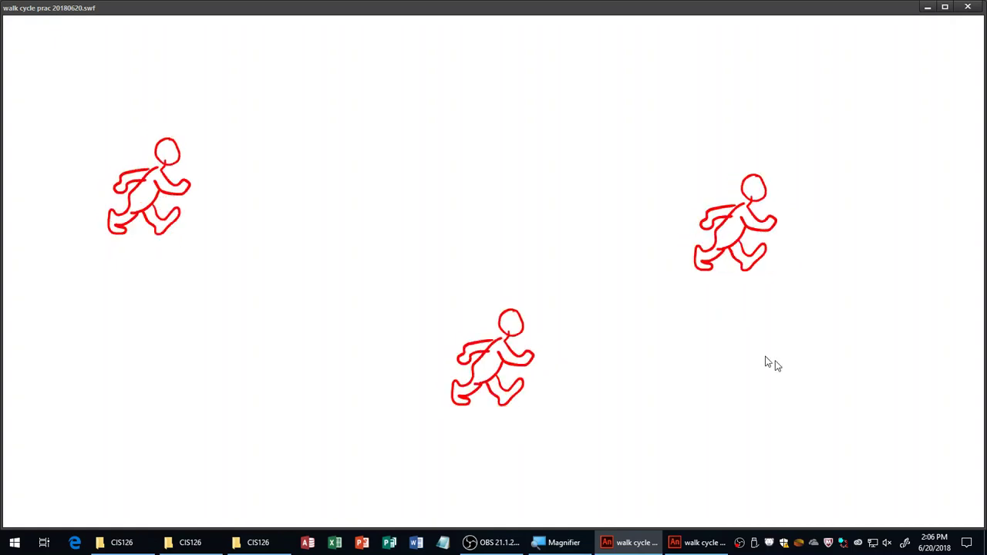
pyautogui.click(968, 7)
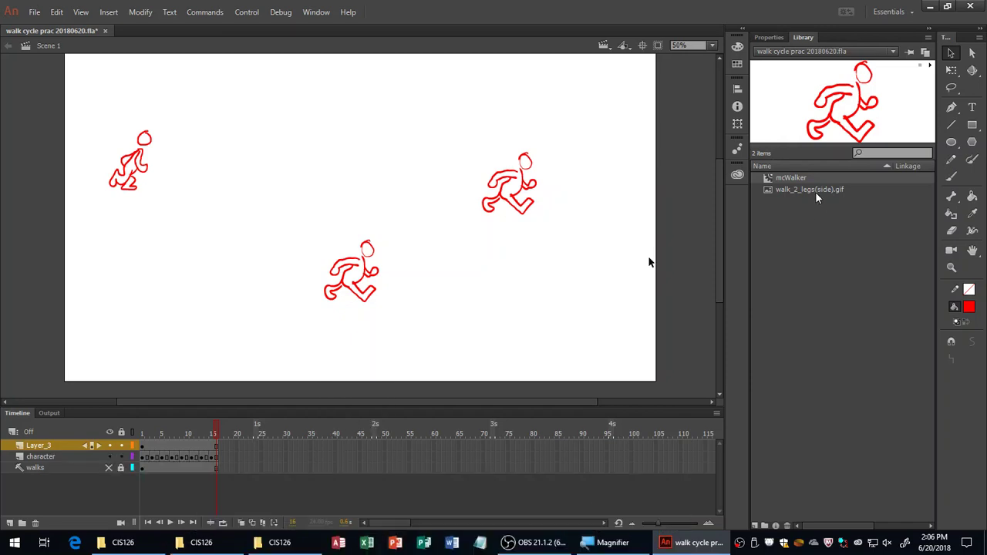
pyautogui.hotkey('ctrl', 'z')
pyautogui.click(787, 526)
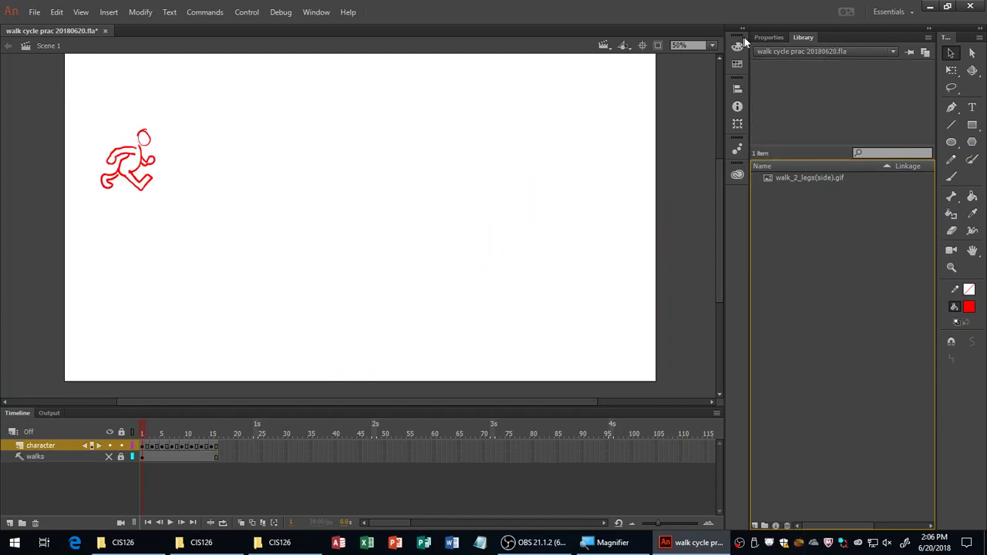
pyautogui.click(769, 37)
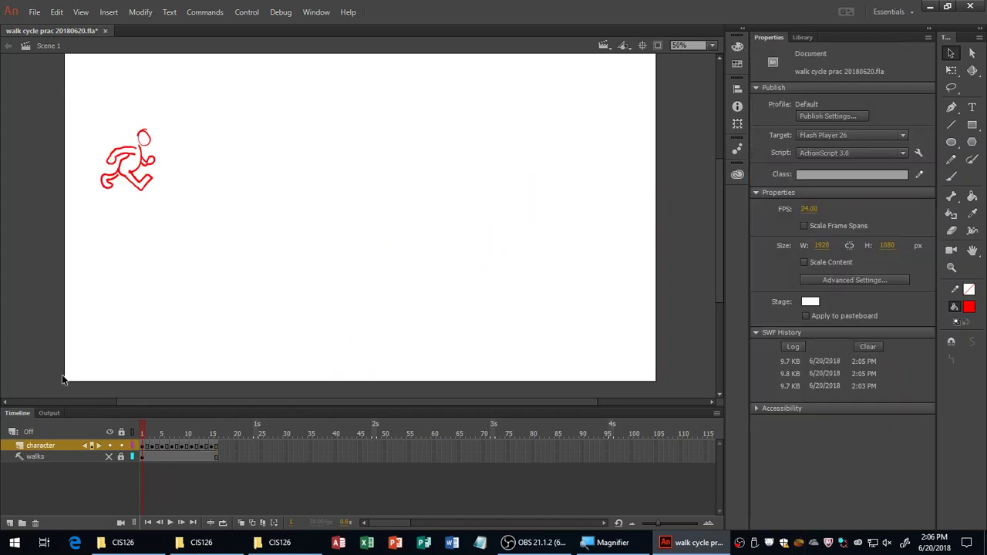
# Copy the whole character layer from the main timeline
pyautogui.click(18, 449)
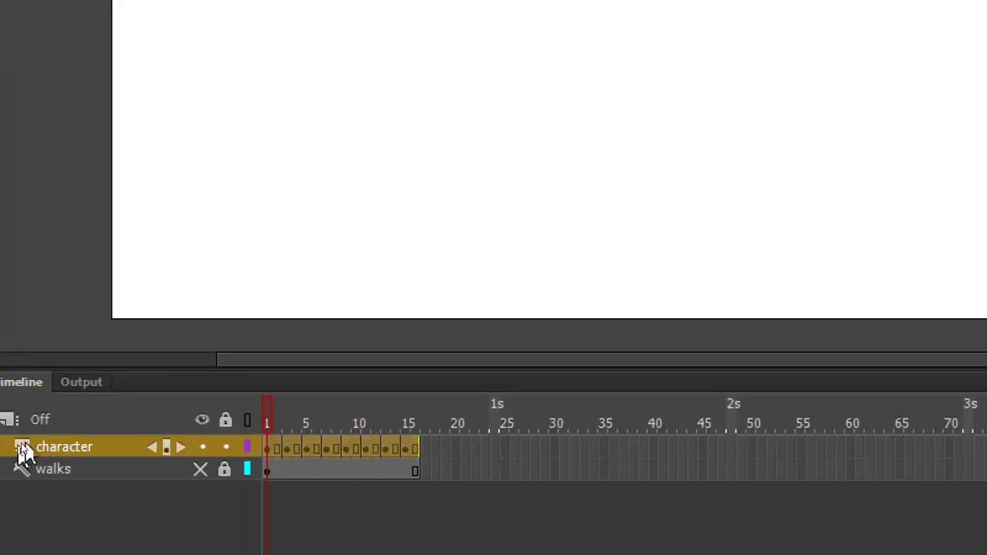
pyautogui.rightClick(23, 455)
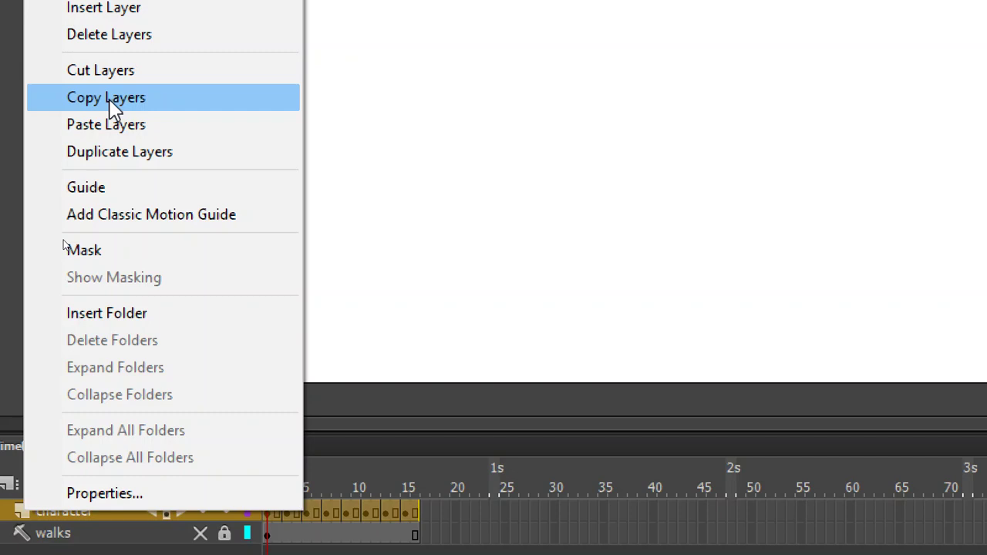
pyautogui.click(109, 100)
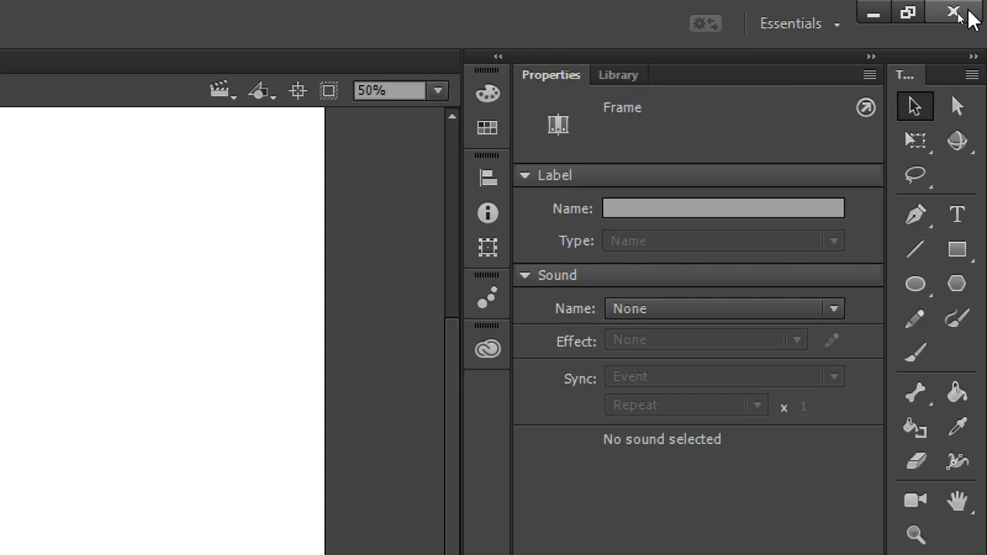
# Create a new Movie Clip symbol named mcWaker from the library
pyautogui.click(617, 76)
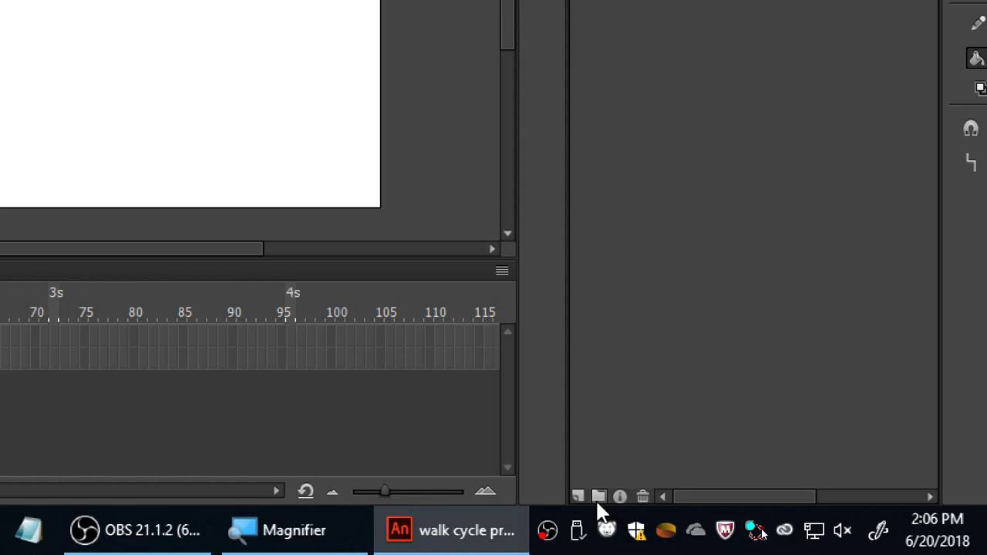
pyautogui.click(596, 499)
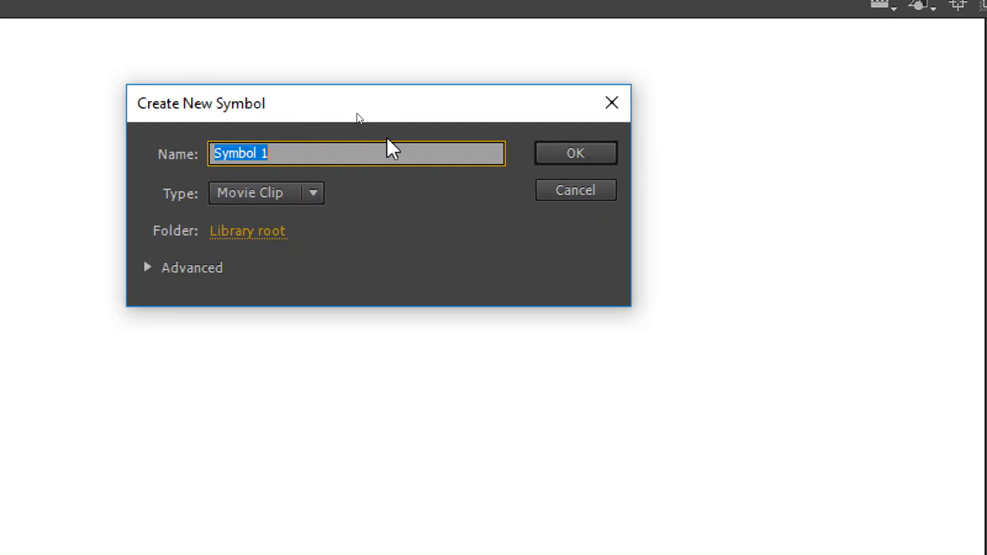
pyautogui.write('mcWaker')
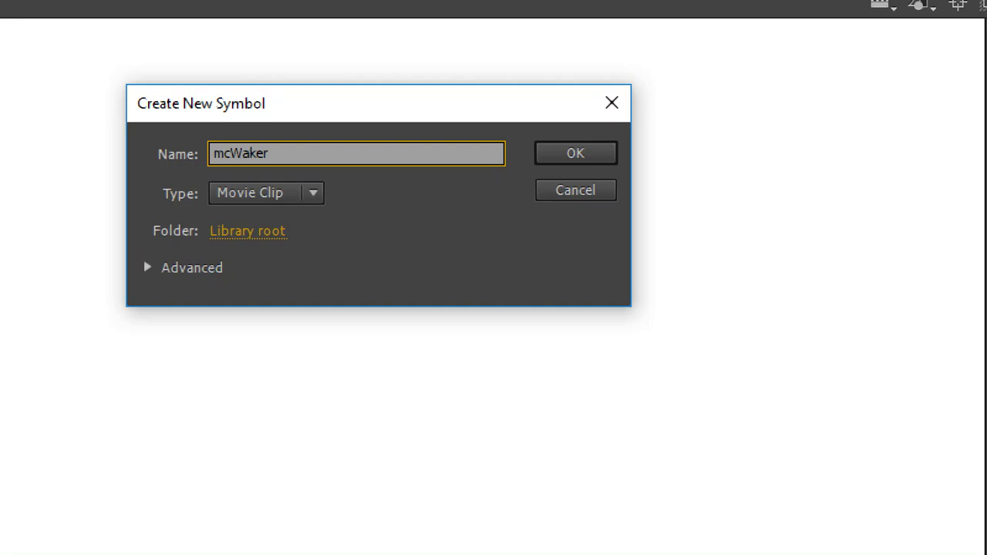
pyautogui.click(595, 154)
pyautogui.press('super+minus')
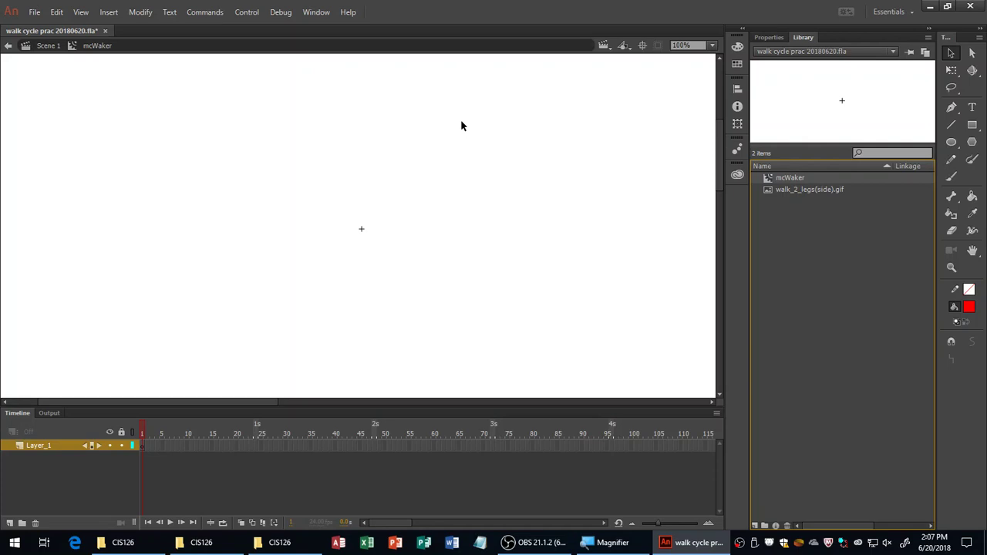
pyautogui.press('super+plus')
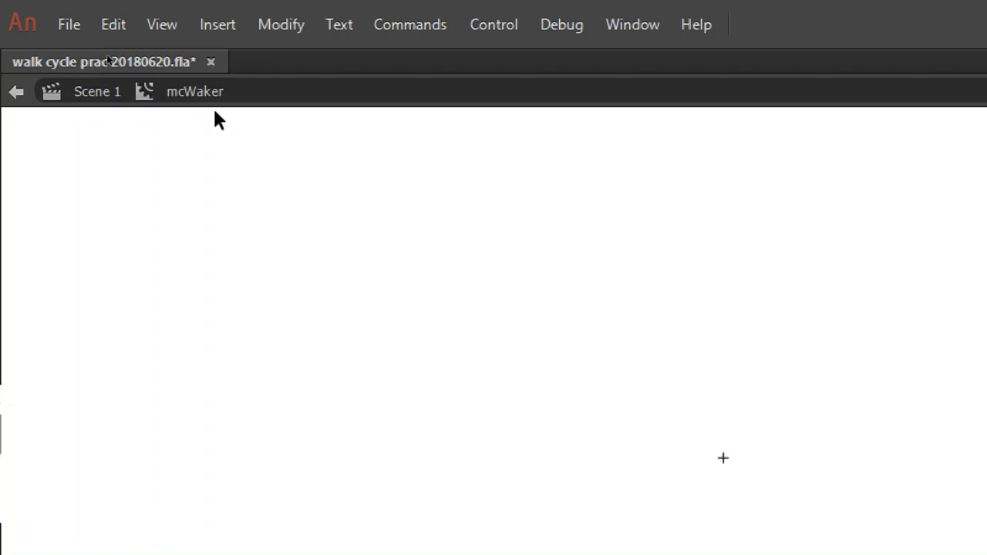
# Paste the copied character layer into the mcWaker symbol and return to Scene 1
pyautogui.rightClick(42, 344)
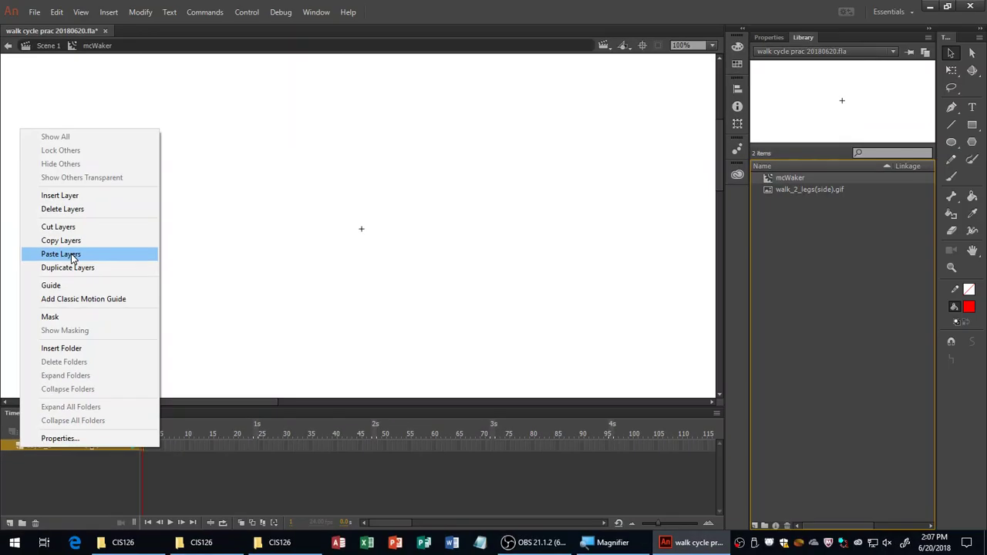
pyautogui.click(71, 253)
pyautogui.scroll(-5, 553, 227)
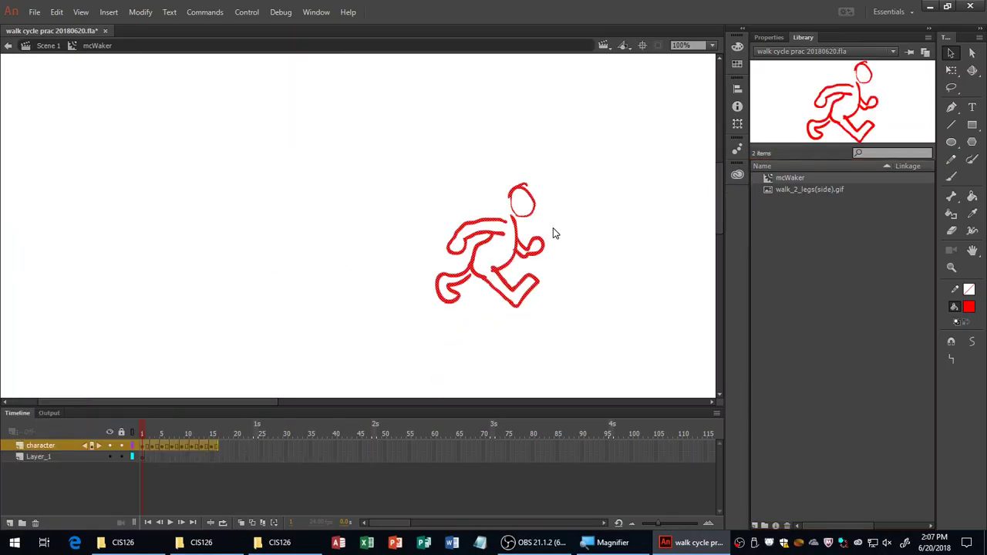
pyautogui.scroll(3, 550, 235)
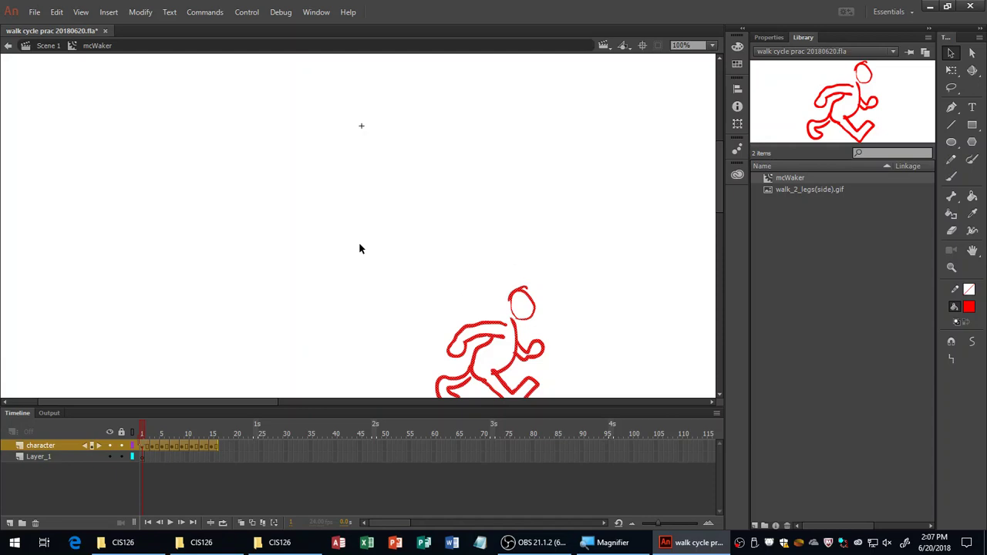
pyautogui.moveTo(142, 436)
pyautogui.mouseDown()
pyautogui.moveTo(233, 435)
pyautogui.moveTo(140, 438)
pyautogui.mouseUp()
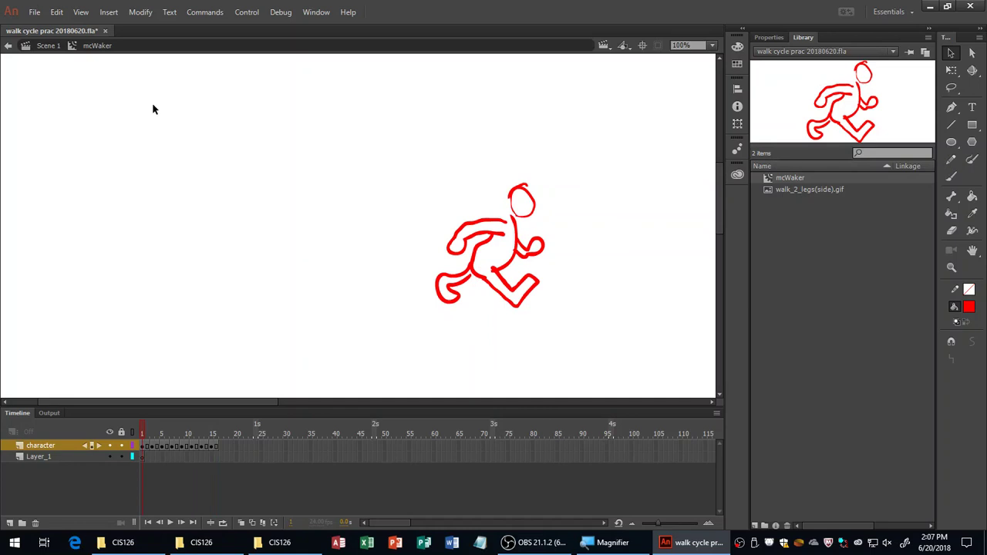
pyautogui.click(48, 46)
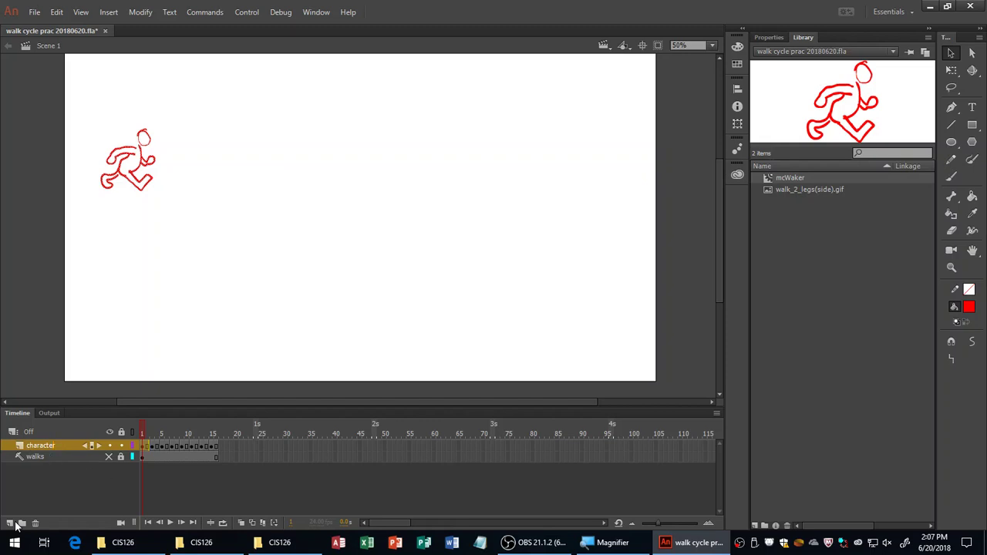
# Add a layer named walker and place three mcWaker instances on it, one enlarged and one flipped horizontally
pyautogui.click(117, 484)
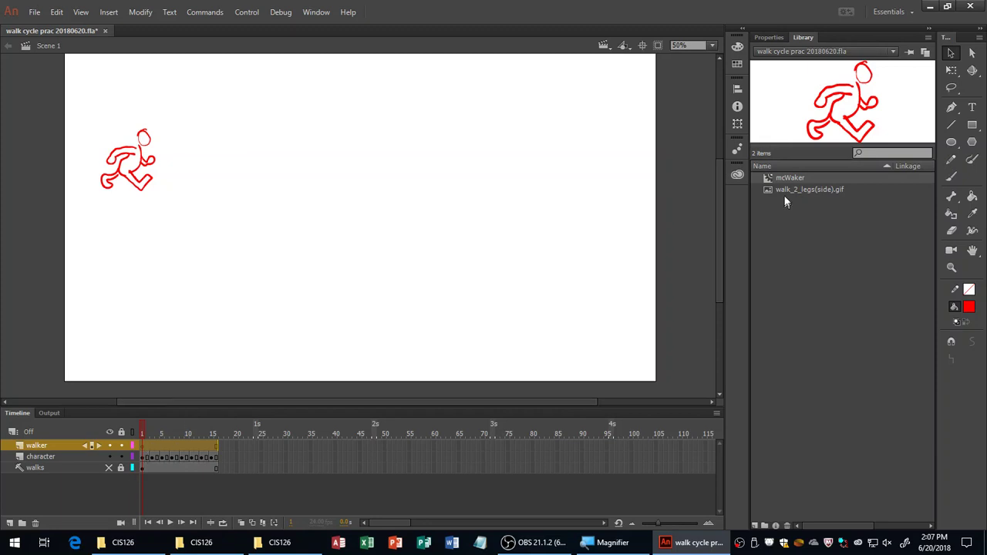
pyautogui.moveTo(772, 187); pyautogui.dragTo(392, 192)
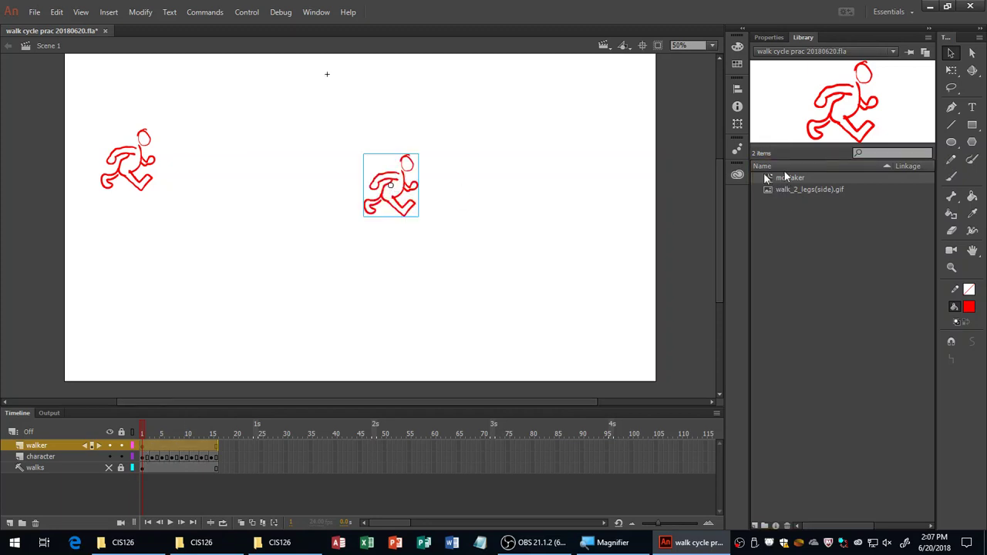
pyautogui.moveTo(769, 183); pyautogui.dragTo(604, 269)
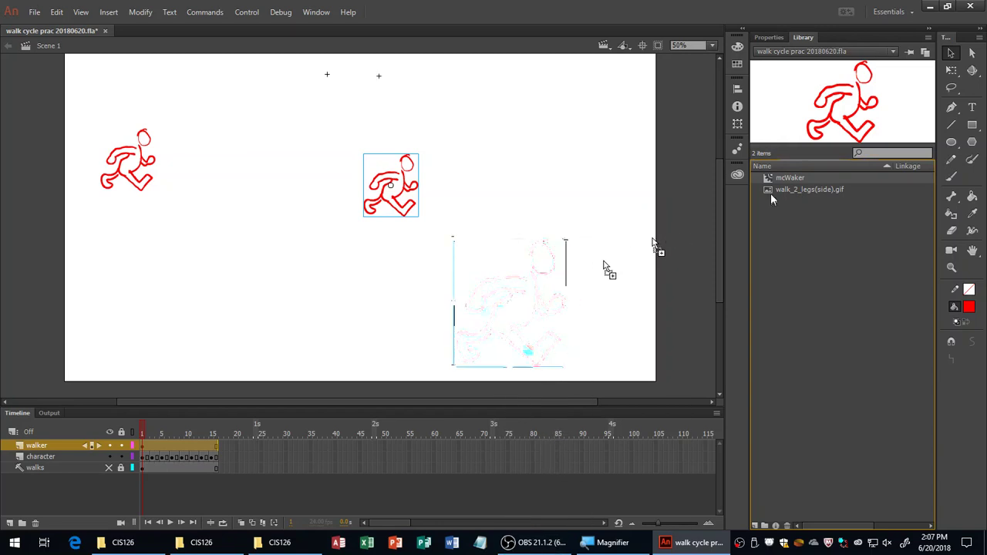
pyautogui.press('q')
pyautogui.moveTo(769, 183); pyautogui.dragTo(131, 113)
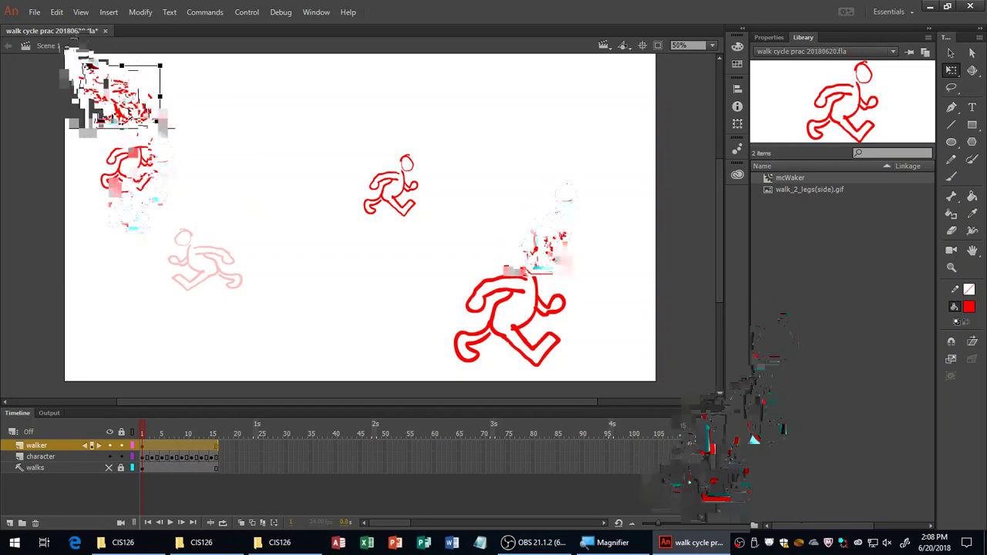
# Test the movie and delete the flipped walker instance from the stage's upper-left corner
pyautogui.hotkey('ctrl', 'Return')
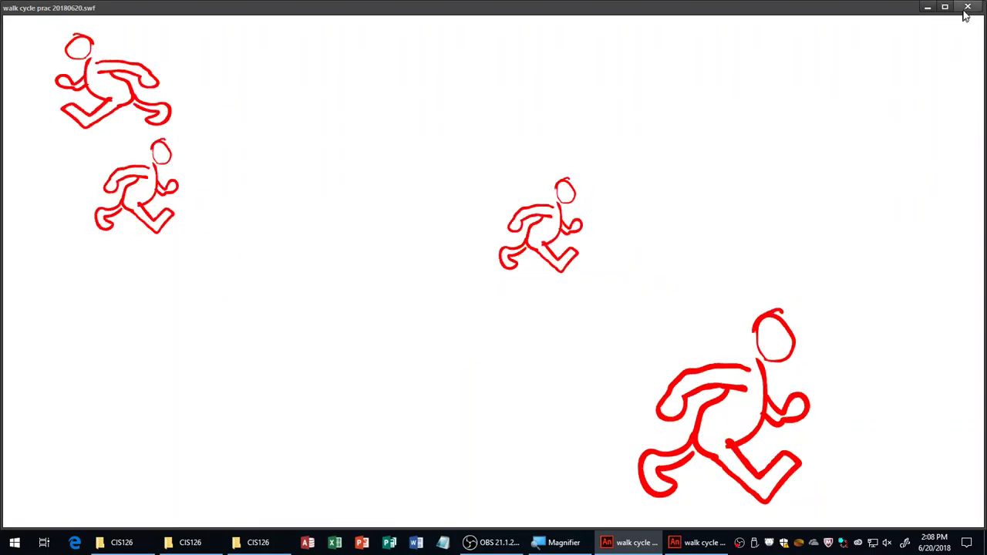
pyautogui.hotkey('ctrl', 'w')
pyautogui.click(126, 93)
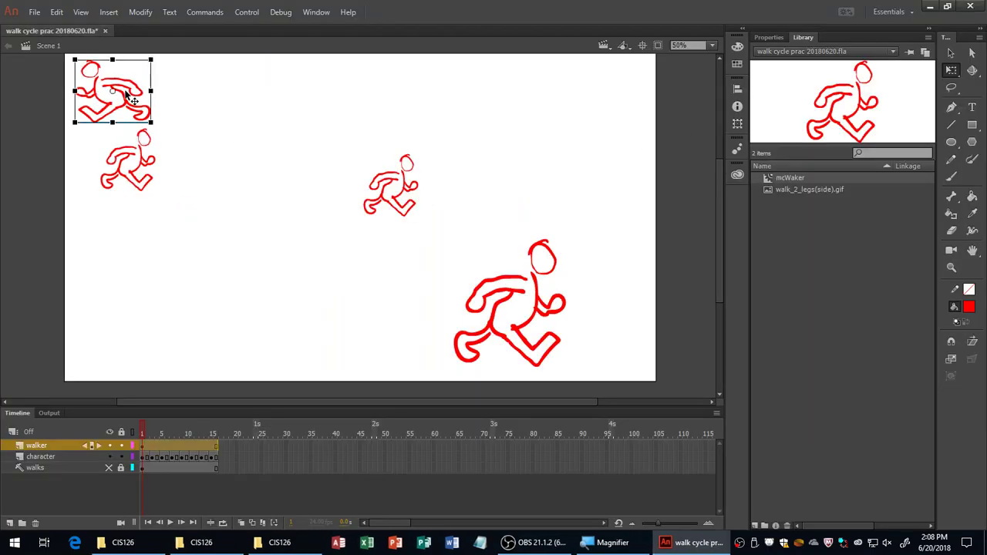
pyautogui.press('Delete')
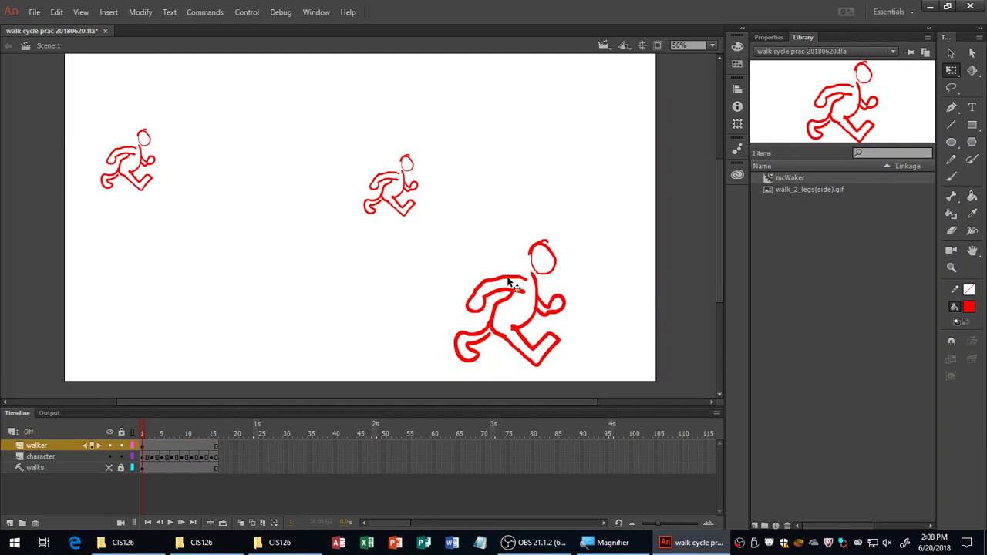
# Extend the mcWaker instances into a diagonal row with one more normal-size and one smaller walker, and shift the row up and left
pyautogui.click(509, 283)
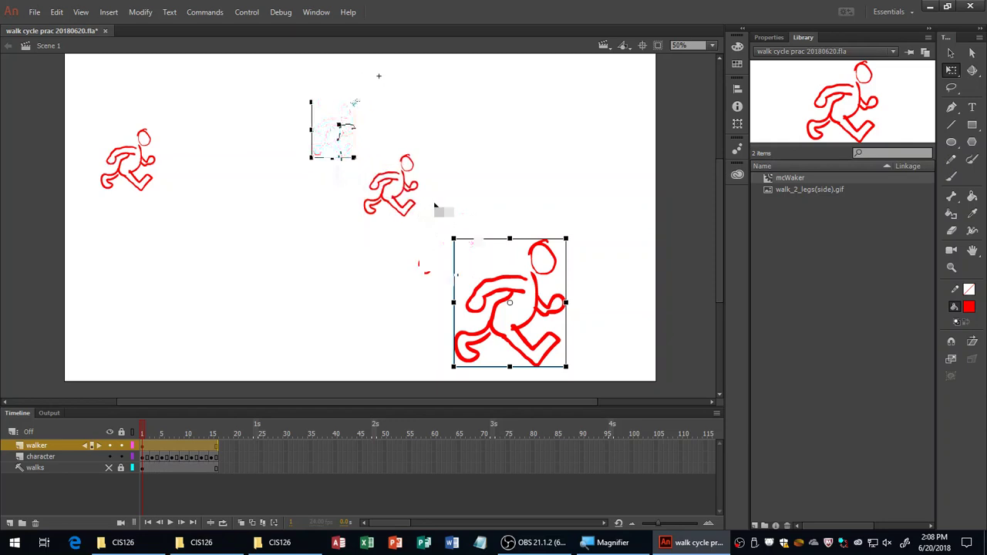
pyautogui.click(339, 127)
pyautogui.click(509, 152)
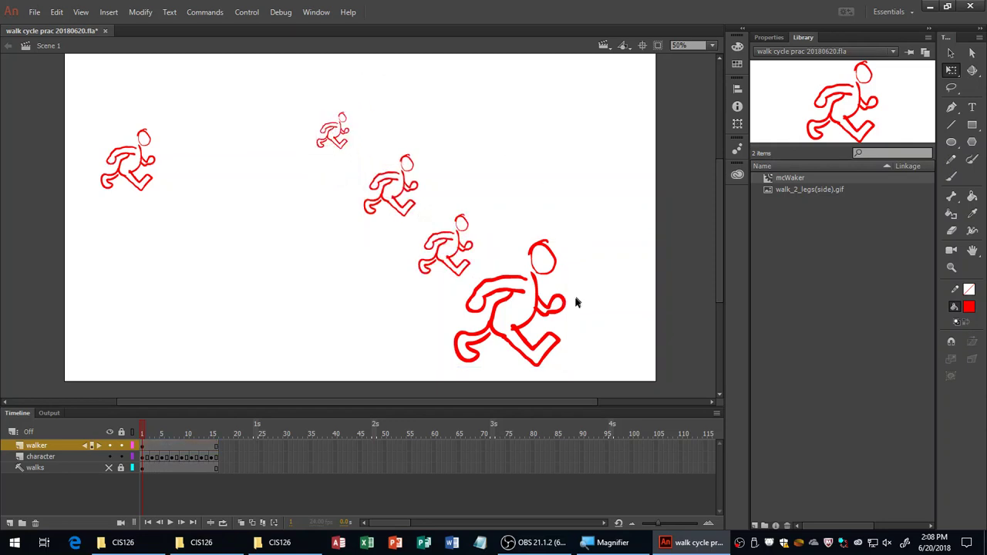
pyautogui.moveTo(277, 81); pyautogui.dragTo(622, 385)
pyautogui.moveTo(545, 325); pyautogui.dragTo(474, 284)
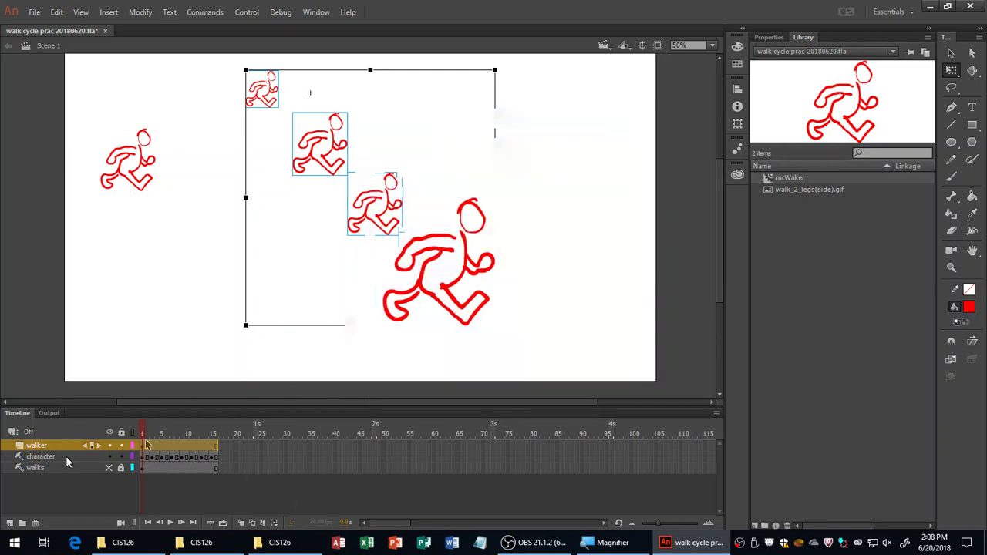
# Turn the character layer into a guide layer and hide it
pyautogui.click(116, 458)
pyautogui.click(109, 457)
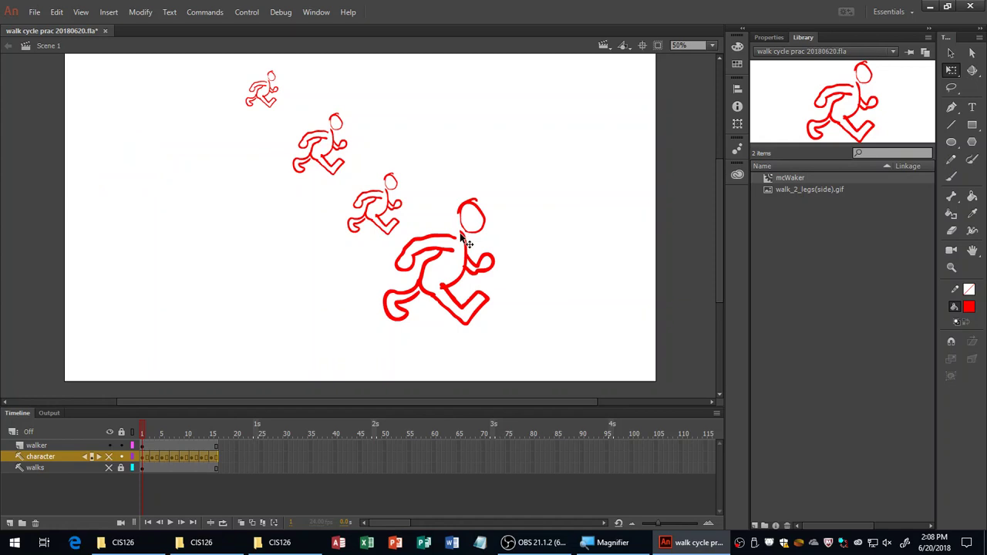
# Shift the row of walkers left and add a still larger mcWaker instance running off the stage's lower edge
pyautogui.moveTo(196, 69); pyautogui.dragTo(459, 320)
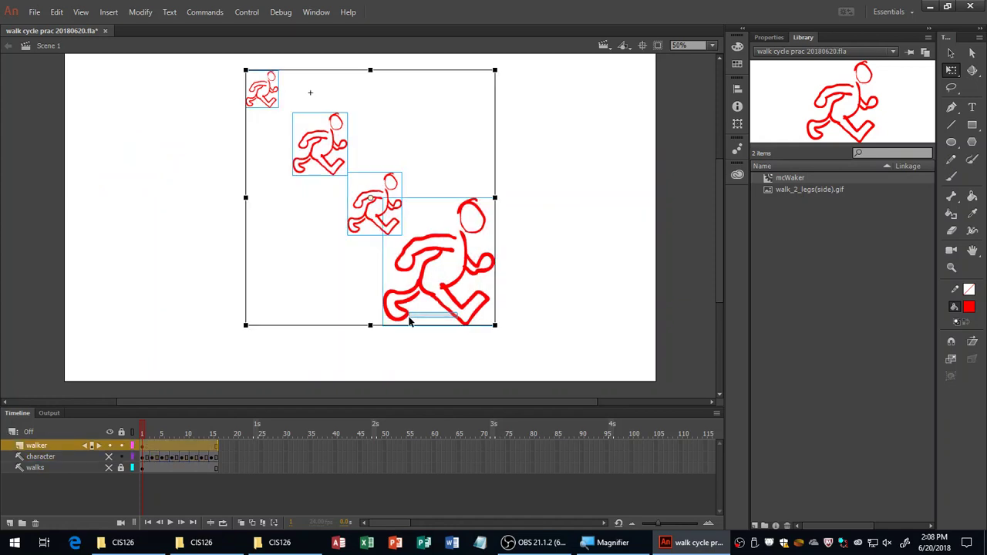
pyautogui.click(453, 315)
pyautogui.hotkey('ctrl', 'a')
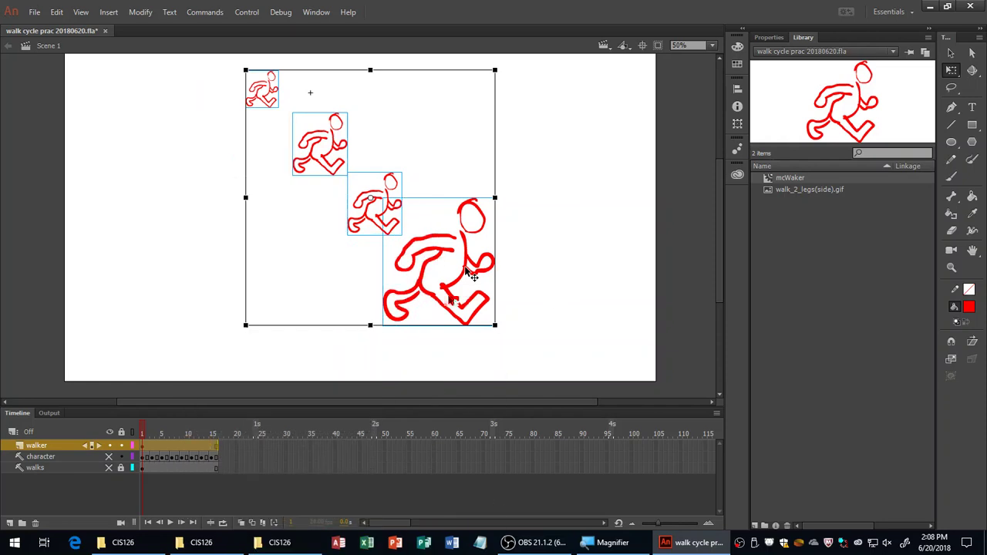
pyautogui.moveTo(466, 272); pyautogui.dragTo(622, 265)
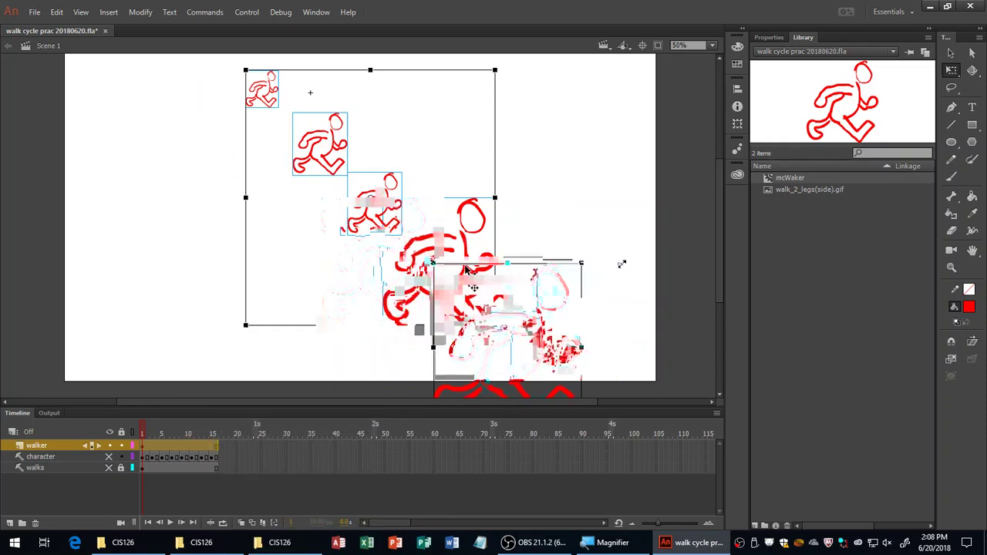
pyautogui.click(650, 260)
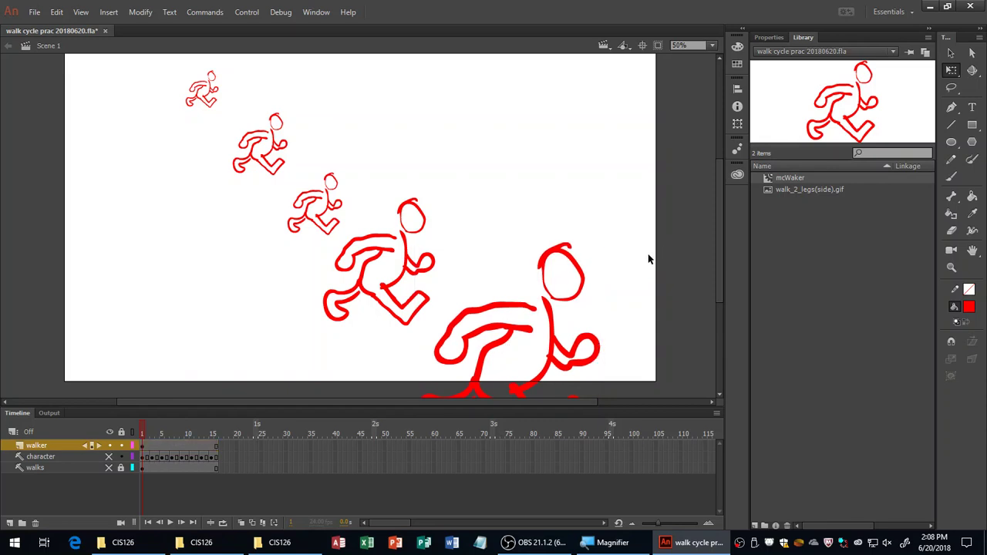
# Test the movie with the five walkers and save the document
pyautogui.hotkey('ctrl', 'Return')
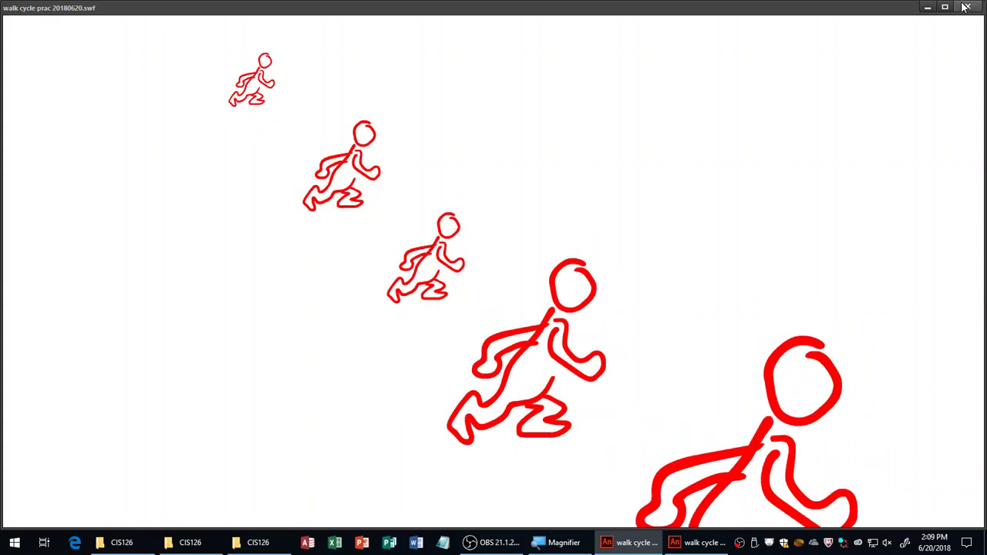
pyautogui.hotkey('ctrl', 'w')
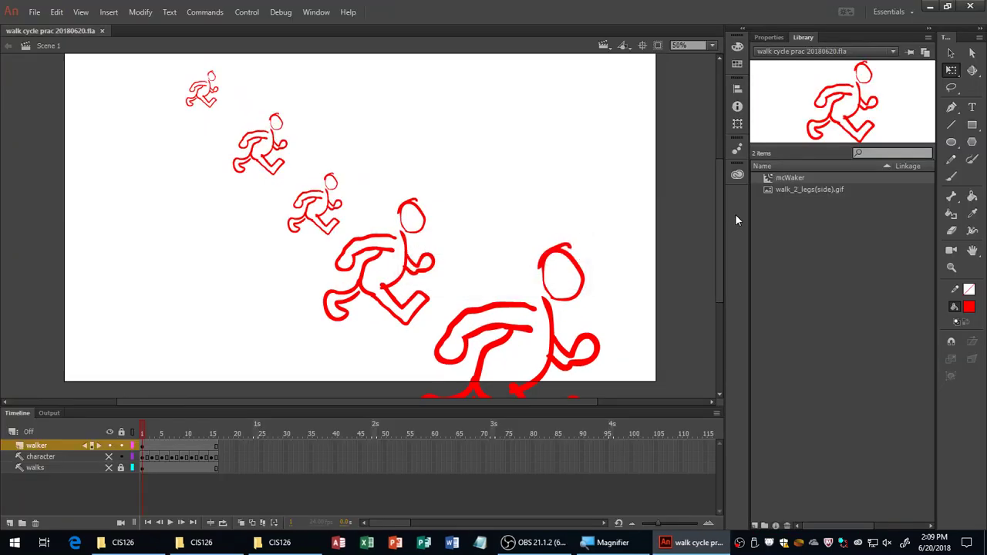
# Open the parallax.fla document and bring its whole stage into view
pyautogui.hotkey('ctrl', 'o')
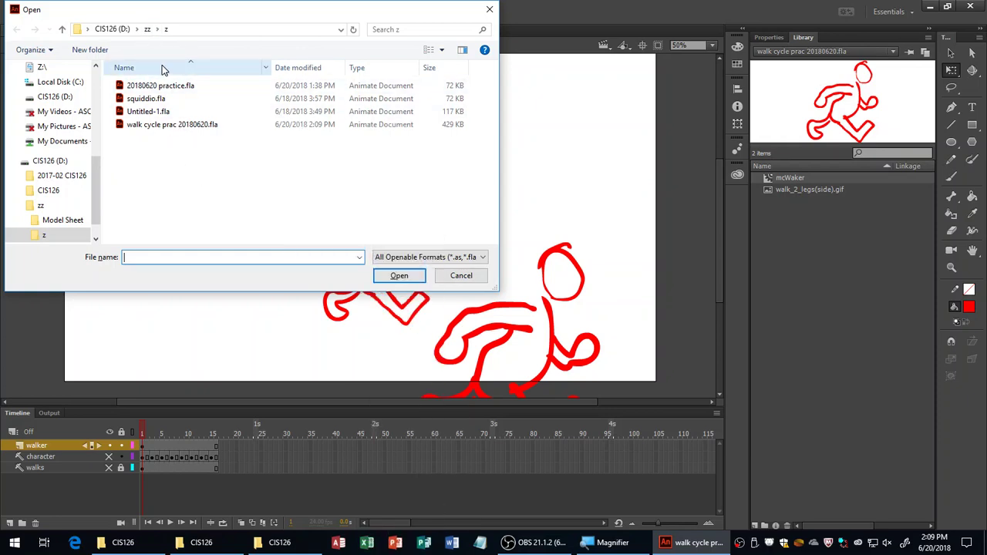
pyautogui.write('parallax.fla')
pyautogui.press('Return')
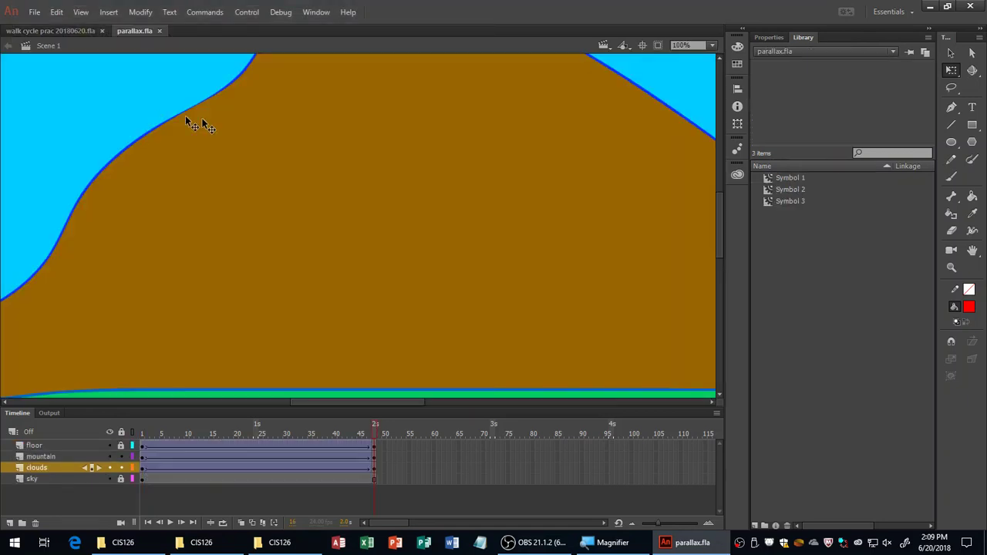
pyautogui.hotkey('ctrl', '-')
pyautogui.hotkey('ctrl', '-')
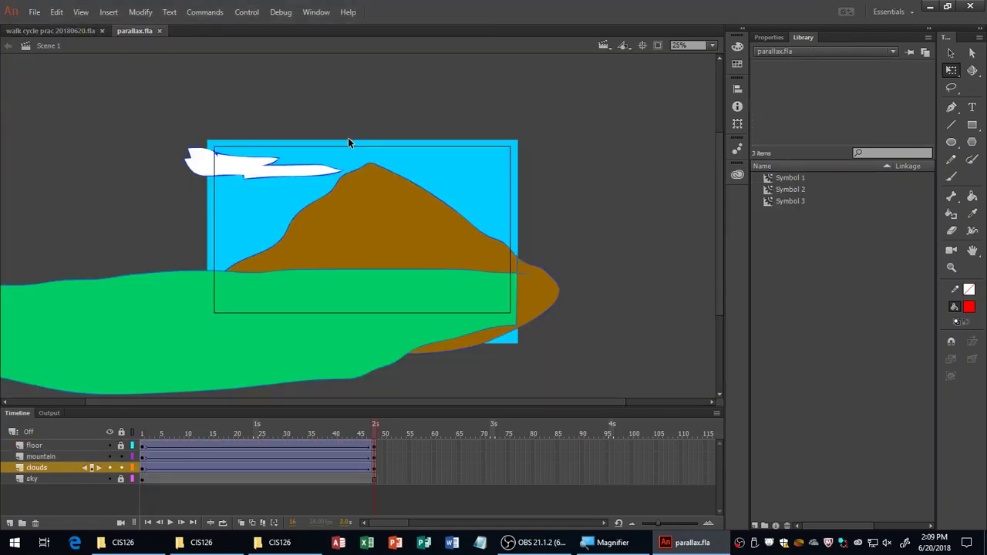
# Copy the largest mcWaker instance from the walk cycle document and paste it into parallax.fla
pyautogui.click(95, 37)
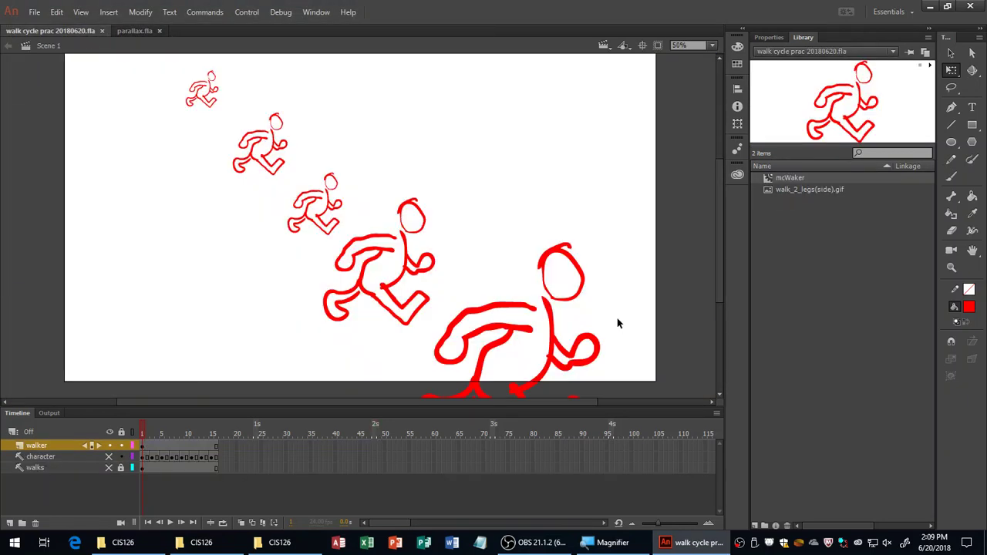
pyautogui.click(552, 334)
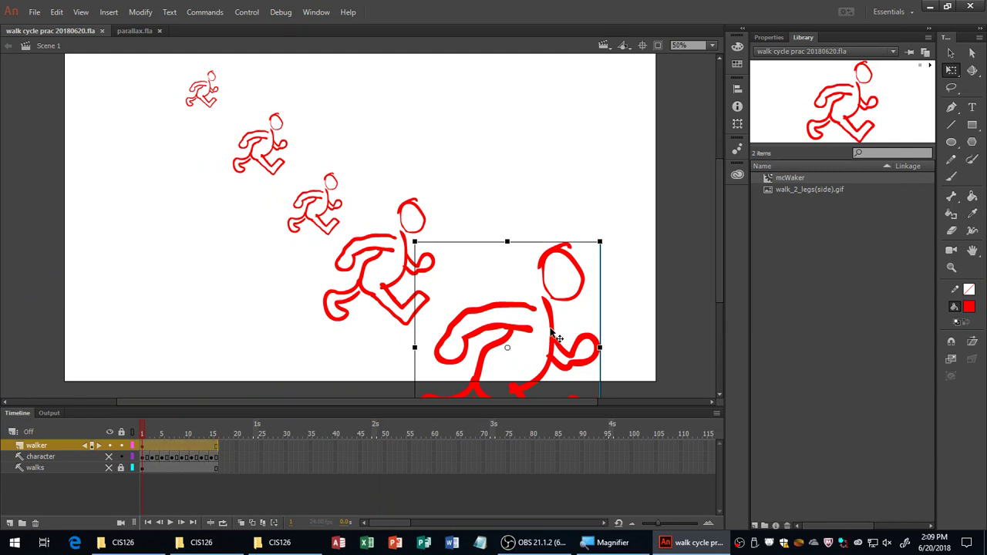
pyautogui.hotkey('ctrl', 'Tab')
pyautogui.hotkey('ctrl', 'v')
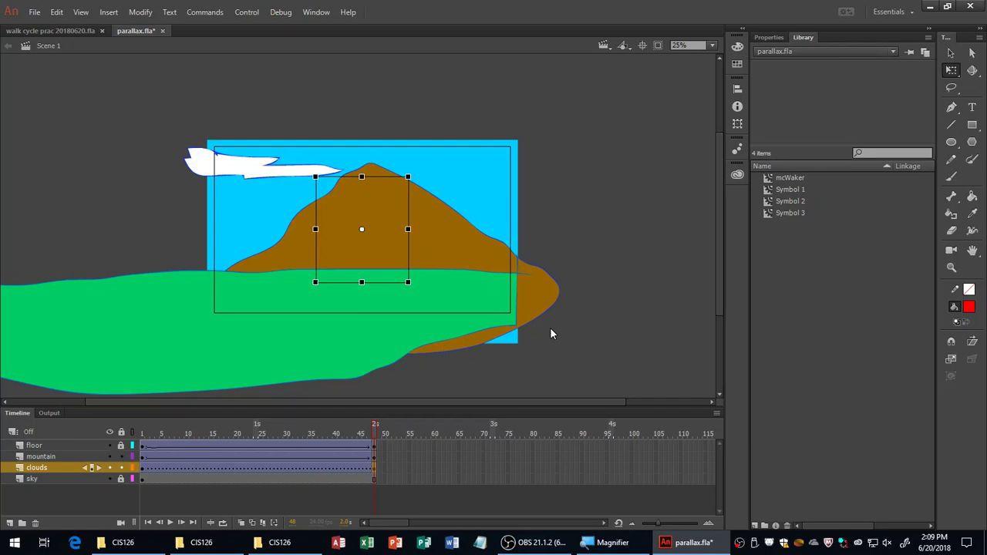
# Replace the pasted walker with one on a new layer above floor at frame 1, scaled down and placed at the mountain's left foot
pyautogui.click(24, 447)
pyautogui.click(10, 524)
pyautogui.hotkey('ctrl', 'z')
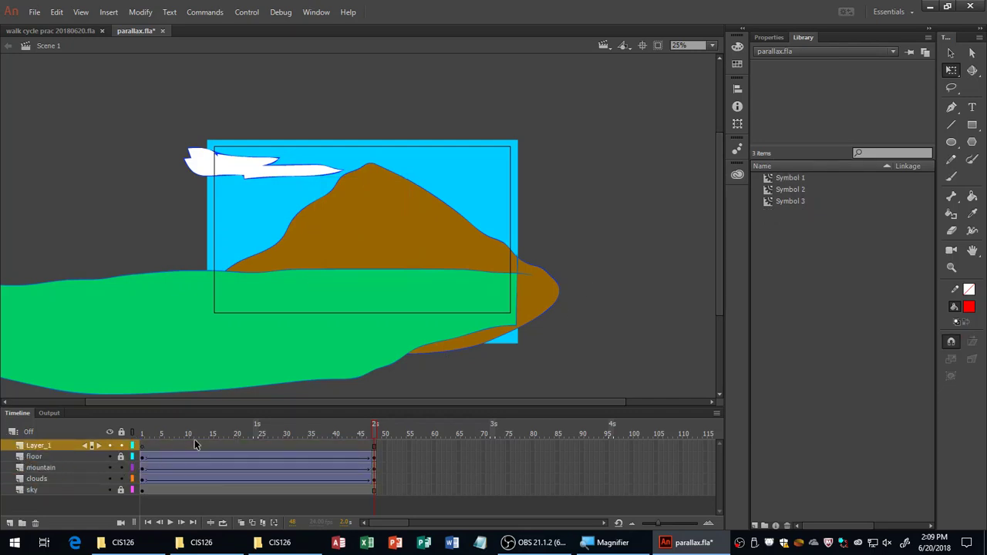
pyautogui.moveTo(376, 433); pyautogui.dragTo(102, 435)
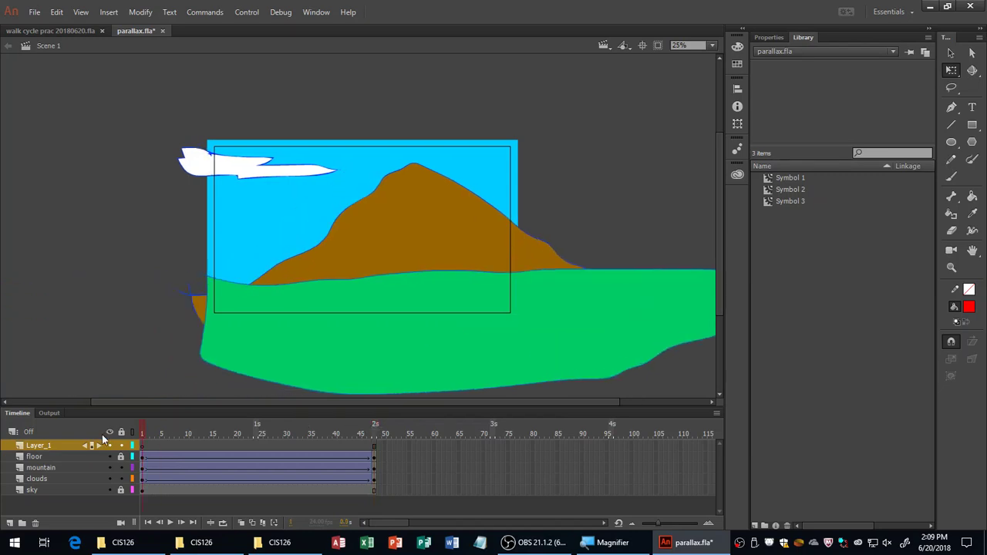
pyautogui.hotkey('ctrl', 'y')
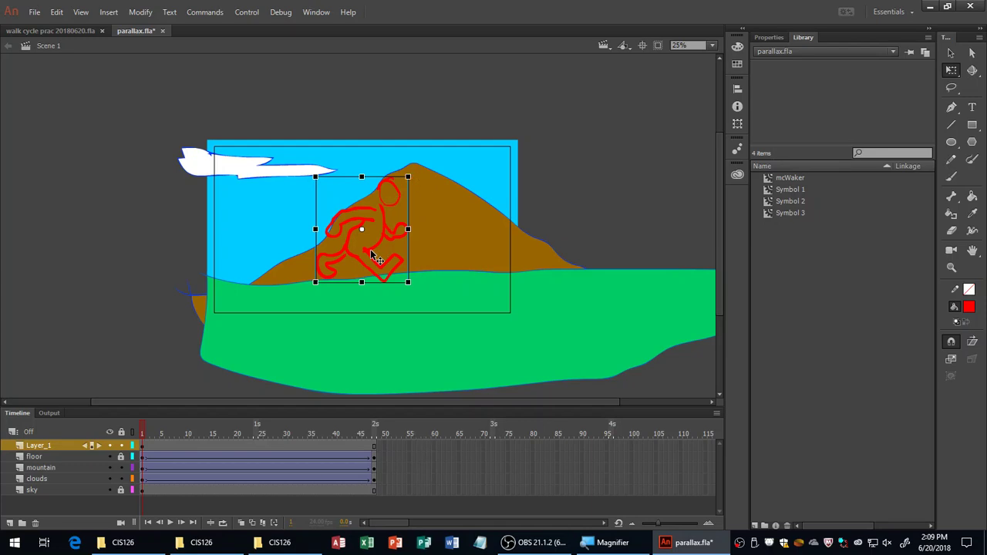
pyautogui.hotkey('ctrl', 'z')
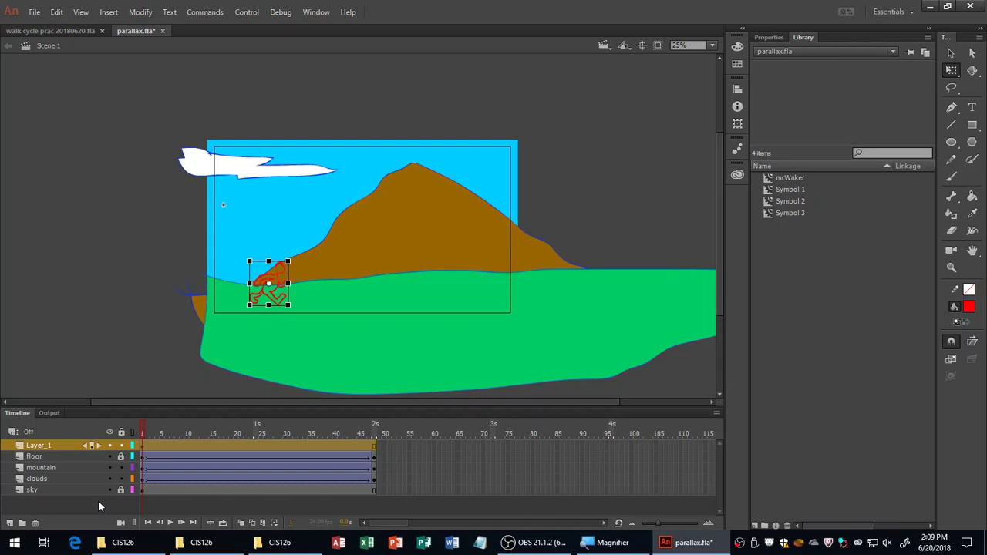
# Test the parallax movie with the walker, resize and move the preview window, and close it
pyautogui.hotkey('ctrl', 'Return')
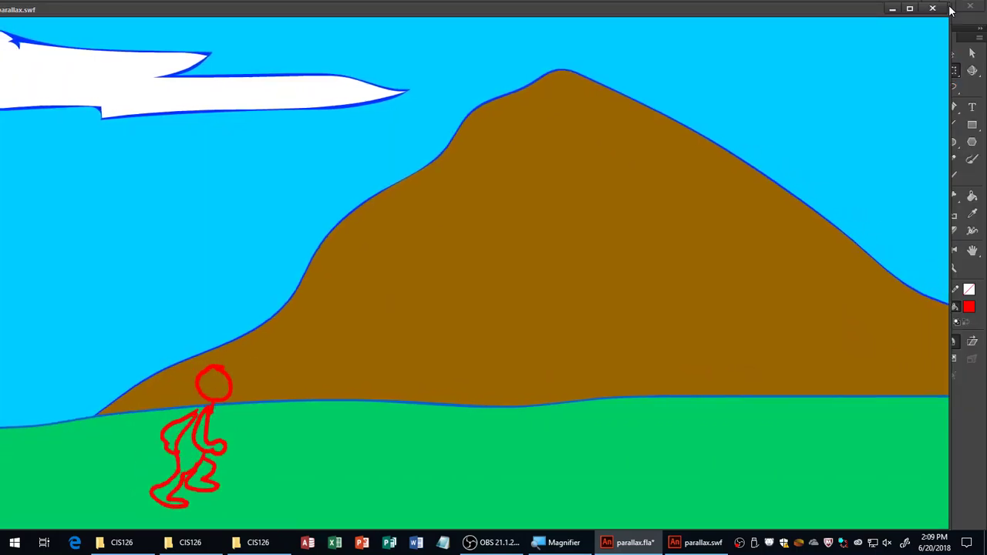
pyautogui.moveTo(950, 5); pyautogui.dragTo(805, 108)
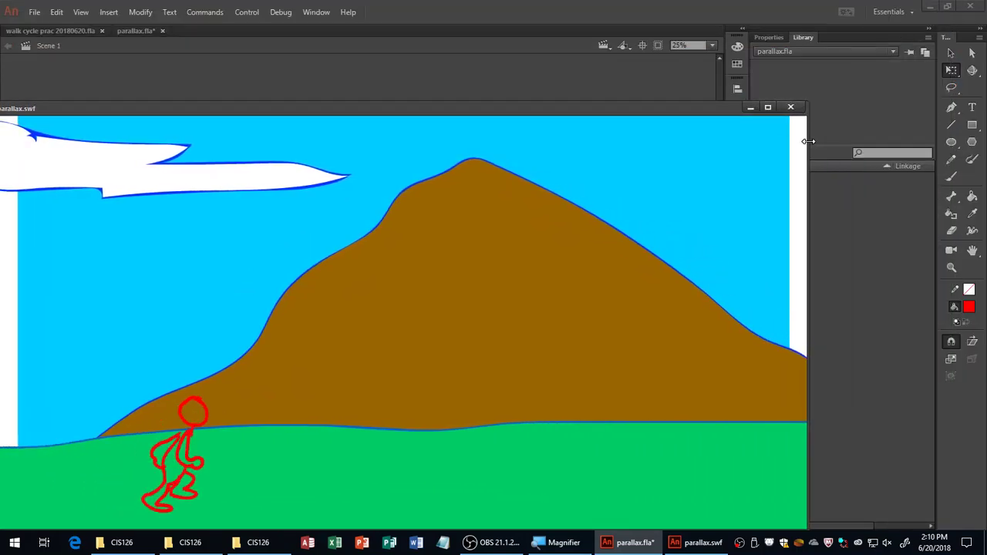
pyautogui.moveTo(809, 143); pyautogui.dragTo(781, 148)
pyautogui.moveTo(661, 110); pyautogui.dragTo(745, 36)
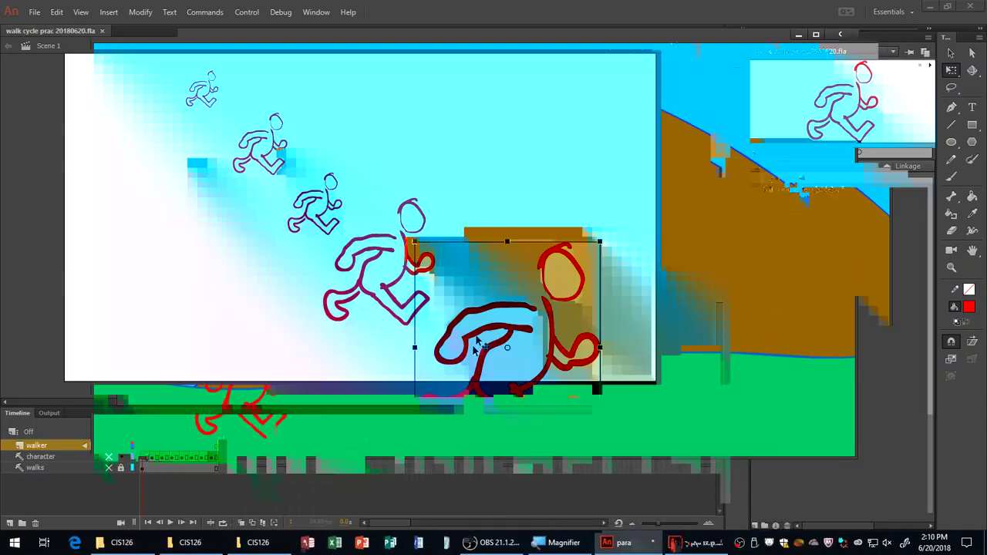
pyautogui.click(839, 34)
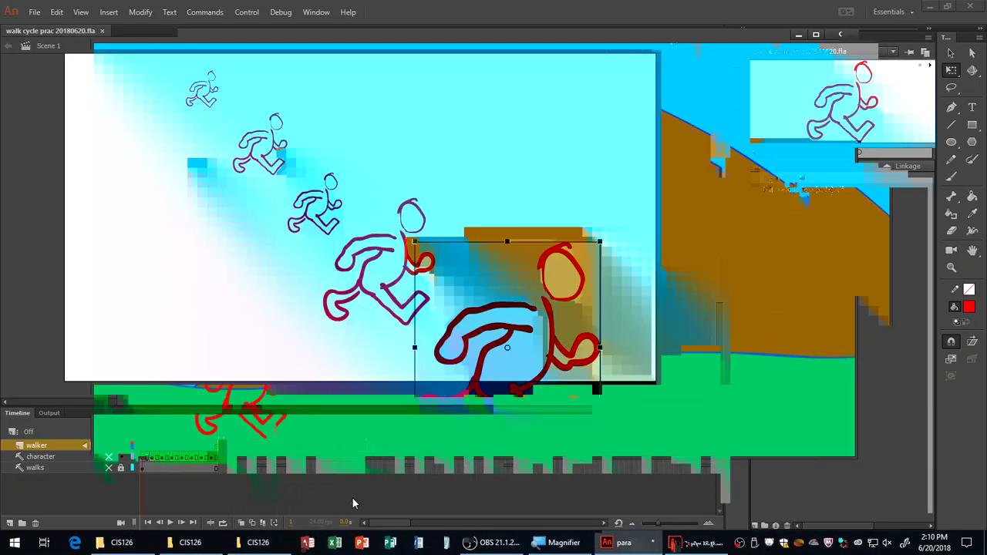
# Open Untitled-1.fla from the z folder, view its character drawings, and close it again
pyautogui.hotkey('ctrl', 'o')
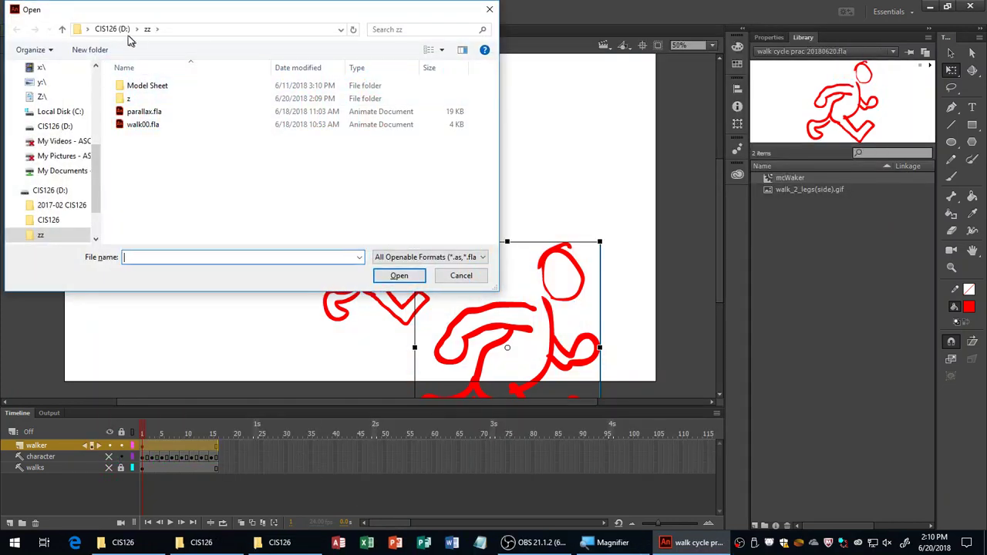
pyautogui.doubleClick(130, 99)
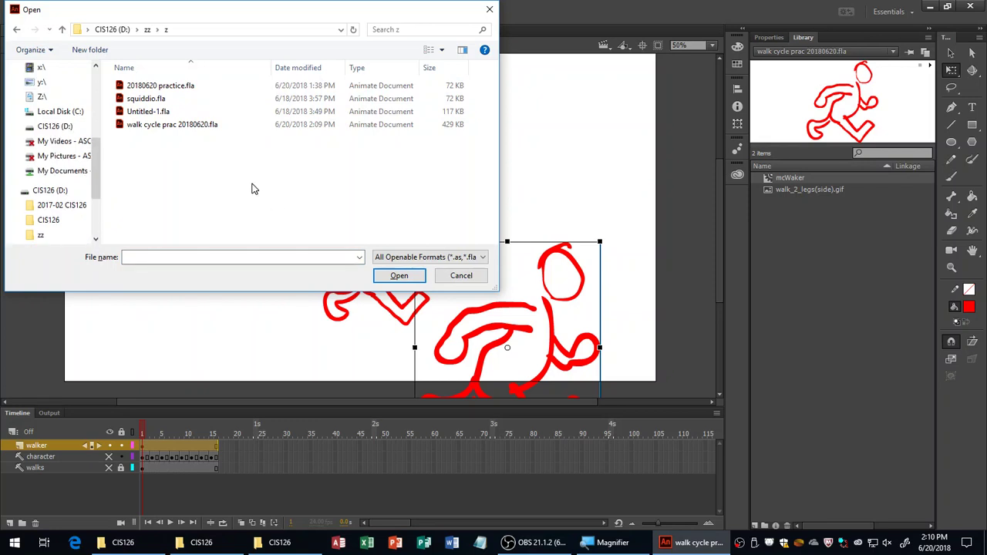
pyautogui.doubleClick(138, 111)
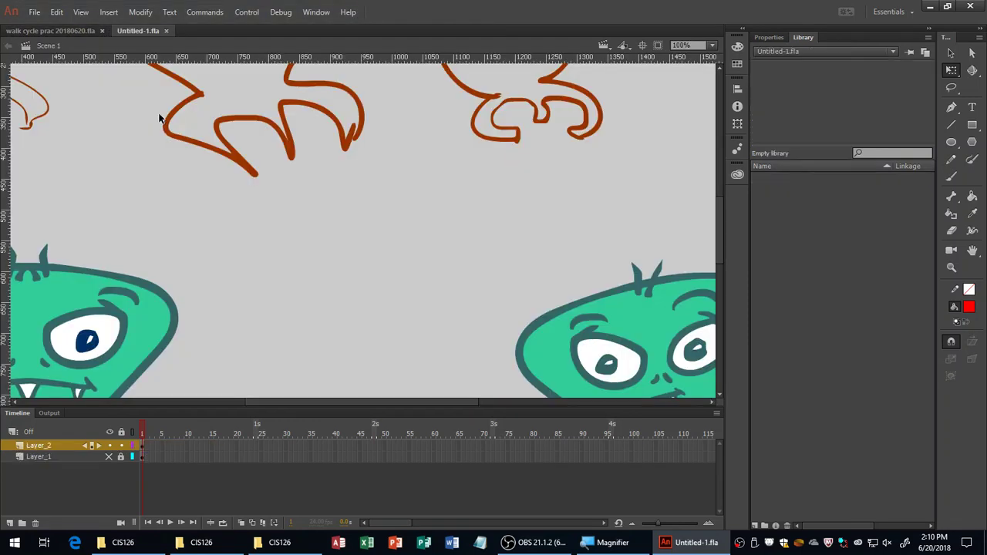
pyautogui.hotkey('ctrl', 'w')
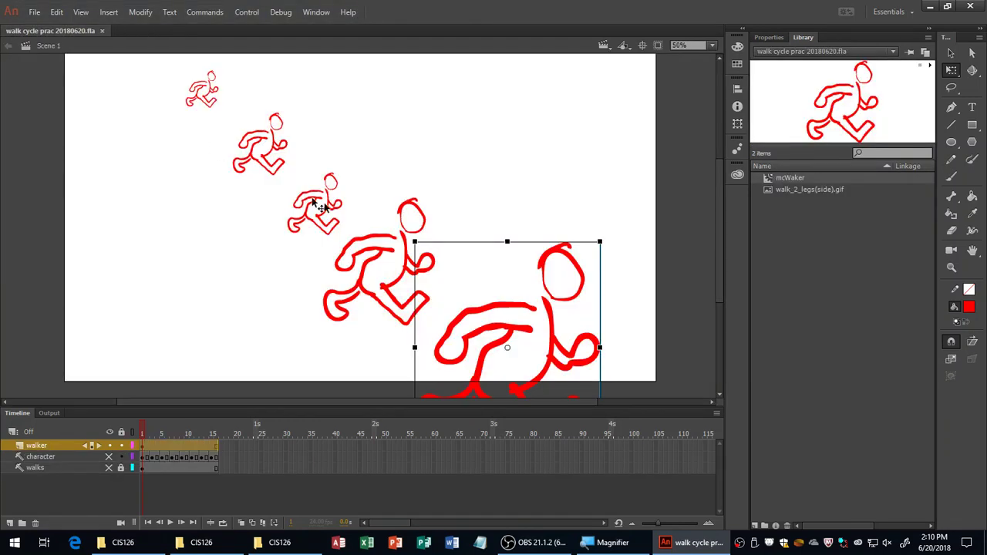
pyautogui.click(673, 187)
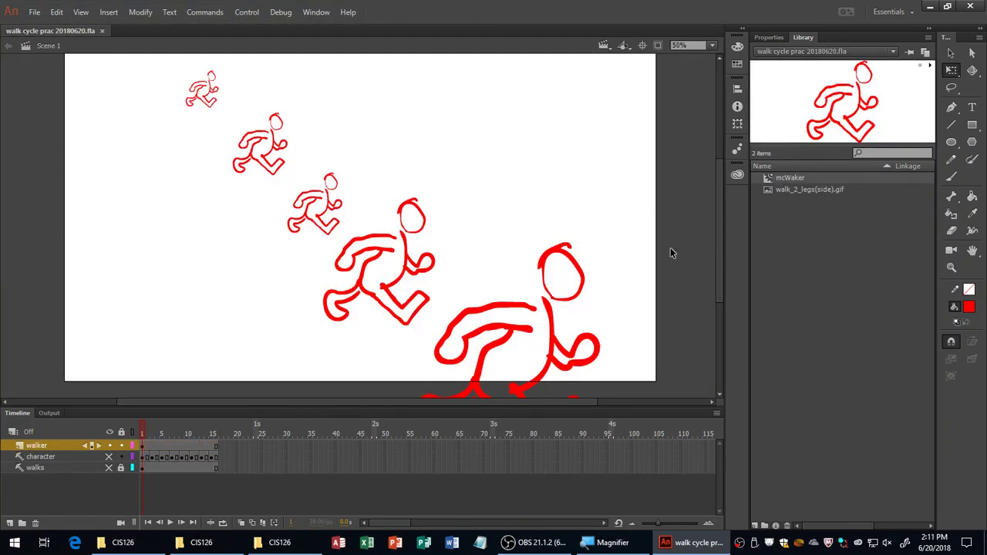
# Show only the walks layer, unlock it, and move the reference chart up so its Shuffle, Sneak and Run rows lie on the stage
pyautogui.click(109, 468)
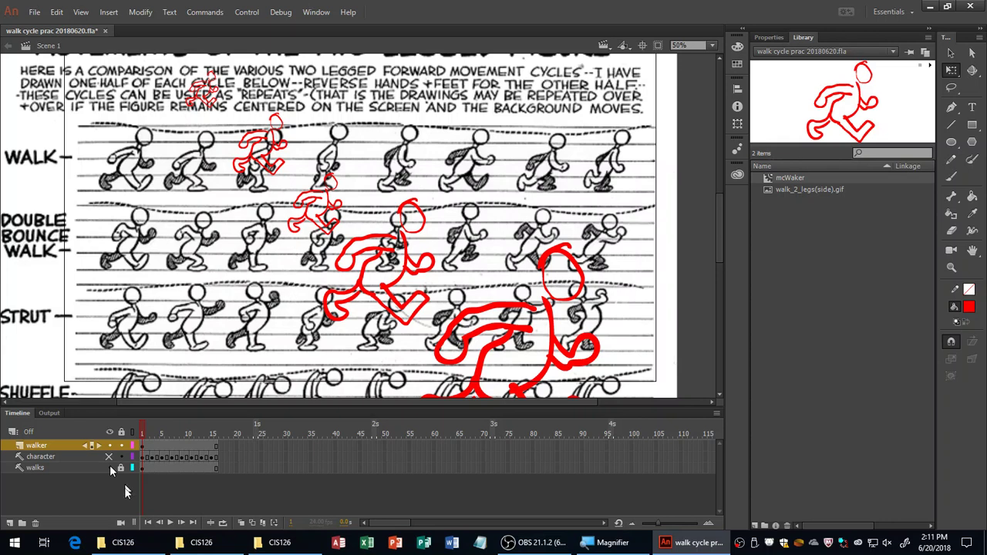
pyautogui.keyDown('alt'); pyautogui.click(109, 467); pyautogui.keyUp('alt')
pyautogui.moveTo(235, 362); pyautogui.dragTo(318, 168)
pyautogui.moveTo(331, 280)
pyautogui.mouseDown()
pyautogui.moveTo(330, 223)
pyautogui.moveTo(353, 279)
pyautogui.moveTo(271, 241)
pyautogui.mouseUp()
pyautogui.moveTo(261, 276); pyautogui.dragTo(343, 273)
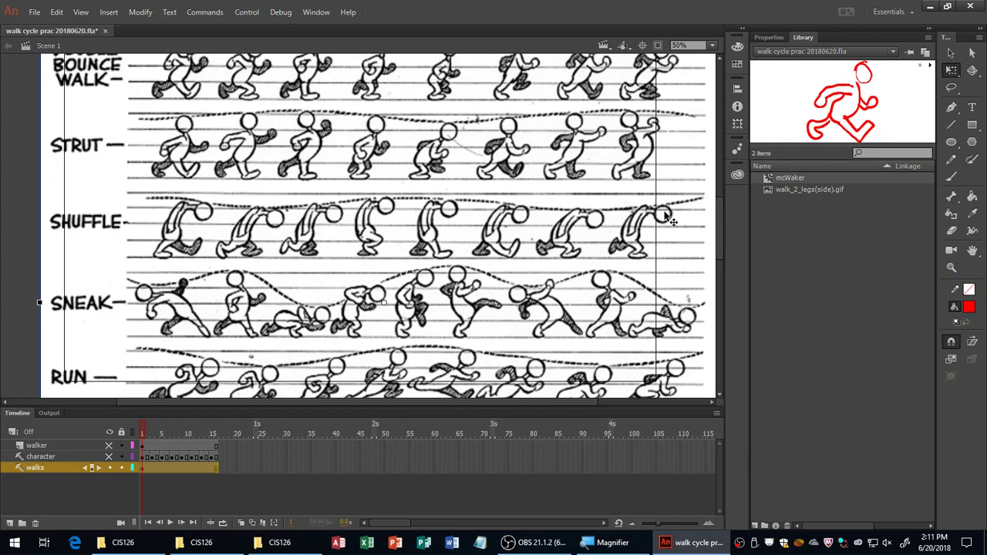
# Hide the walks layer and show the character layer, framing the red figure at 200%
pyautogui.keyDown('alt'); pyautogui.click(111, 468); pyautogui.keyUp('alt')
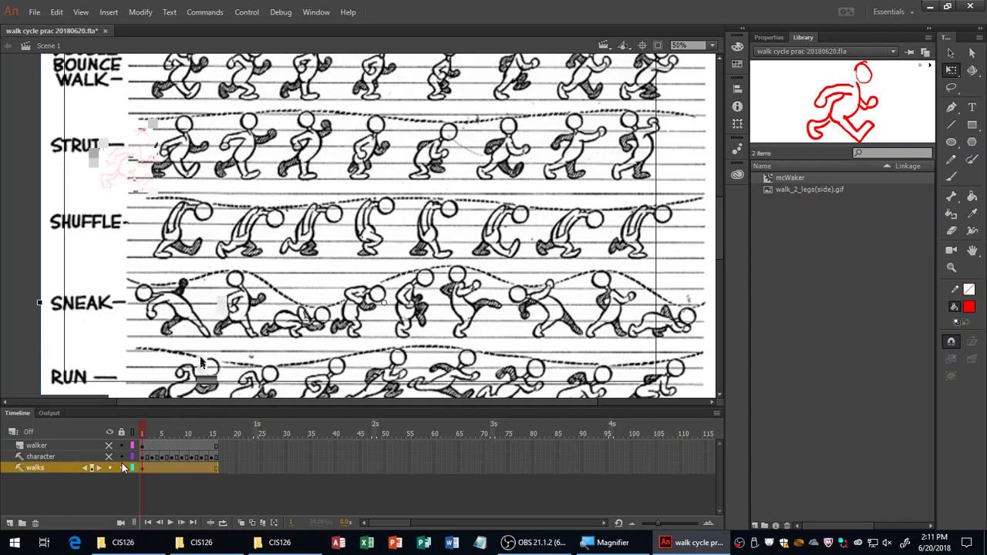
pyautogui.press('z')
pyautogui.click(294, 270)
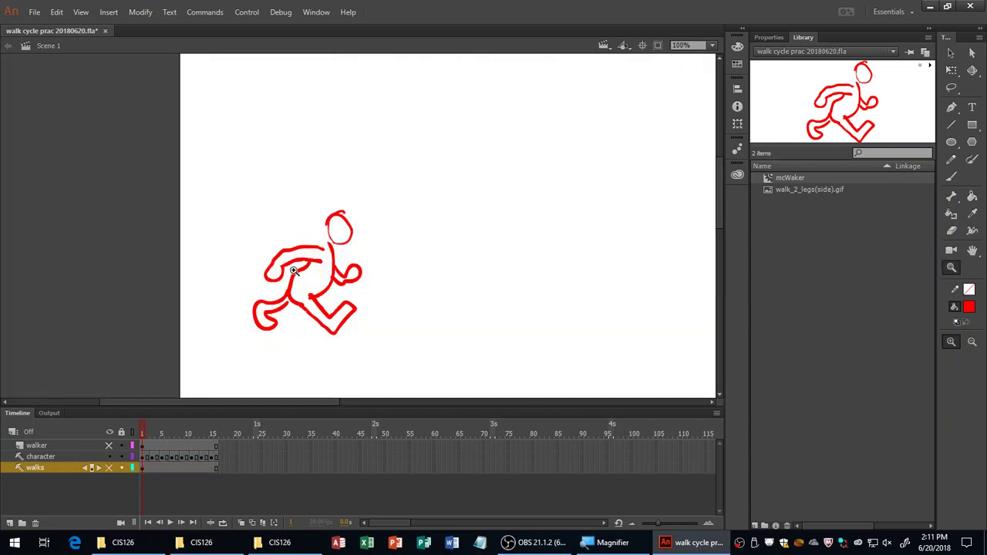
pyautogui.click(387, 279)
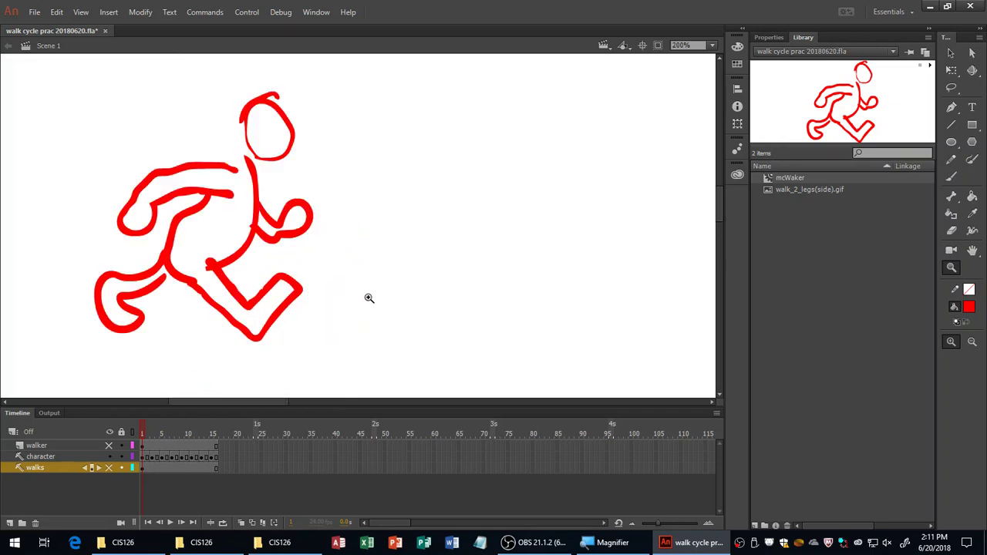
pyautogui.moveTo(363, 300); pyautogui.dragTo(421, 282)
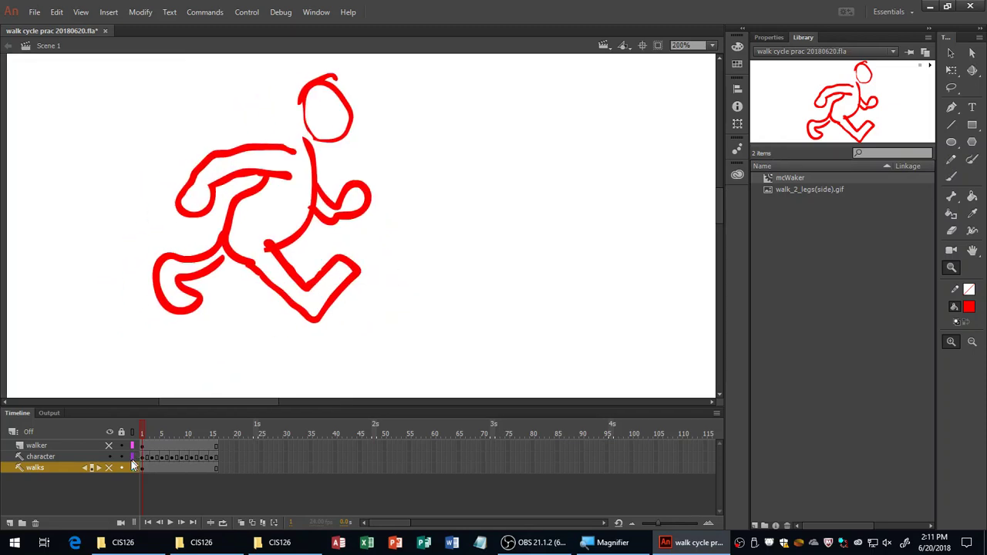
# Insert a new layer directly above the character layer and turn the walker layer into a guide
pyautogui.click(9, 524)
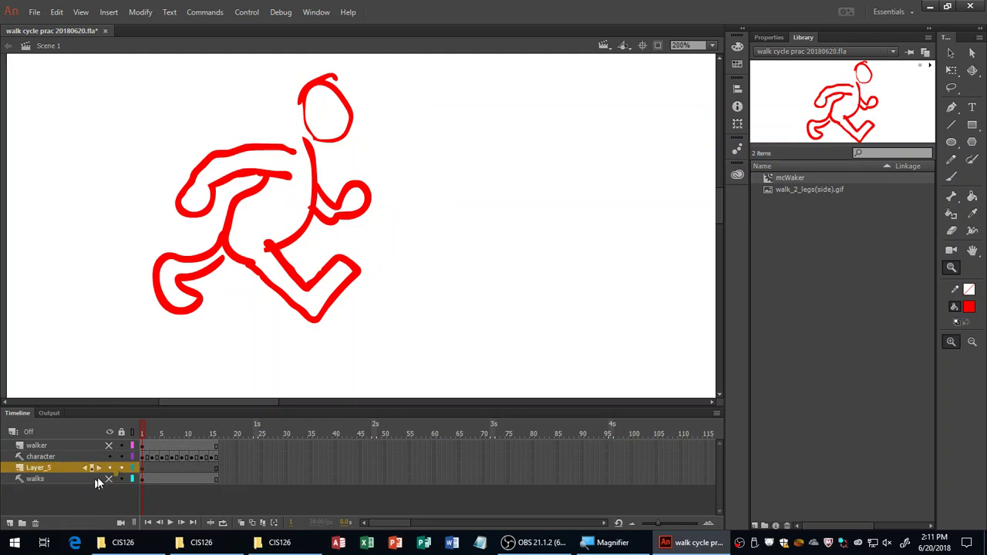
pyautogui.rightClick(38, 446)
pyautogui.click(62, 438)
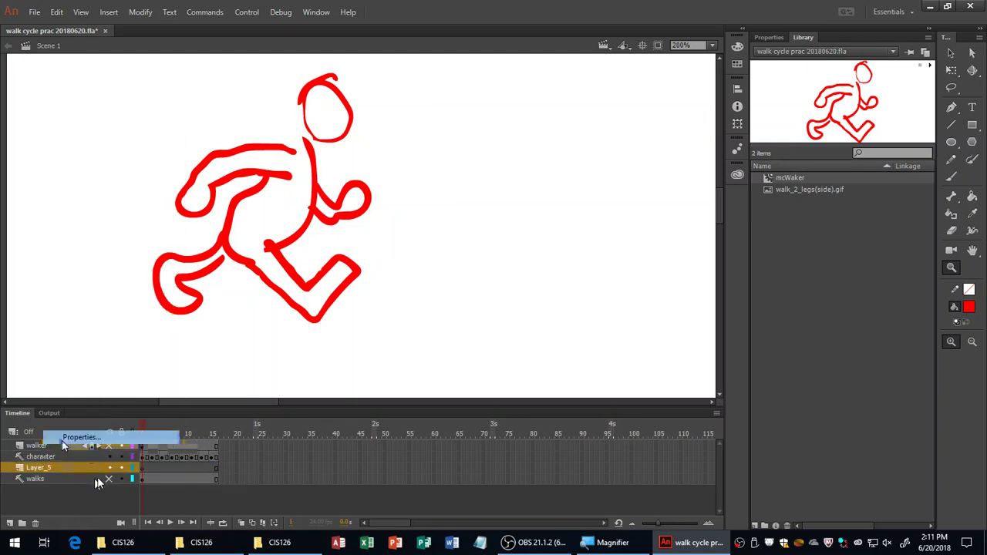
pyautogui.click(424, 326)
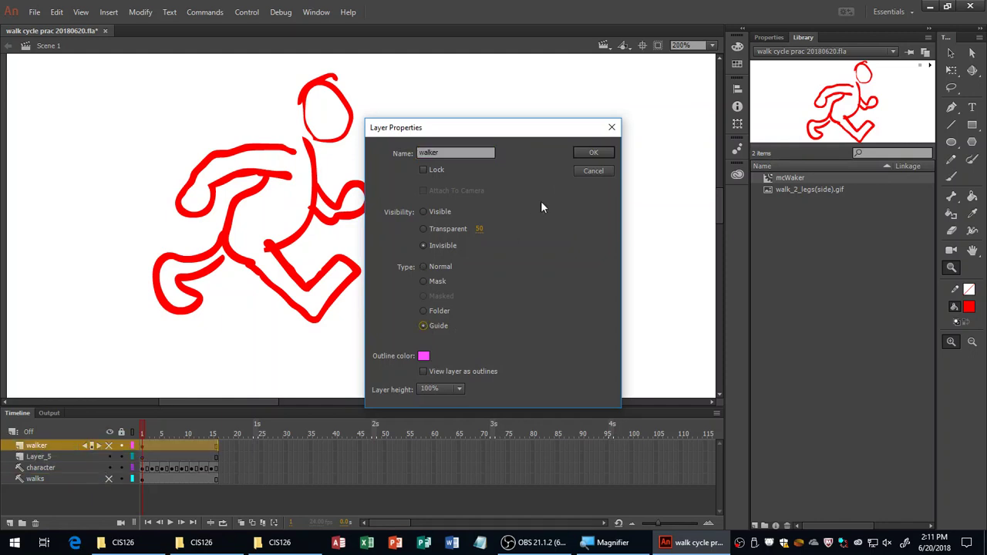
pyautogui.click(578, 154)
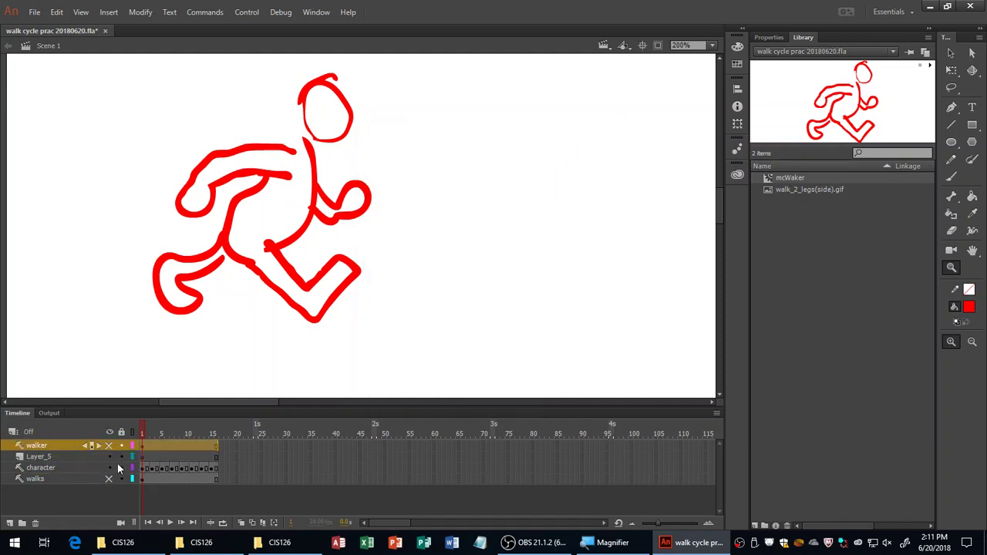
# On the new layer's first frame, brush a blue head with tufted hair over the visible red figure
pyautogui.click(110, 468)
pyautogui.click(145, 458)
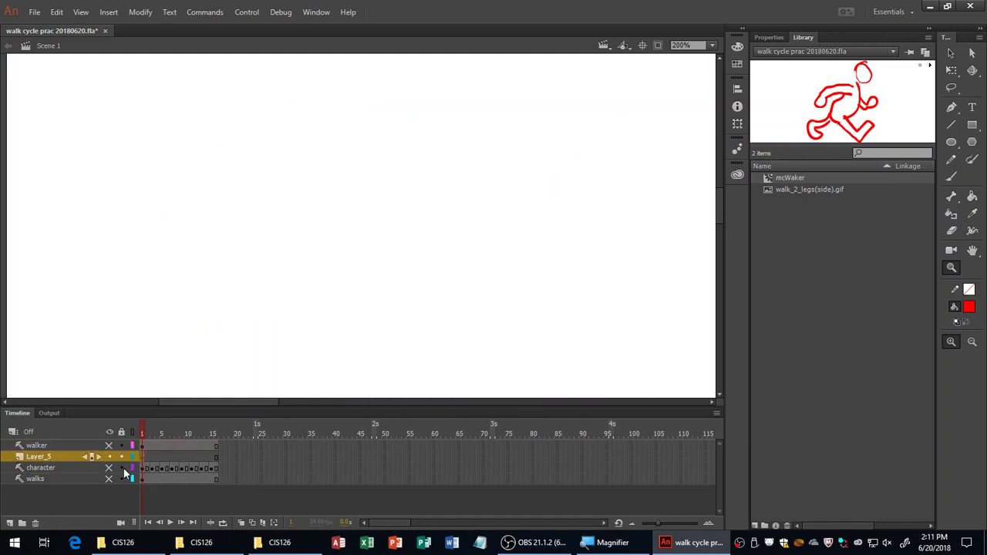
pyautogui.click(109, 468)
pyautogui.press('b')
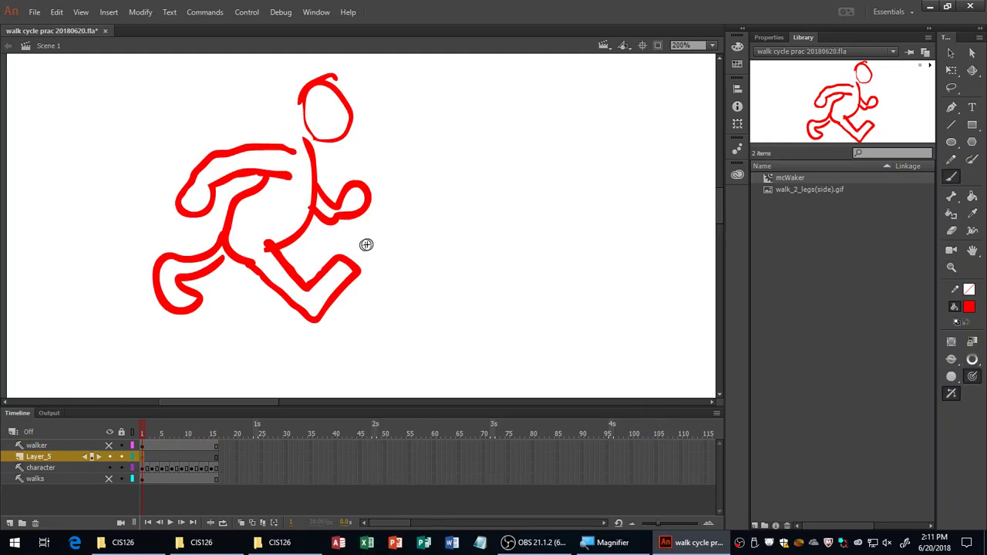
pyautogui.click(970, 306)
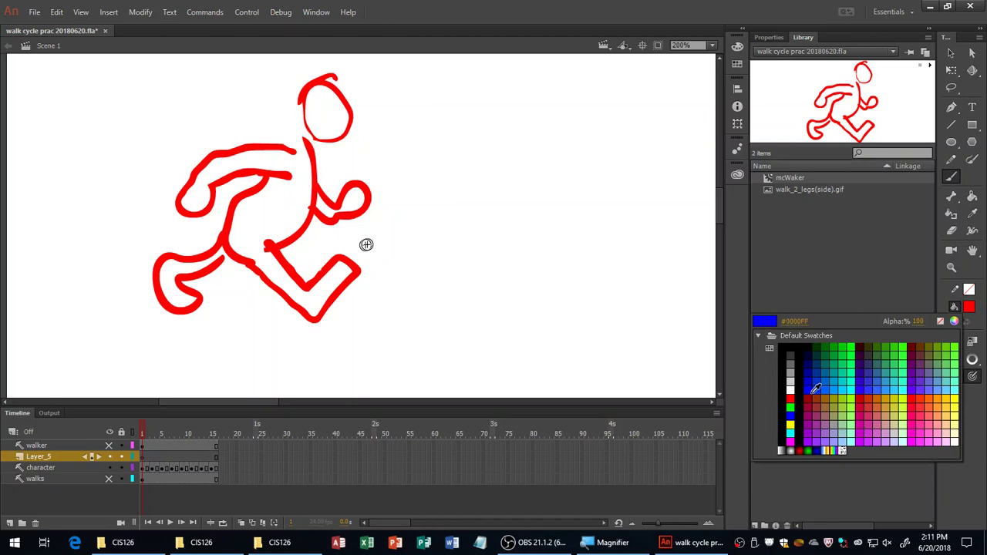
pyautogui.click(813, 391)
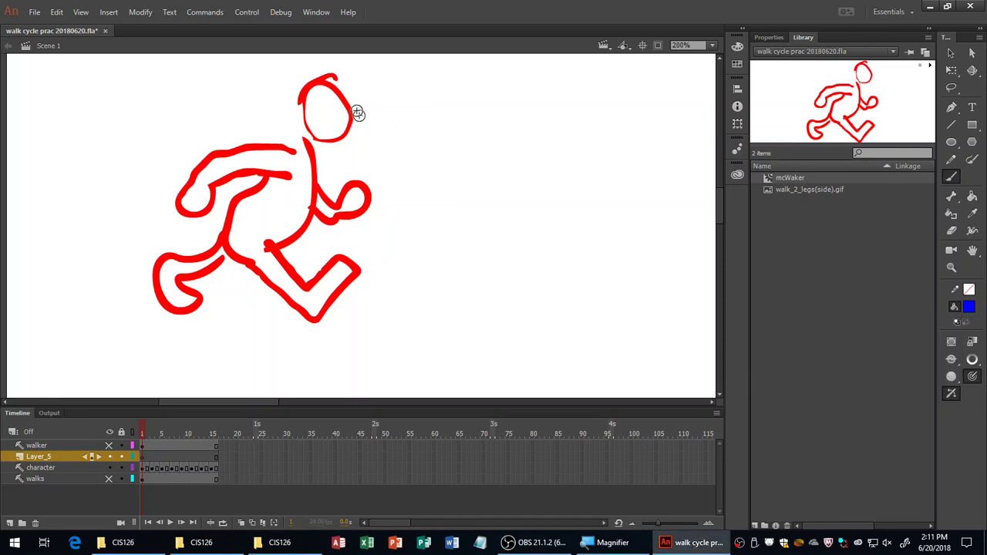
pyautogui.moveTo(374, 98)
pyautogui.mouseDown()
pyautogui.moveTo(344, 125)
pyautogui.moveTo(351, 143)
pyautogui.moveTo(333, 103)
pyautogui.moveTo(318, 114)
pyautogui.moveTo(346, 83)
pyautogui.moveTo(321, 116)
pyautogui.moveTo(308, 93)
pyautogui.moveTo(306, 144)
pyautogui.mouseUp()
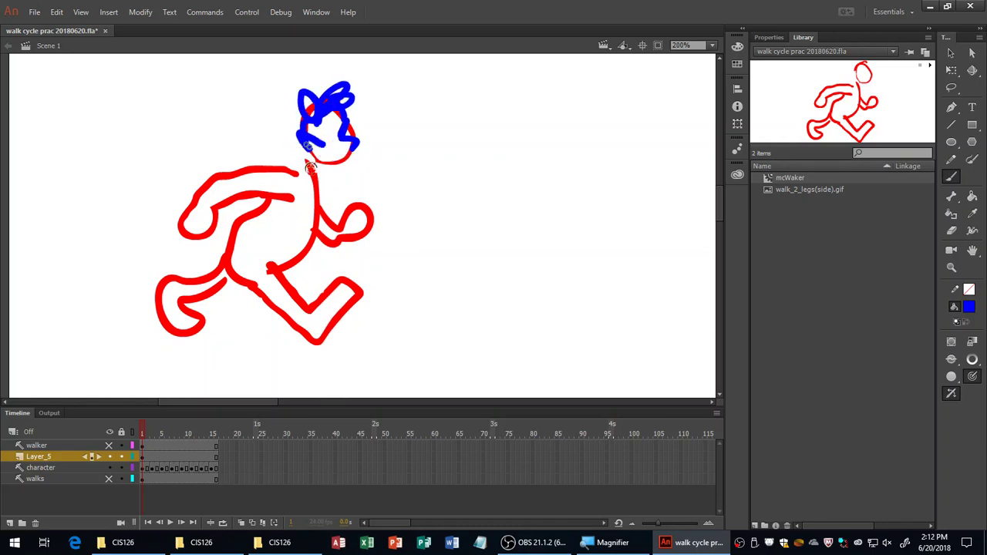
# Brush the blue character's facial features, arms, torso, bushy tail and both legs over the red figure on the new layer's first frame
pyautogui.moveTo(301, 171)
pyautogui.mouseDown()
pyautogui.moveTo(271, 169)
pyautogui.moveTo(198, 195)
pyautogui.moveTo(193, 218)
pyautogui.mouseUp()
pyautogui.moveTo(213, 205); pyautogui.dragTo(221, 221)
pyautogui.moveTo(307, 145); pyautogui.dragTo(356, 159)
pyautogui.moveTo(203, 222)
pyautogui.mouseDown()
pyautogui.moveTo(205, 237)
pyautogui.moveTo(197, 235)
pyautogui.moveTo(292, 199)
pyautogui.moveTo(266, 291)
pyautogui.mouseUp()
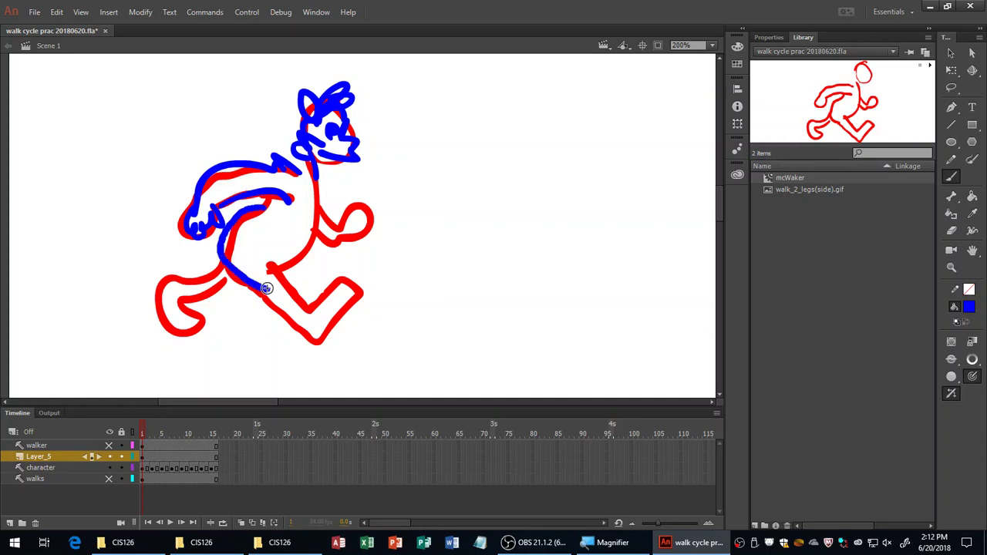
pyautogui.moveTo(193, 205)
pyautogui.mouseDown()
pyautogui.moveTo(146, 241)
pyautogui.moveTo(199, 221)
pyautogui.mouseUp()
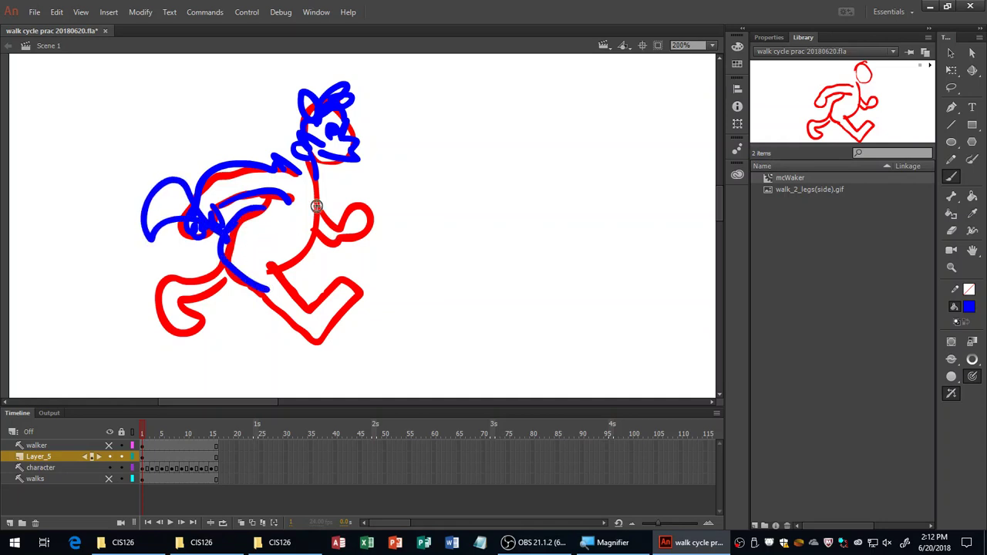
pyautogui.moveTo(314, 179); pyautogui.dragTo(286, 264)
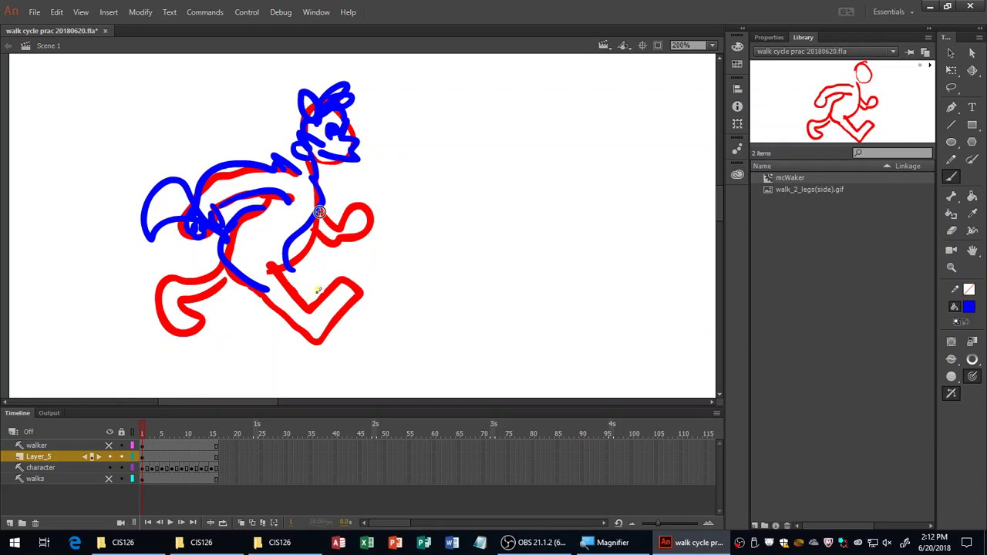
pyautogui.moveTo(349, 287)
pyautogui.mouseDown()
pyautogui.moveTo(317, 329)
pyautogui.moveTo(265, 282)
pyautogui.moveTo(316, 317)
pyautogui.moveTo(229, 285)
pyautogui.moveTo(175, 298)
pyautogui.moveTo(180, 317)
pyautogui.moveTo(207, 321)
pyautogui.moveTo(182, 333)
pyautogui.moveTo(161, 289)
pyautogui.moveTo(235, 258)
pyautogui.mouseUp()
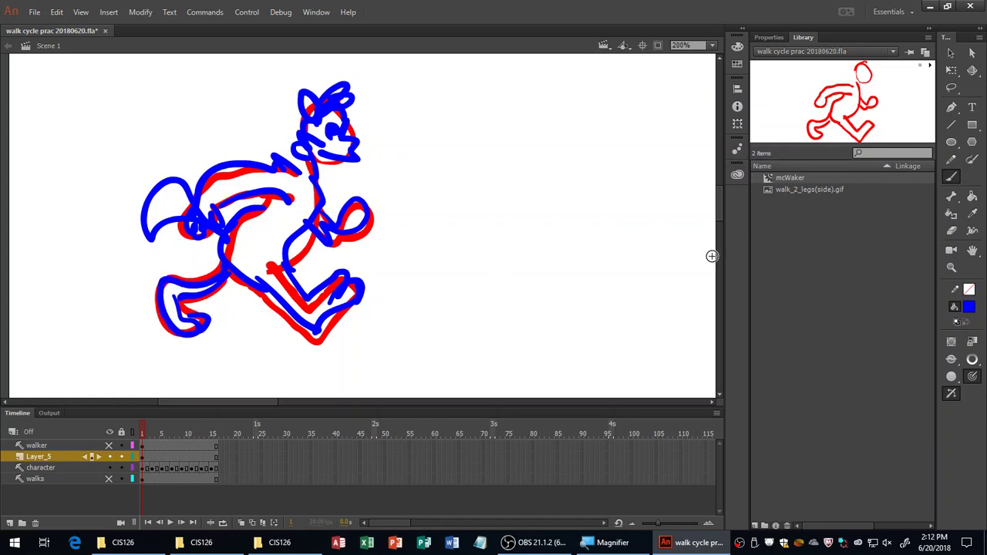
# Hide the red character layer so only the blue drawing shows, and save the file
pyautogui.click(109, 467)
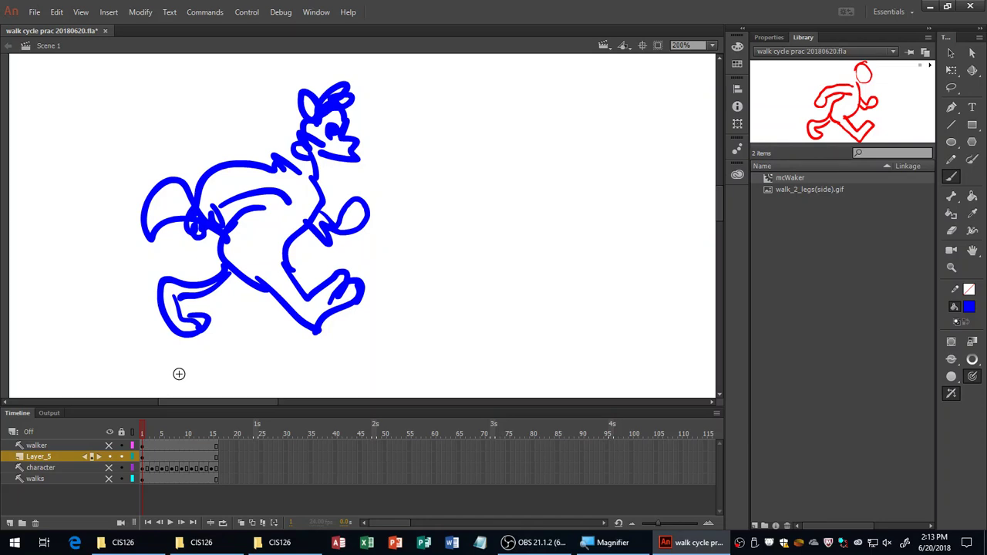
pyautogui.hotkey('ctrl', 's')
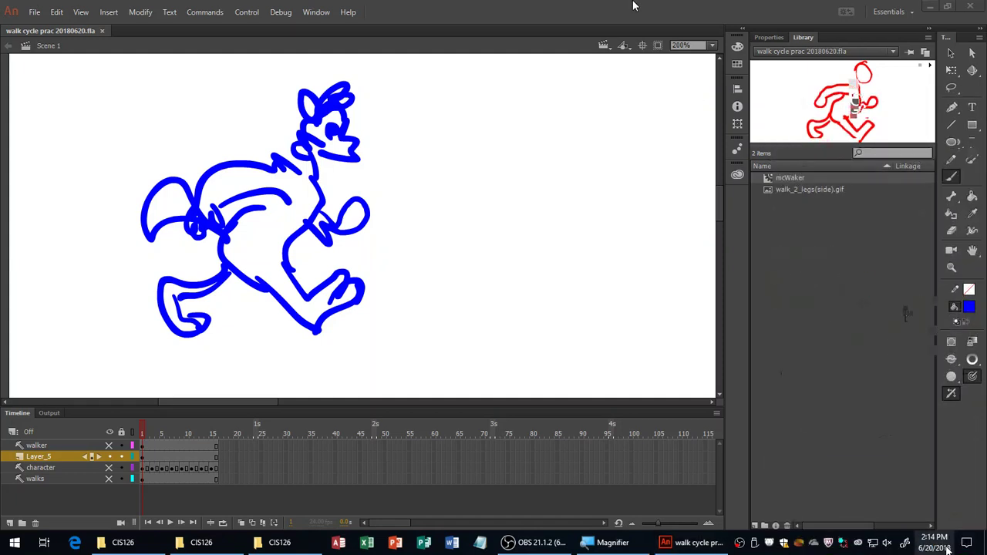
pyautogui.click(864, 301)
pyautogui.click(538, 542)
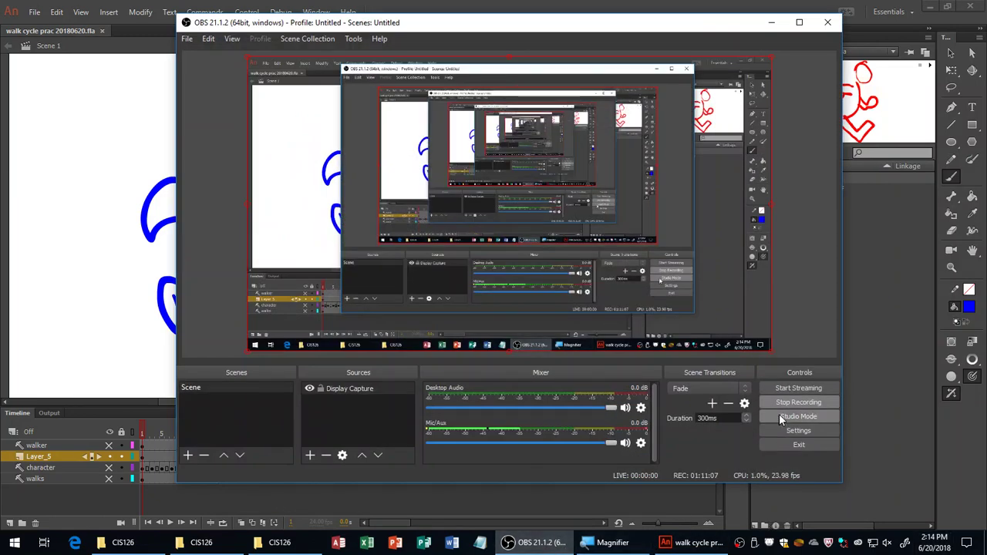